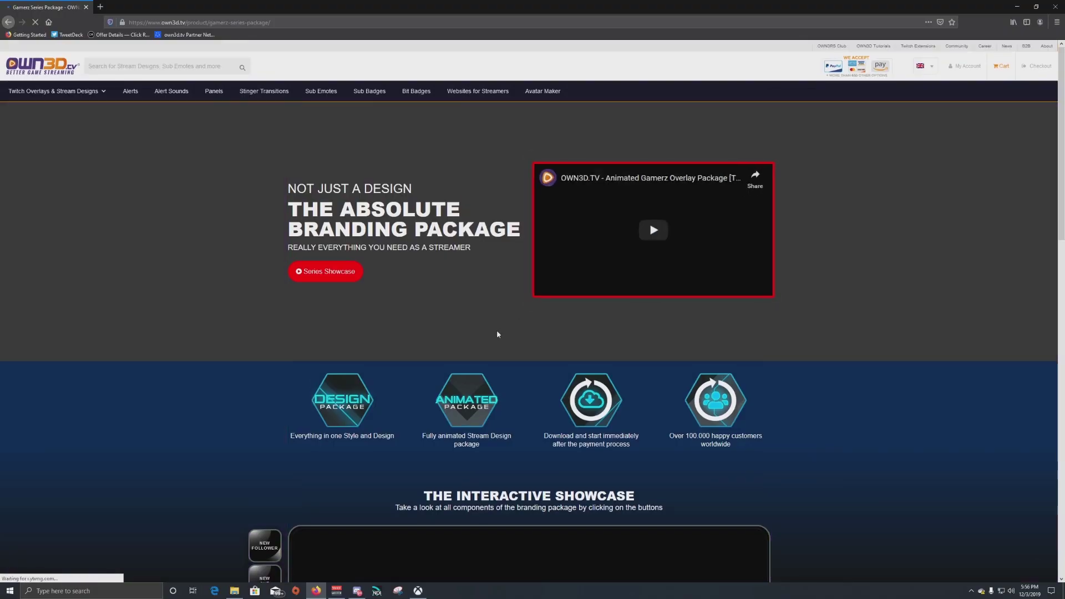
# Step: Preview the new donation alert in the Gamerz Series package's interactive showcase
pyautogui.scroll(-5, 433, 318)
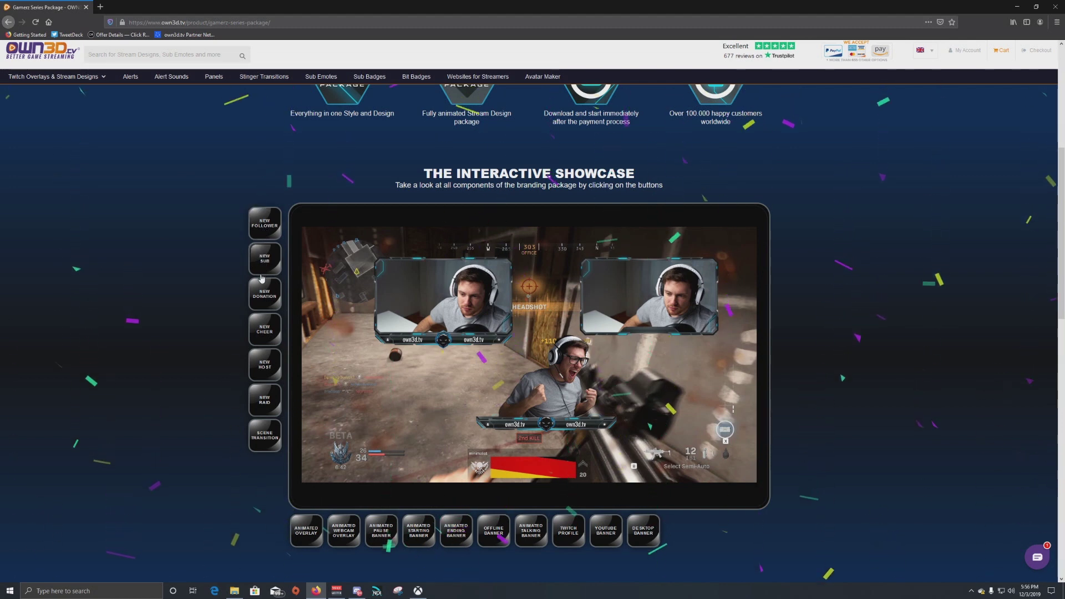
pyautogui.click(255, 294)
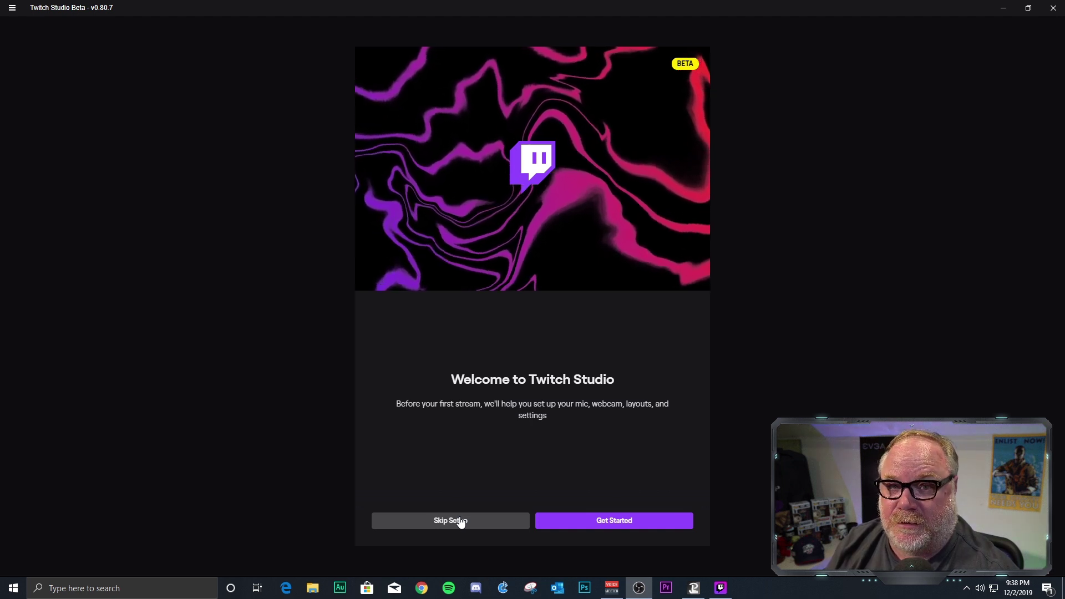
# Step: Start the Twitch Studio setup and accept VoiceMeeter Output (VB-Audio VoiceMeeter VAIO) as the microphone
pyautogui.click(596, 519)
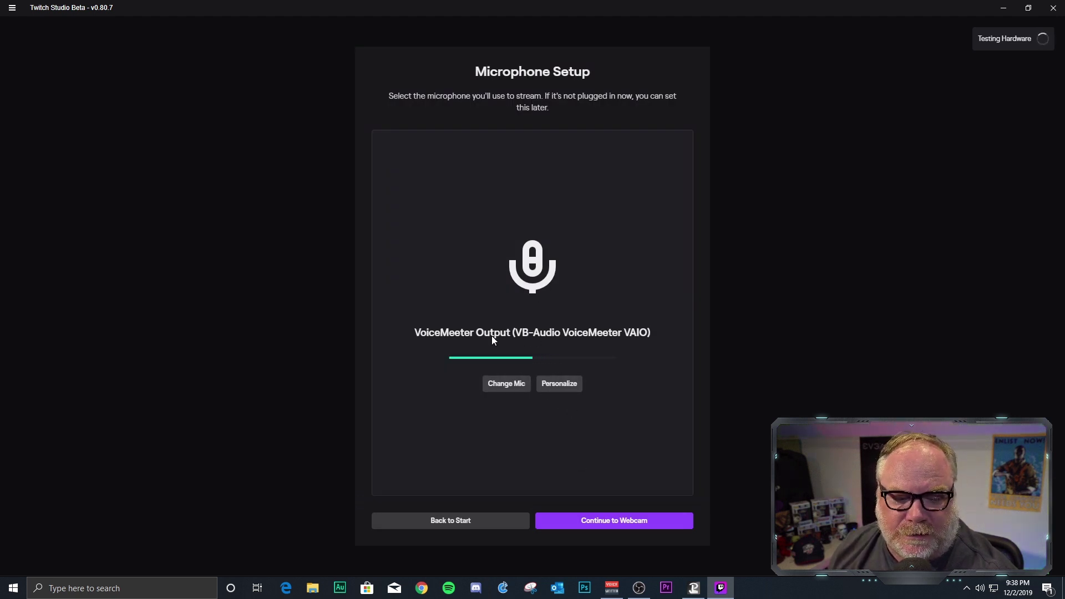
pyautogui.click(508, 384)
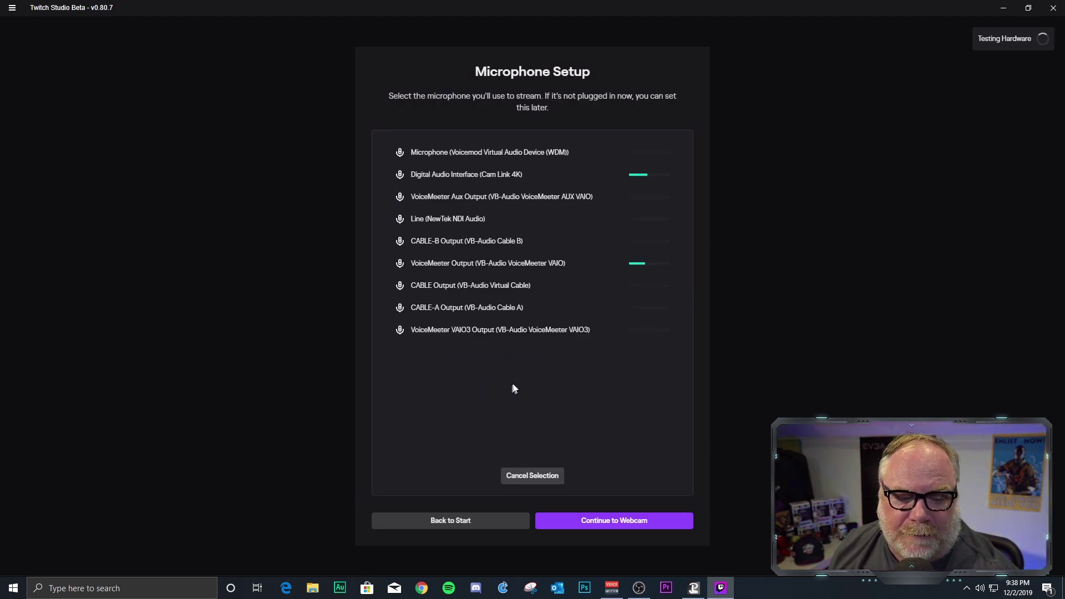
pyautogui.click(531, 477)
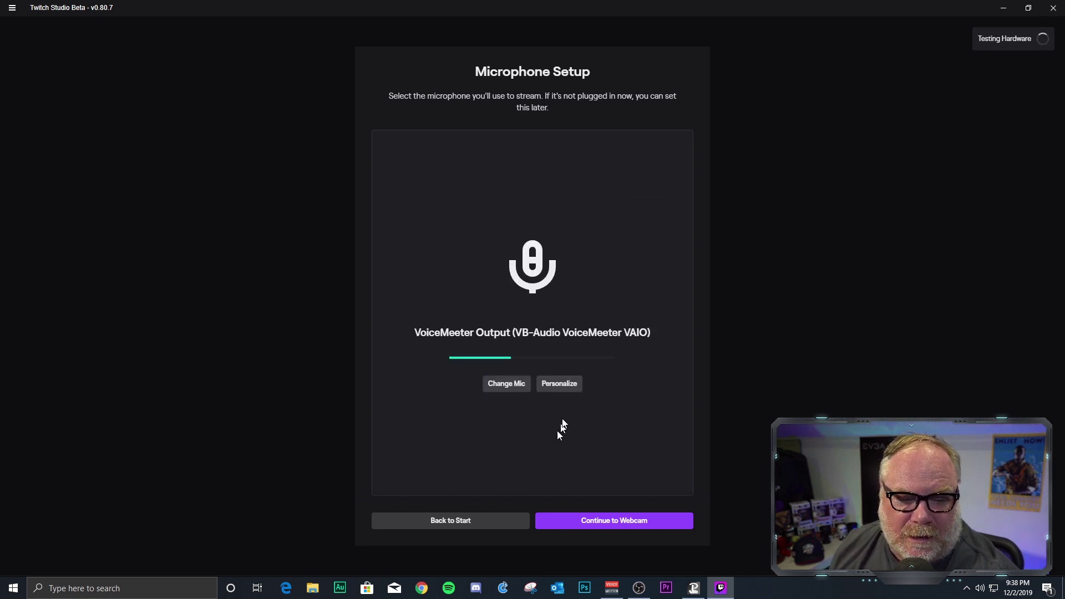
pyautogui.click(619, 521)
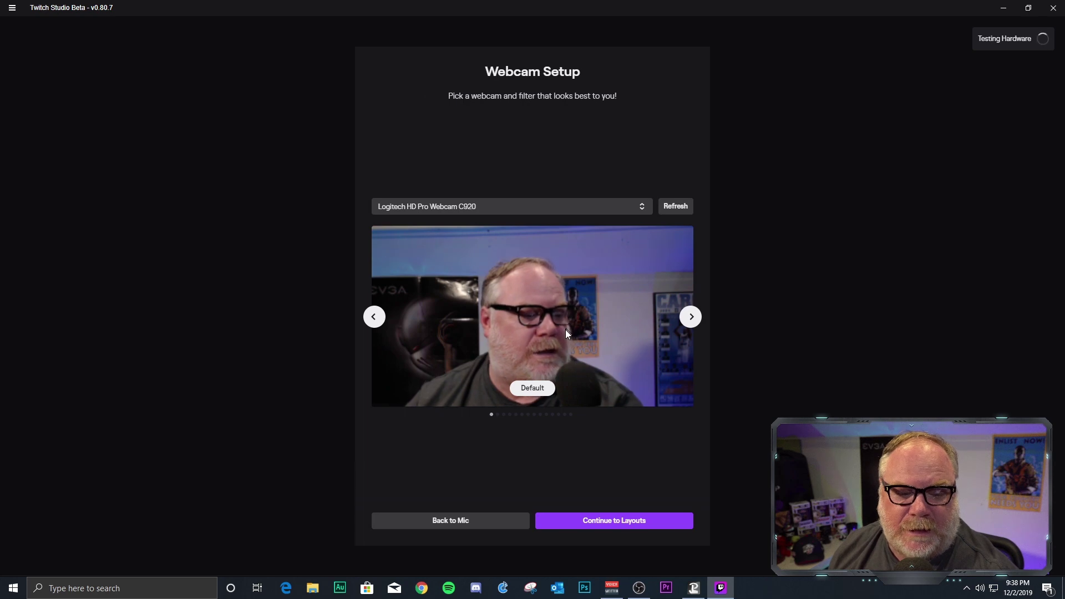
# Step: Choose Logitech HD Pro Webcam C920 as the webcam with the Default filter and proceed to the stream layouts
pyautogui.click(537, 209)
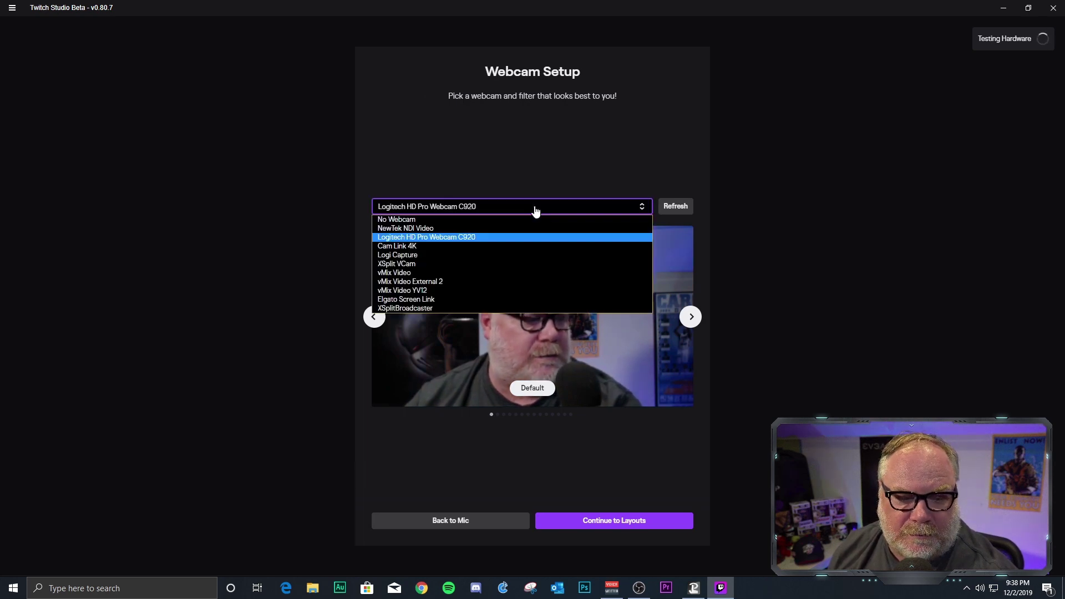
pyautogui.click(482, 236)
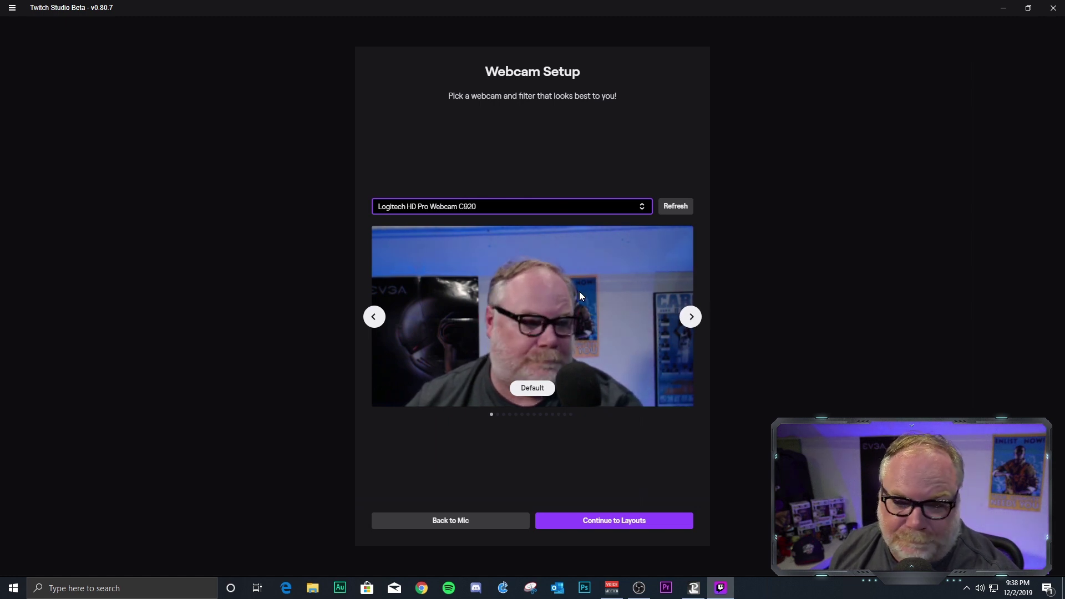
pyautogui.click(594, 519)
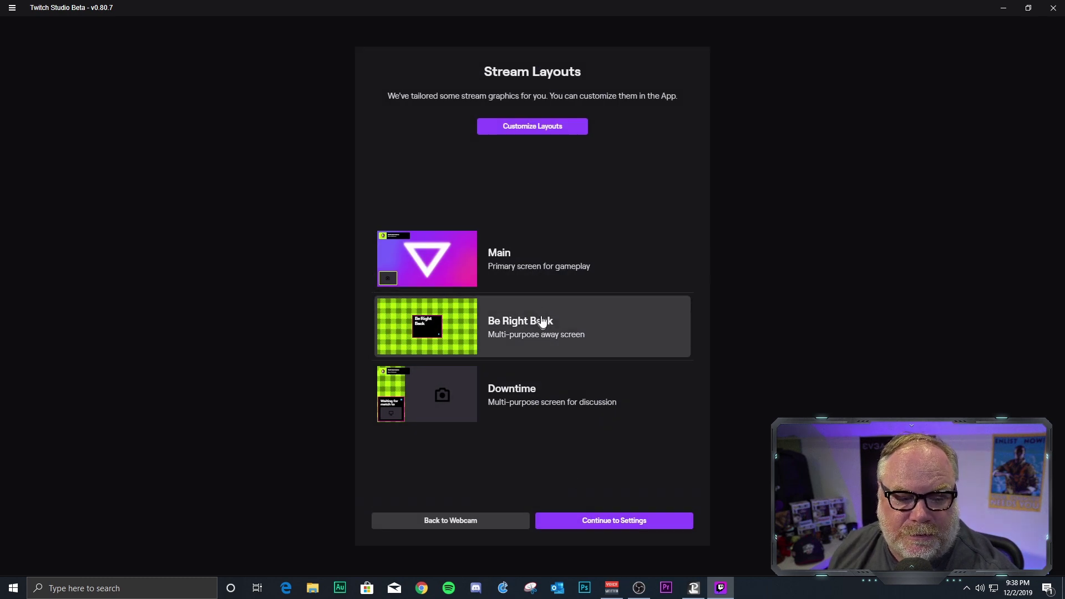
# Step: Customize the stream layouts with the emote of the mustached man holding his chin as the accent image
pyautogui.click(531, 123)
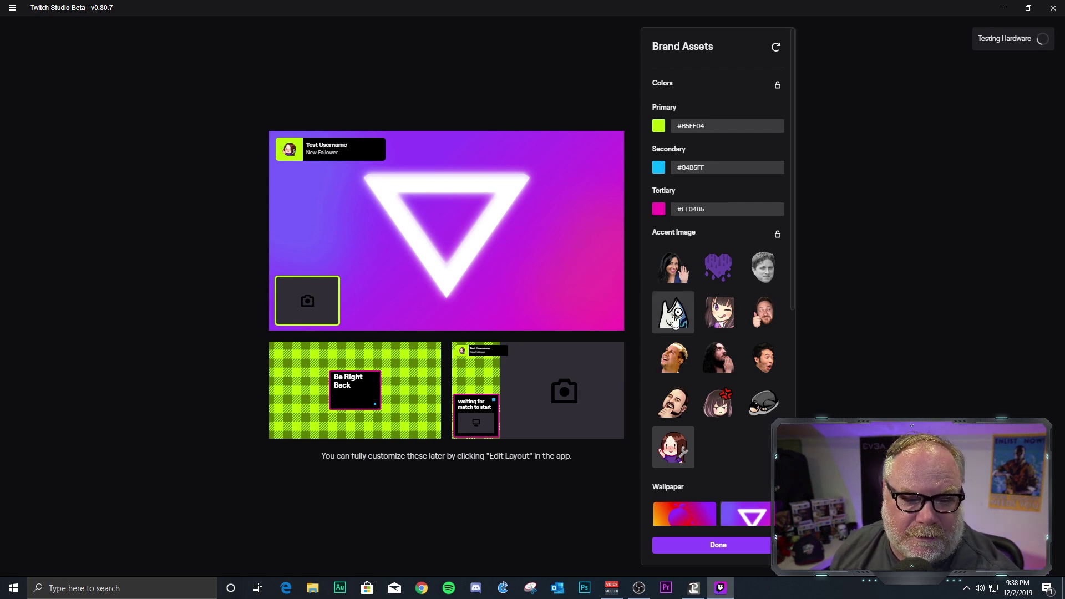
pyautogui.click(674, 265)
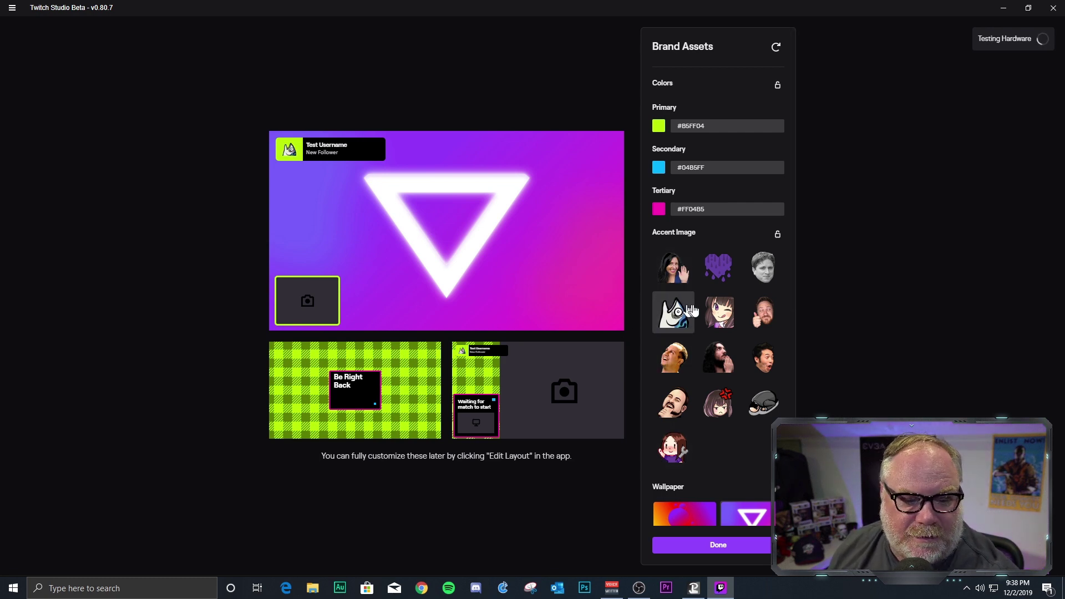
pyautogui.click(719, 268)
pyautogui.click(730, 329)
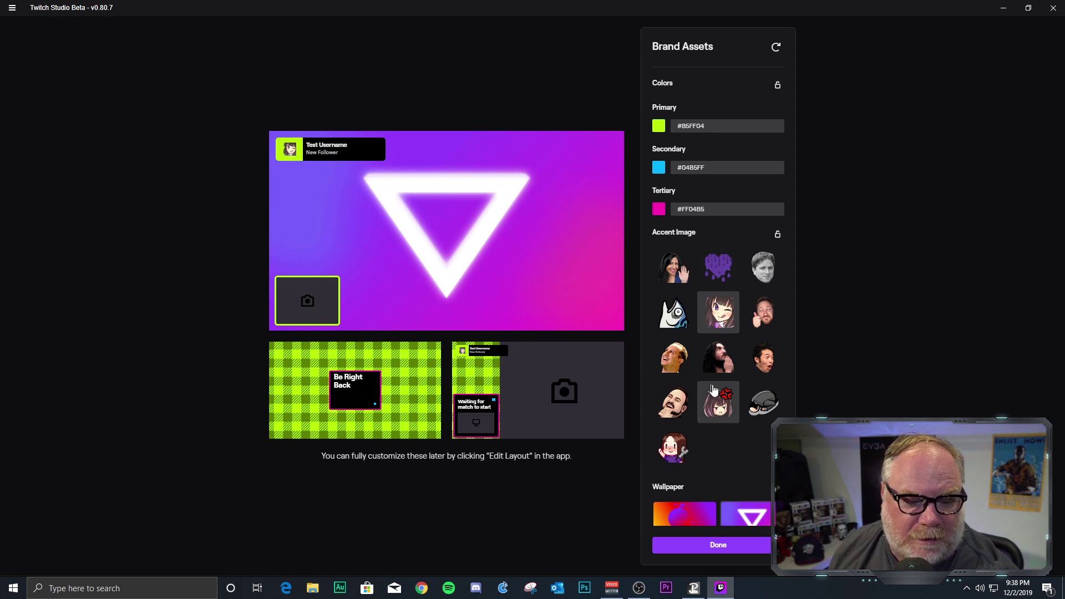
pyautogui.click(694, 393)
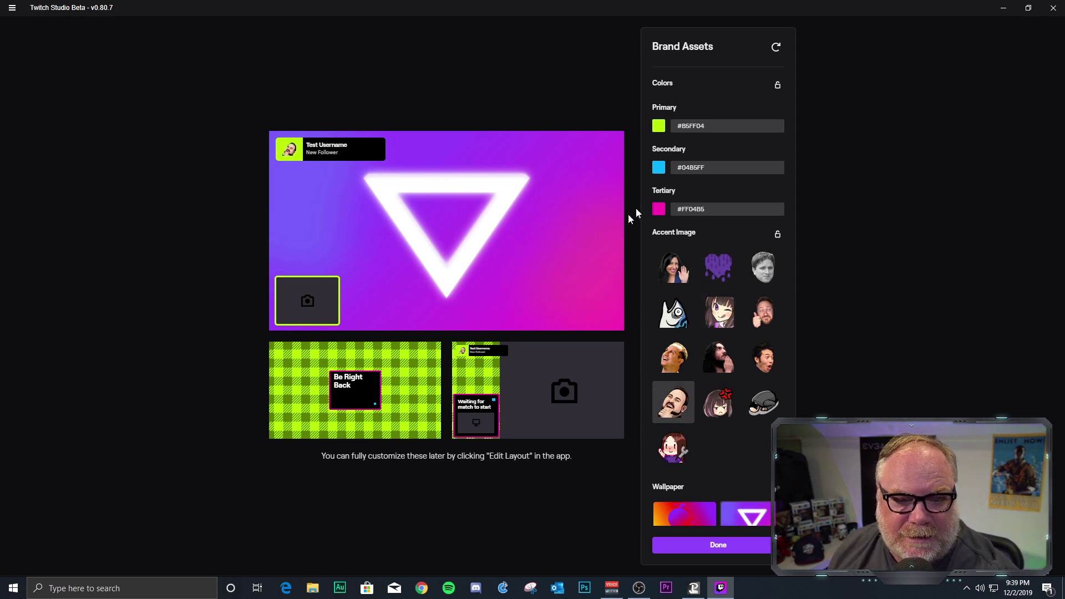
# Step: Set the primary brand color to red, #FF0404
pyautogui.click(659, 127)
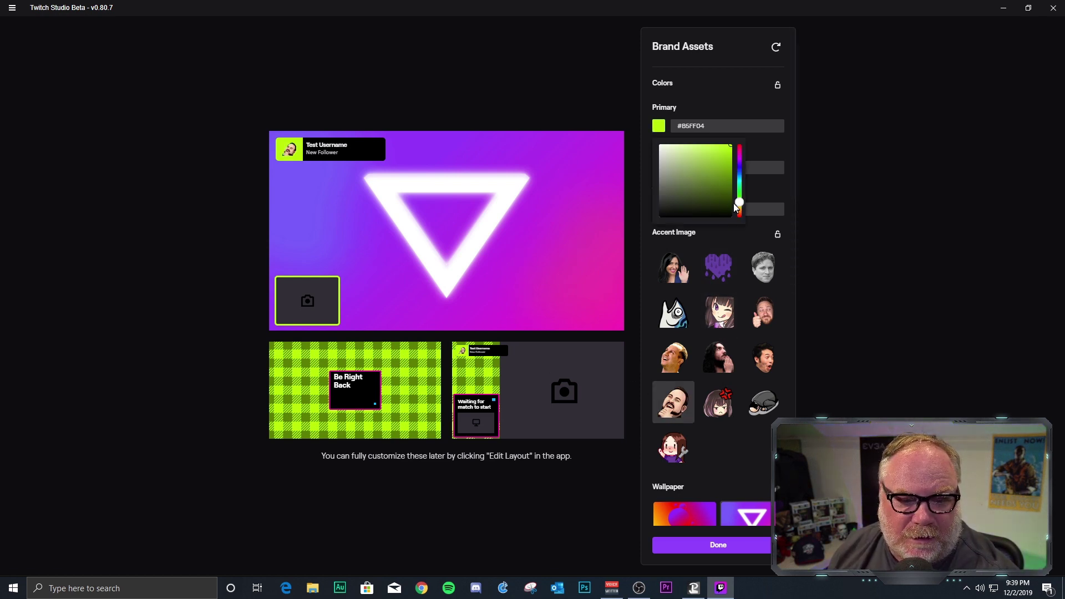
pyautogui.moveTo(735, 207); pyautogui.dragTo(743, 144)
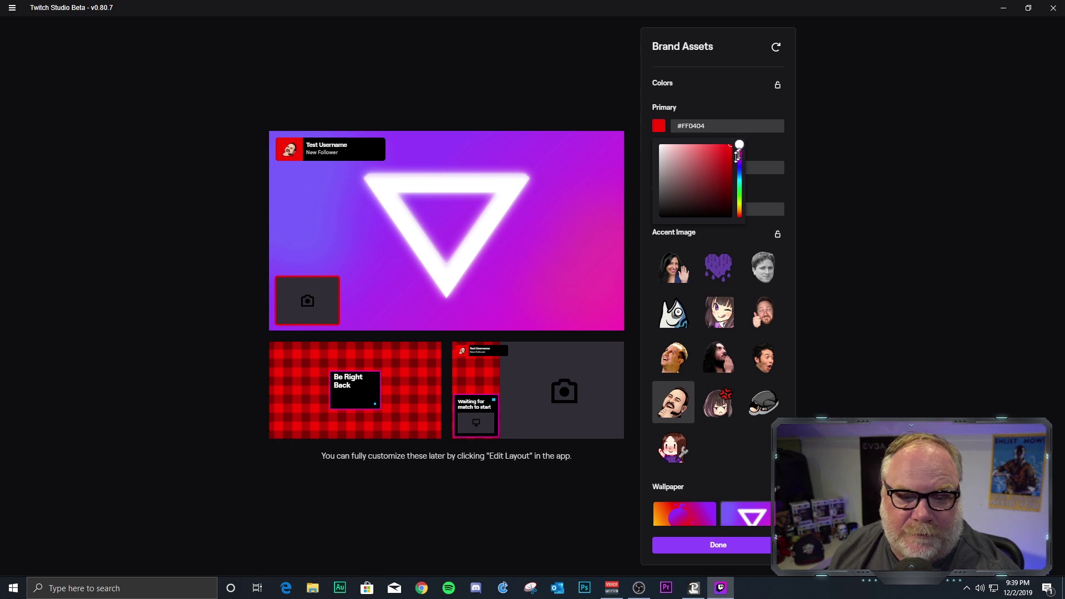
pyautogui.click(775, 151)
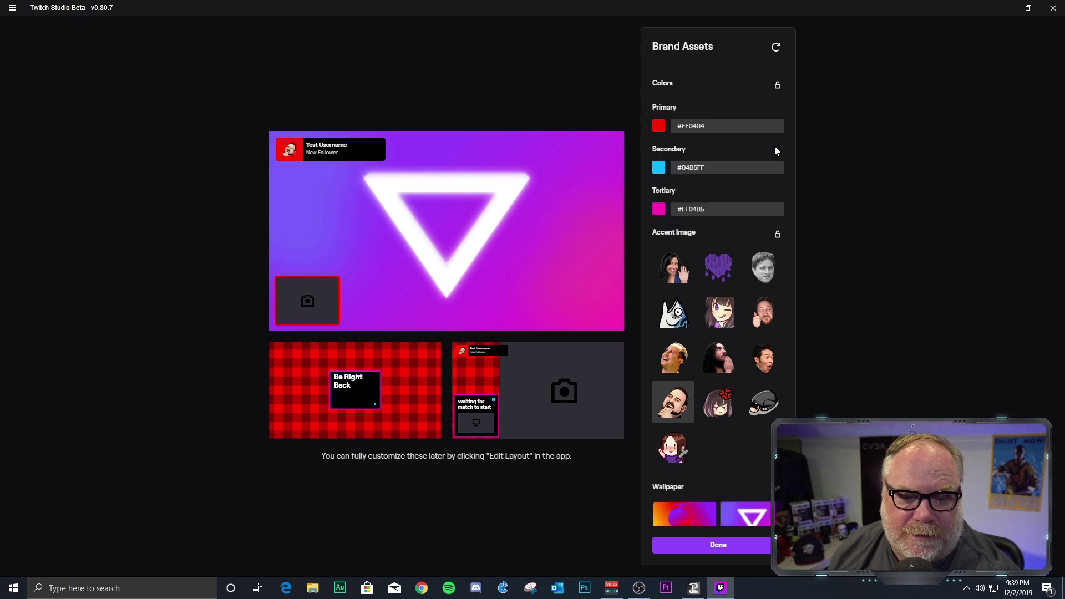
# Step: Set the secondary brand color to dark gray #343738 and the tertiary color to off-white #F0EEEF
pyautogui.click(658, 167)
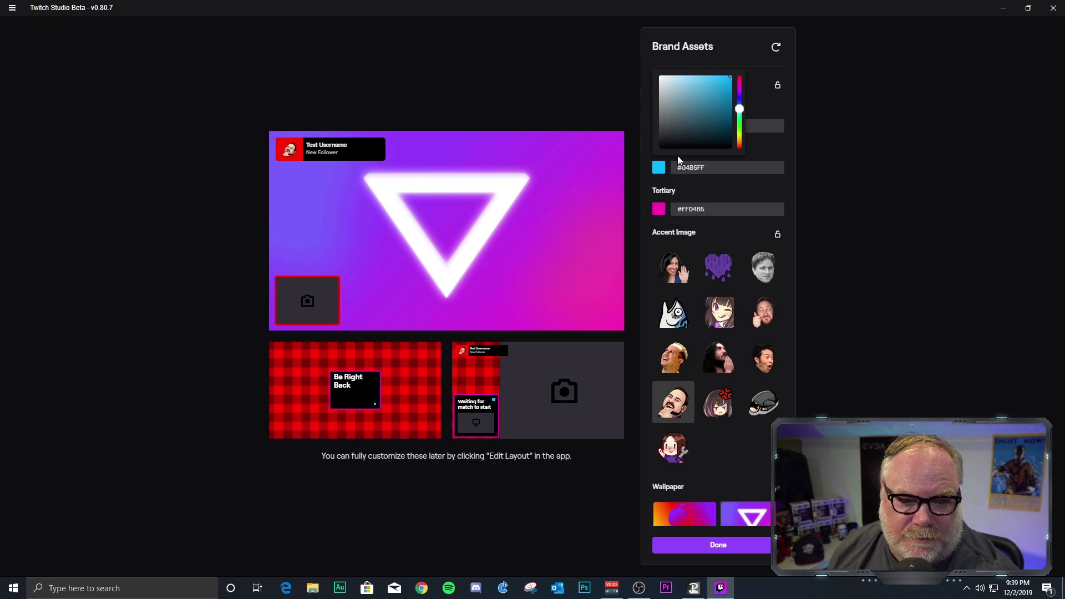
pyautogui.click(658, 210)
pyautogui.click(661, 120)
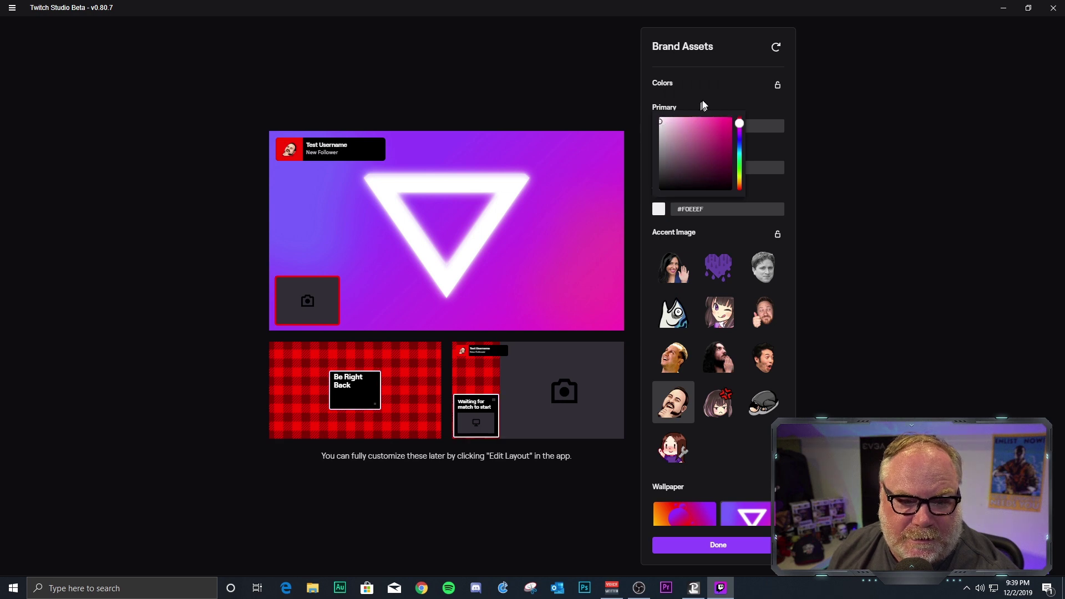
pyautogui.click(703, 106)
# Step: Try several wallpapers, apply the black one with the Twitch logo, and finish customizing the brand assets
pyautogui.click(680, 517)
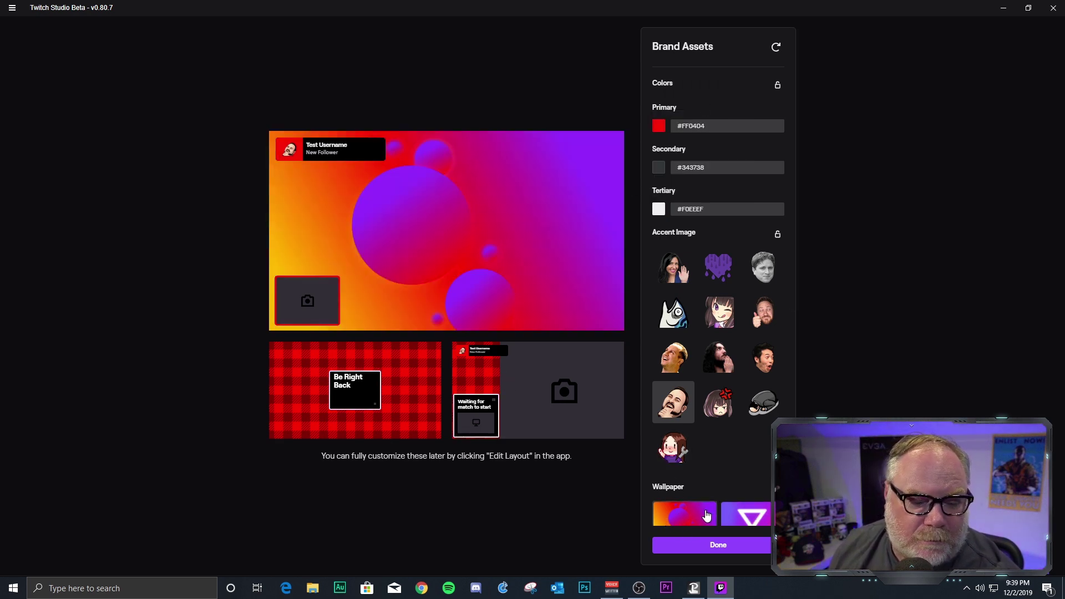
pyautogui.click(753, 517)
pyautogui.click(685, 514)
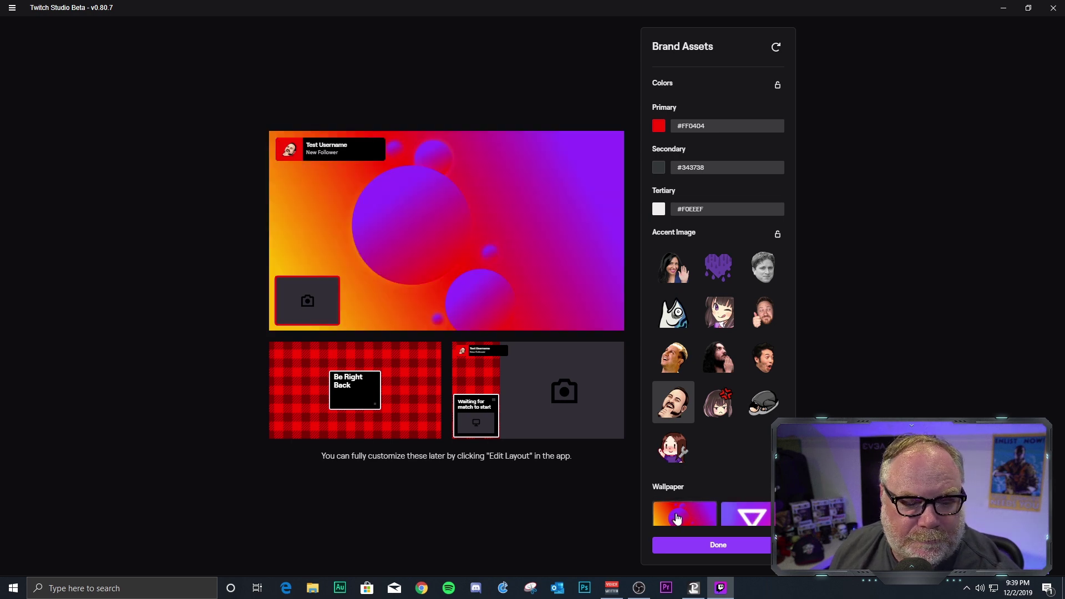
pyautogui.scroll(-6, 696, 506)
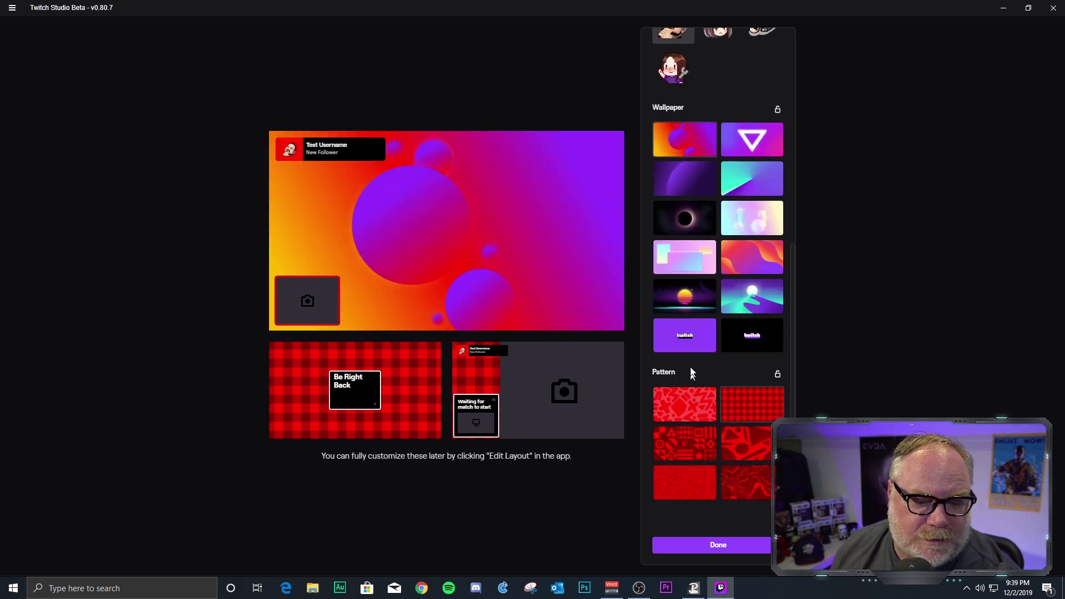
pyautogui.click(682, 232)
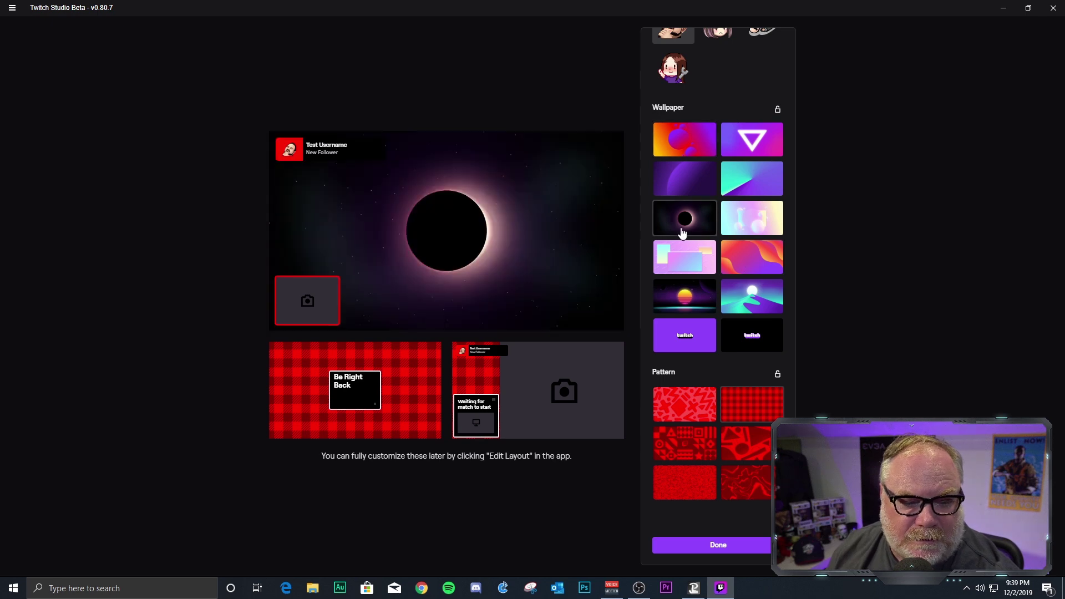
pyautogui.click(752, 218)
pyautogui.click(752, 335)
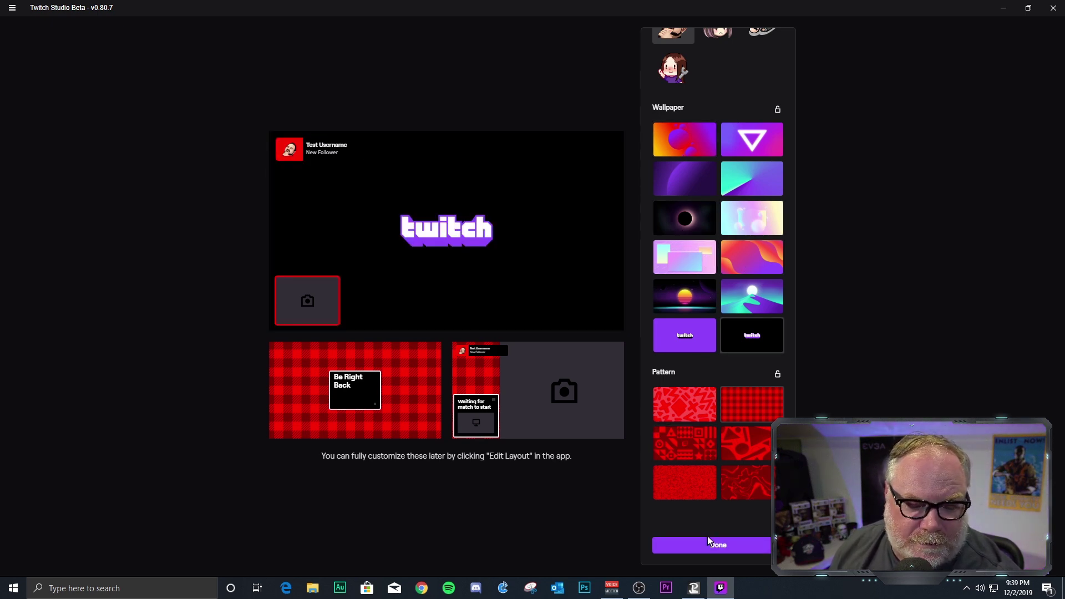
pyautogui.click(698, 547)
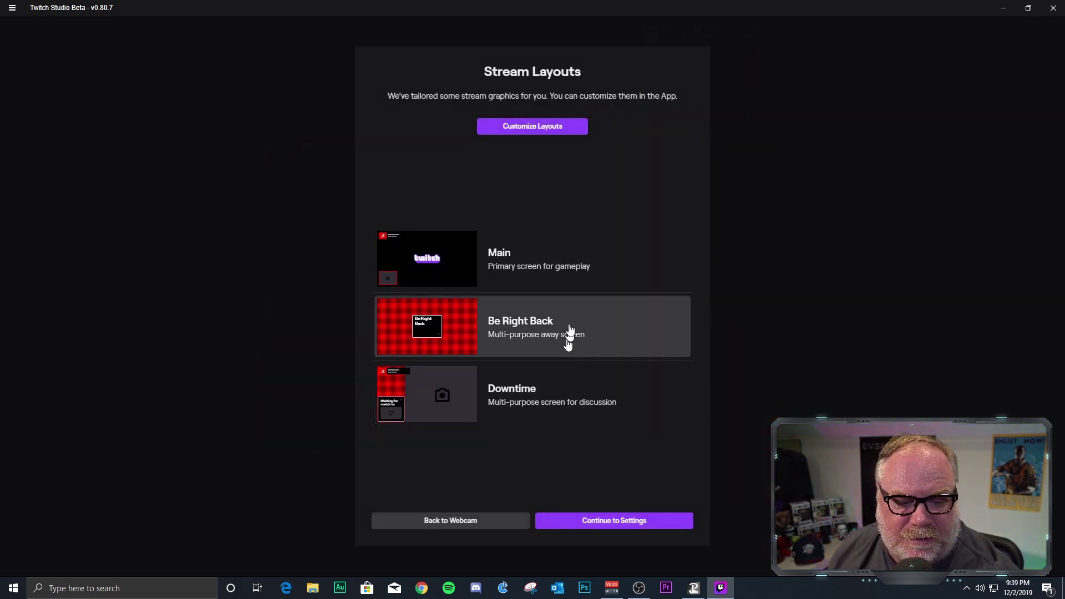
# Step: Proceed to the stream quality settings, rerun the test, and complete the setup
pyautogui.click(594, 525)
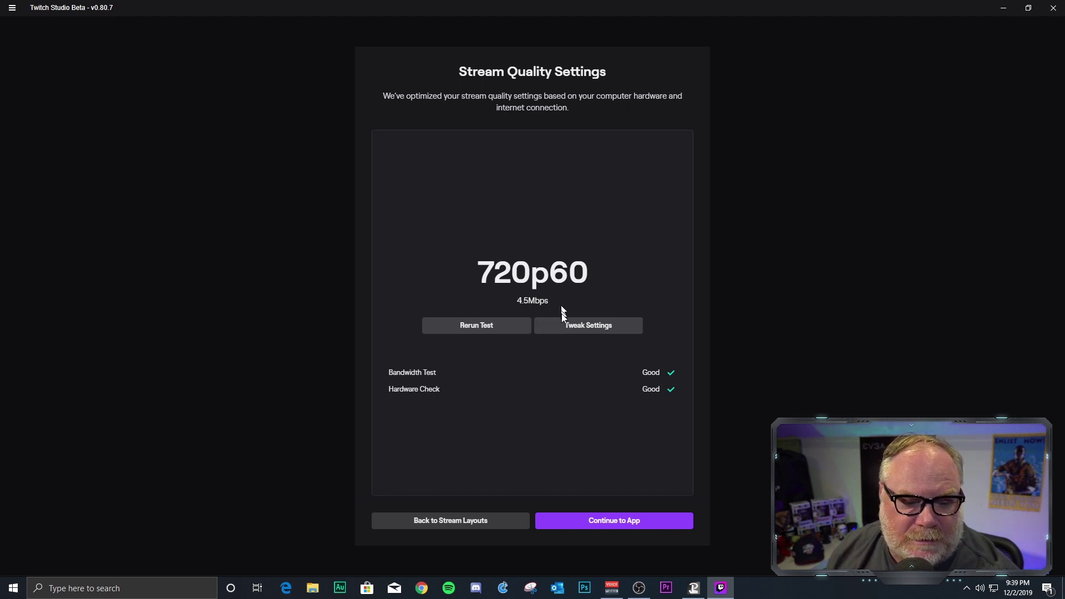
pyautogui.click(495, 332)
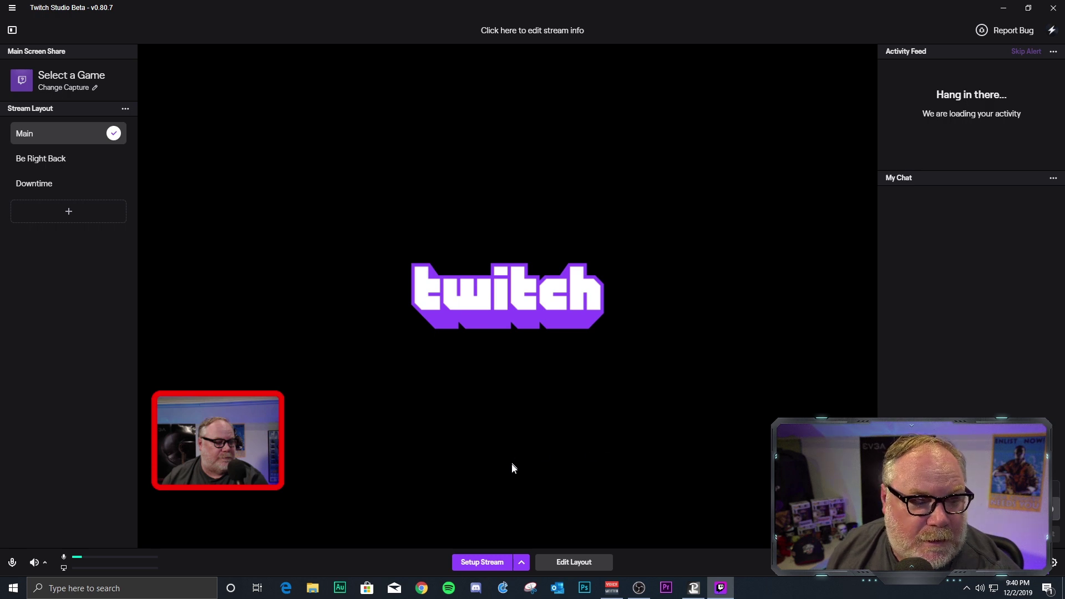
# Step: Preview the Be Right Back, Downtime and Main stream layouts
pyautogui.click(66, 162)
pyautogui.click(67, 185)
pyautogui.click(67, 160)
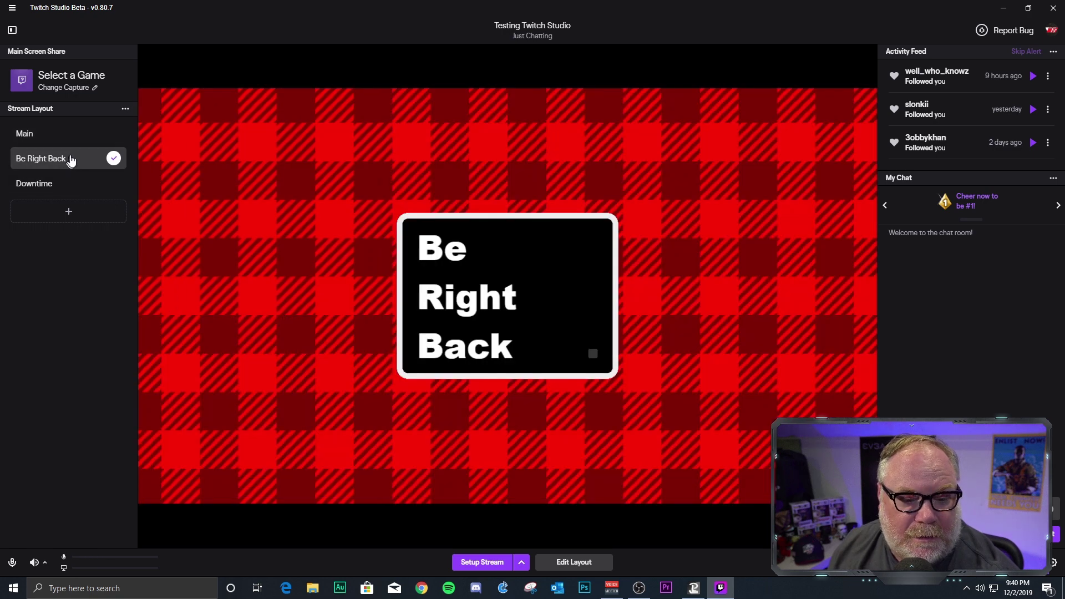
pyautogui.click(68, 182)
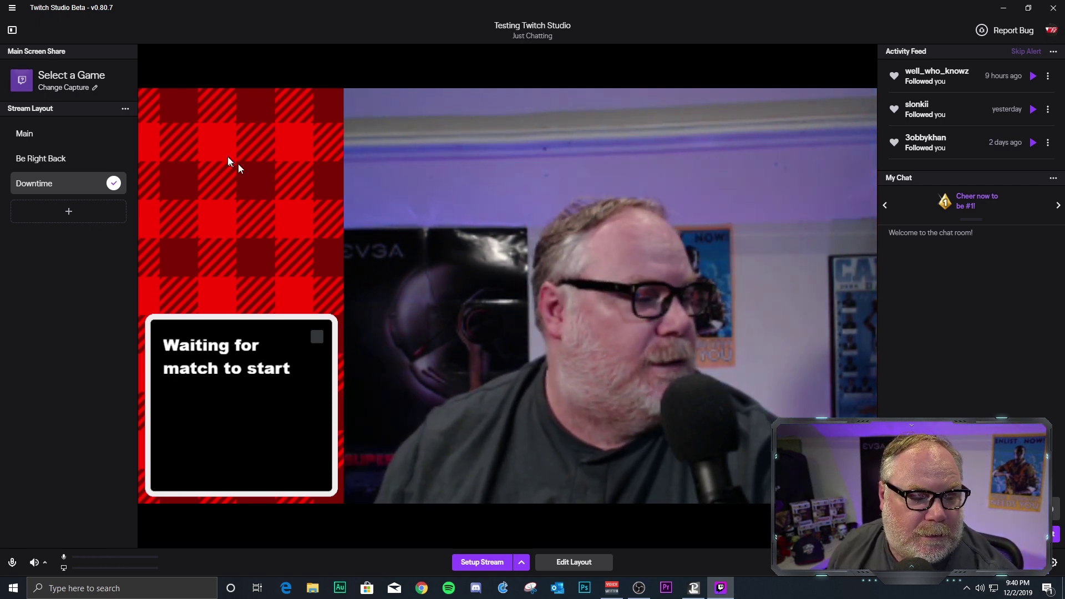
pyautogui.click(87, 142)
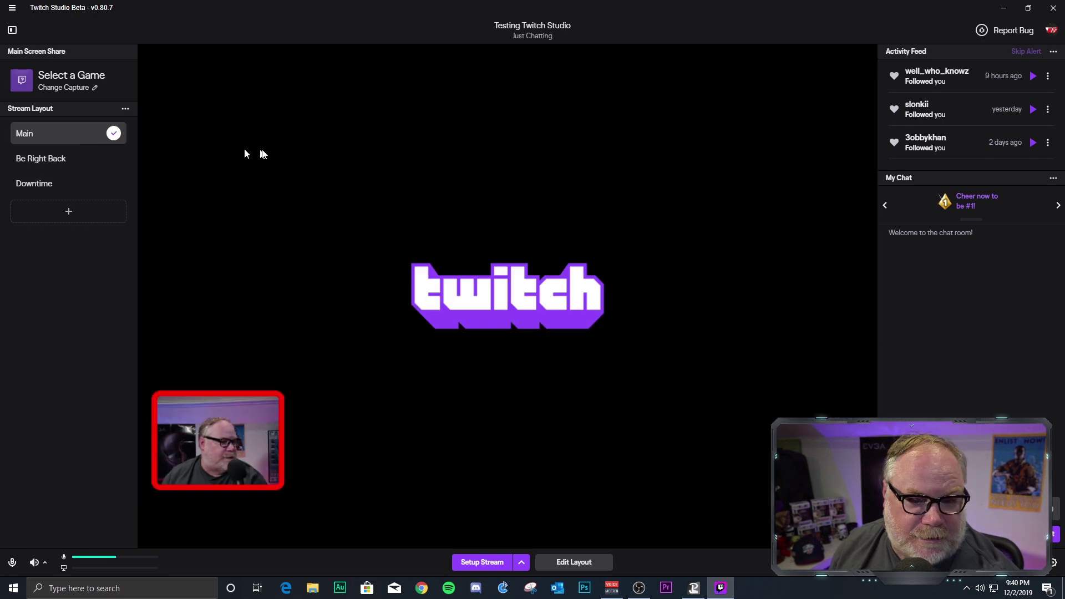
# Step: Open the Main layout for editing and play test Follow, Host and Raid alerts from its Alerts layer
pyautogui.click(78, 140)
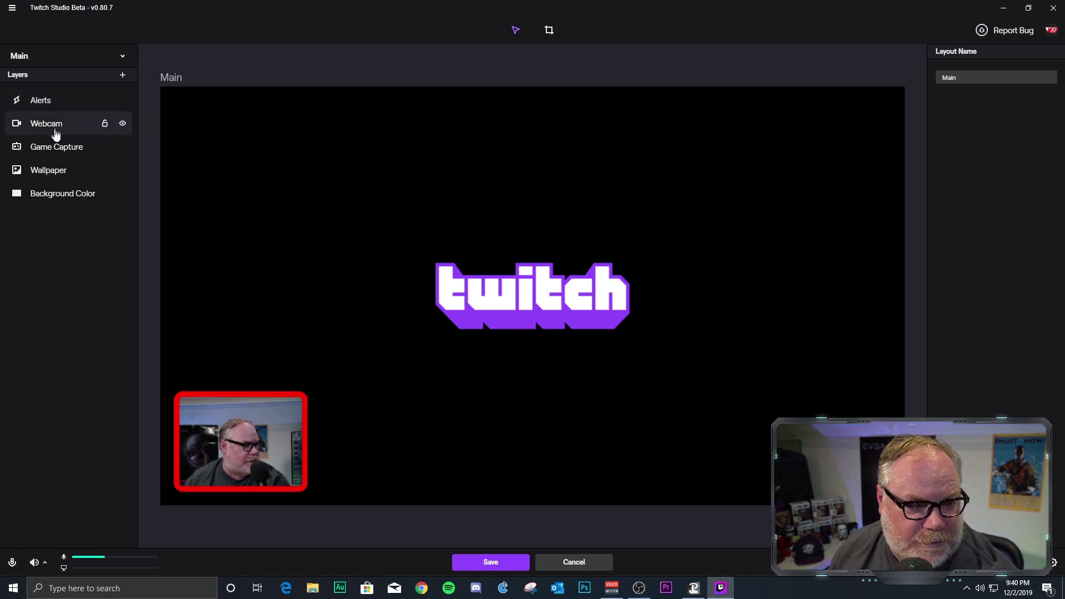
pyautogui.click(63, 103)
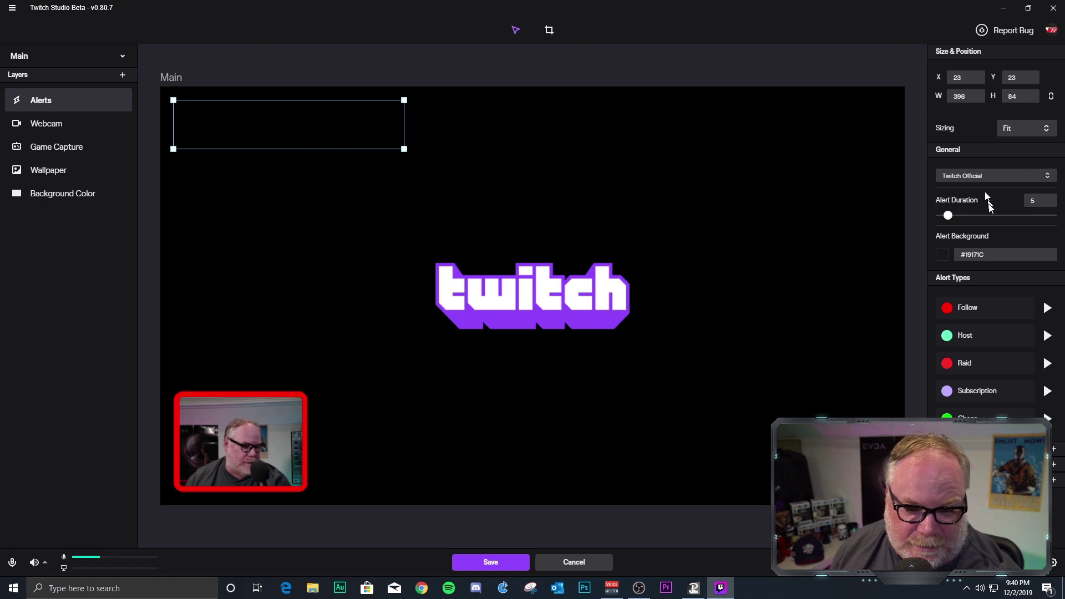
pyautogui.click(1048, 310)
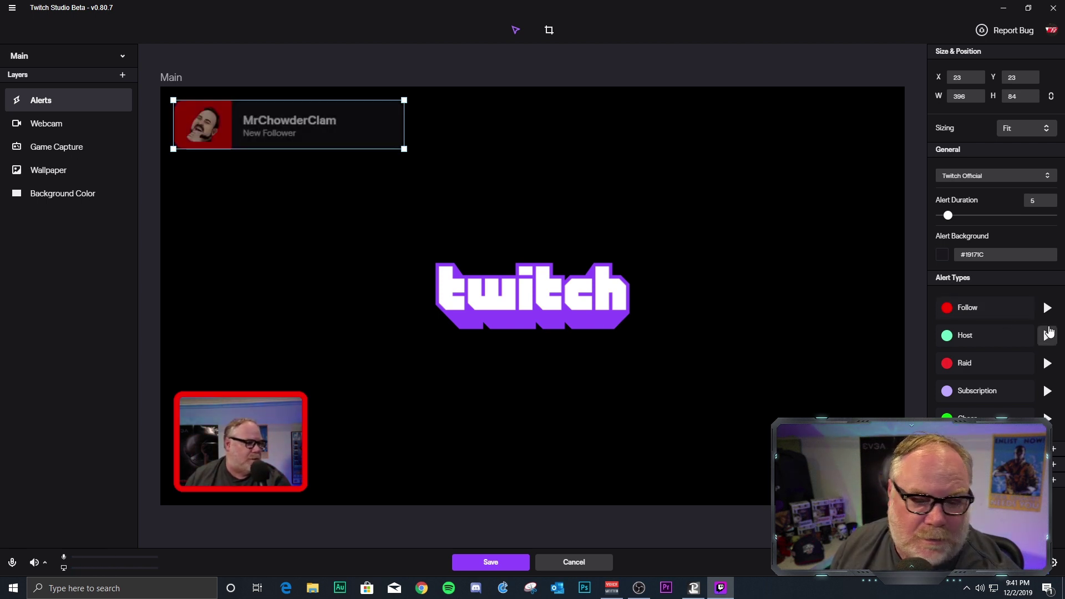
pyautogui.click(1048, 336)
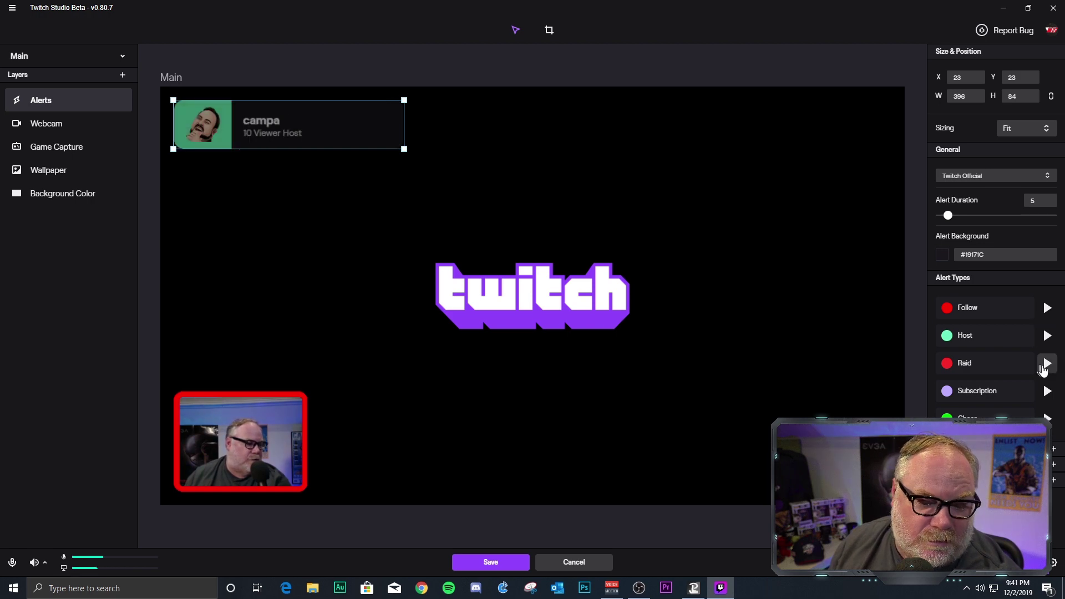
pyautogui.click(1047, 365)
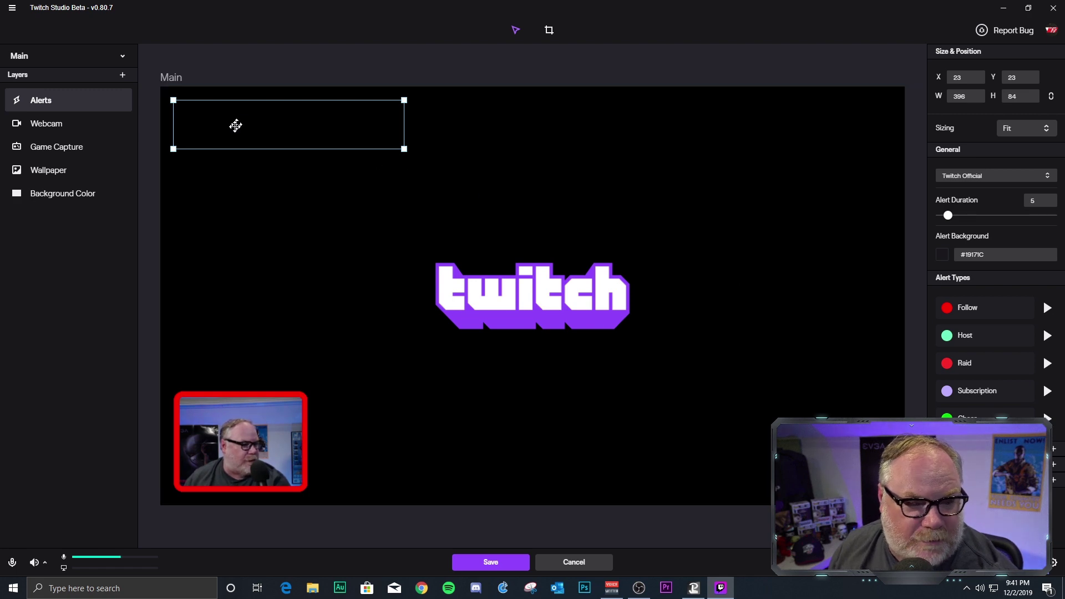
# Step: Try a border of size 4 with rounding 2 on the Webcam layer, and remove the border from it
pyautogui.click(61, 123)
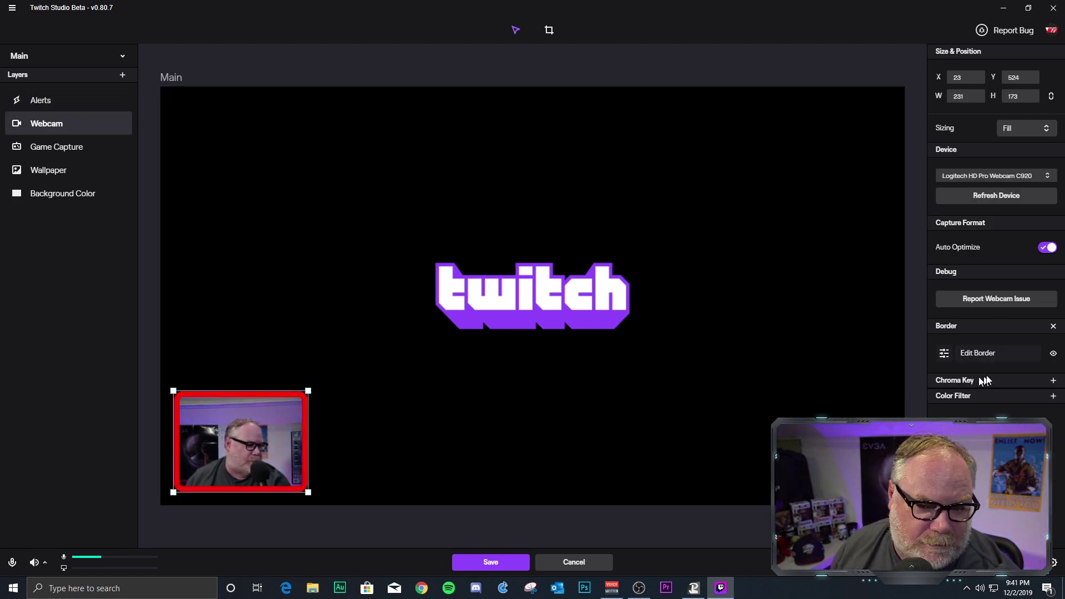
pyautogui.click(975, 358)
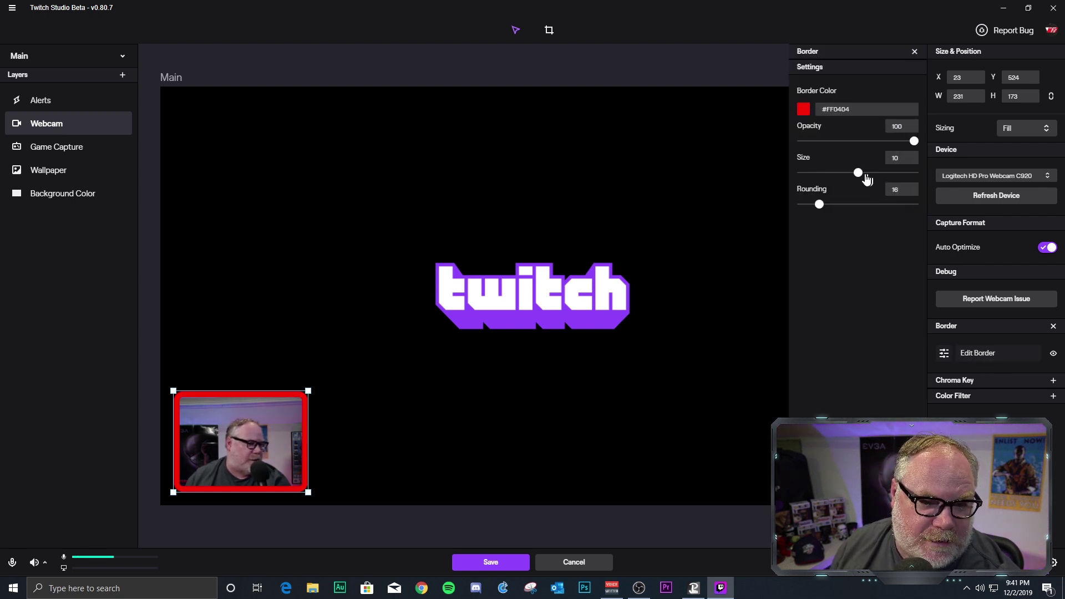
pyautogui.moveTo(860, 174); pyautogui.dragTo(802, 206)
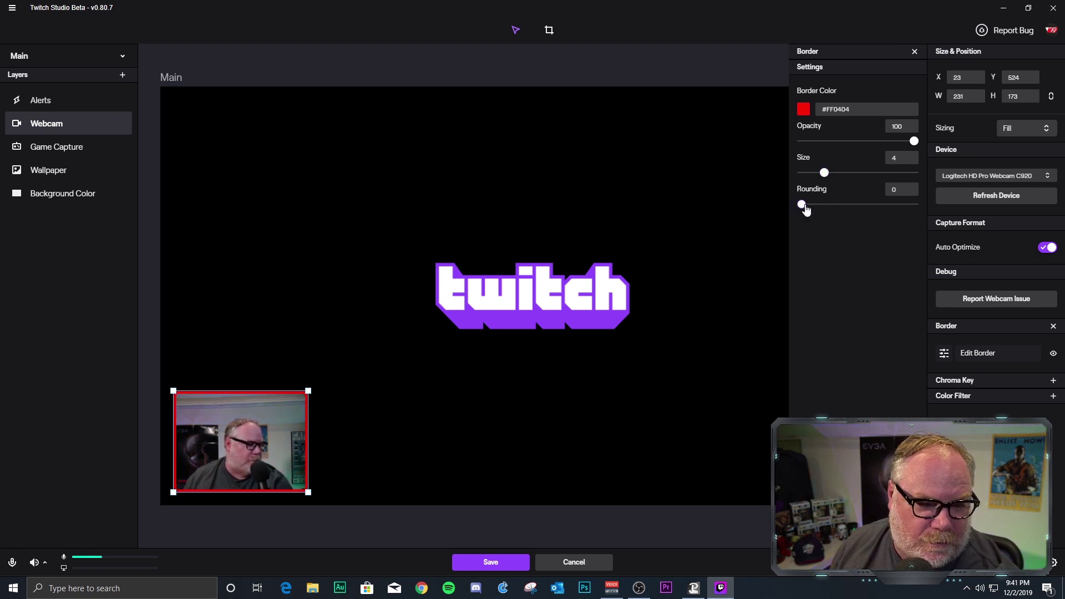
pyautogui.moveTo(804, 208)
pyautogui.mouseDown()
pyautogui.moveTo(906, 207)
pyautogui.moveTo(805, 210)
pyautogui.mouseUp()
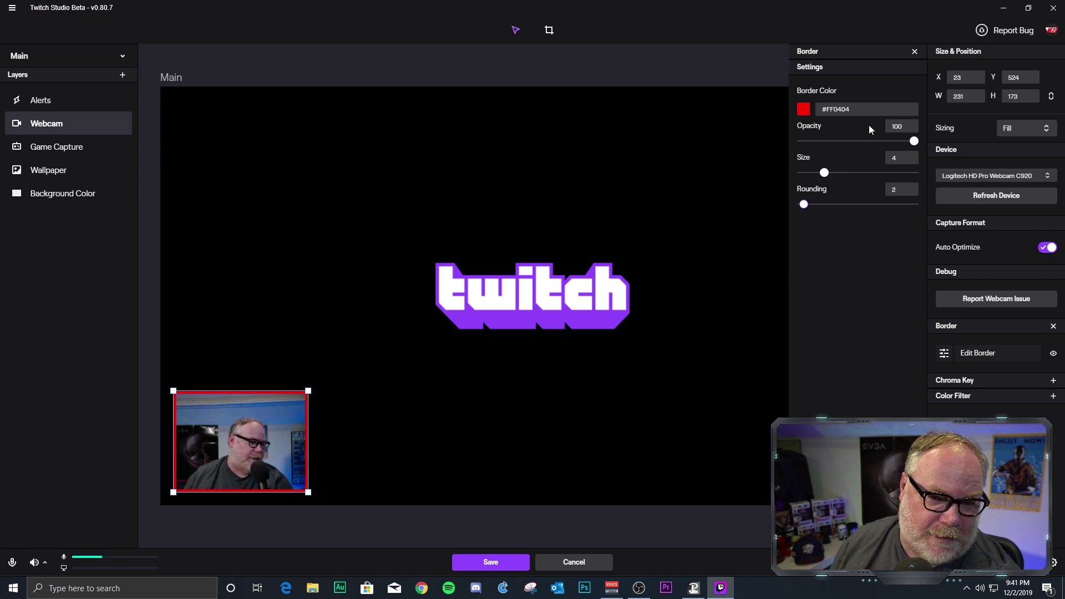
pyautogui.click(914, 51)
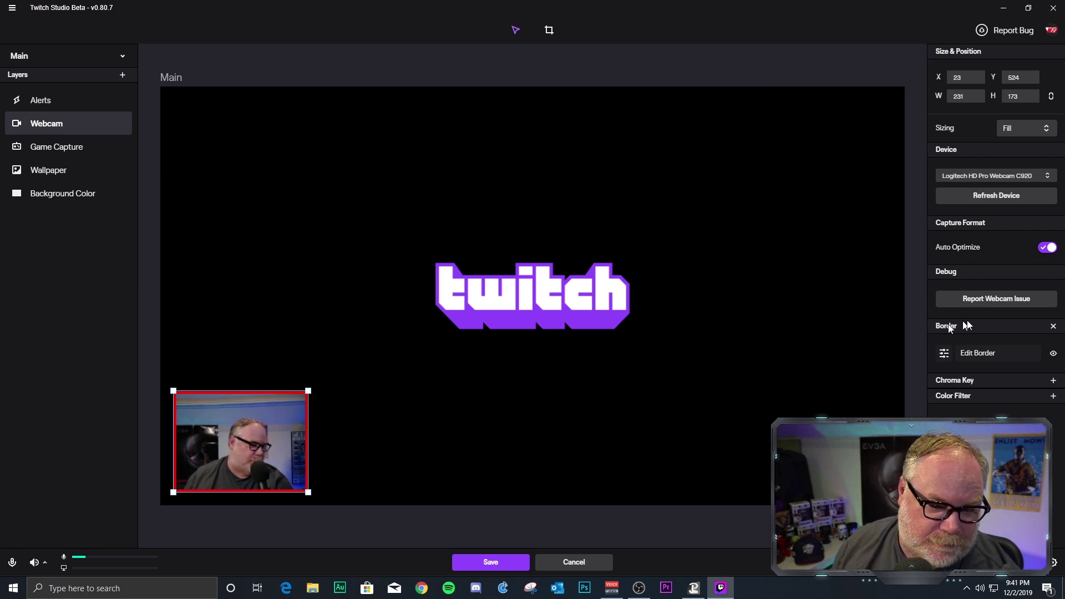
pyautogui.click(1052, 327)
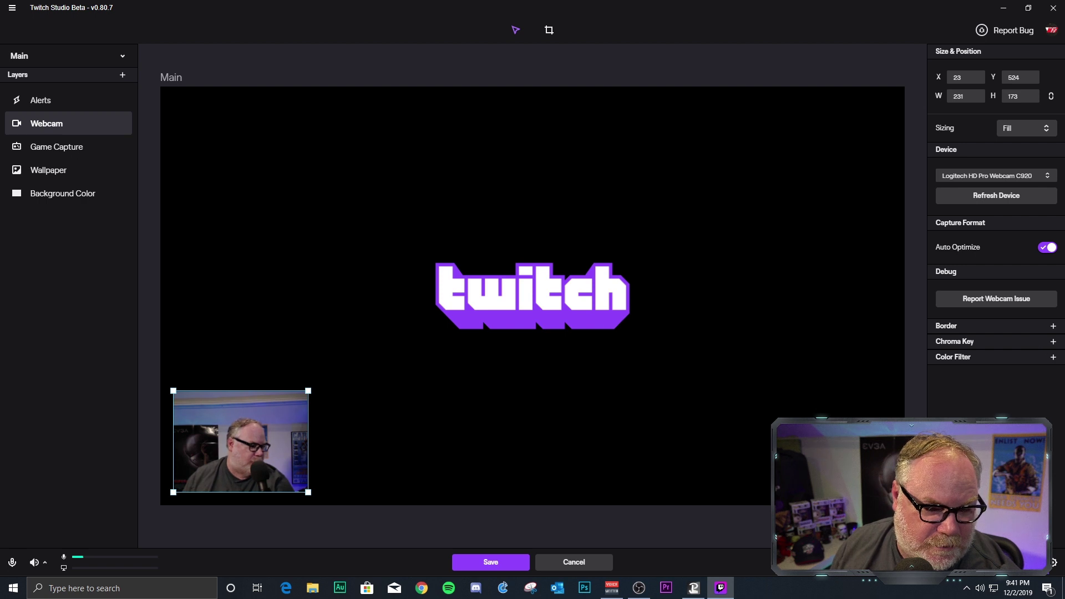
# Step: Review the properties of the Game Capture, Wallpaper, Webcam and Background Color layers in the Main layout
pyautogui.click(636, 452)
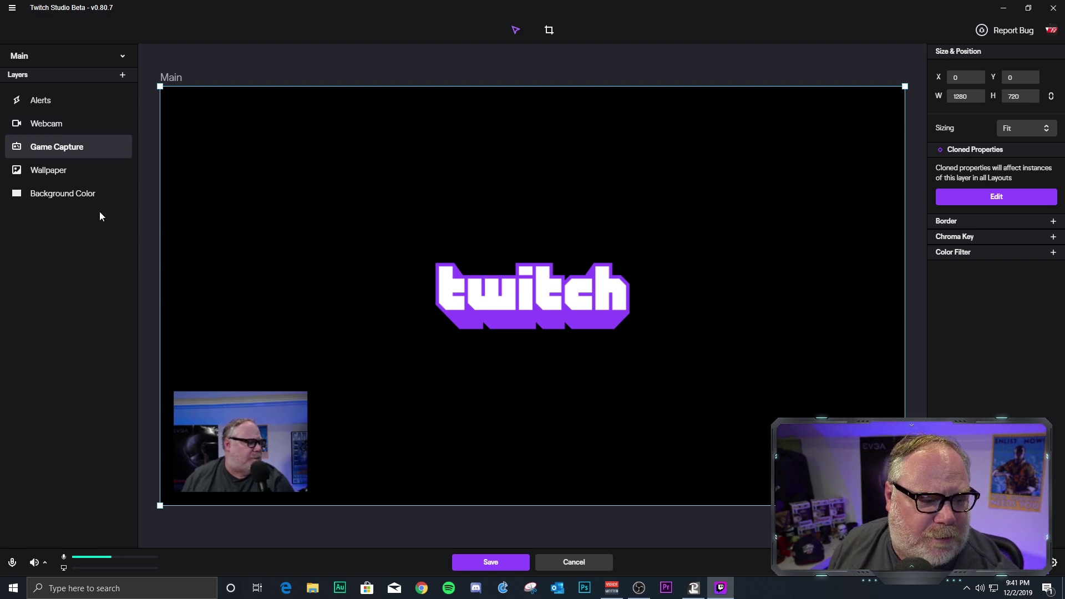
pyautogui.click(76, 177)
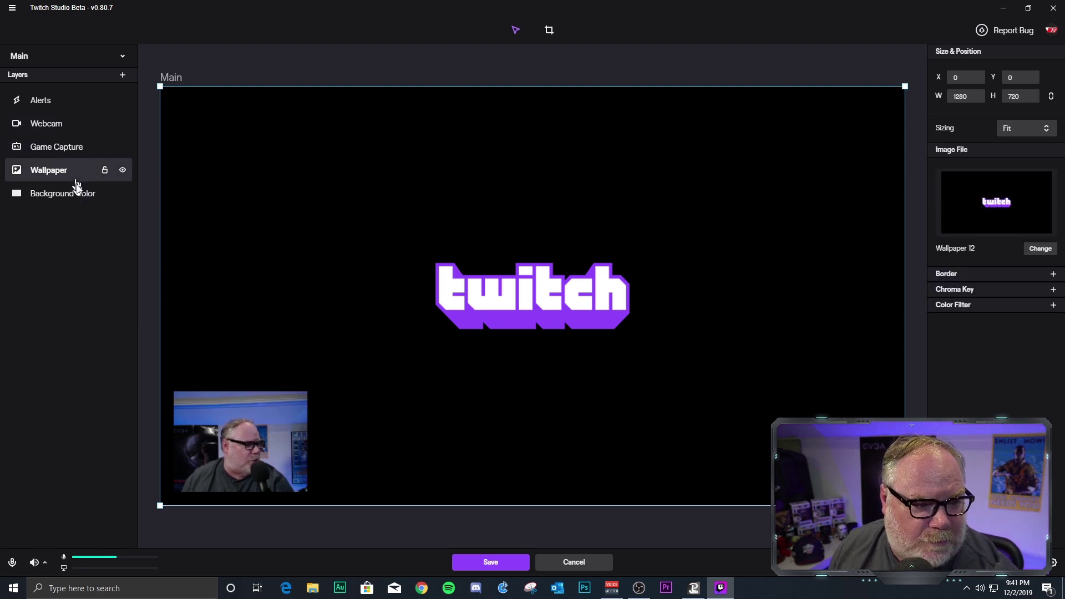
pyautogui.click(59, 130)
pyautogui.click(71, 151)
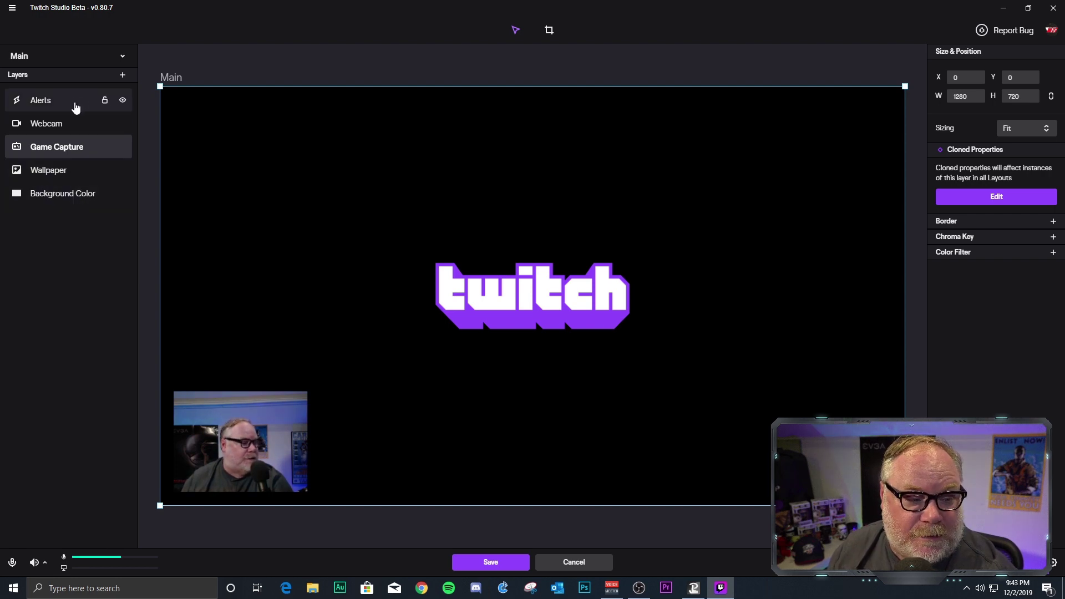
pyautogui.click(69, 195)
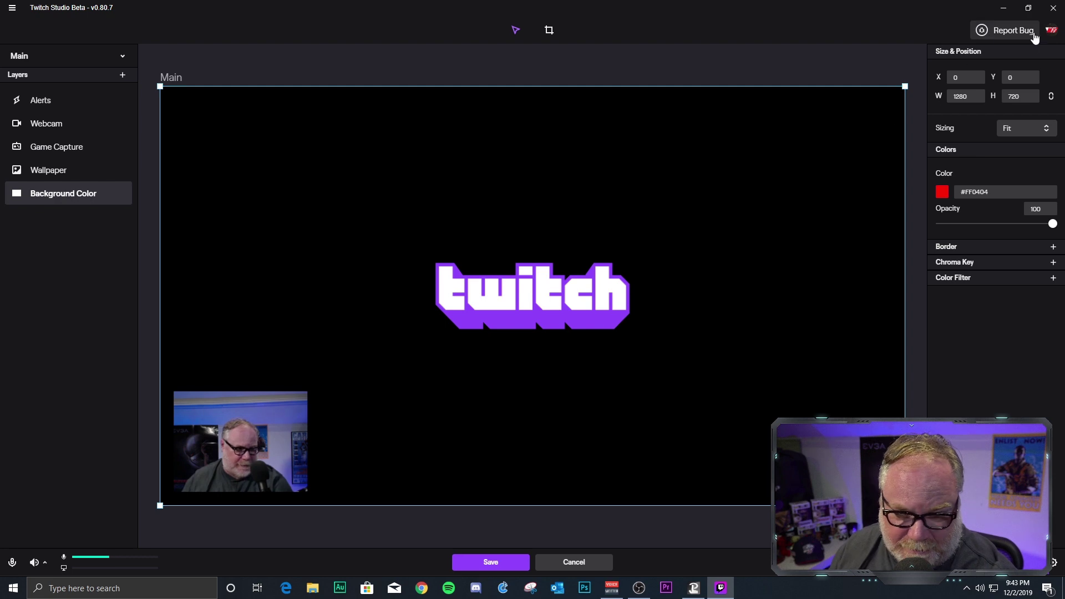
# Step: Open the application settings, try the Light theme, and set the theme back to Dark
pyautogui.click(1051, 31)
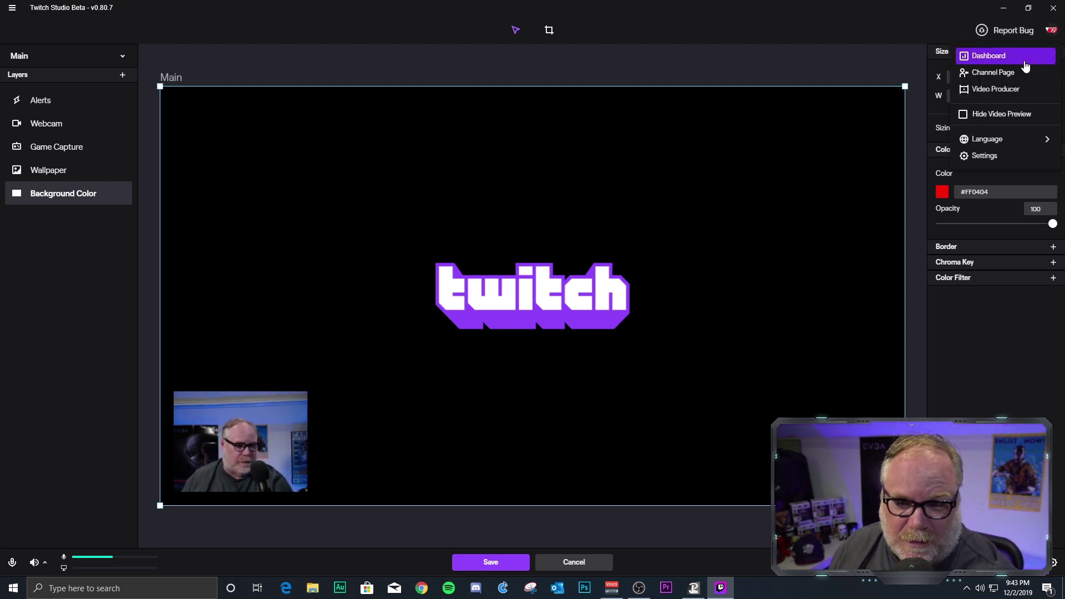
pyautogui.click(996, 155)
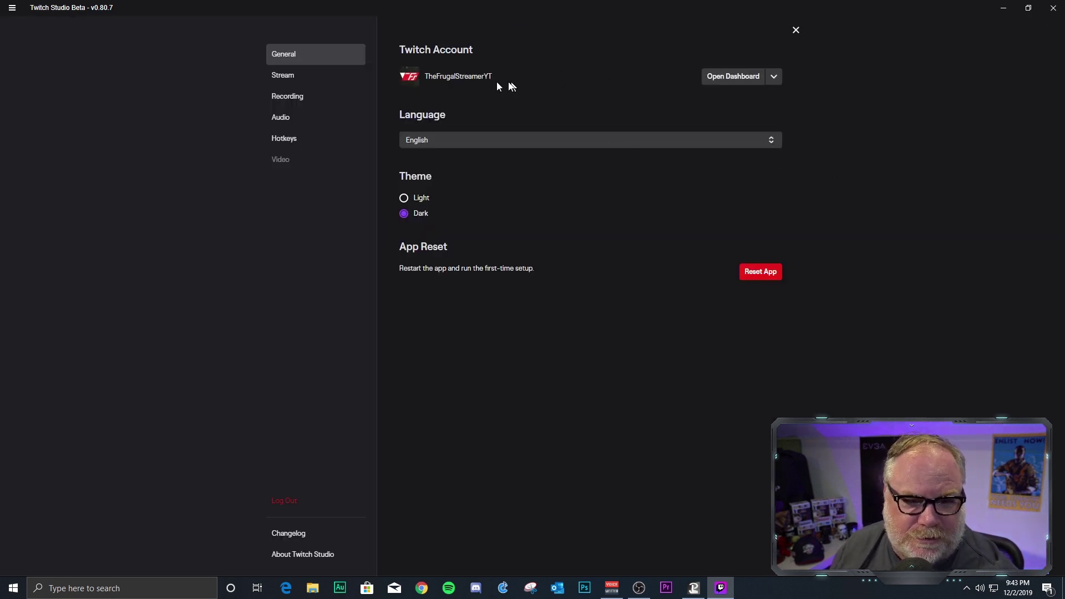
pyautogui.click(404, 198)
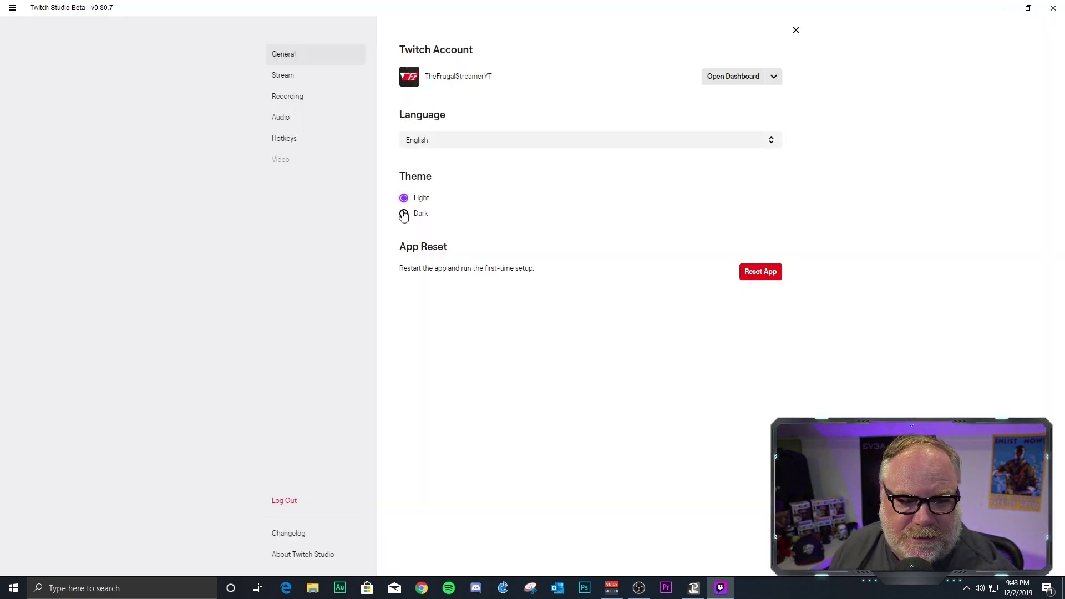
pyautogui.click(403, 214)
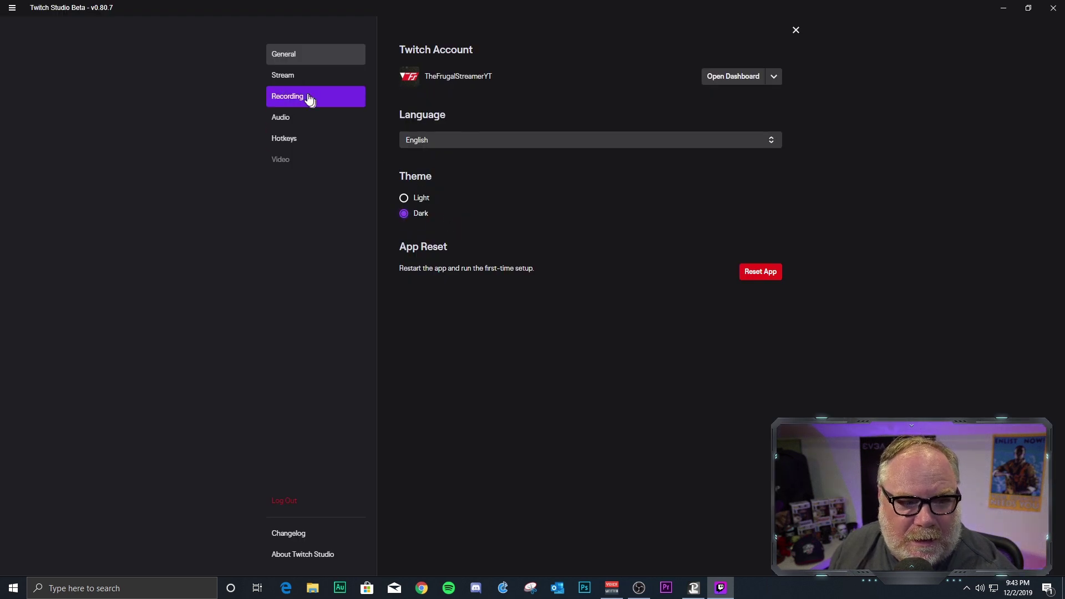
# Step: Set the stream preset to 720p60 in the stream settings and look through the available resolutions
pyautogui.click(305, 79)
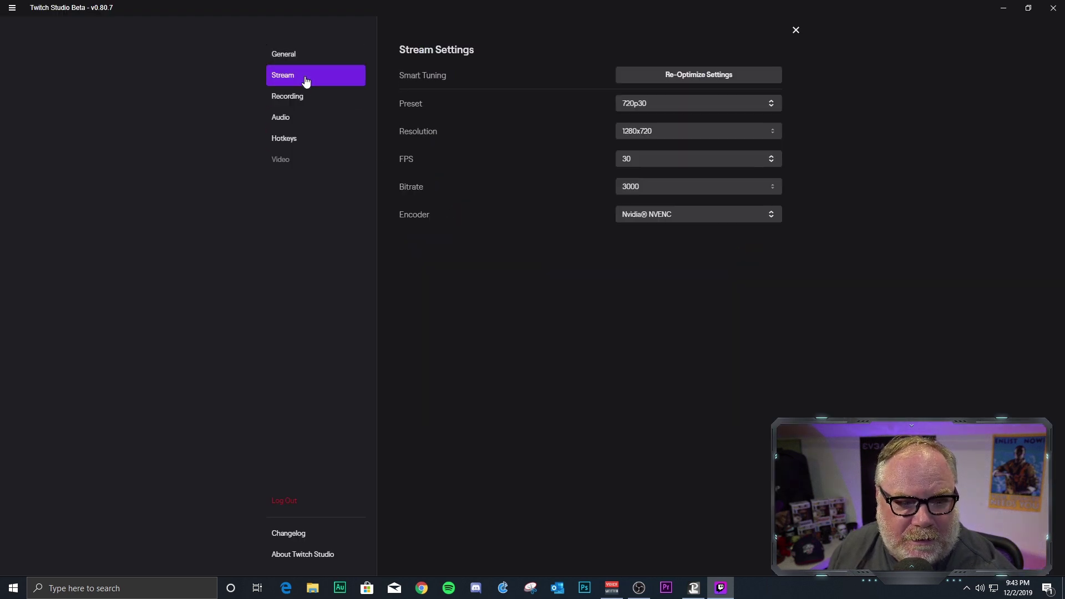
pyautogui.click(744, 105)
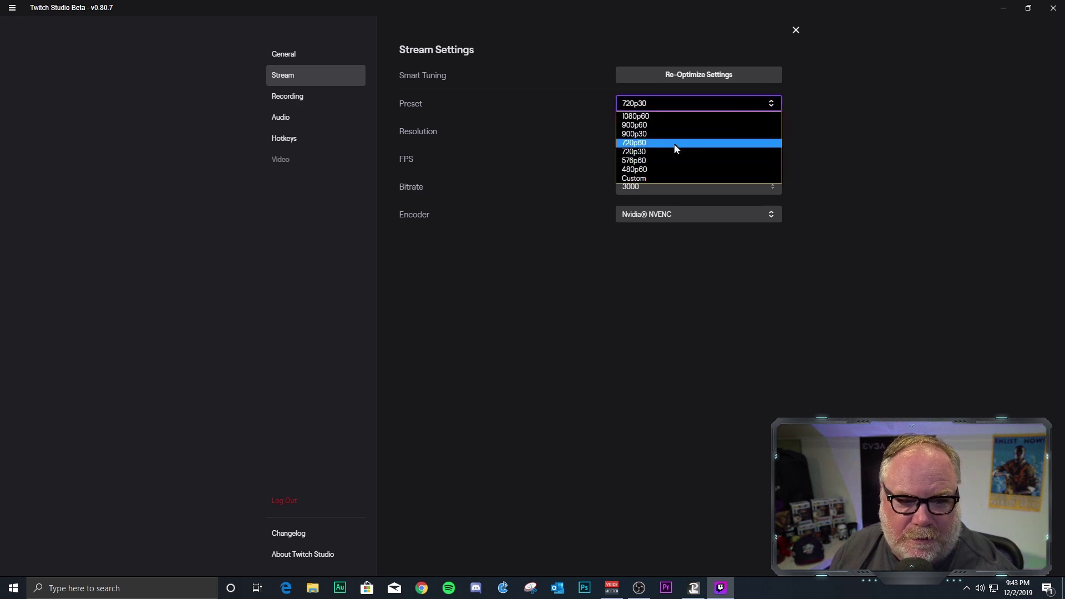
pyautogui.click(670, 143)
pyautogui.click(753, 132)
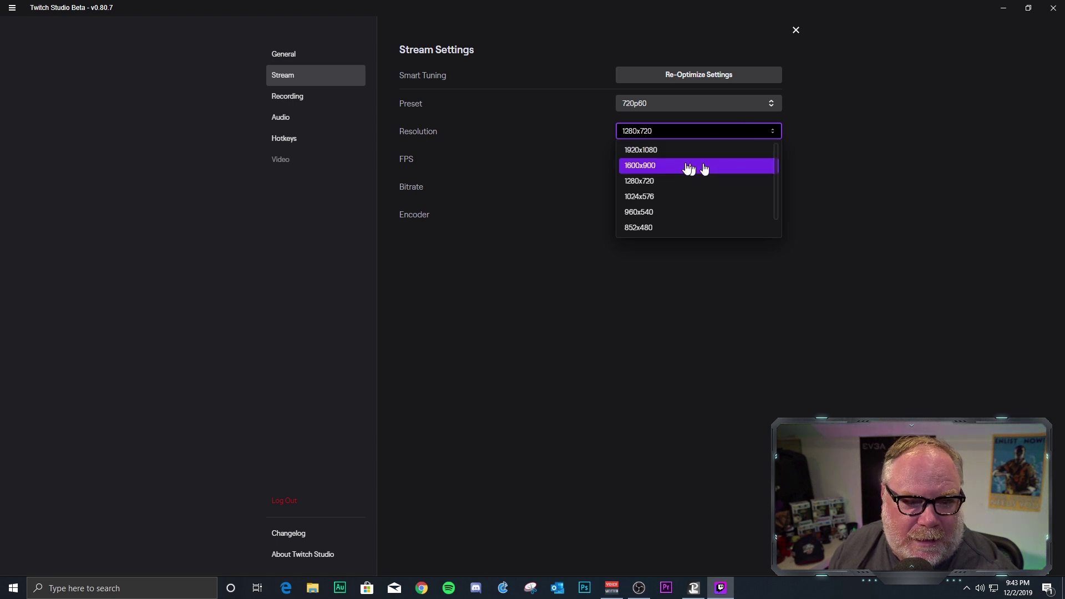
pyautogui.click(614, 155)
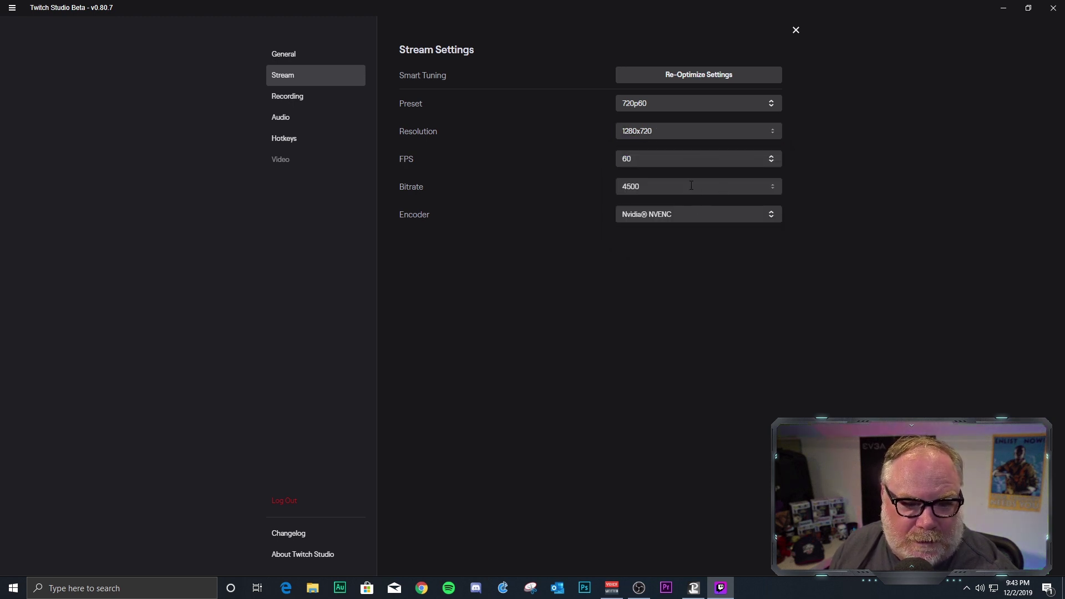
# Step: Compare the available stream encoders, trying x264 and returning to Nvidia NVENC
pyautogui.click(693, 214)
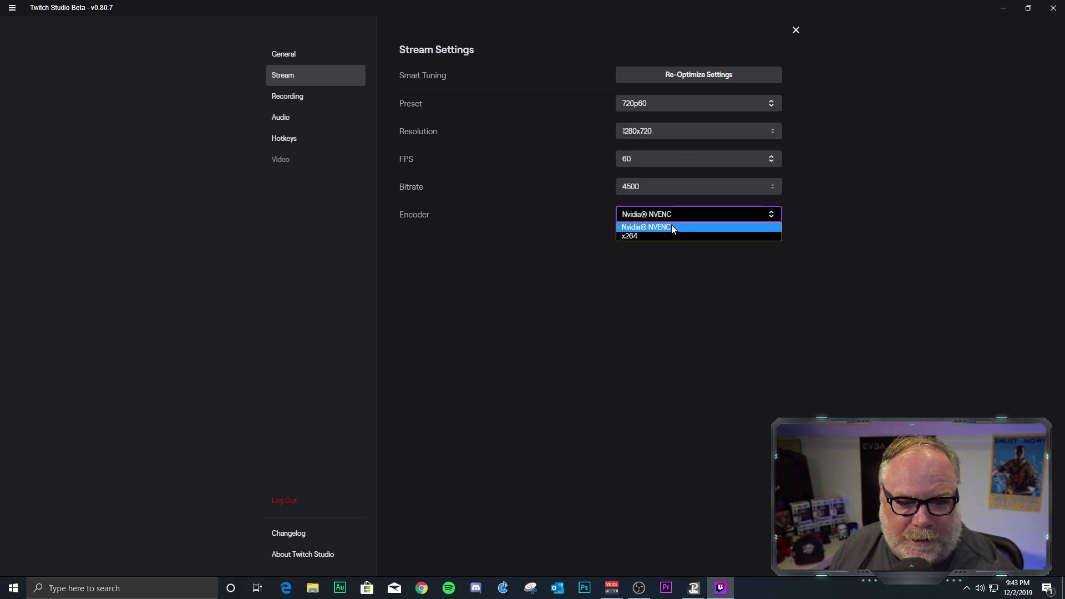
pyautogui.click(685, 215)
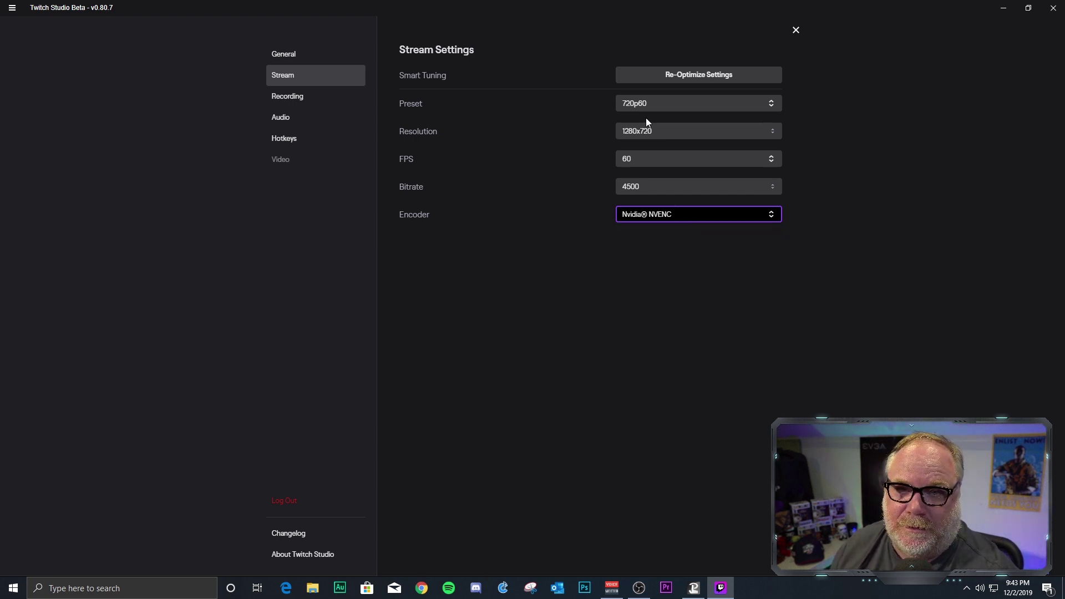
pyautogui.click(672, 219)
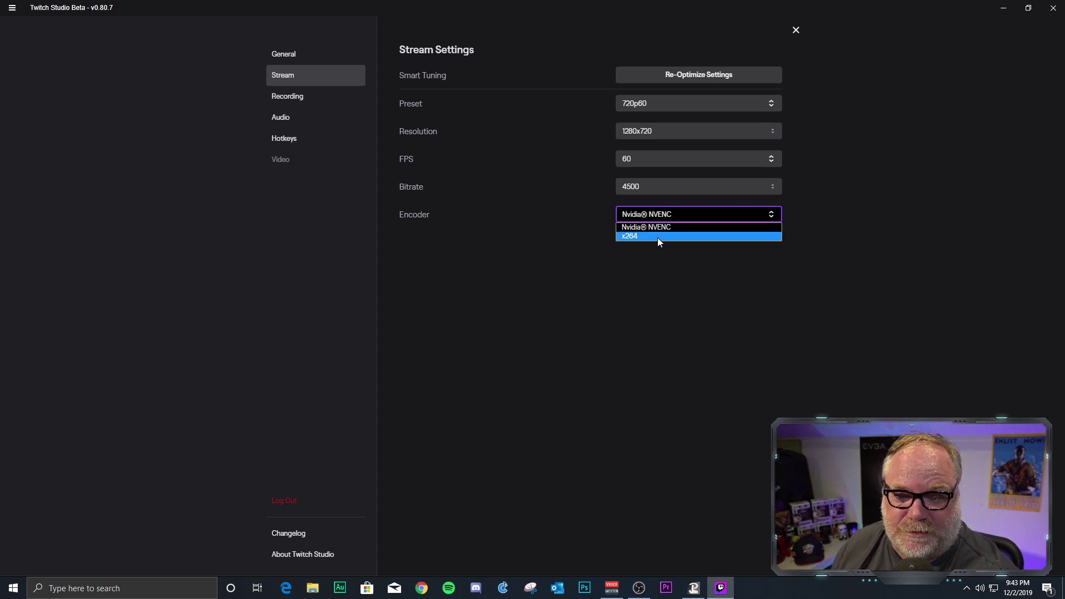
pyautogui.click(676, 217)
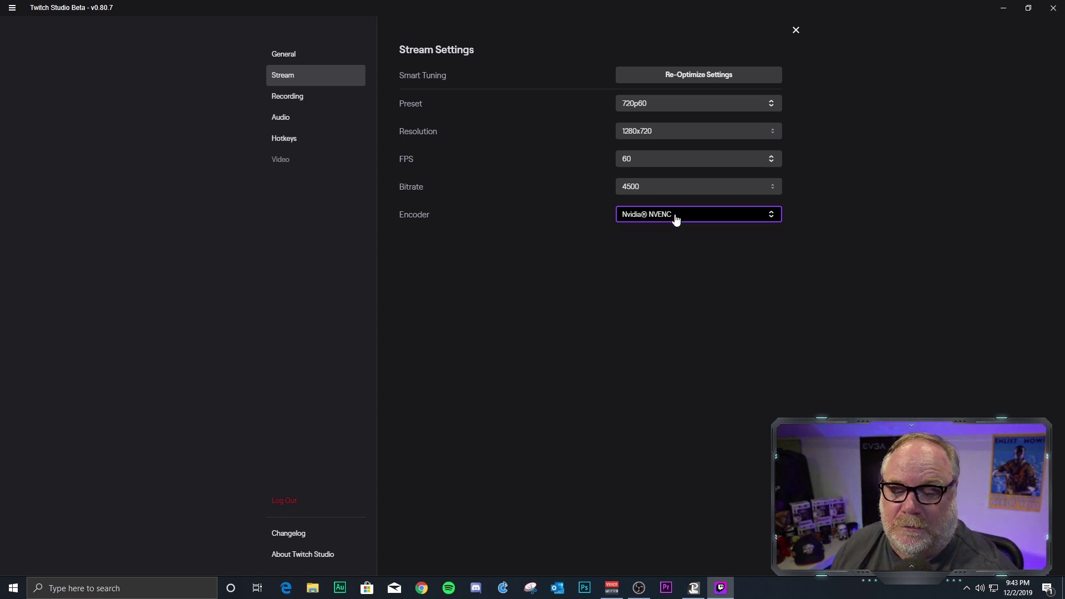
pyautogui.click(675, 220)
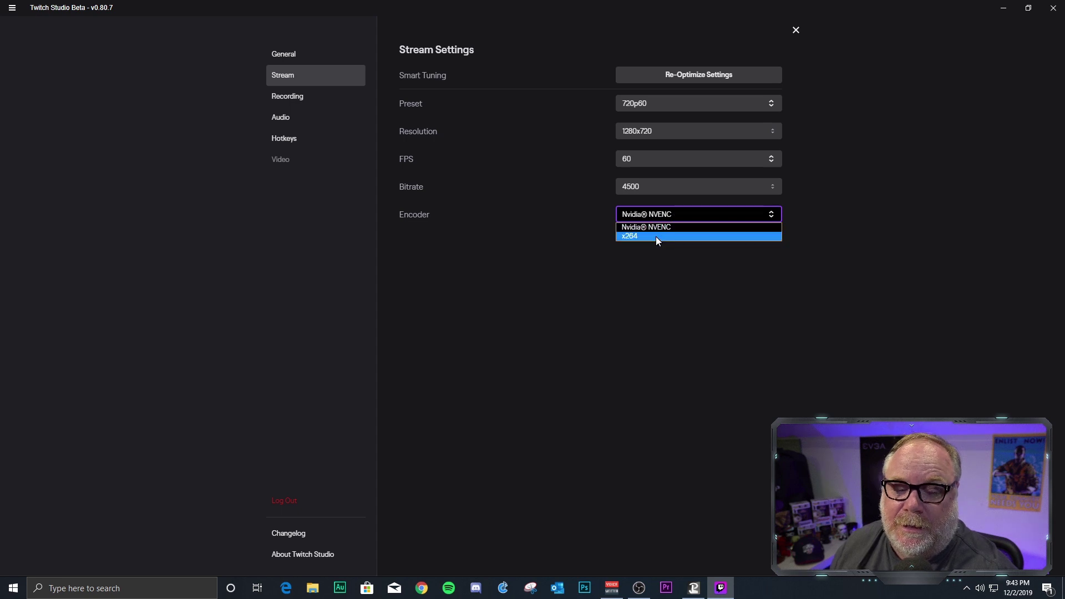
pyautogui.click(656, 235)
pyautogui.click(675, 219)
pyautogui.click(667, 228)
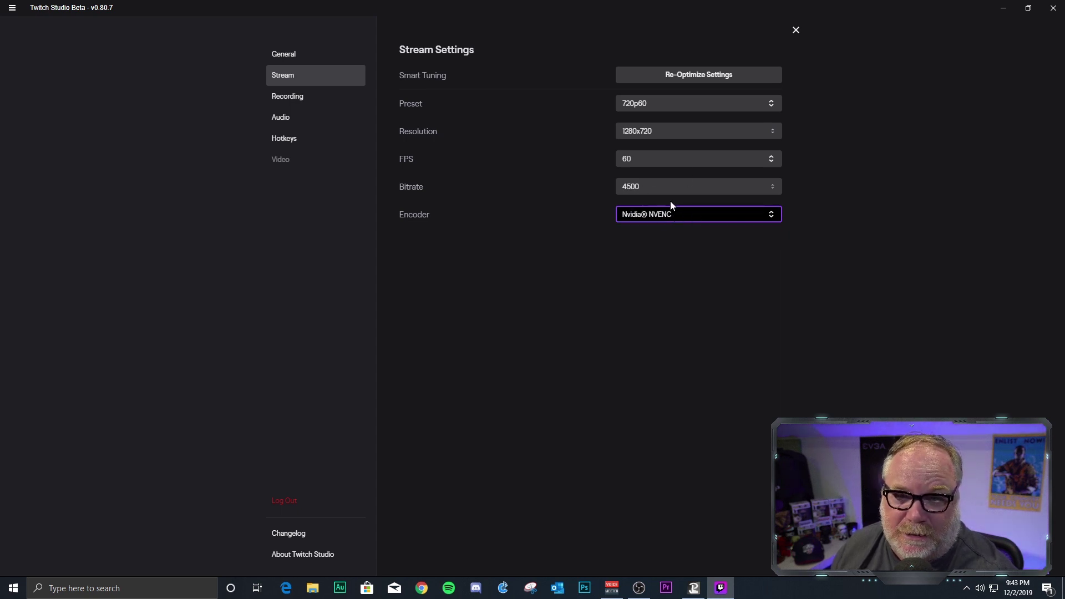
pyautogui.click(718, 220)
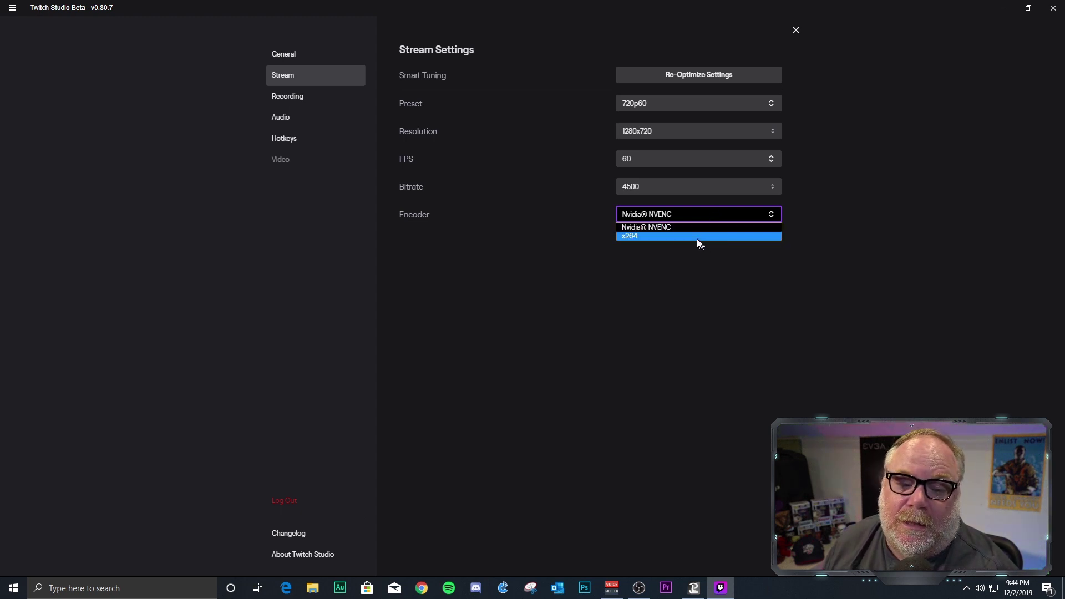
pyautogui.click(700, 227)
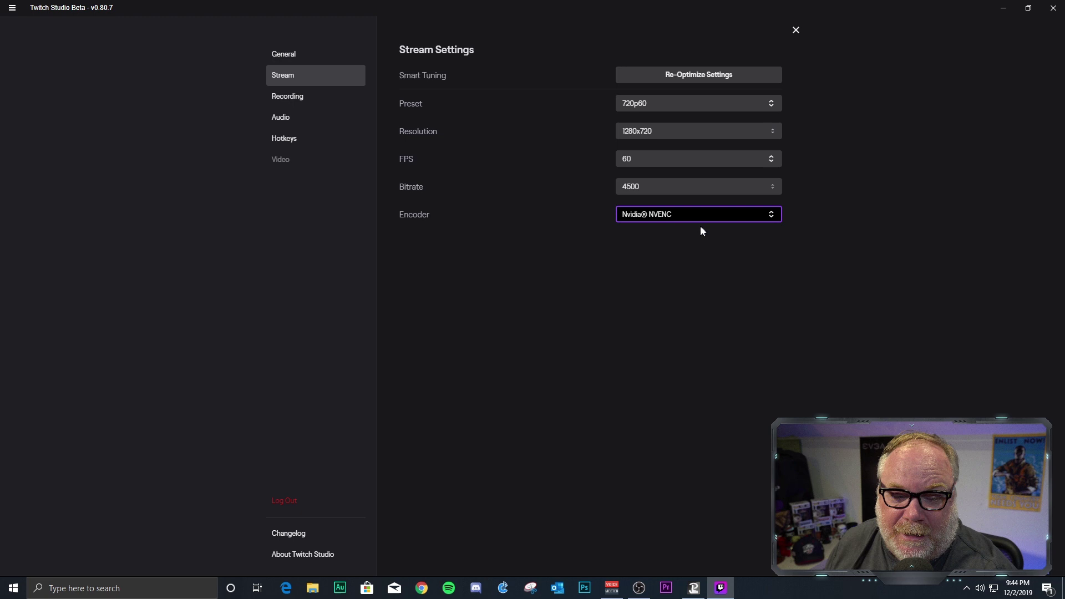
# Step: Review the recording settings, and open the audio input settings to try Convert to Mono on and off
pyautogui.click(280, 99)
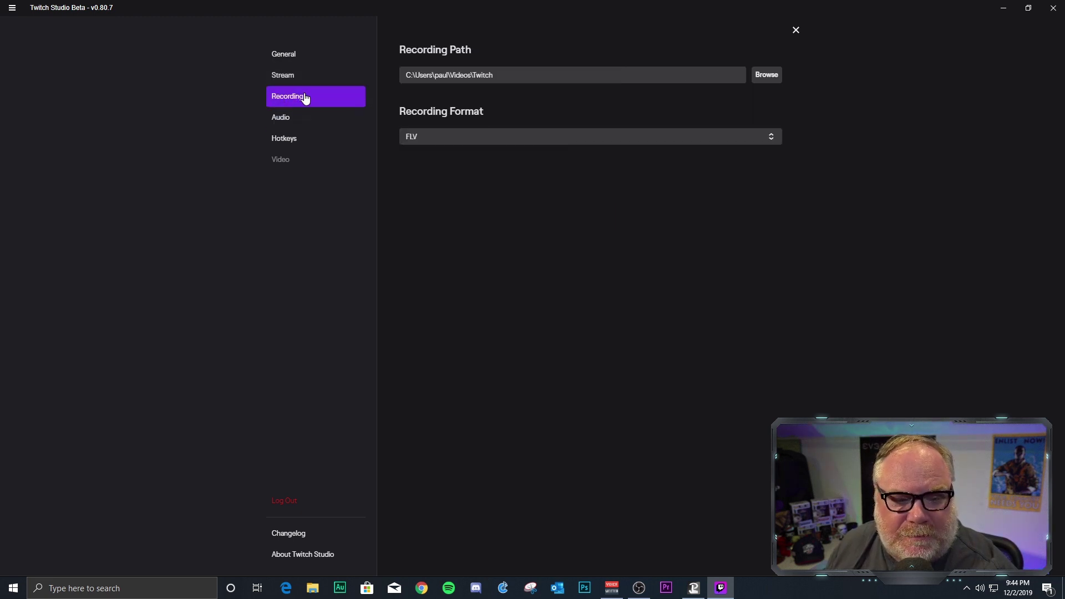
pyautogui.click(294, 117)
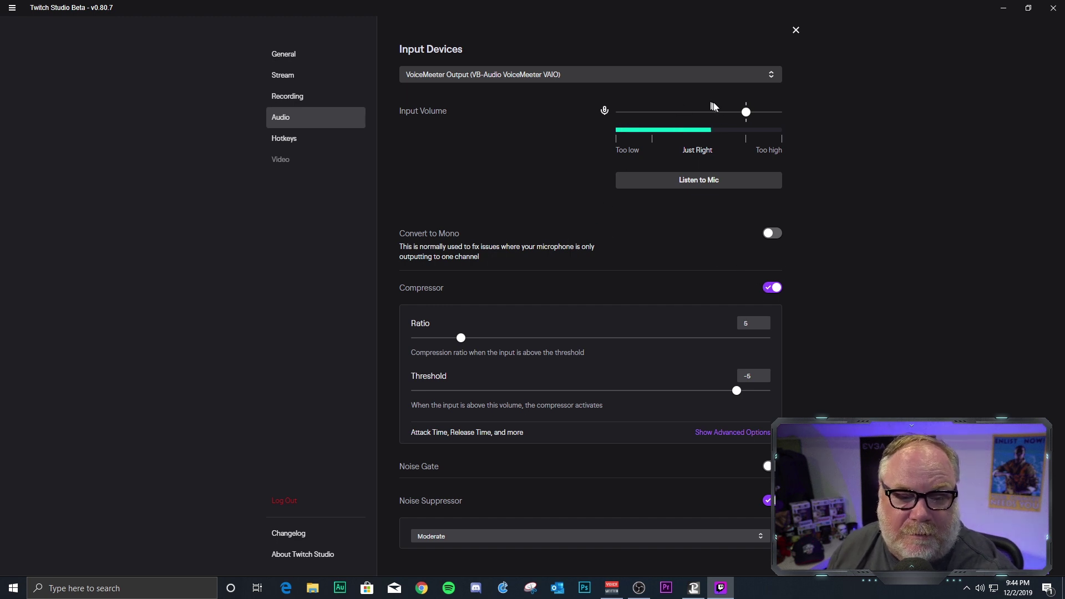
pyautogui.moveTo(745, 116)
pyautogui.moveTo(744, 116)
pyautogui.mouseDown()
pyautogui.moveTo(768, 119)
pyautogui.moveTo(745, 122)
pyautogui.mouseUp()
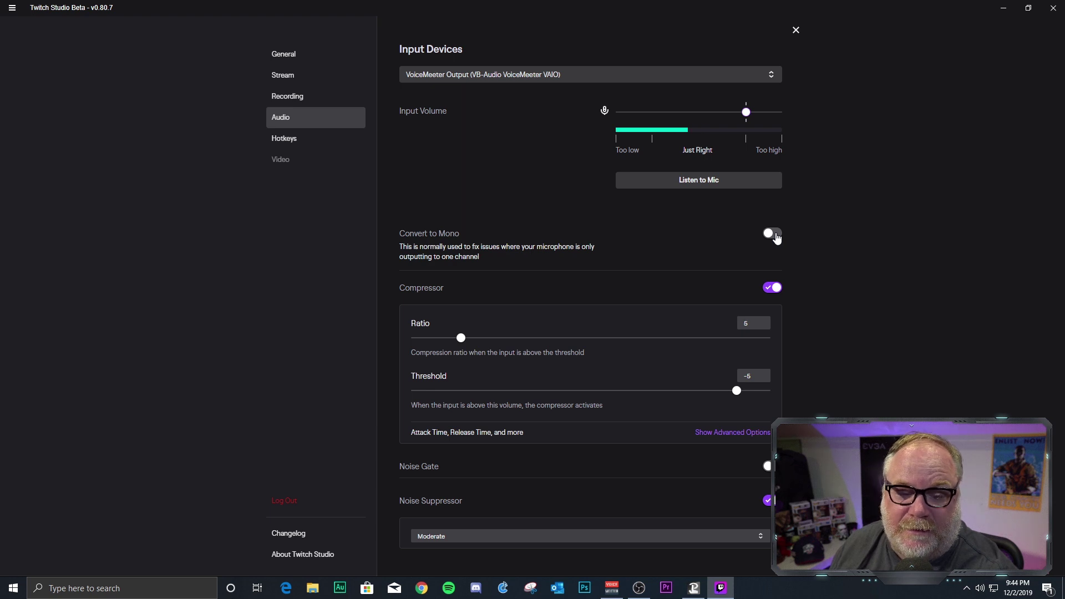
pyautogui.click(776, 238)
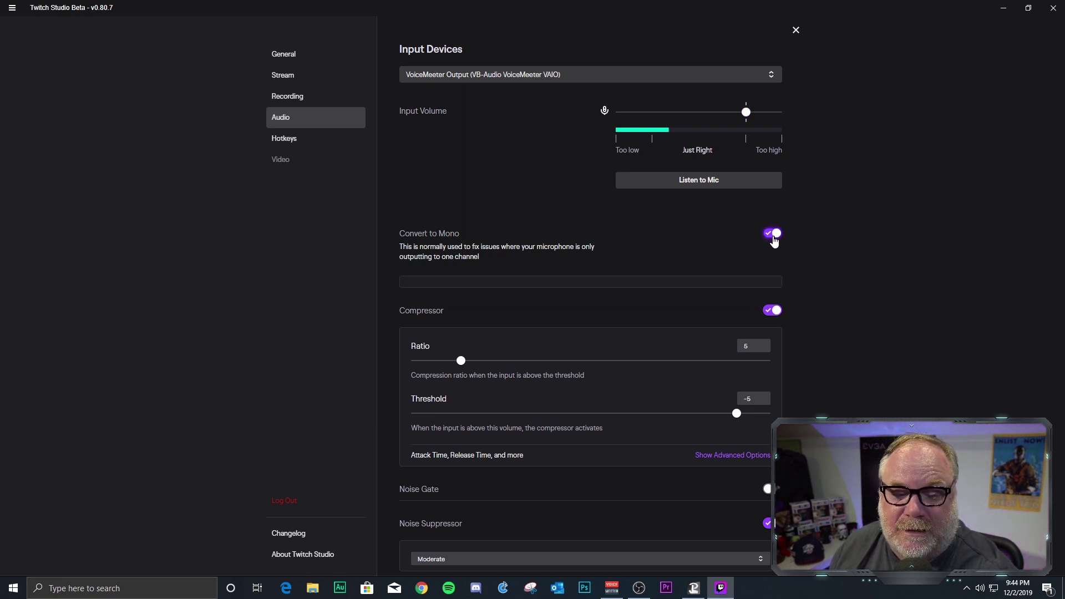
pyautogui.click(774, 238)
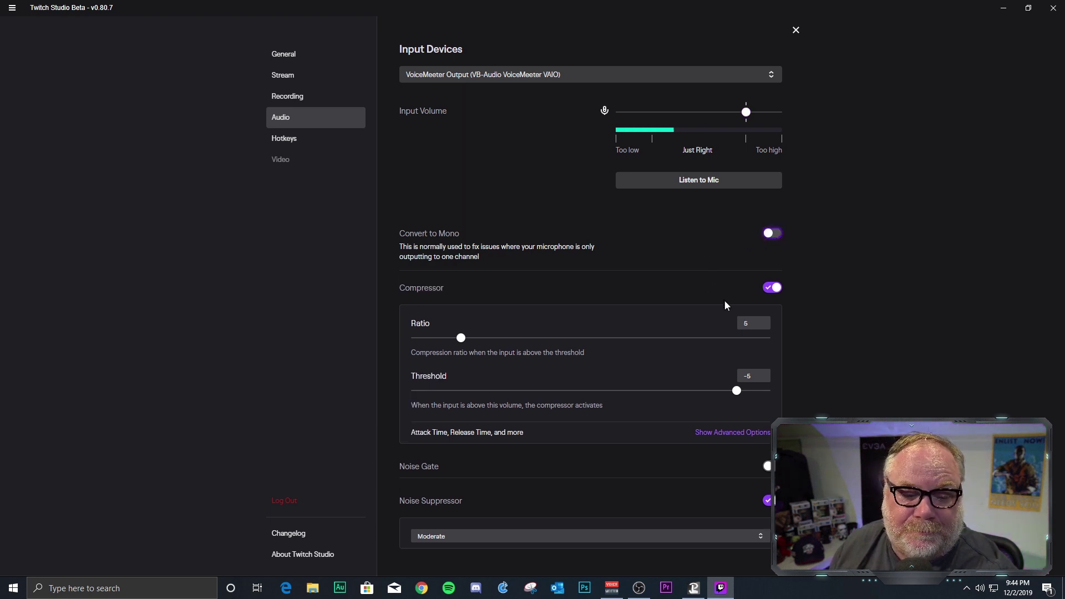
# Step: Show the microphone compressor's advanced options and set its ratio to 4.5 and threshold to -23.7
pyautogui.click(732, 433)
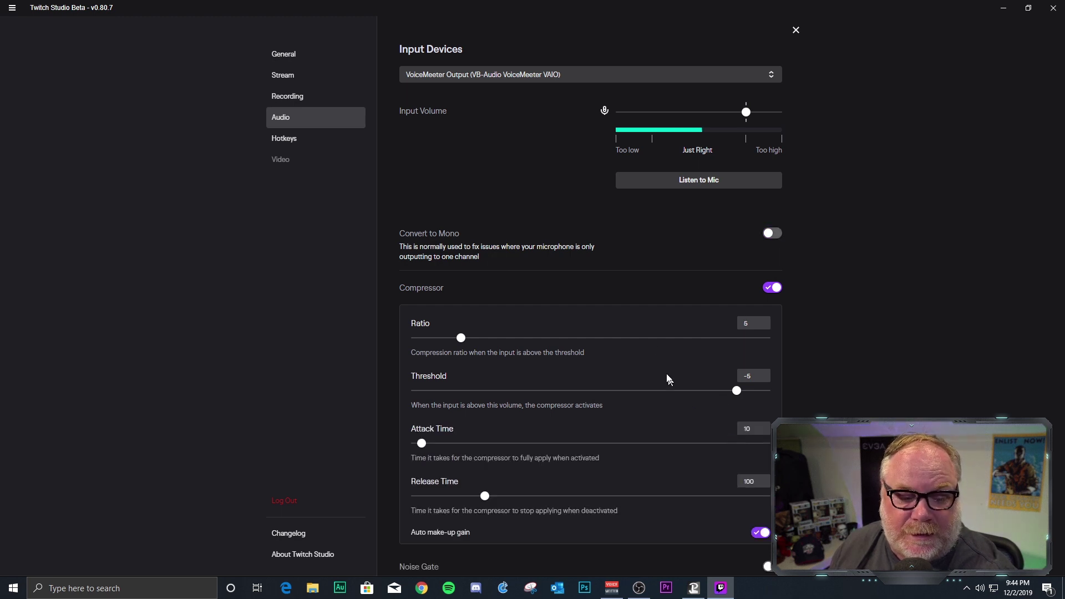
pyautogui.scroll(-2, 660, 357)
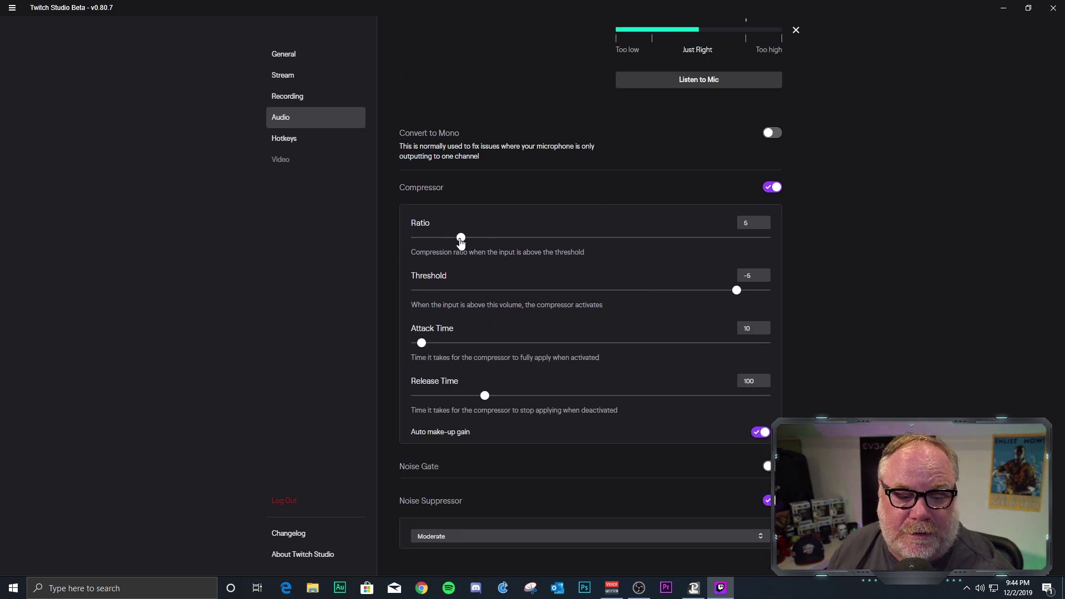
pyautogui.moveTo(461, 238); pyautogui.dragTo(455, 238)
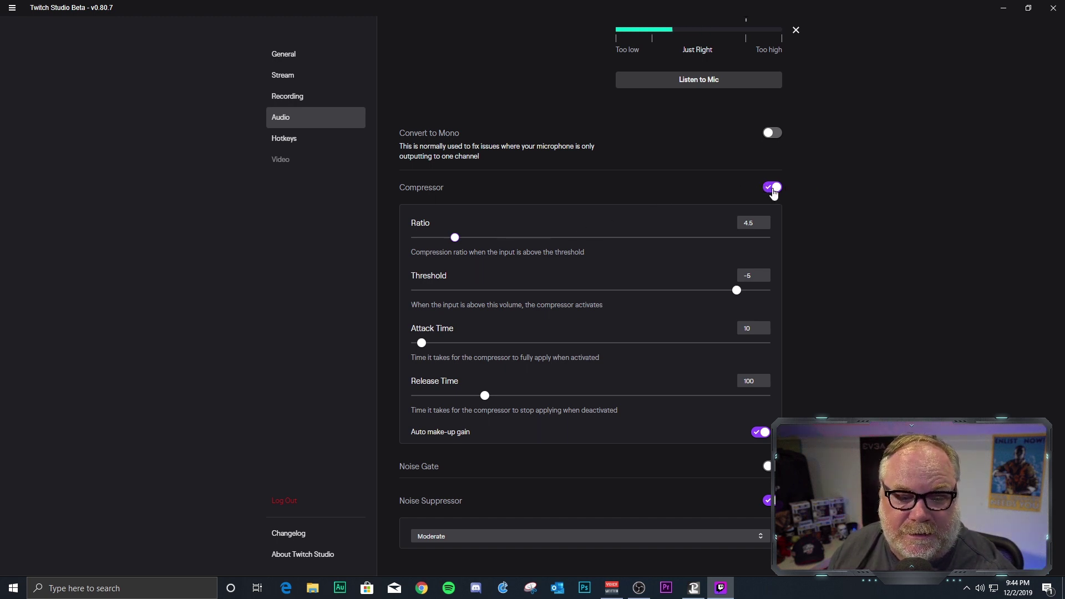
pyautogui.moveTo(729, 295); pyautogui.dragTo(627, 293)
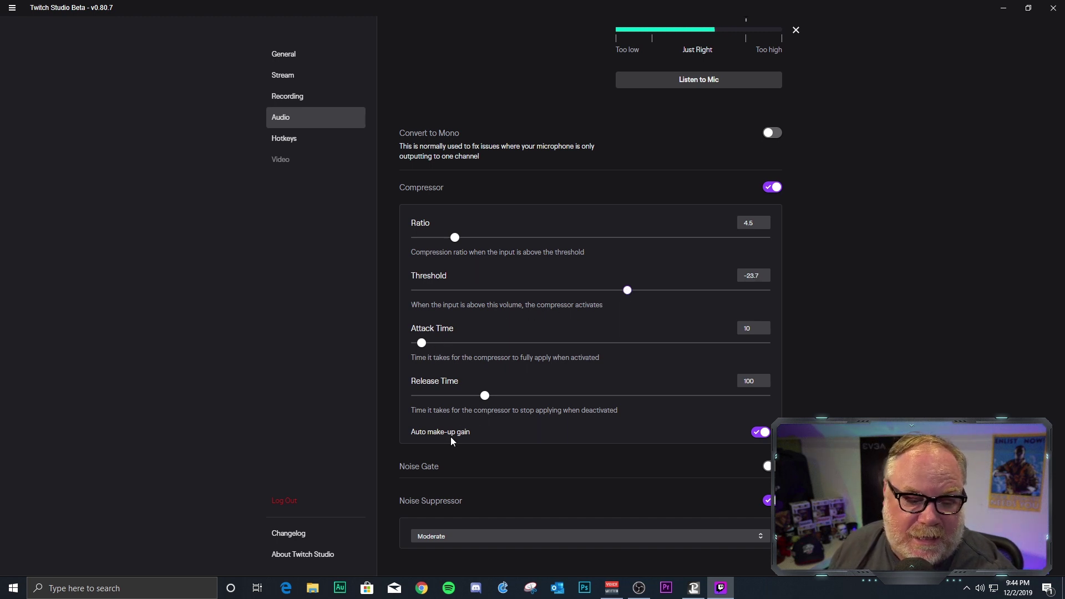
# Step: Check the compressor's manual make-up gain option, keeping auto make-up gain on, and enable the noise gate with its advanced options shown
pyautogui.click(760, 432)
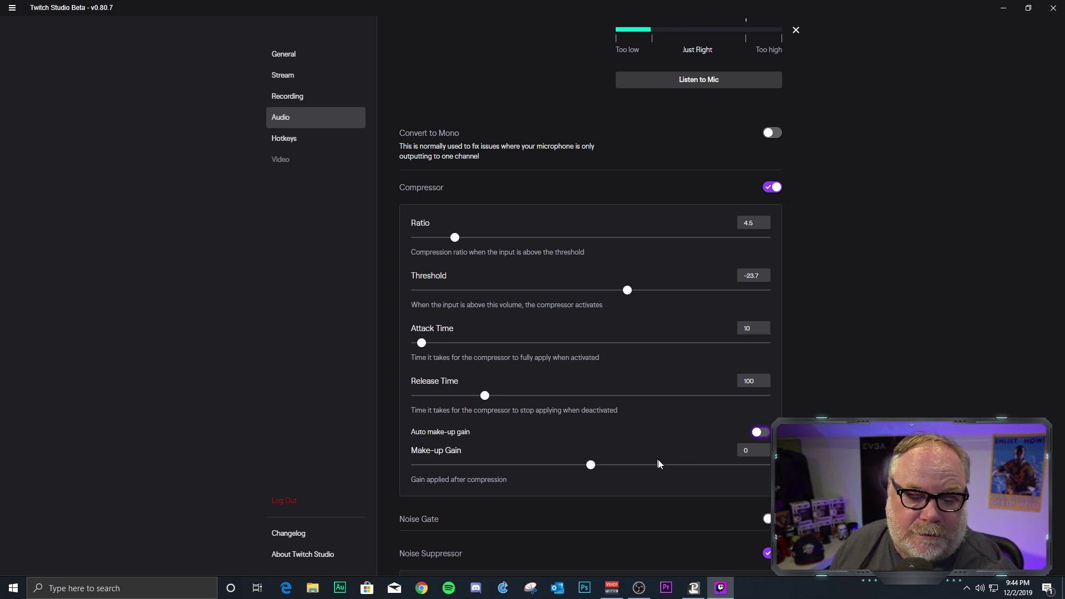
pyautogui.click(760, 432)
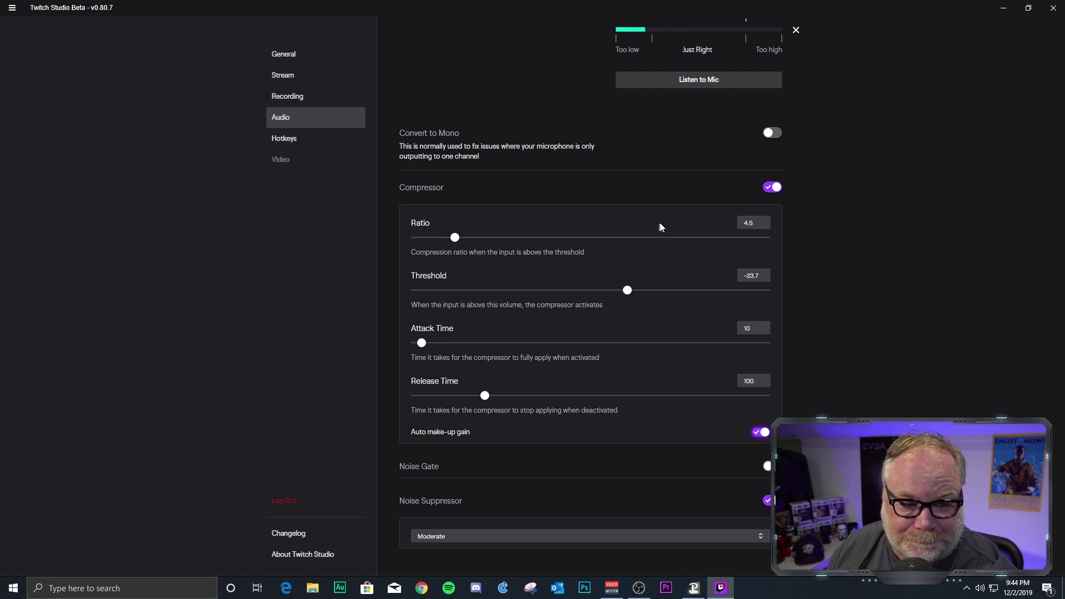
pyautogui.click(770, 466)
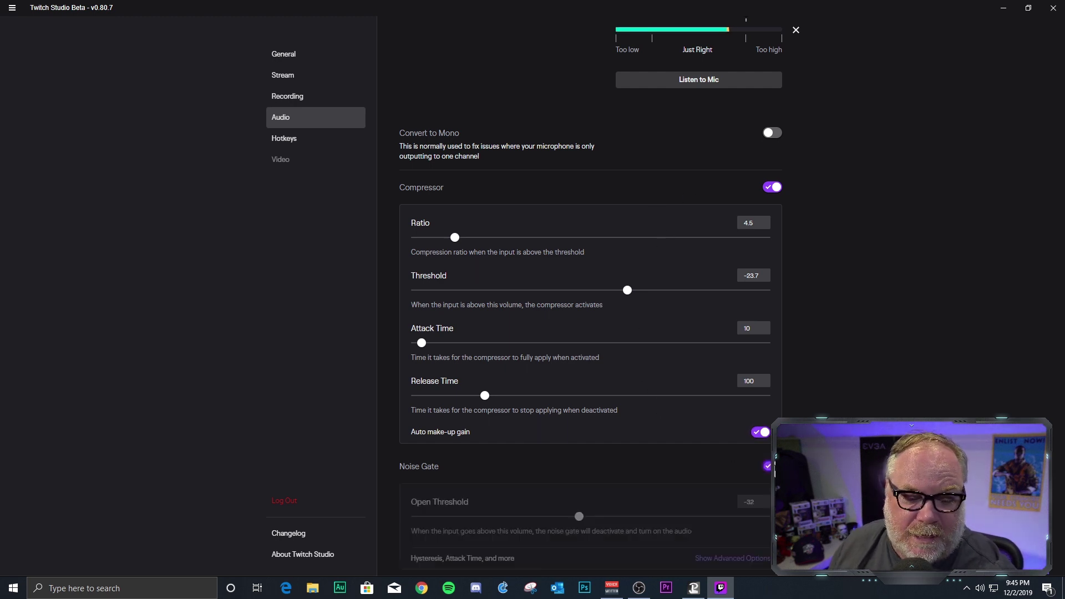
pyautogui.scroll(-2, 624, 466)
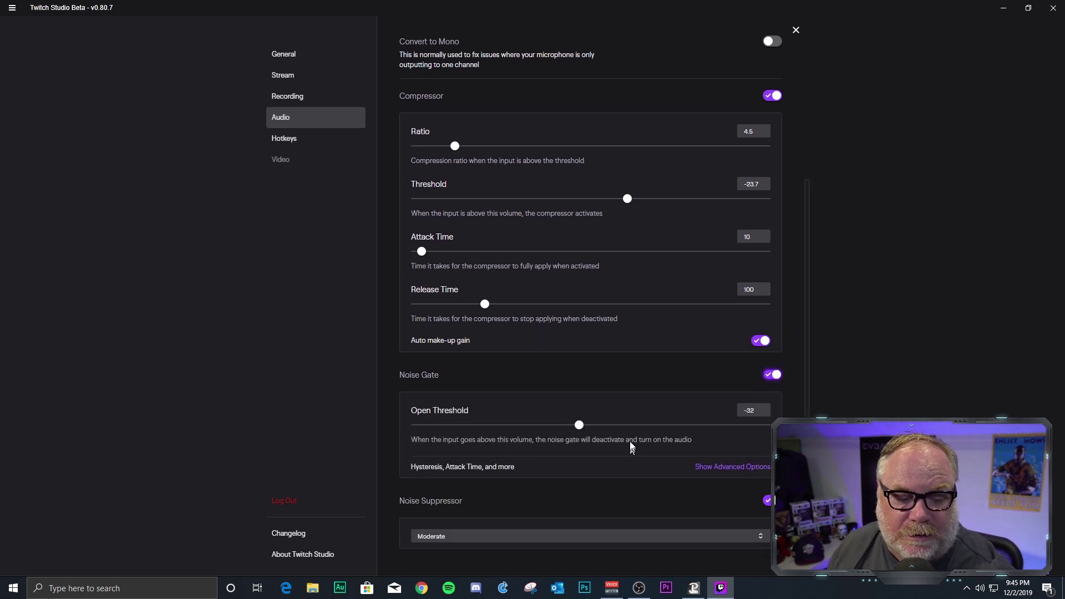
pyautogui.click(721, 467)
pyautogui.scroll(-3, 654, 429)
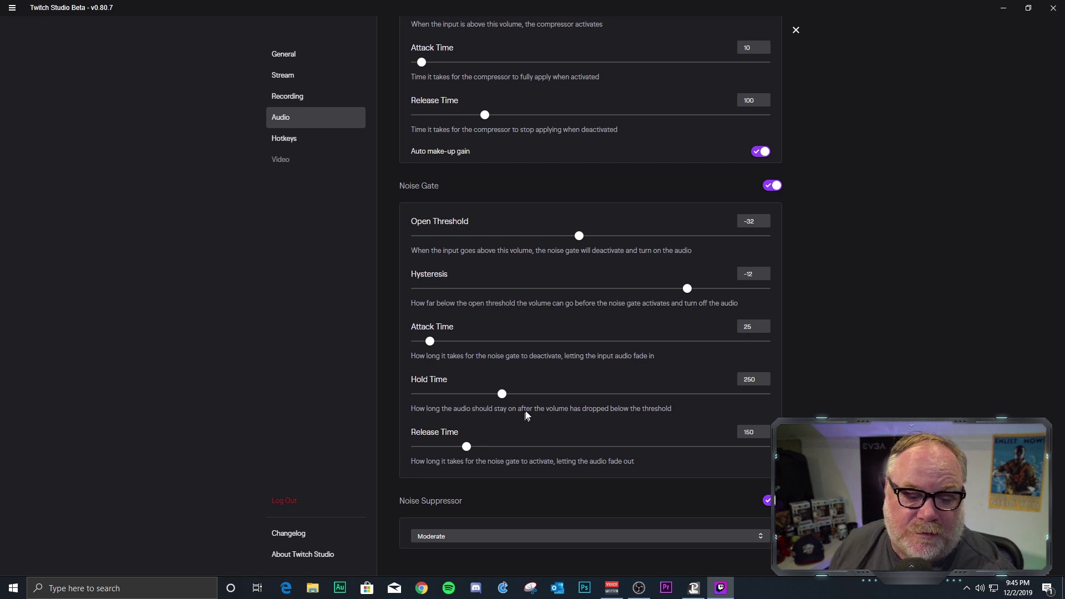
# Step: Try the noise suppressor off and on, and set its level to Low
pyautogui.click(767, 501)
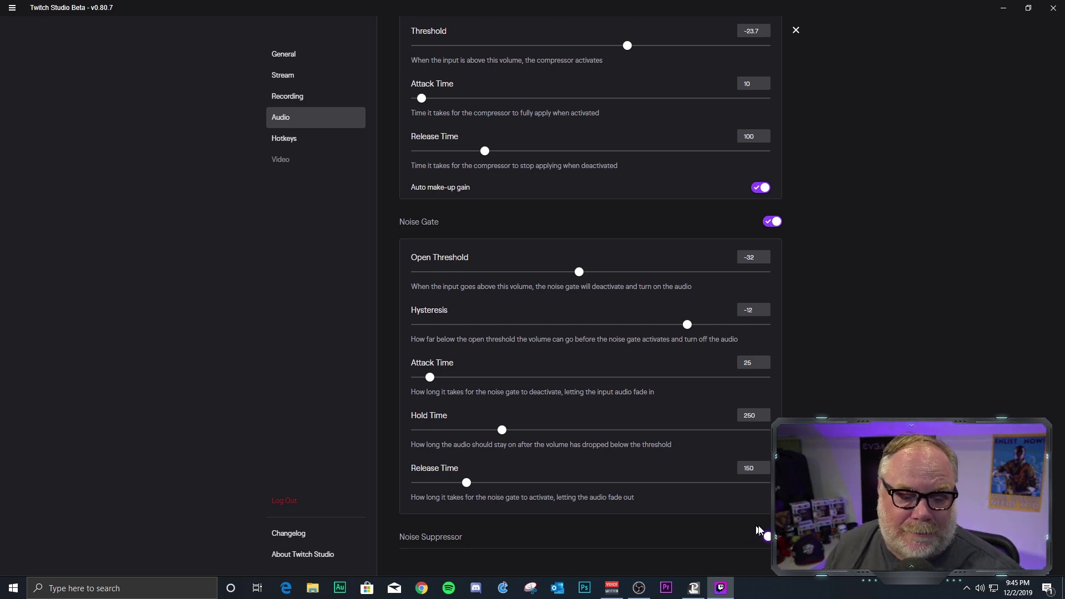
pyautogui.click(768, 537)
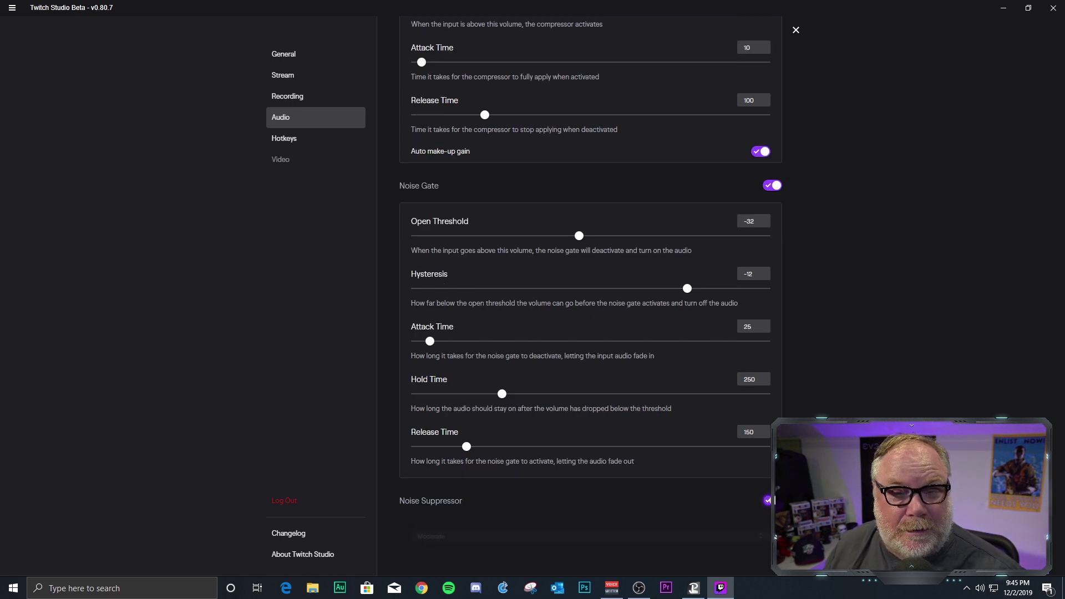
pyautogui.click(765, 541)
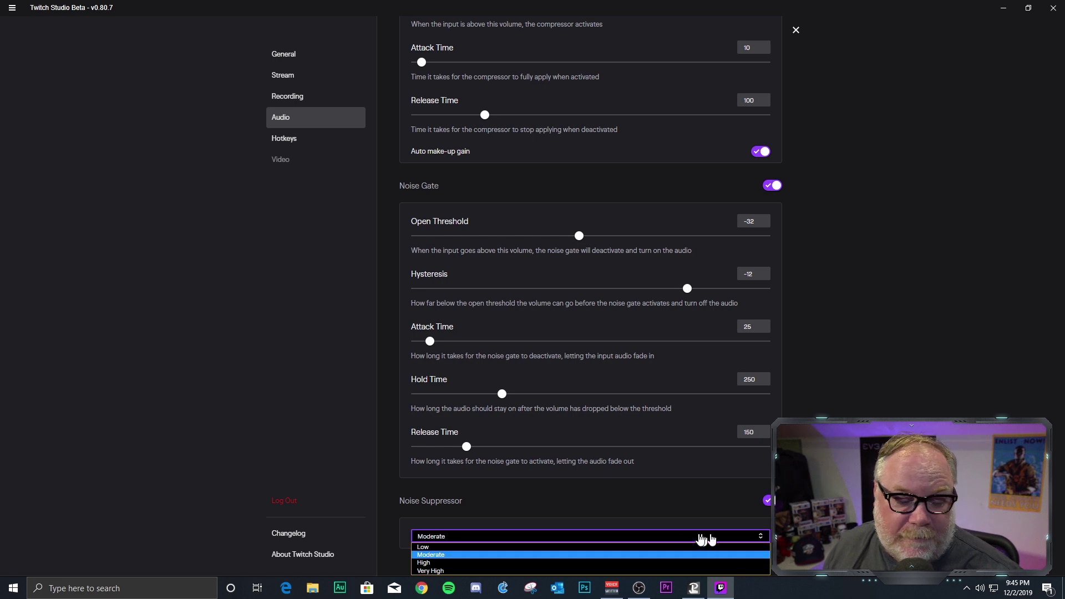
pyautogui.click(691, 540)
pyautogui.click(688, 542)
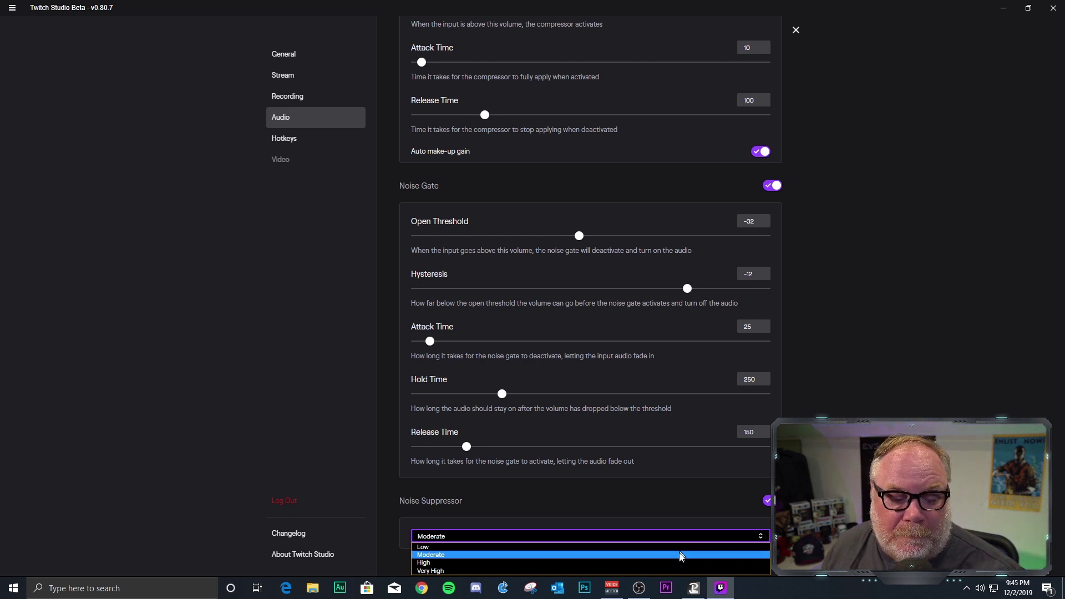
pyautogui.click(682, 547)
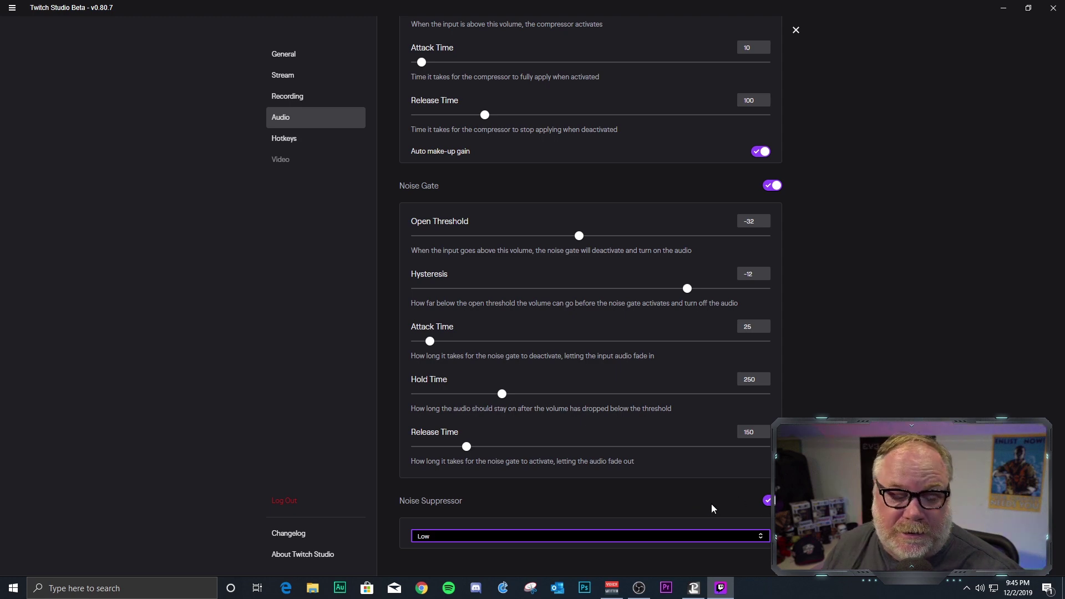
# Step: Turn off the microphone's noise gate and compressor in the audio input settings
pyautogui.scroll(4, 727, 424)
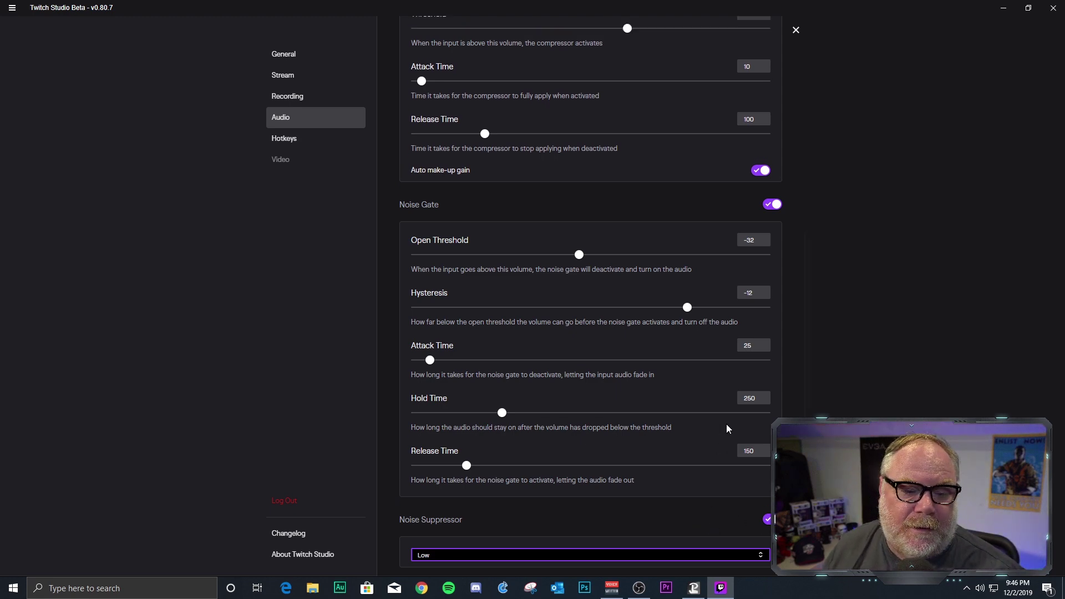
pyautogui.scroll(3, 726, 424)
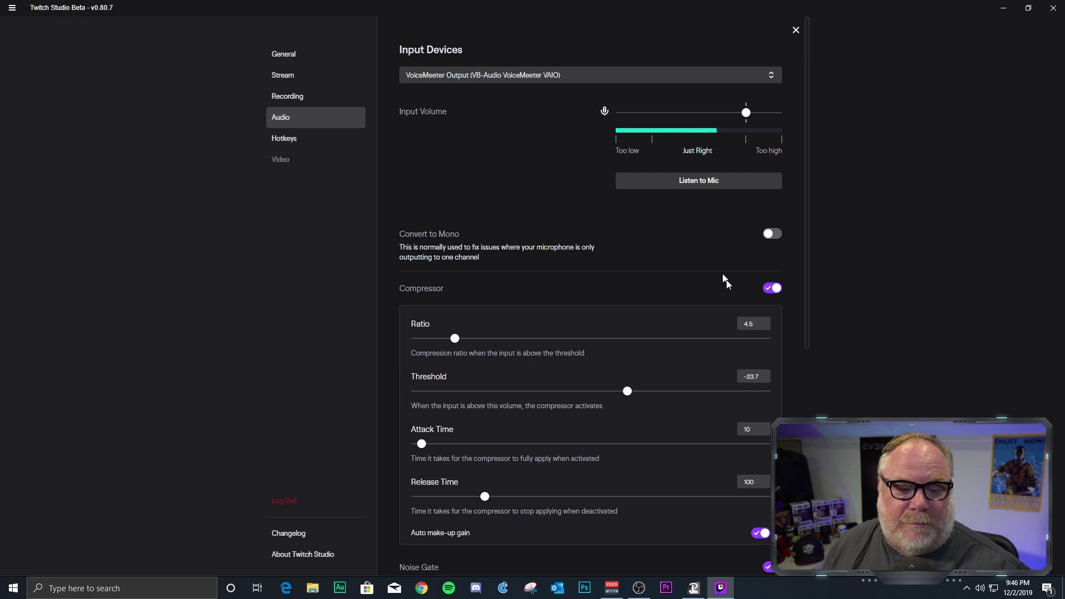
pyautogui.scroll(-7, 727, 283)
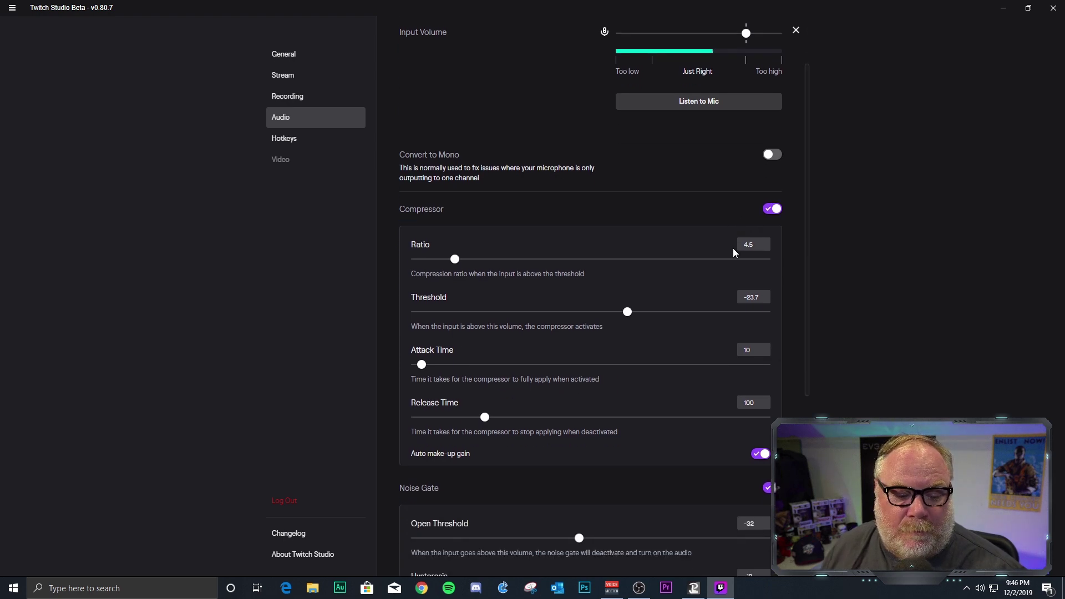
pyautogui.click(771, 187)
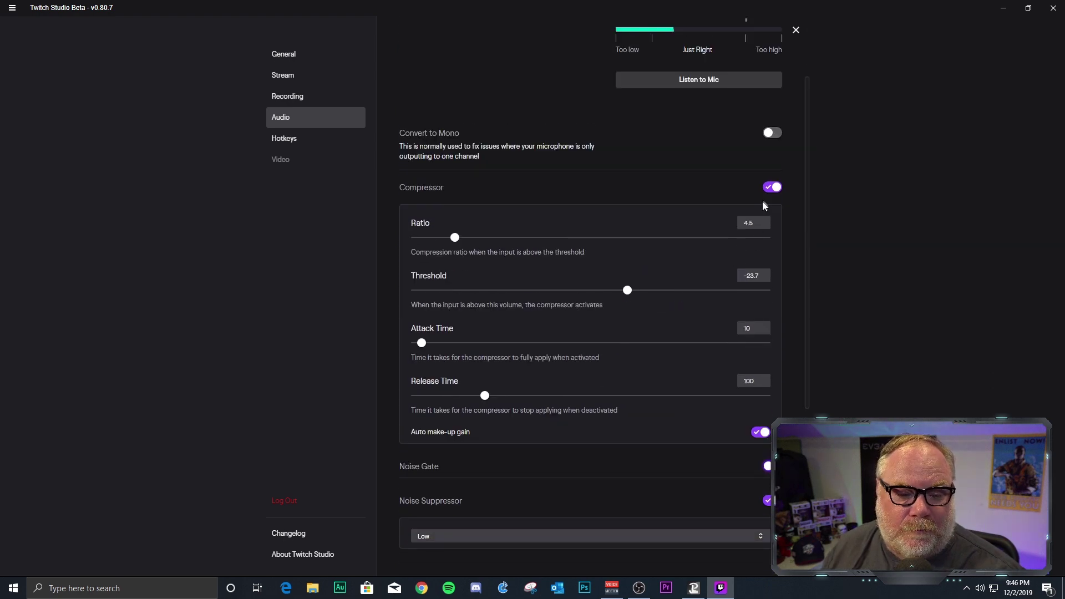
pyautogui.click(771, 189)
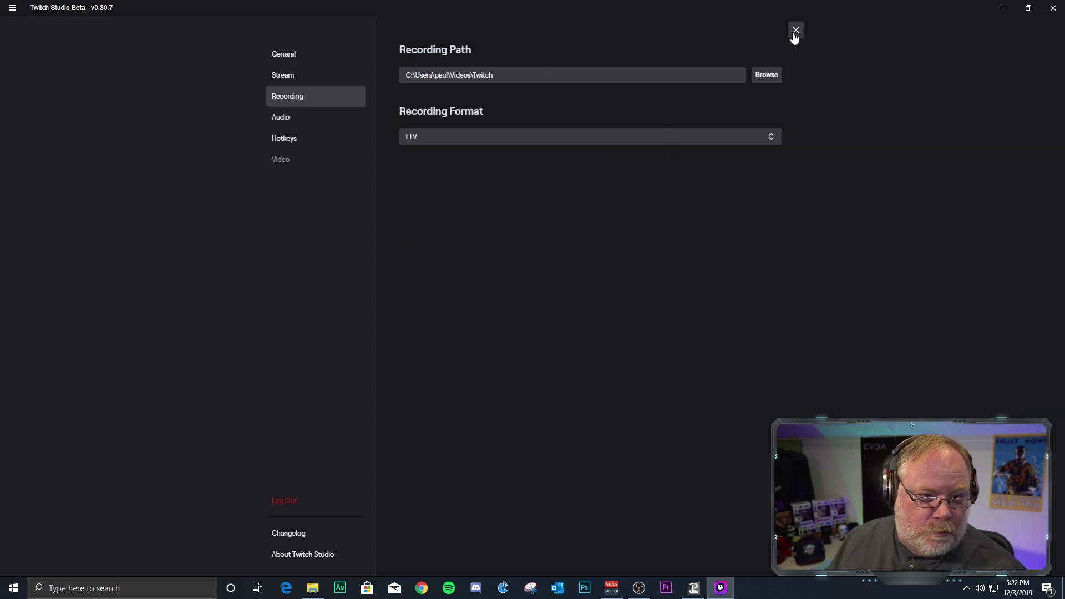
# Step: Close the settings, look at the channel's Video Producer page in the browser, and return to the layout editor
pyautogui.click(796, 30)
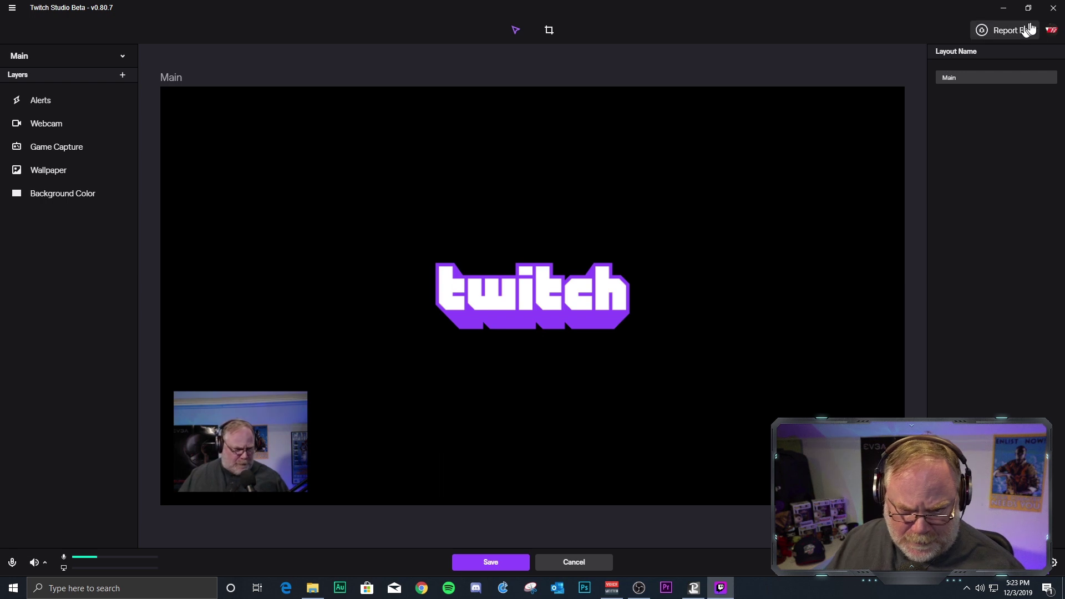
pyautogui.click(1051, 30)
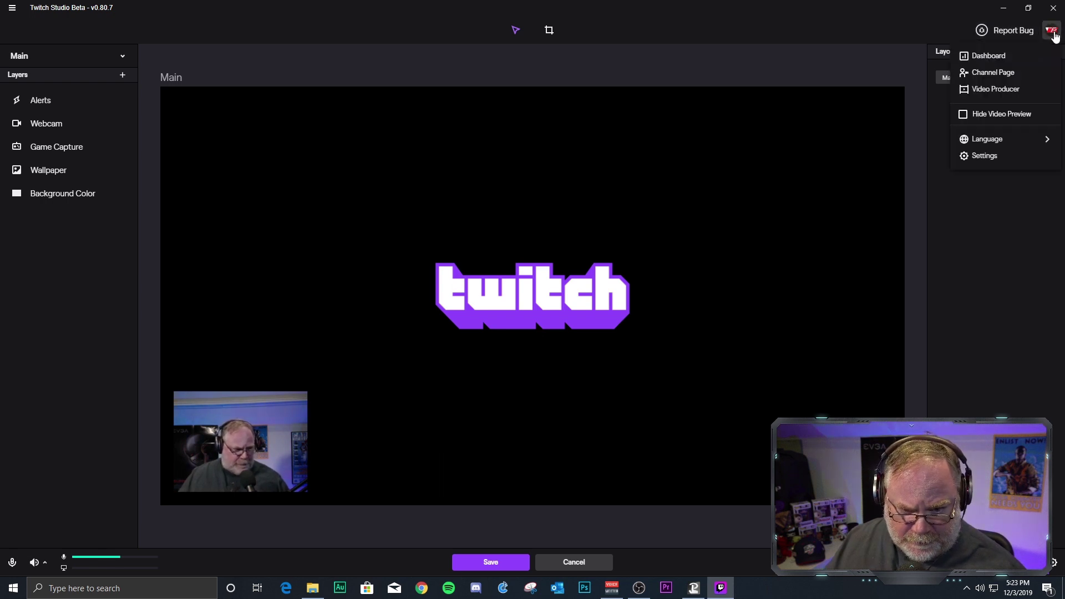
pyautogui.click(981, 94)
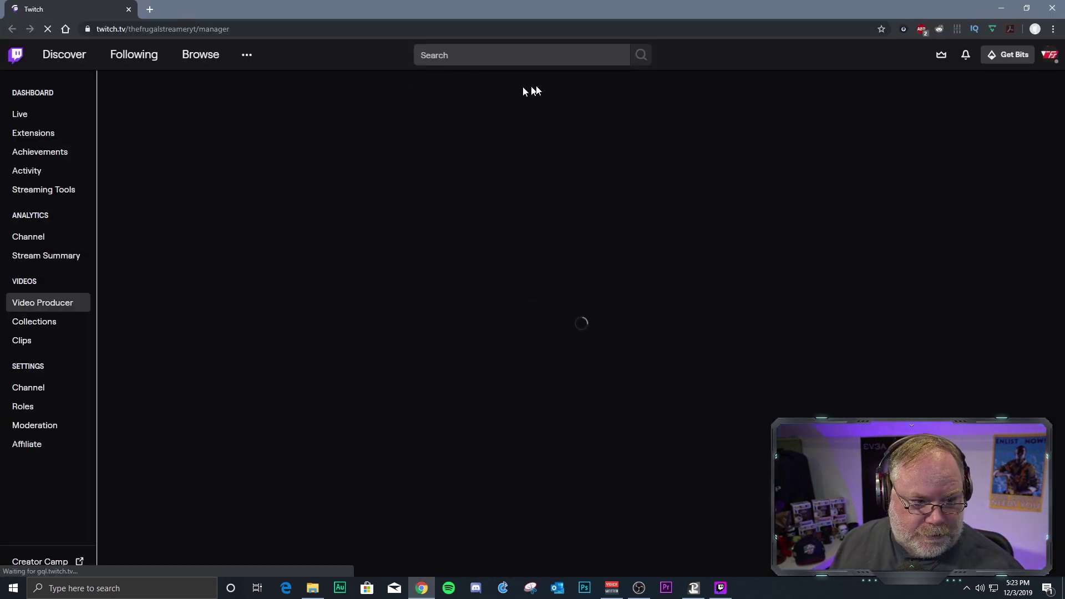
pyautogui.click(1001, 9)
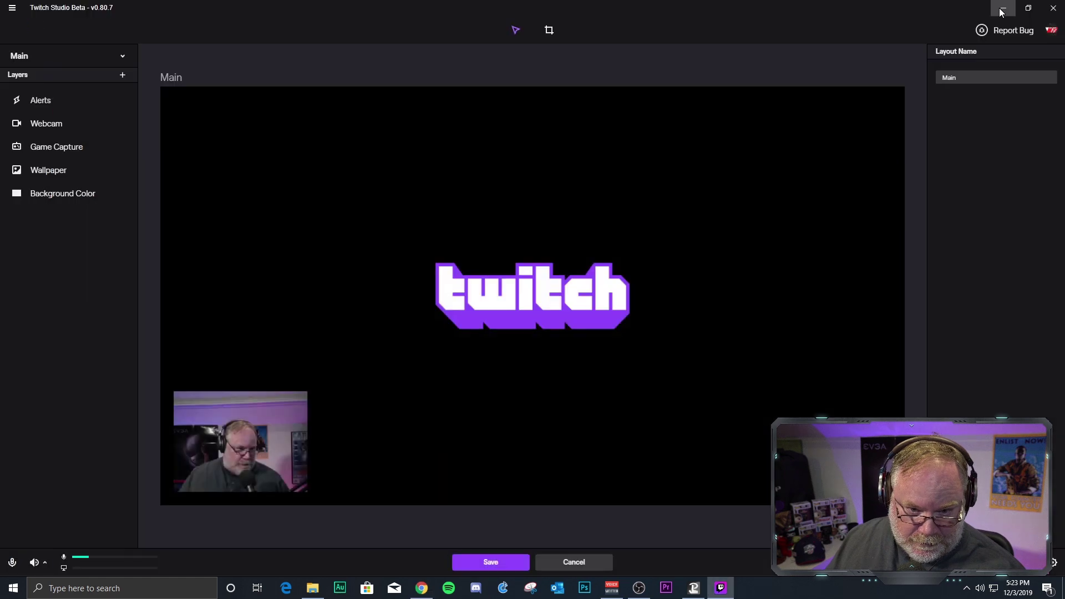
# Step: Look over the account options, and review the recording path and available recording formats, keeping FLV
pyautogui.click(1052, 31)
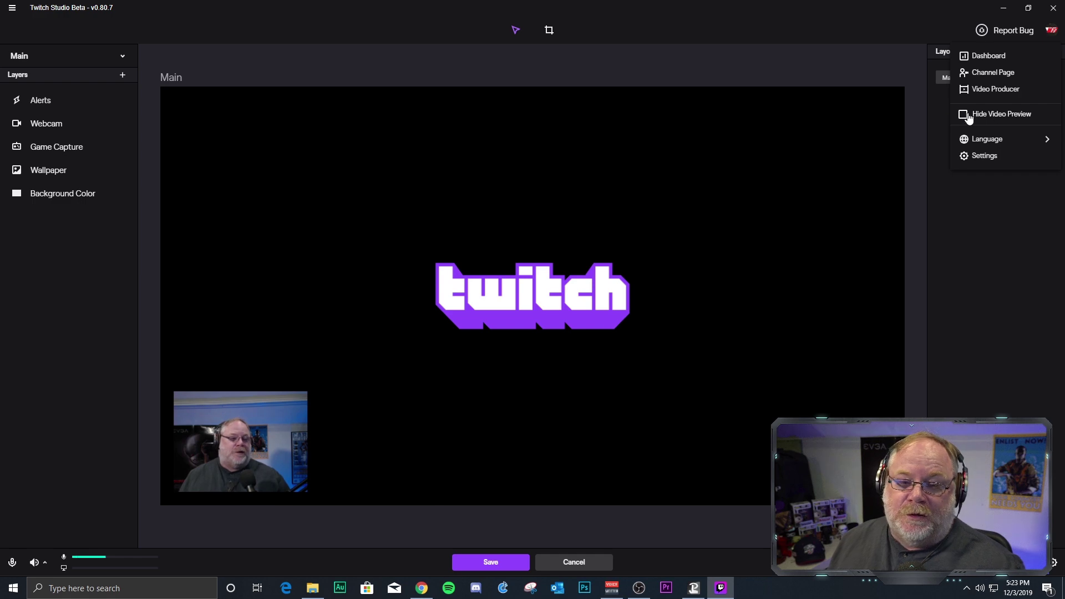
pyautogui.press('Escape')
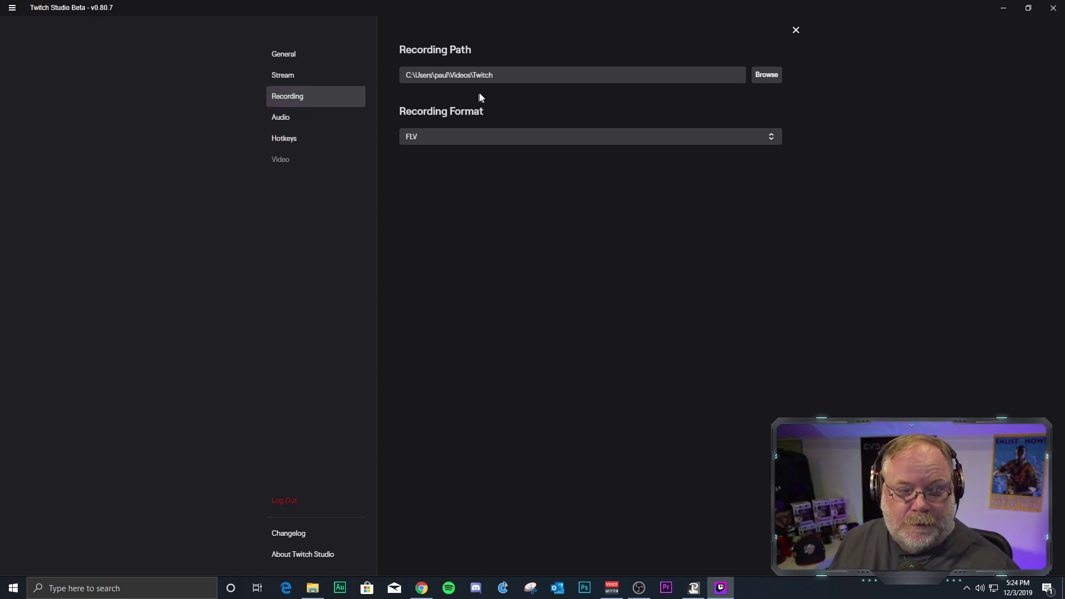
pyautogui.moveTo(533, 75); pyautogui.dragTo(396, 77)
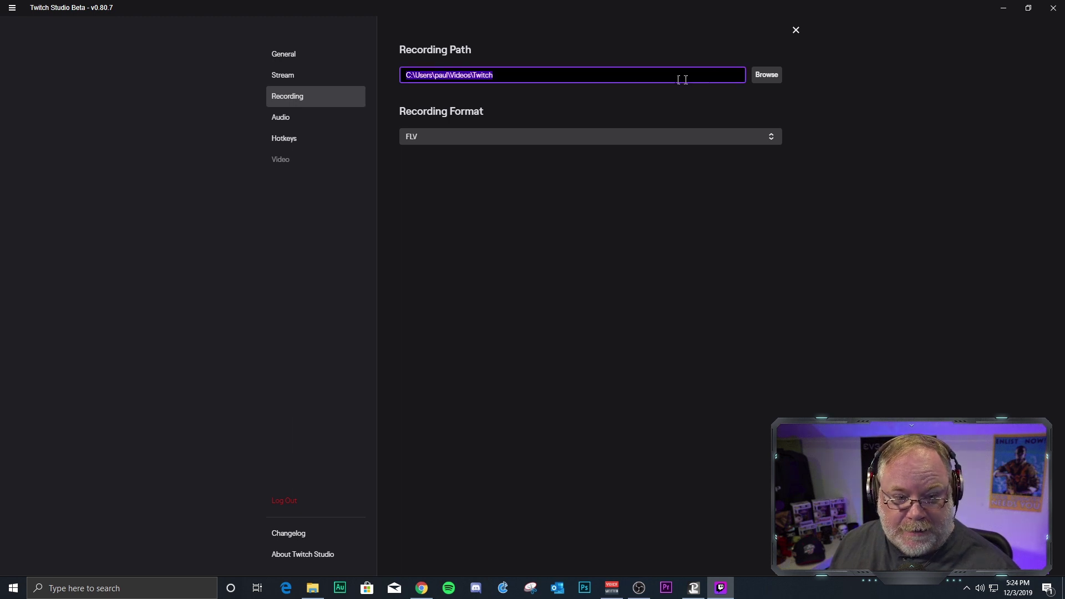
pyautogui.click(642, 137)
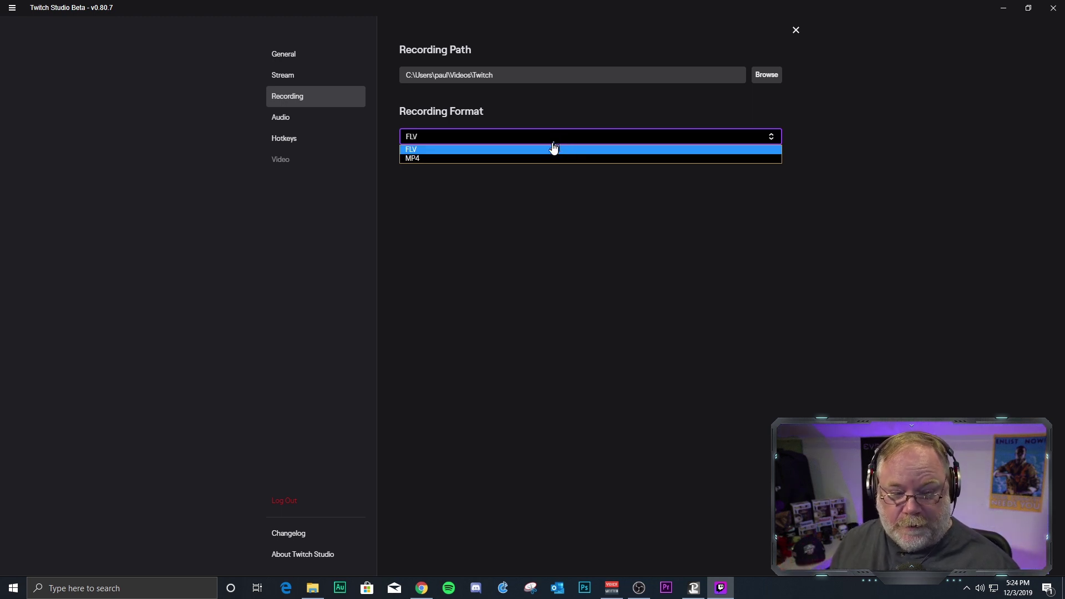
pyautogui.click(449, 149)
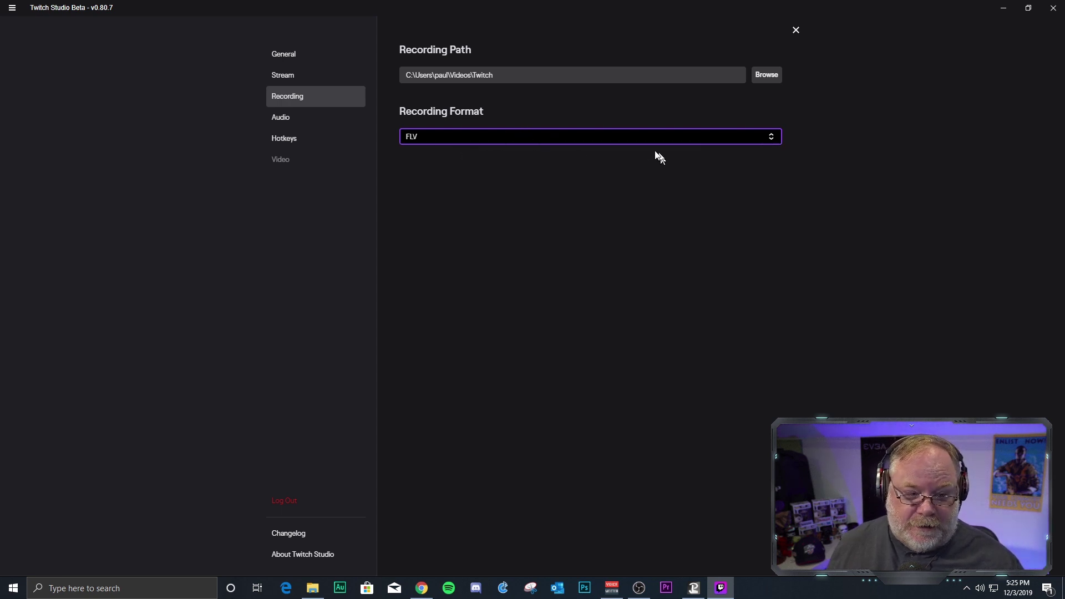
# Step: Examine the hotkey settings for streaming, layout management and audio input and output, and close the settings
pyautogui.click(310, 146)
pyautogui.scroll(-1, 471, 101)
pyautogui.scroll(1, 475, 104)
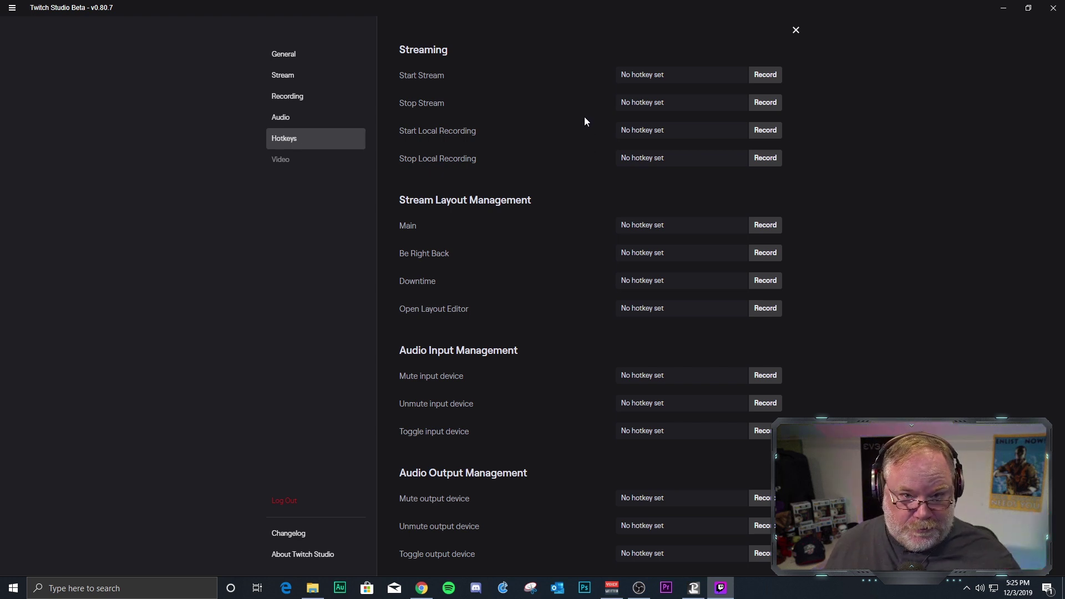
pyautogui.scroll(-1, 586, 123)
pyautogui.scroll(1, 586, 125)
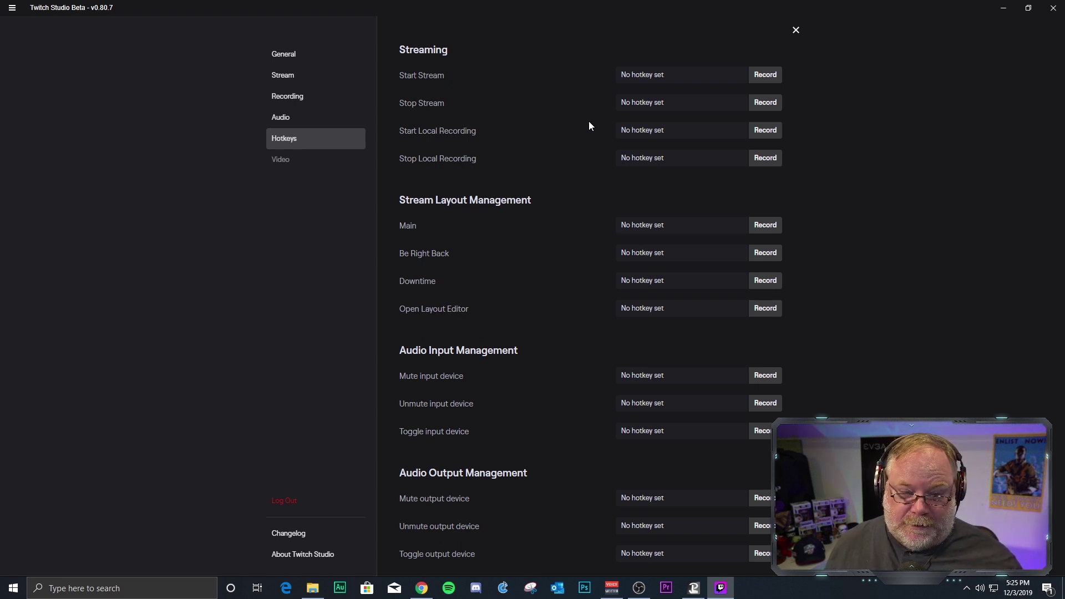
pyautogui.scroll(-1, 590, 121)
pyautogui.scroll(1, 590, 121)
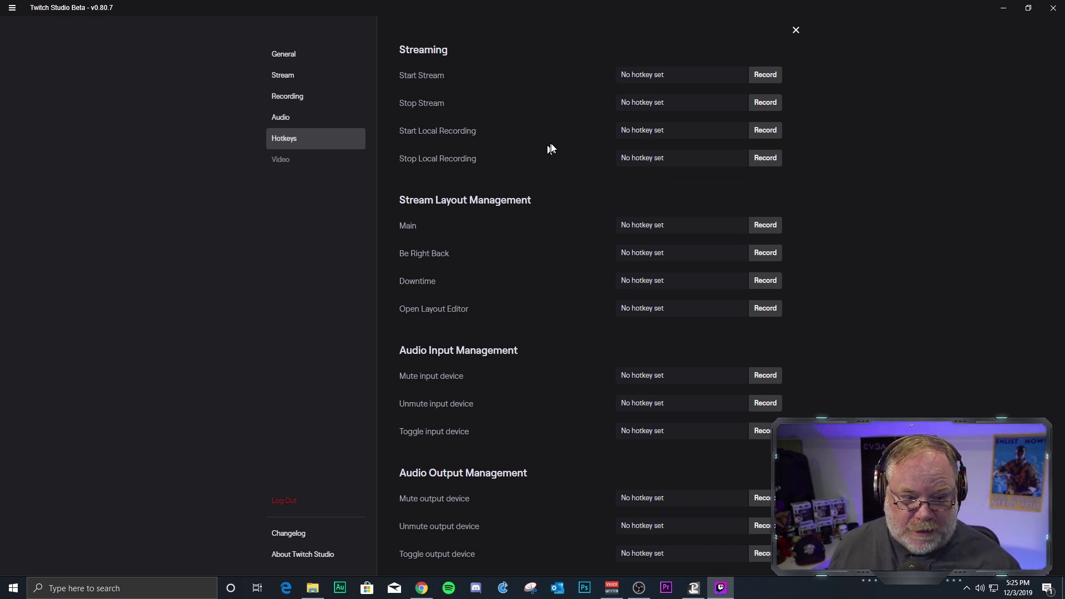
pyautogui.scroll(-1, 552, 145)
pyautogui.scroll(1, 554, 142)
pyautogui.scroll(-1, 549, 147)
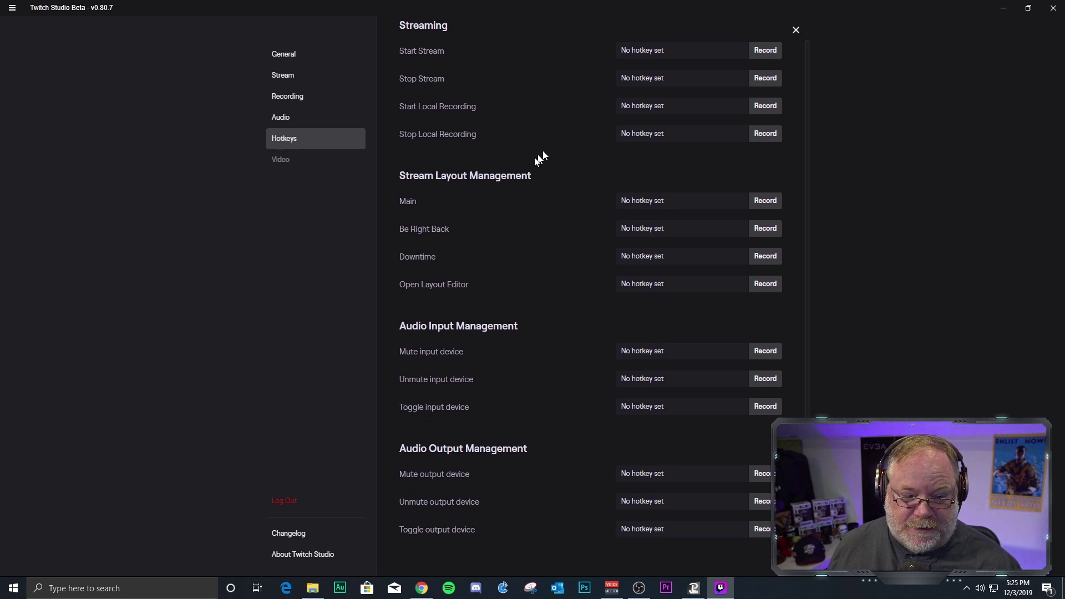
pyautogui.click(796, 31)
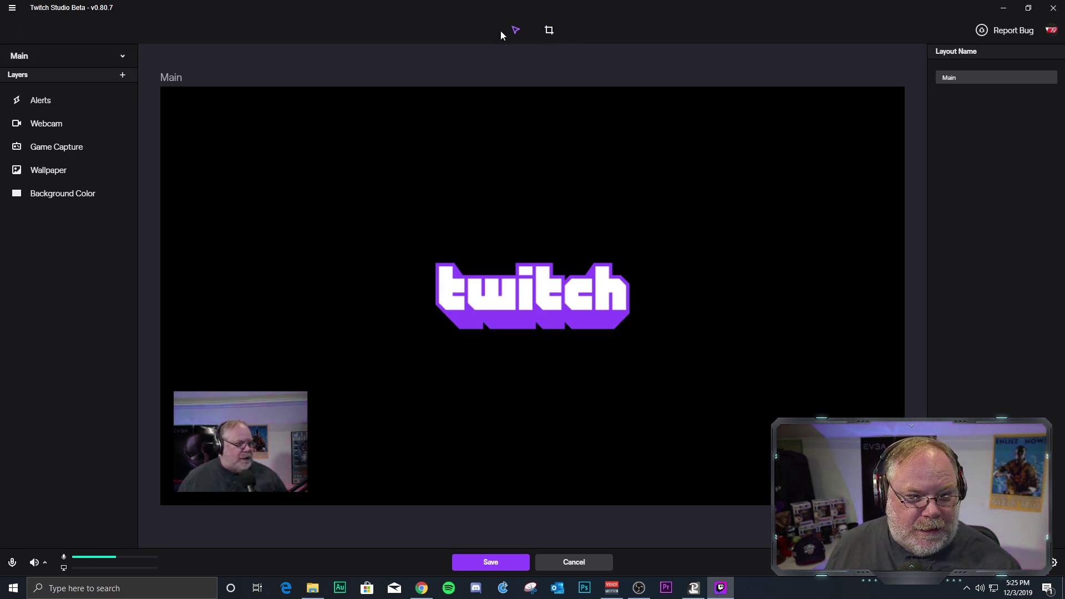
# Step: Enlarge the Main layout's webcam layer to about 235 by 190, and try the crop tool on it
pyautogui.click(282, 421)
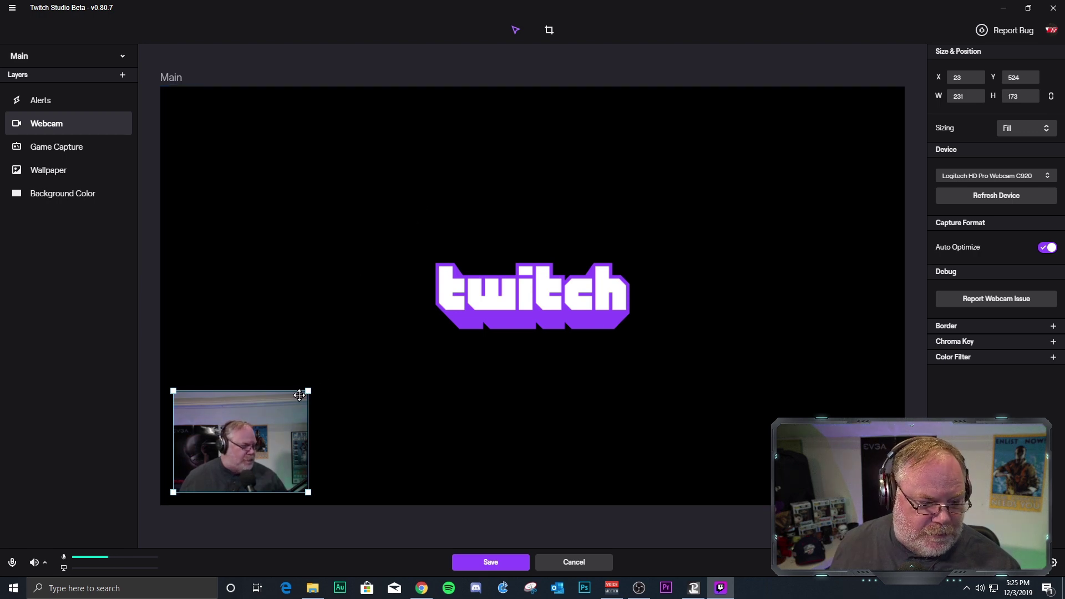
pyautogui.moveTo(308, 391)
pyautogui.mouseDown()
pyautogui.moveTo(427, 301)
pyautogui.moveTo(310, 381)
pyautogui.mouseUp()
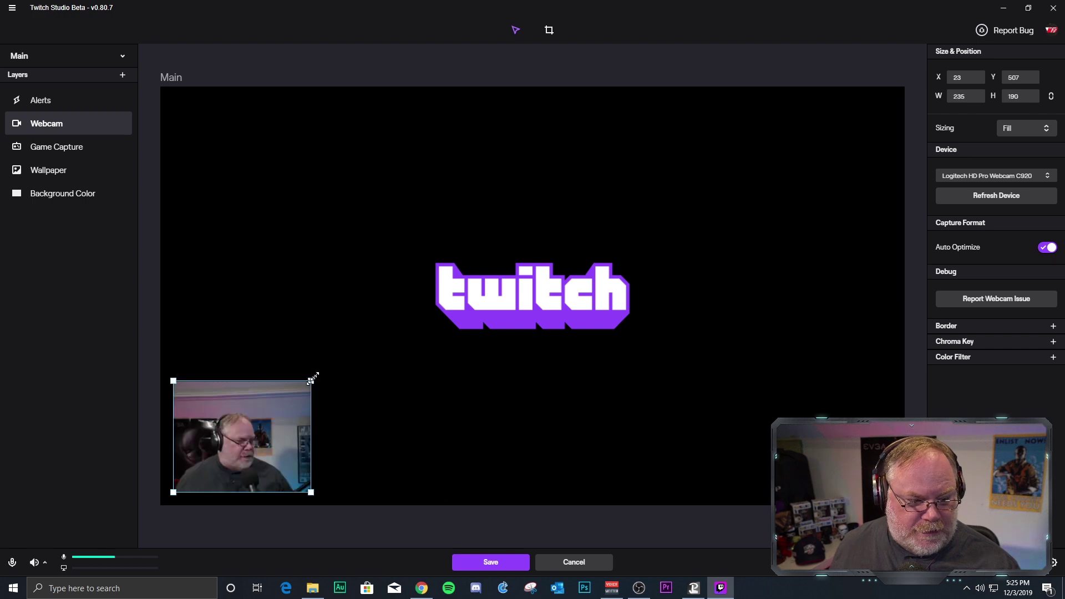
pyautogui.click(549, 30)
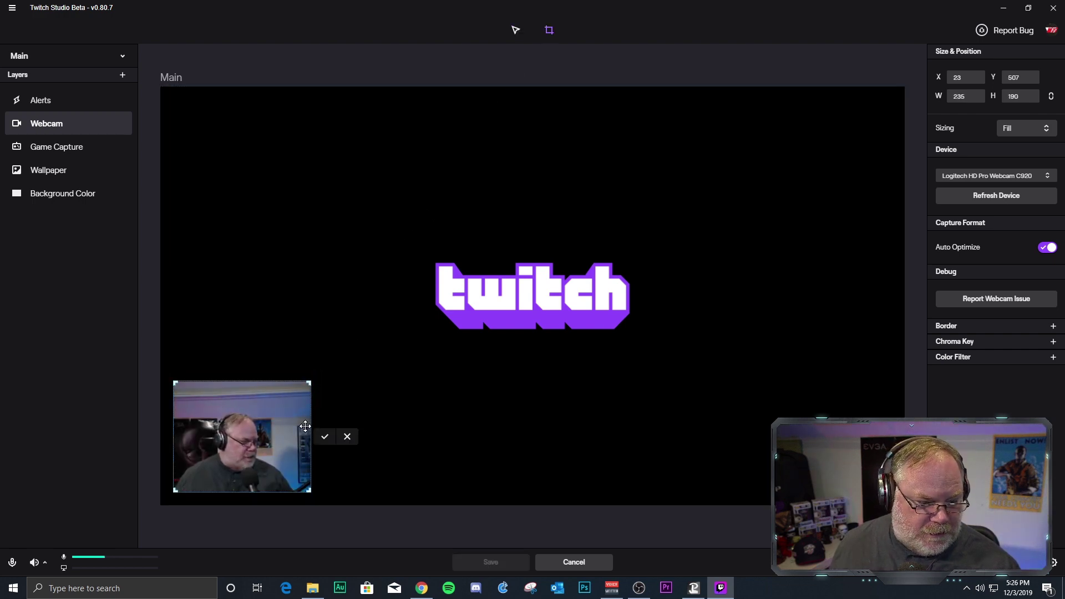
pyautogui.moveTo(309, 451)
pyautogui.mouseDown()
pyautogui.moveTo(219, 453)
pyautogui.moveTo(314, 451)
pyautogui.mouseUp()
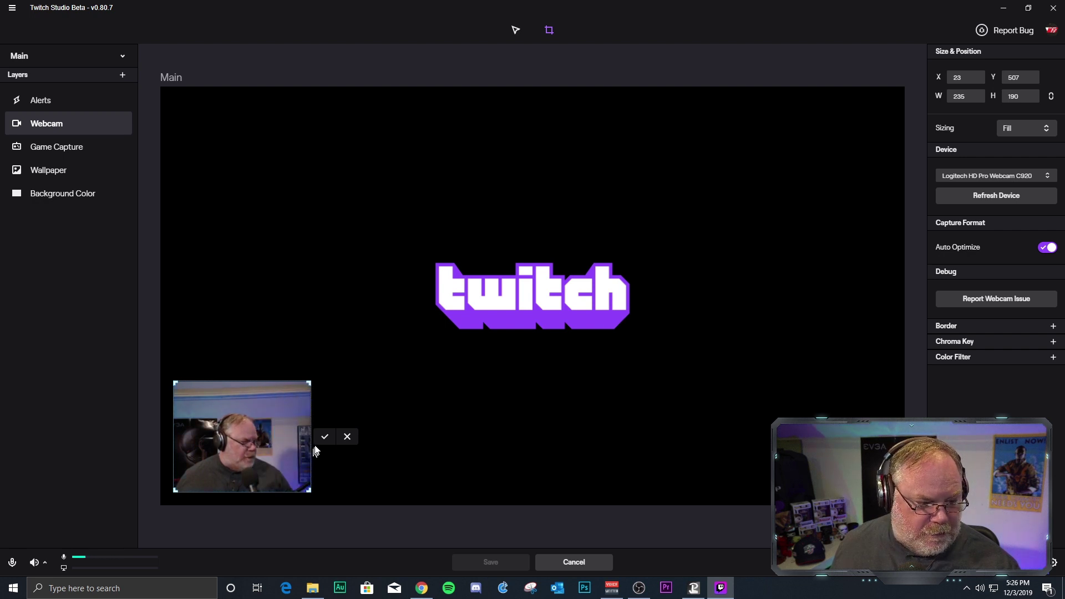
pyautogui.click(515, 31)
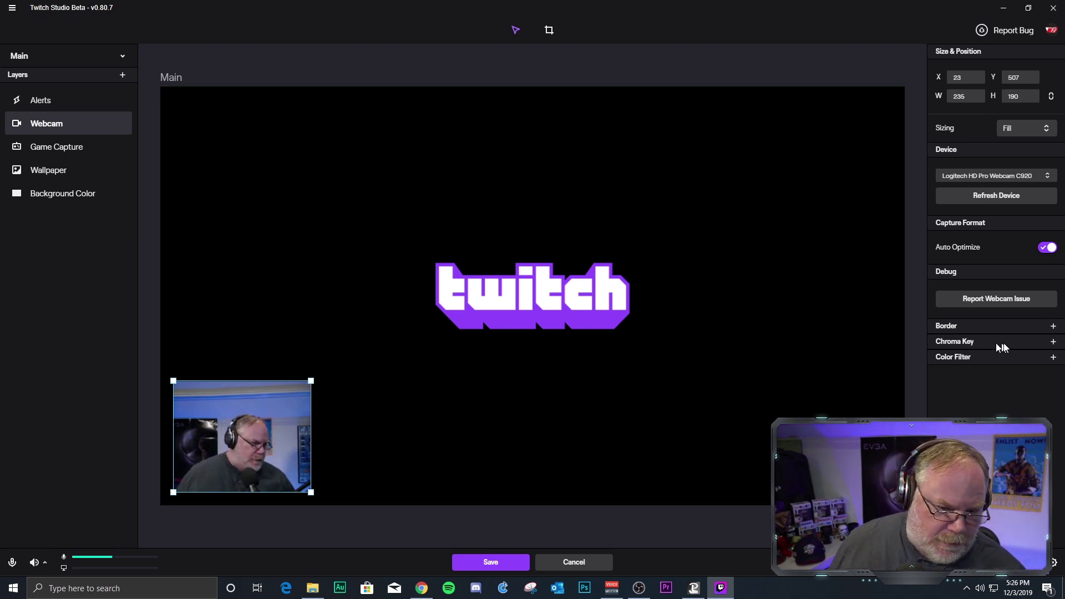
# Step: Add a chroma key with auto-detected color to the webcam layer and crop the layer's top so it is about 141 high
pyautogui.click(1053, 342)
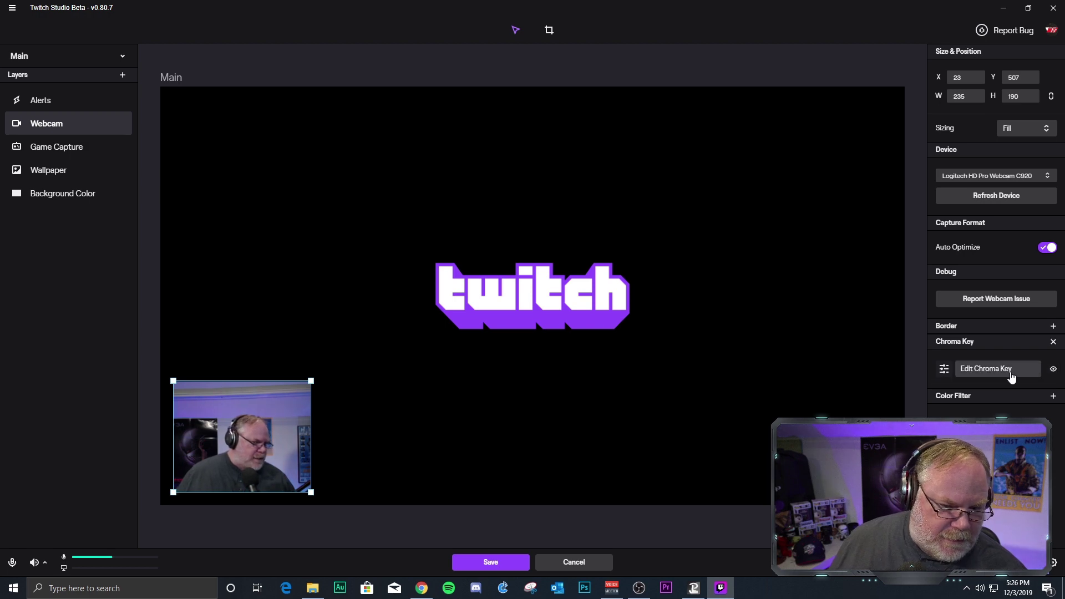
pyautogui.click(993, 369)
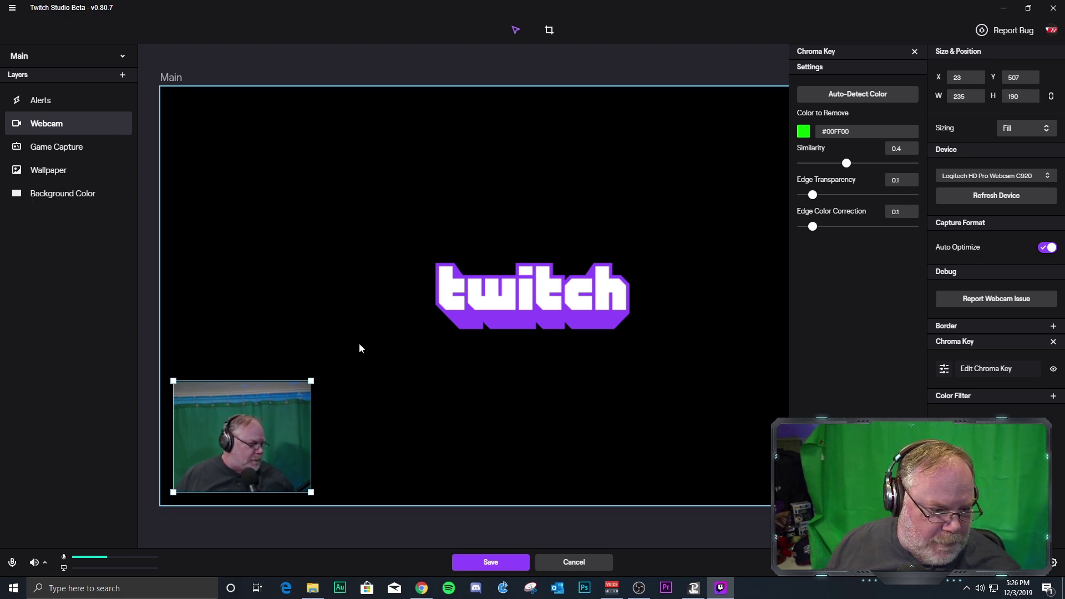
pyautogui.click(550, 34)
pyautogui.moveTo(258, 381); pyautogui.dragTo(255, 410)
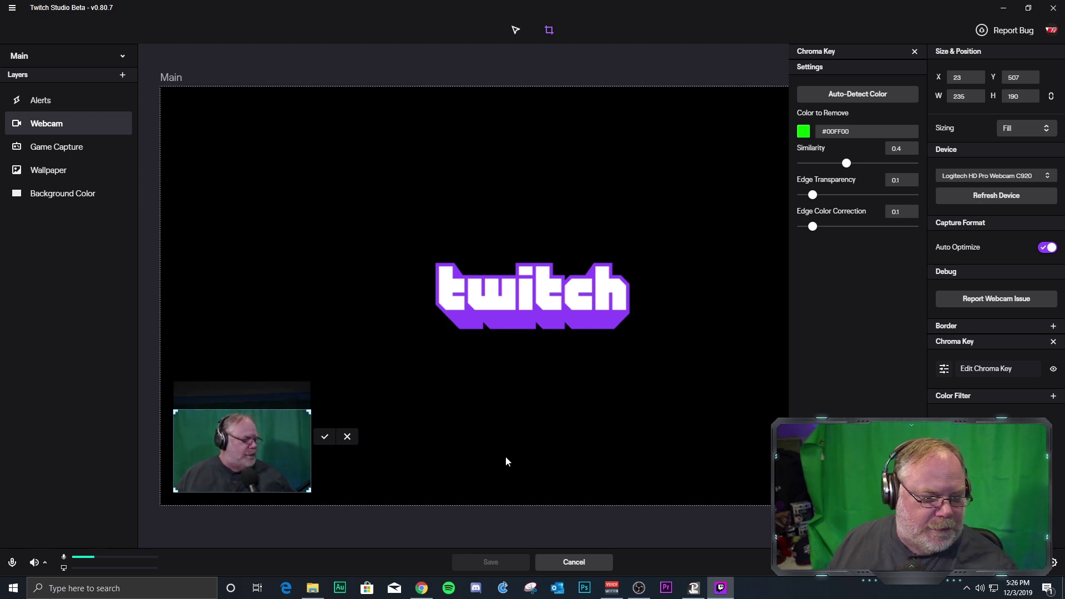
pyautogui.click(855, 95)
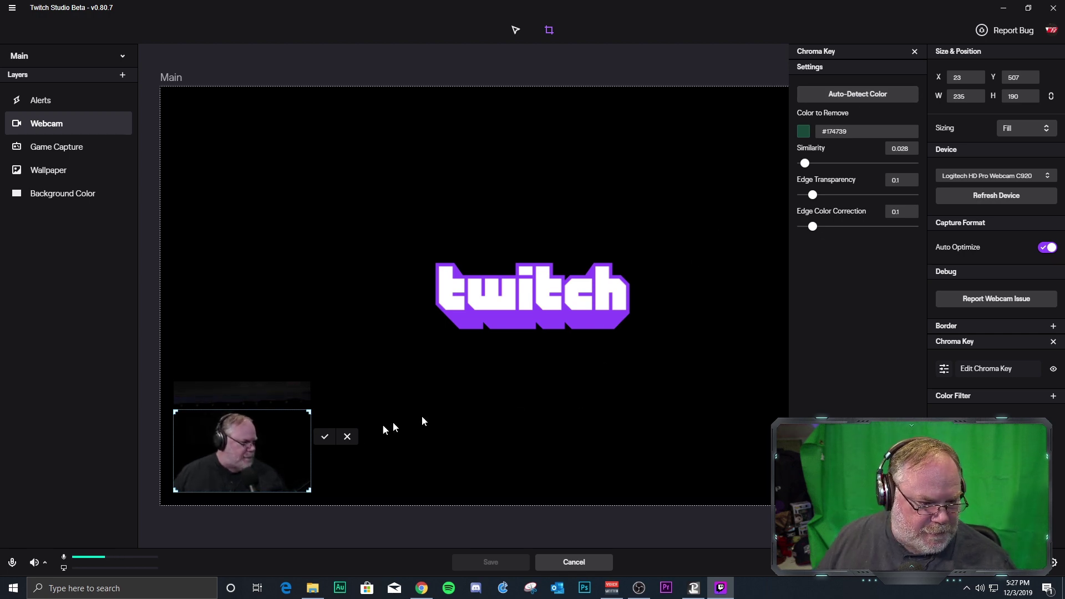
pyautogui.click(324, 440)
pyautogui.click(464, 427)
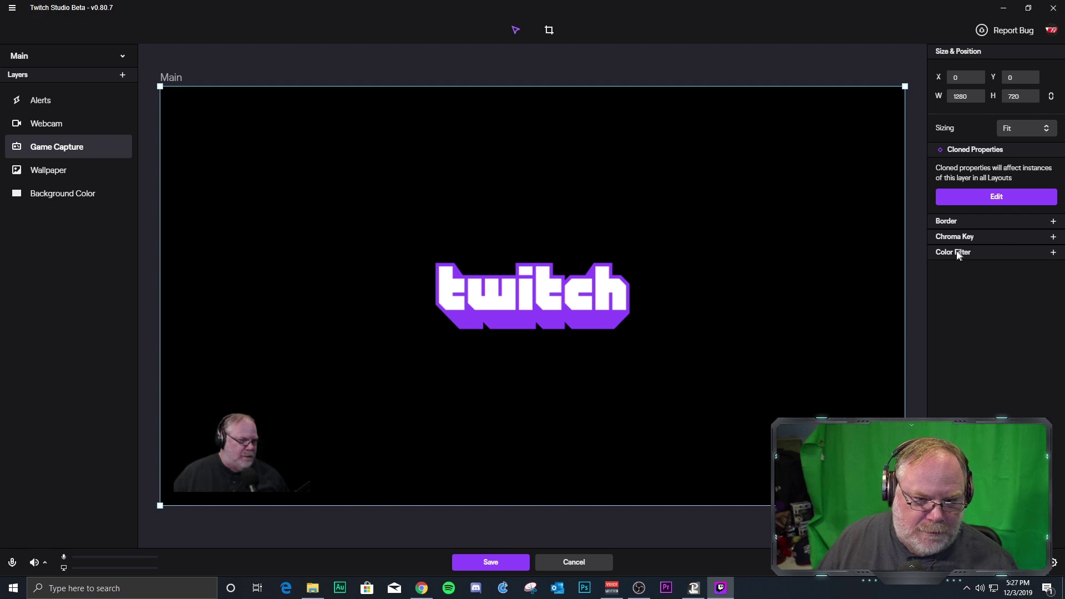
# Step: Reselect the webcam layer and review its chroma key settings
pyautogui.click(215, 461)
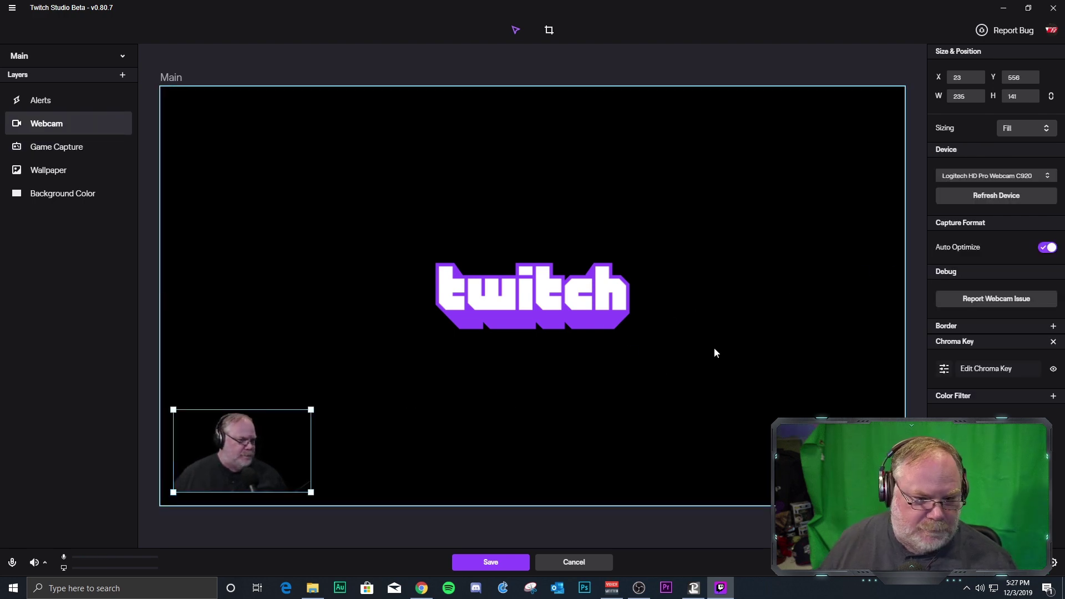
pyautogui.click(989, 377)
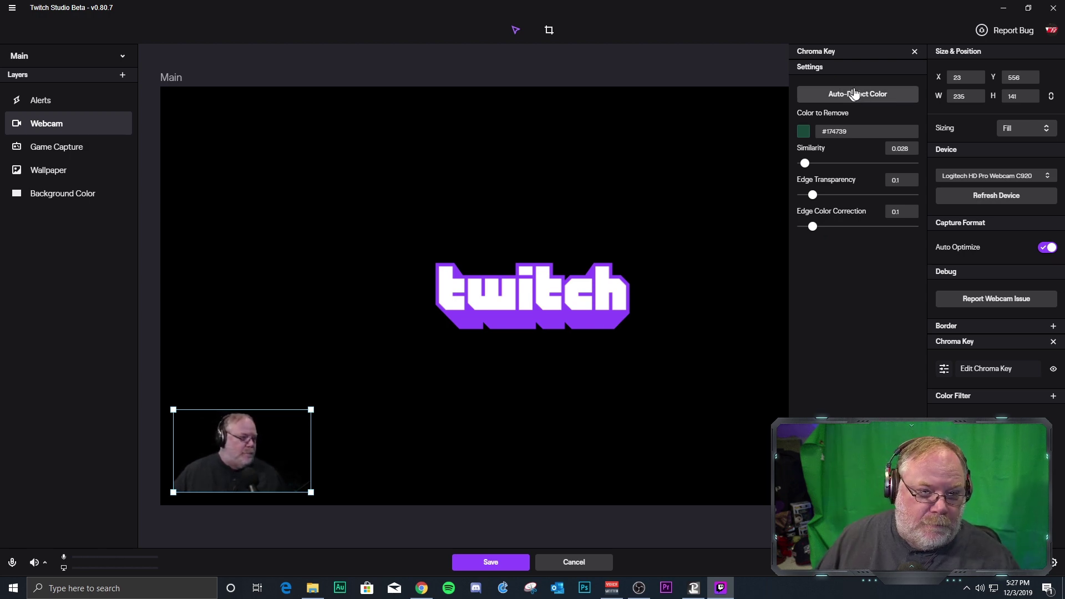
pyautogui.click(914, 52)
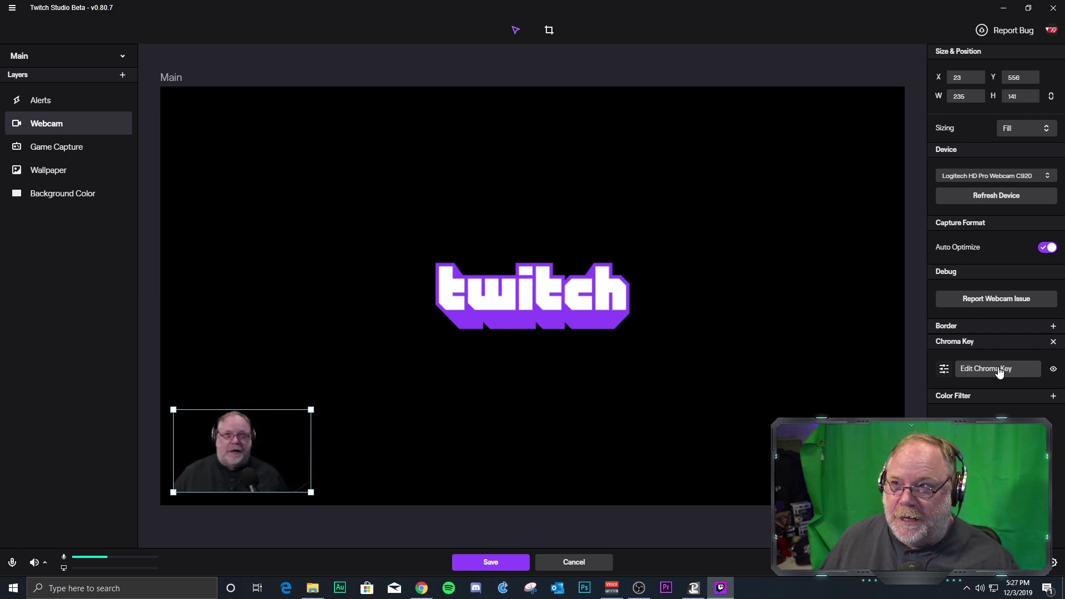
# Step: Add a second webcam layer to the Main layout and look through the available video devices
pyautogui.click(56, 146)
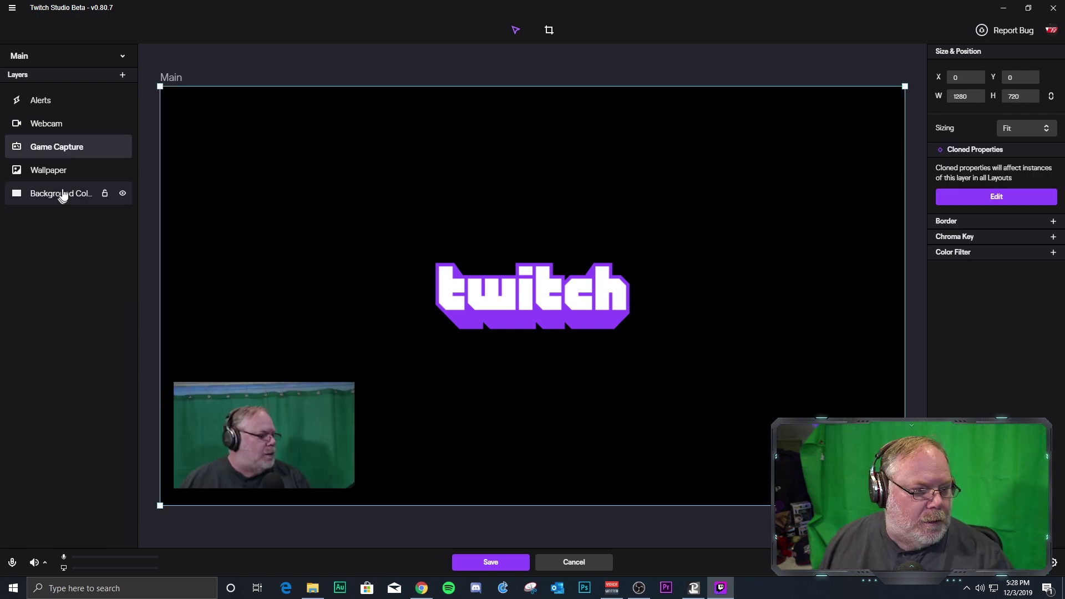
pyautogui.click(122, 76)
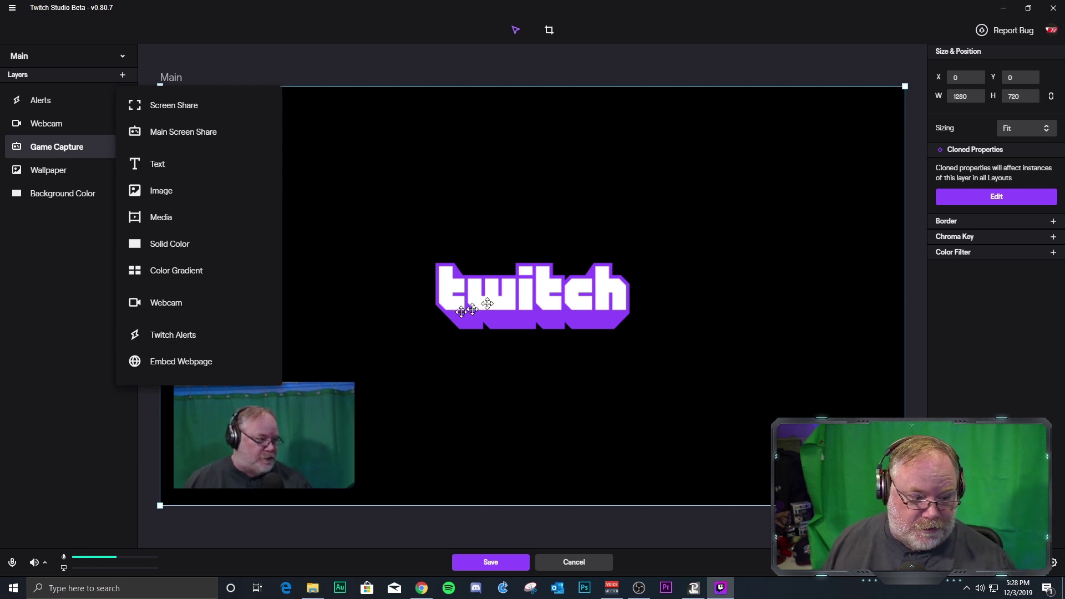
pyautogui.click(174, 311)
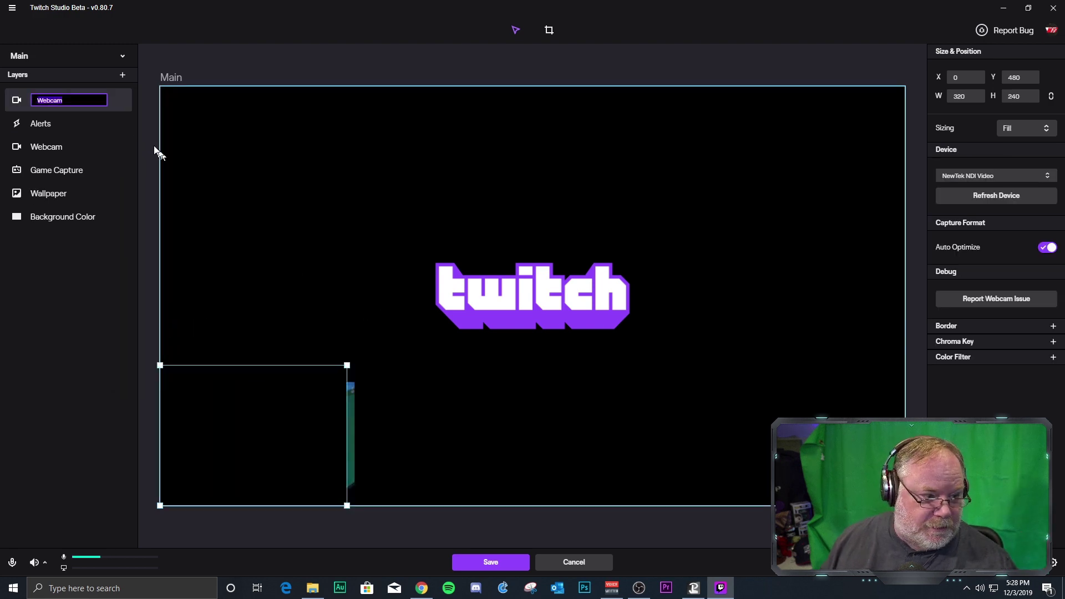
pyautogui.press('Return')
pyautogui.click(1043, 175)
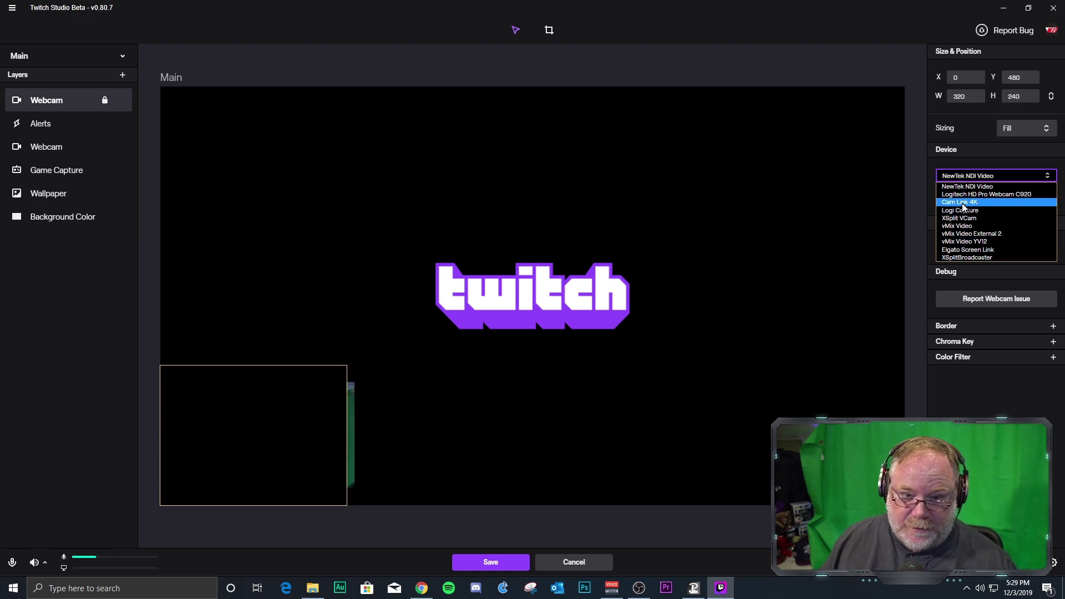
# Step: Delete the extra webcam layer and select the original webcam layer
pyautogui.click(112, 255)
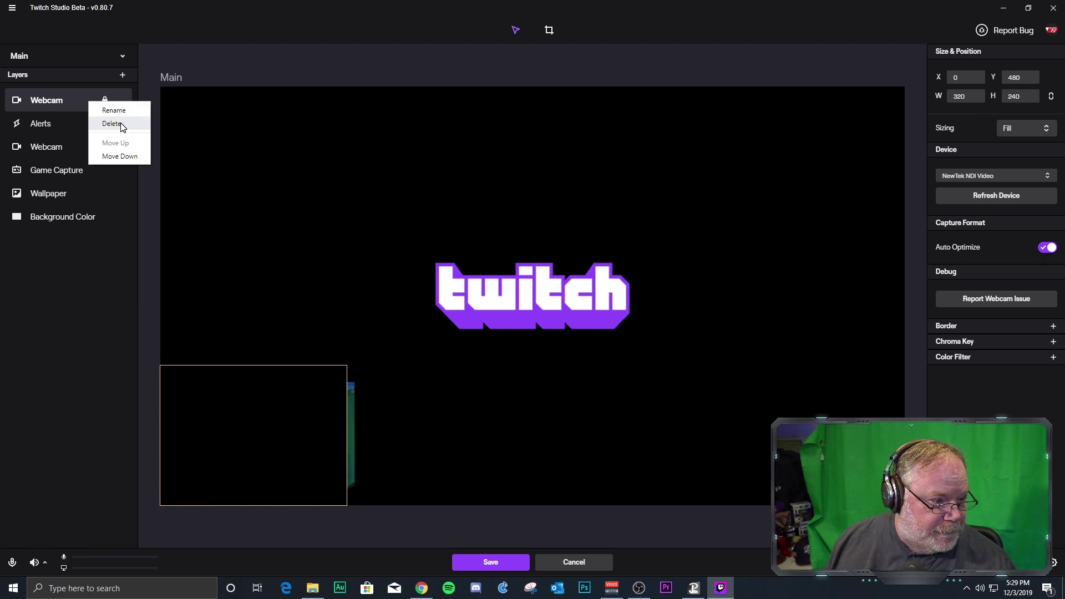
pyautogui.click(121, 125)
pyautogui.click(85, 129)
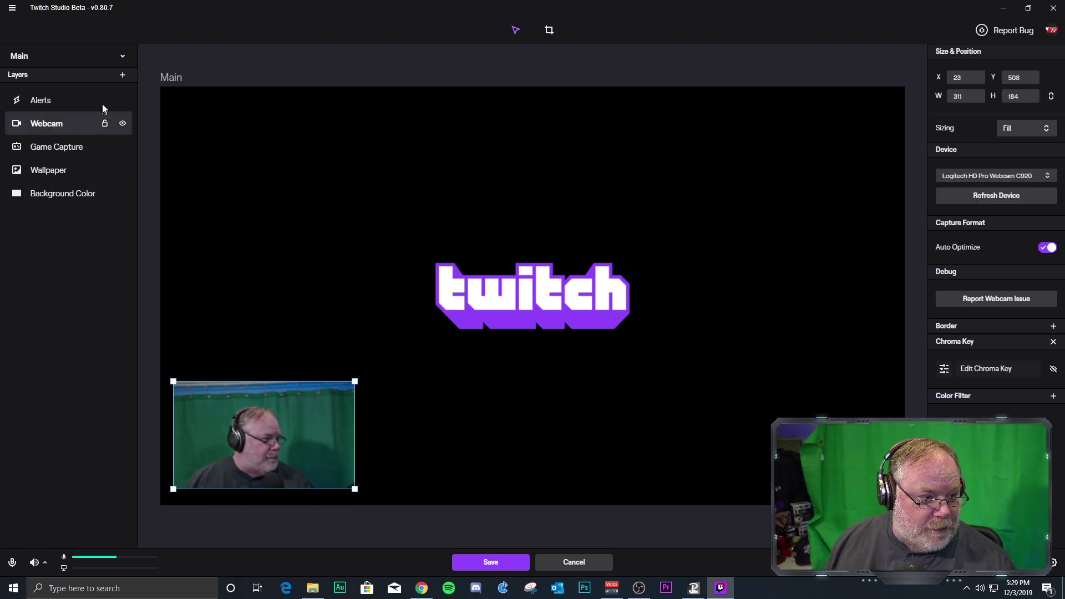
# Step: Add a Screen Share layer to the Main layout, keeping its default name
pyautogui.click(123, 75)
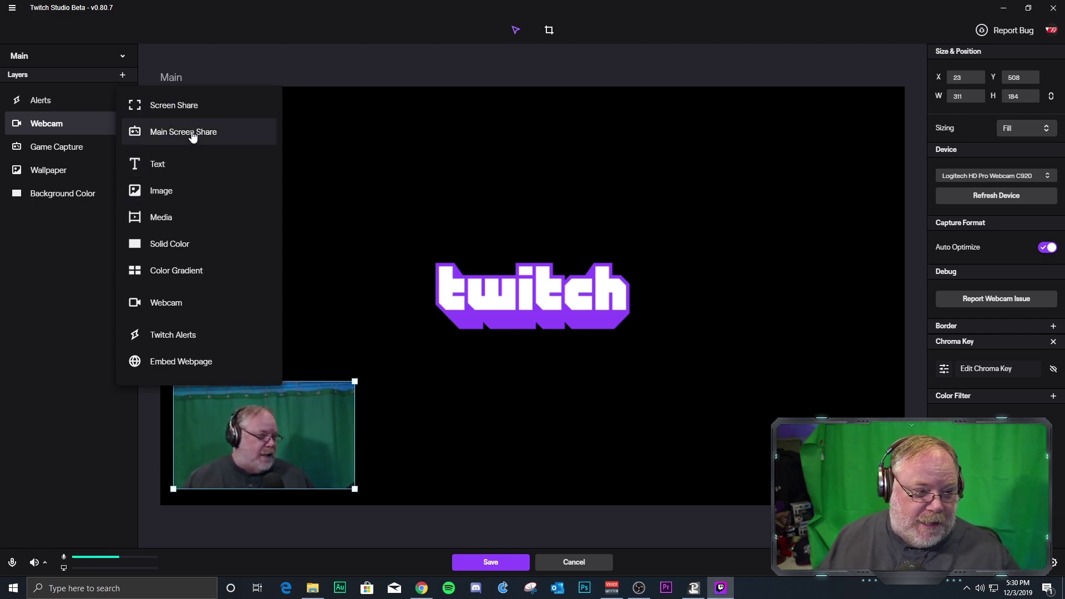
pyautogui.click(162, 108)
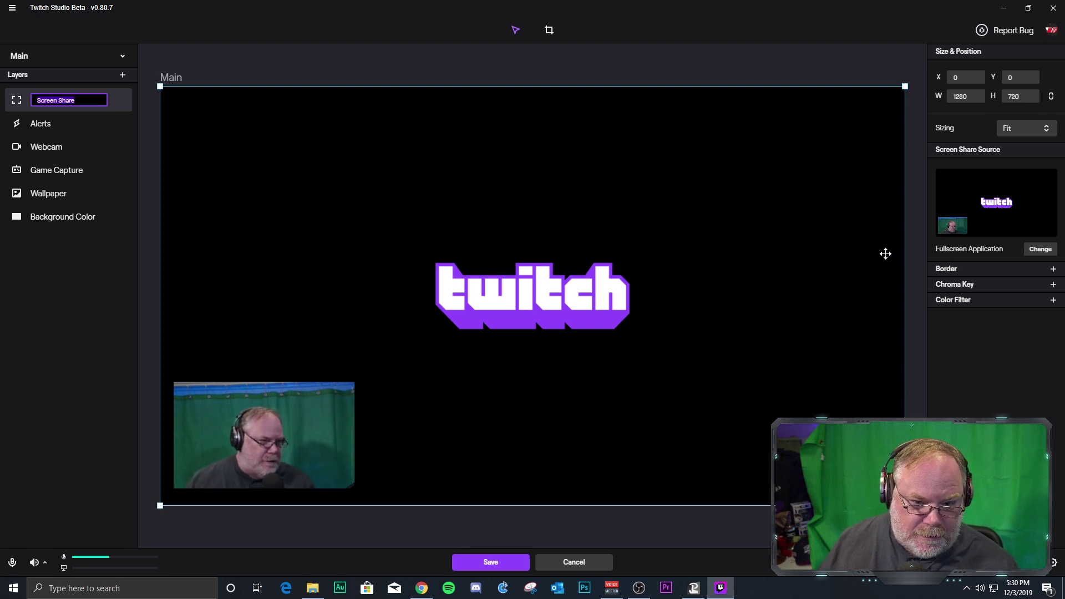
pyautogui.press('Return')
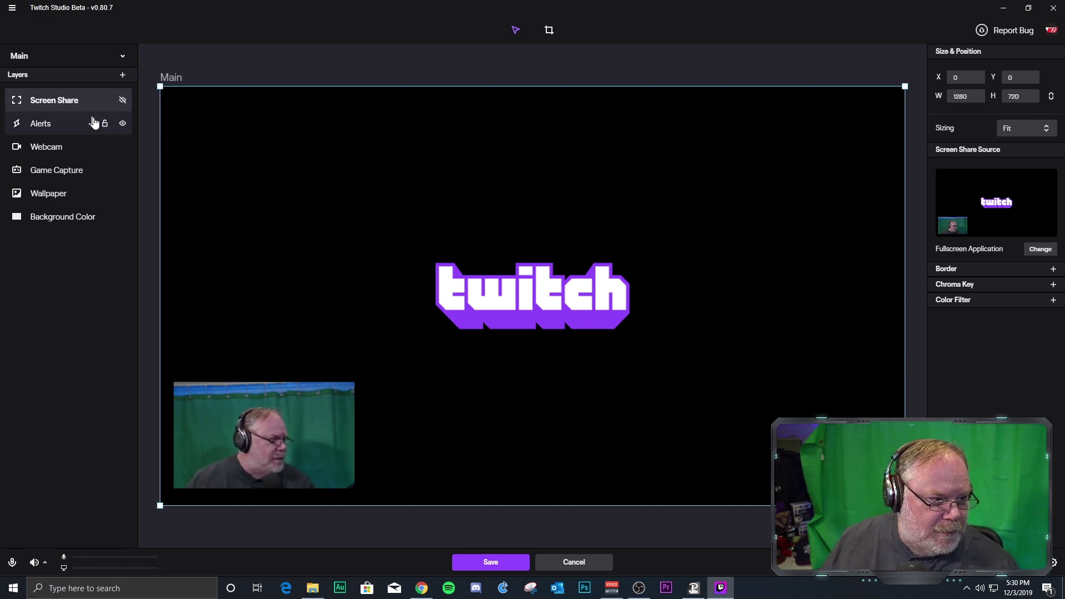
# Step: Set the Screen Share layer's source to the LGPLite Stream Engine capture card and toggle the layer's visibility
pyautogui.click(1040, 250)
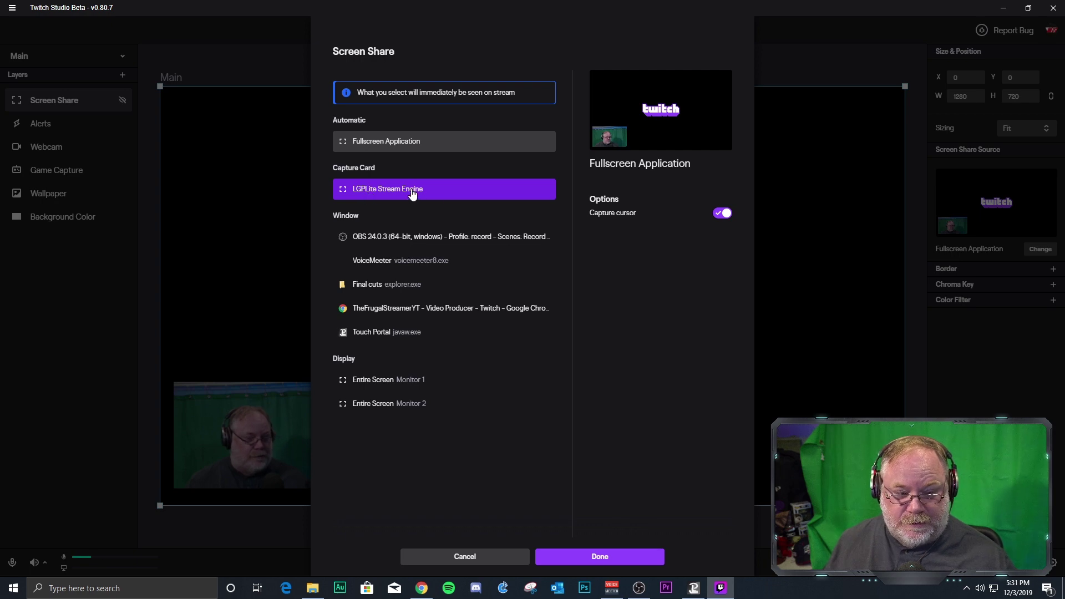
pyautogui.click(380, 189)
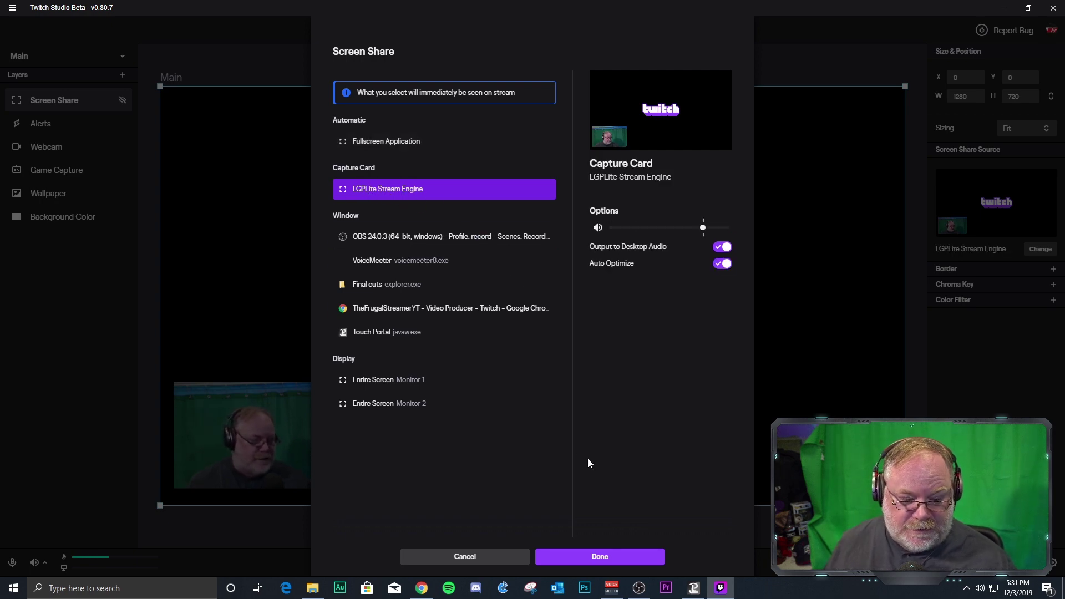
pyautogui.click(586, 557)
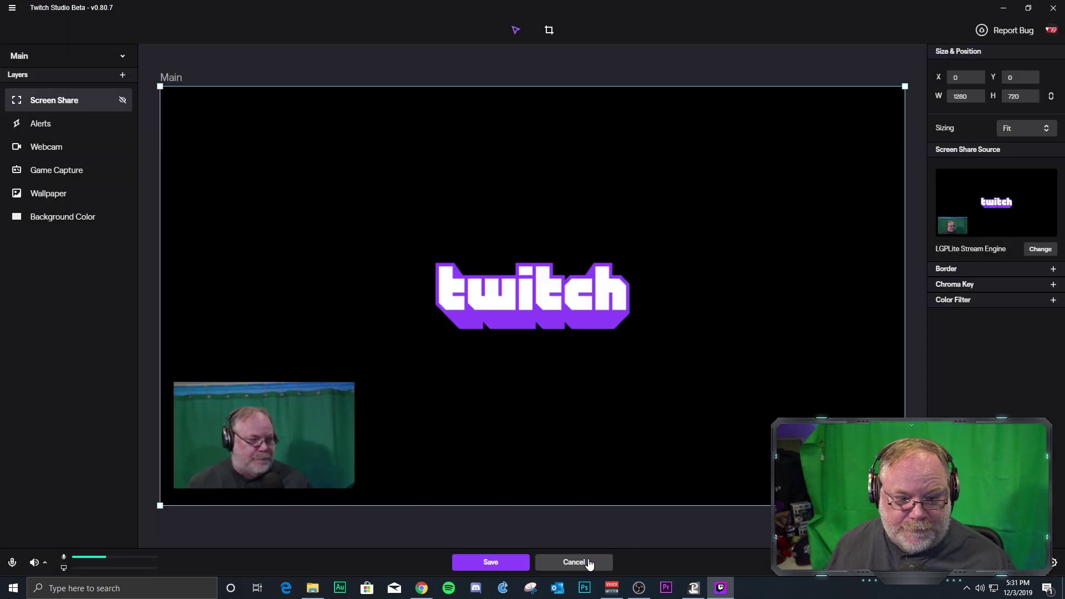
pyautogui.click(123, 100)
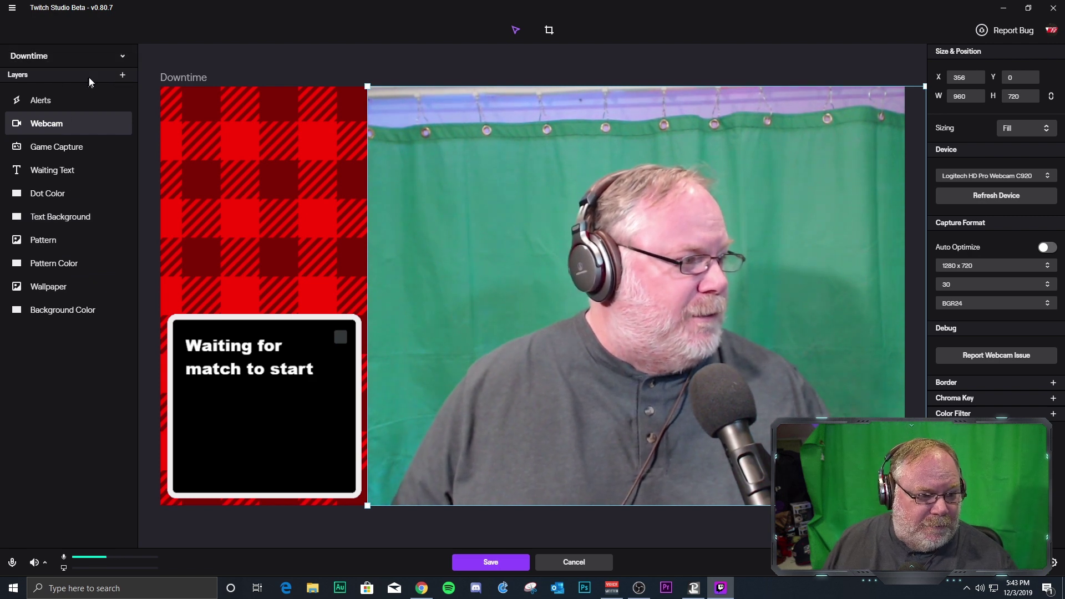
# Step: Save the Downtime layout and switch the main stream action to Start Stream Now
pyautogui.click(459, 562)
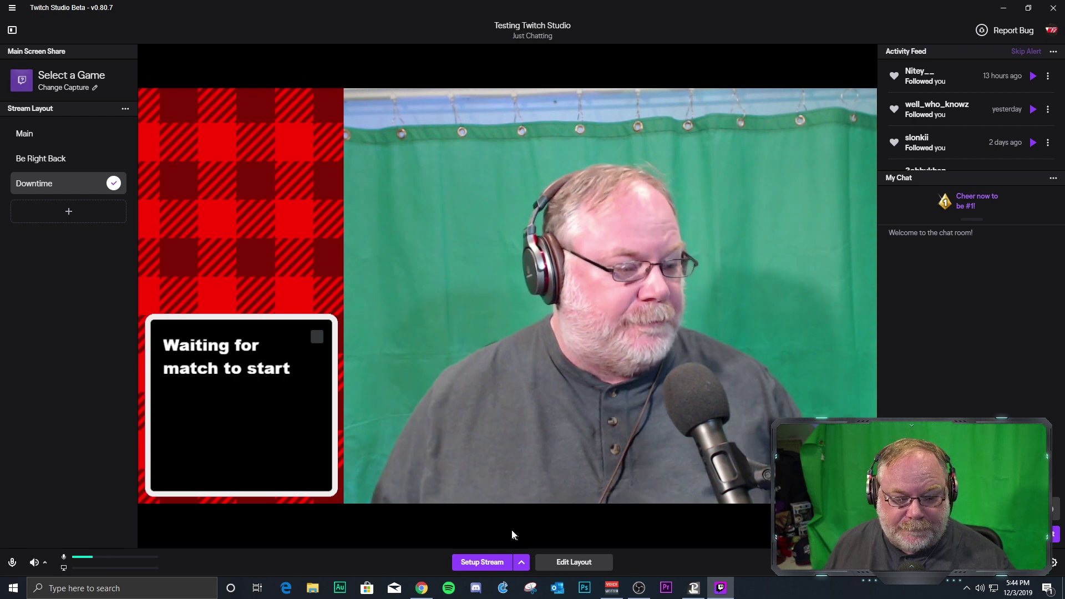
pyautogui.click(521, 562)
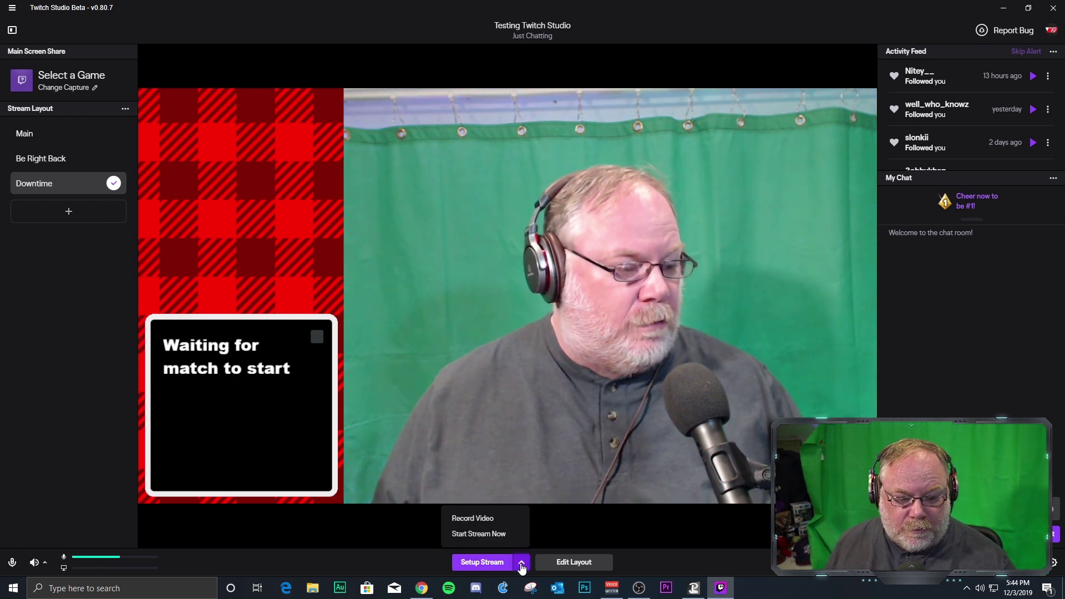
pyautogui.click(480, 533)
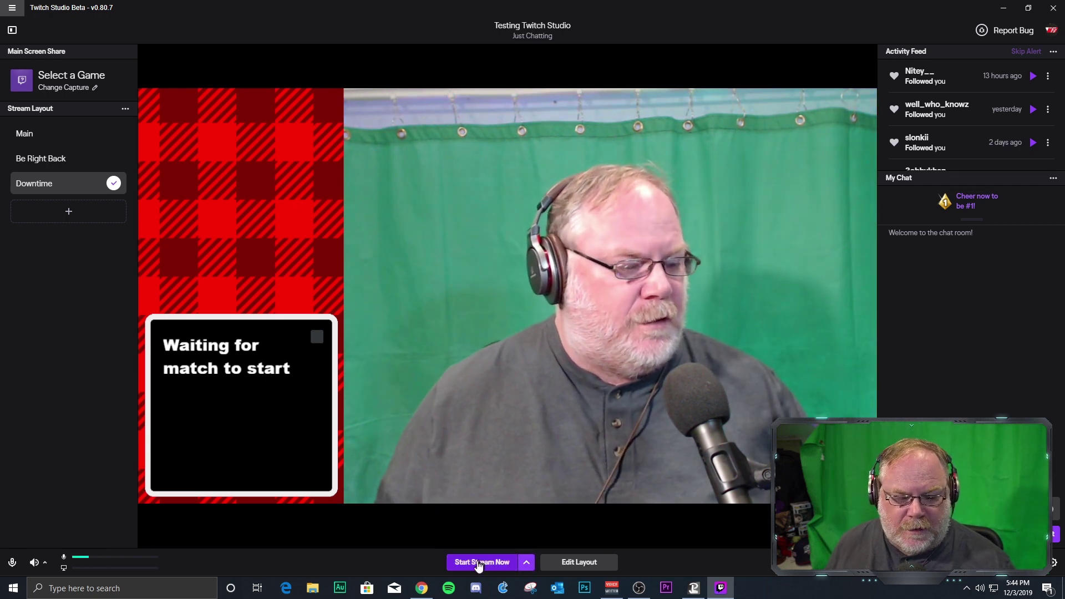
# Step: Review the stream info, including title, go live notification, category and audience, and close it without changes
pyautogui.click(535, 31)
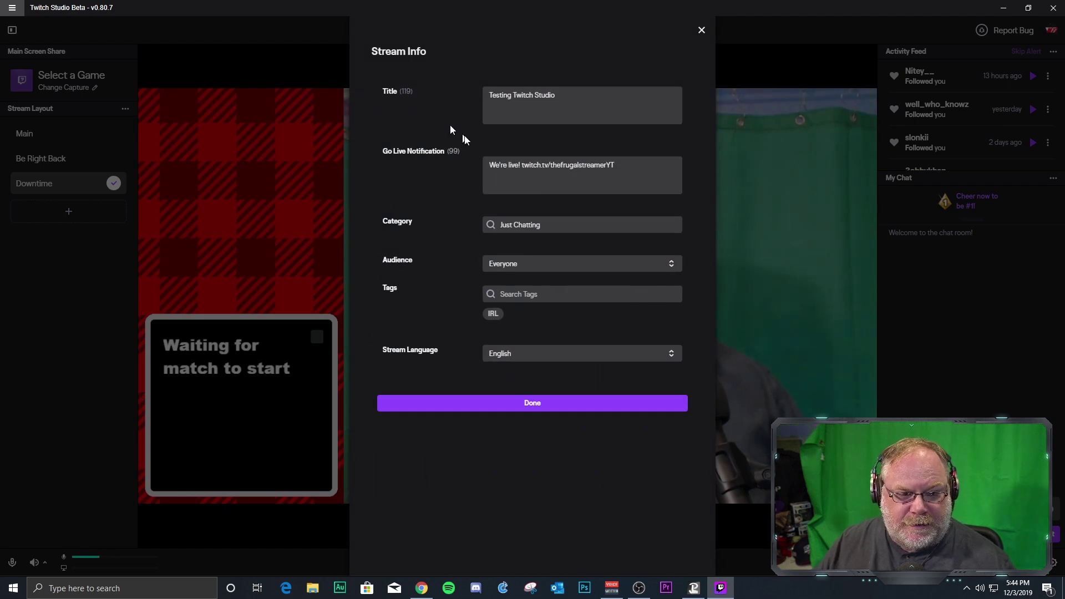
pyautogui.moveTo(597, 99); pyautogui.dragTo(442, 106)
pyautogui.moveTo(654, 172); pyautogui.dragTo(430, 167)
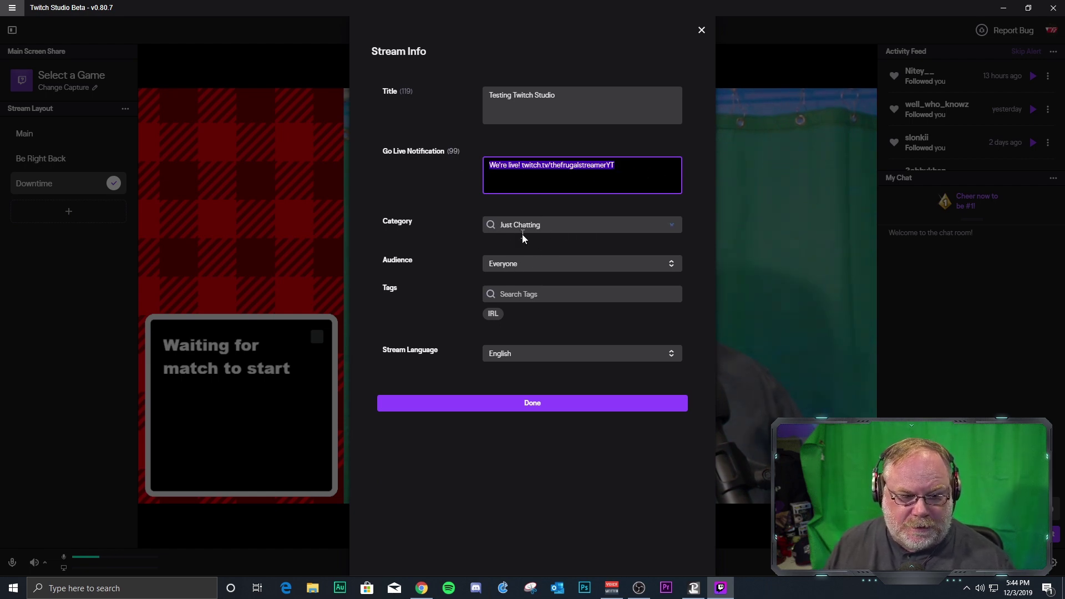
pyautogui.click(509, 410)
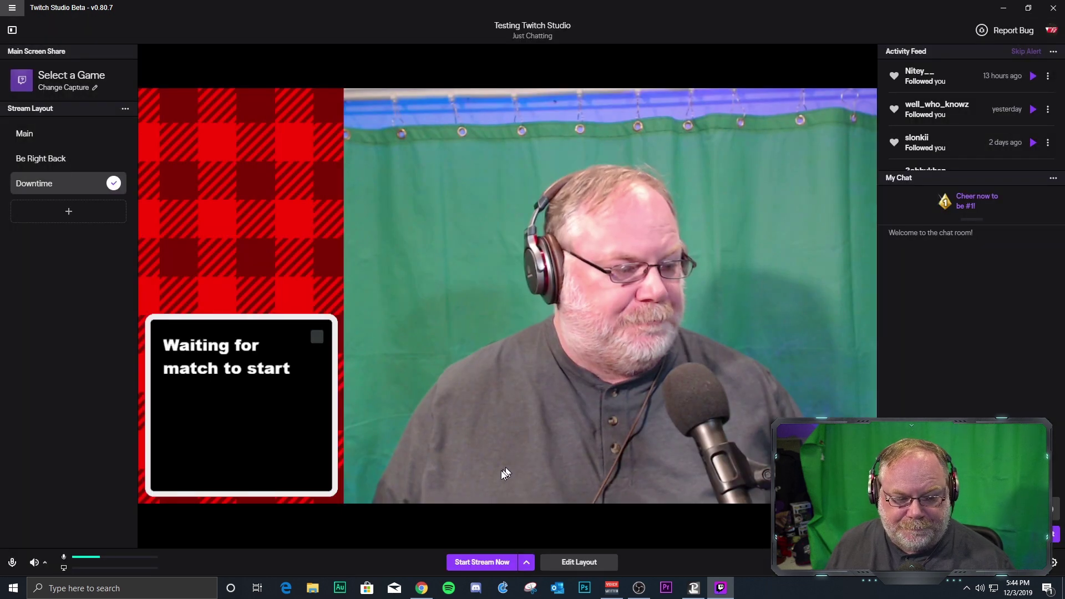
# Step: Start the stream, check the recording option available while live, and end the stream
pyautogui.click(479, 564)
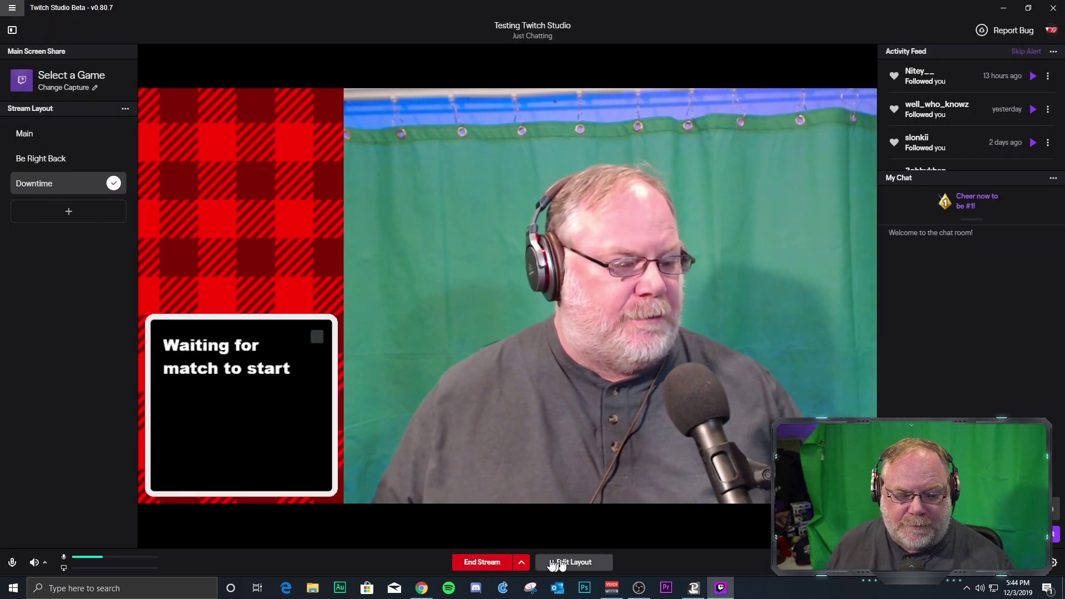
pyautogui.click(522, 562)
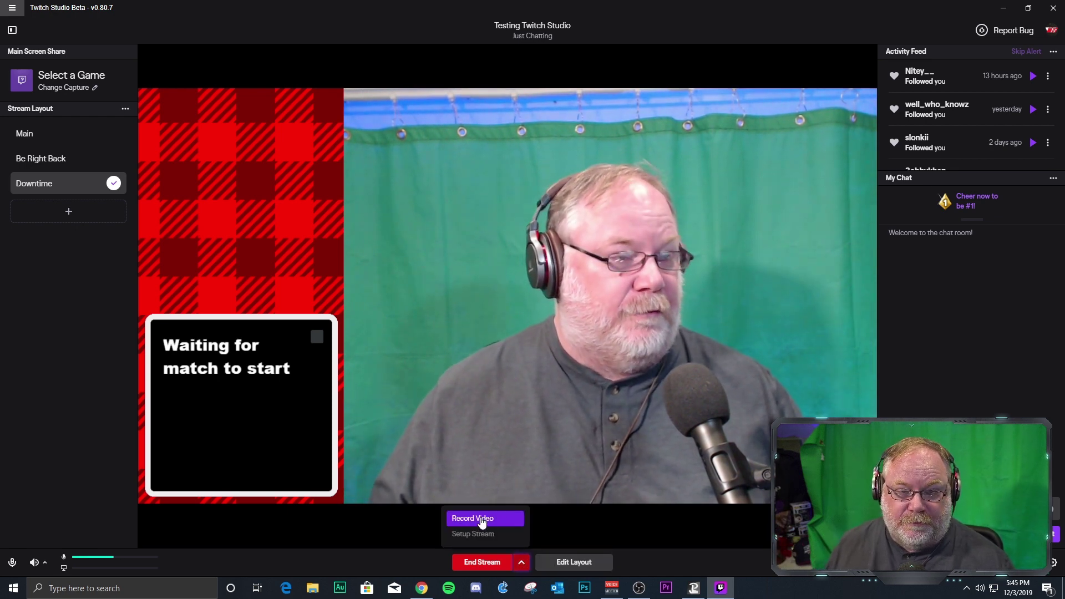
pyautogui.click(489, 563)
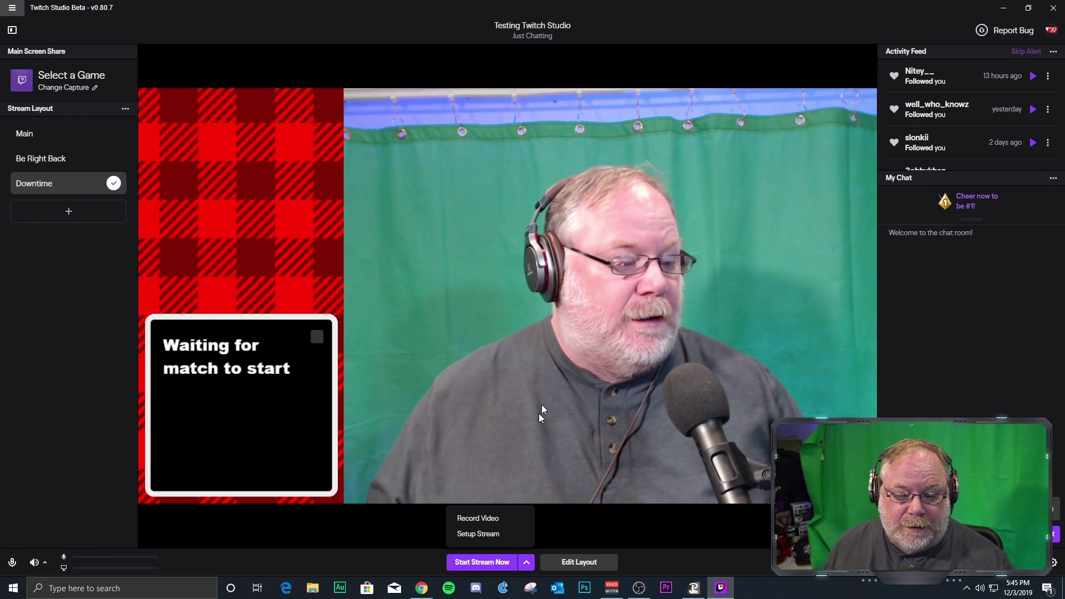
# Step: Record a short test video and end the recording with "Don't ask again" enabled
pyautogui.click(491, 519)
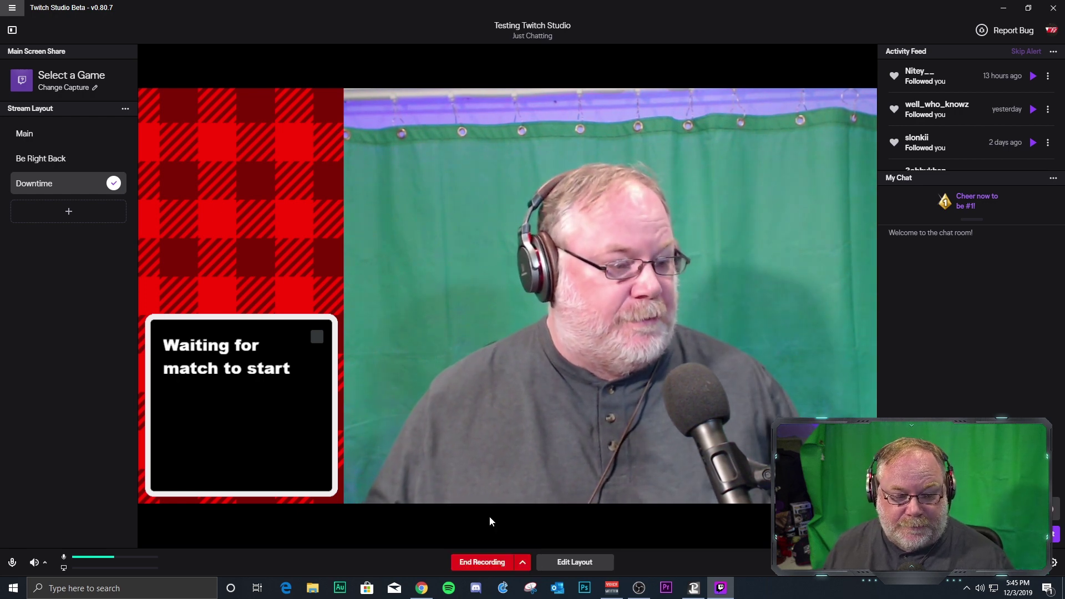
pyautogui.click(492, 563)
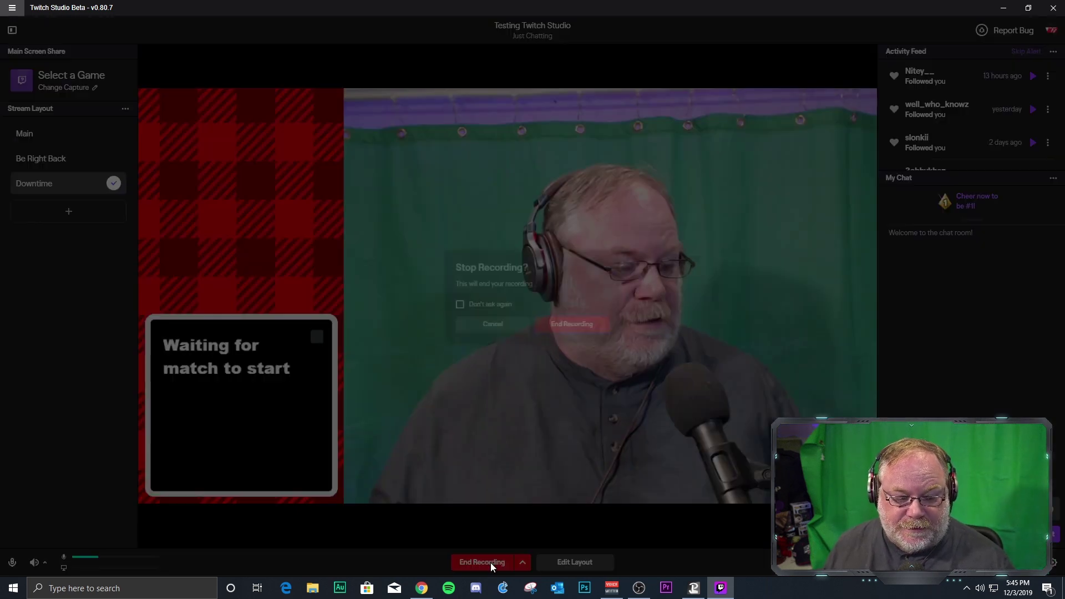
pyautogui.click(491, 312)
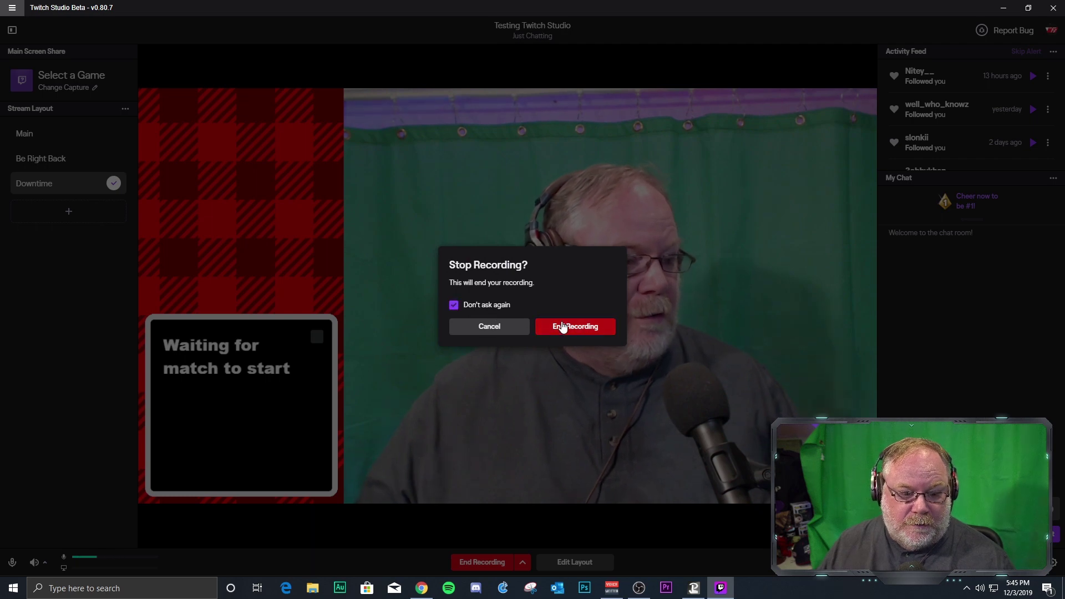
pyautogui.click(571, 328)
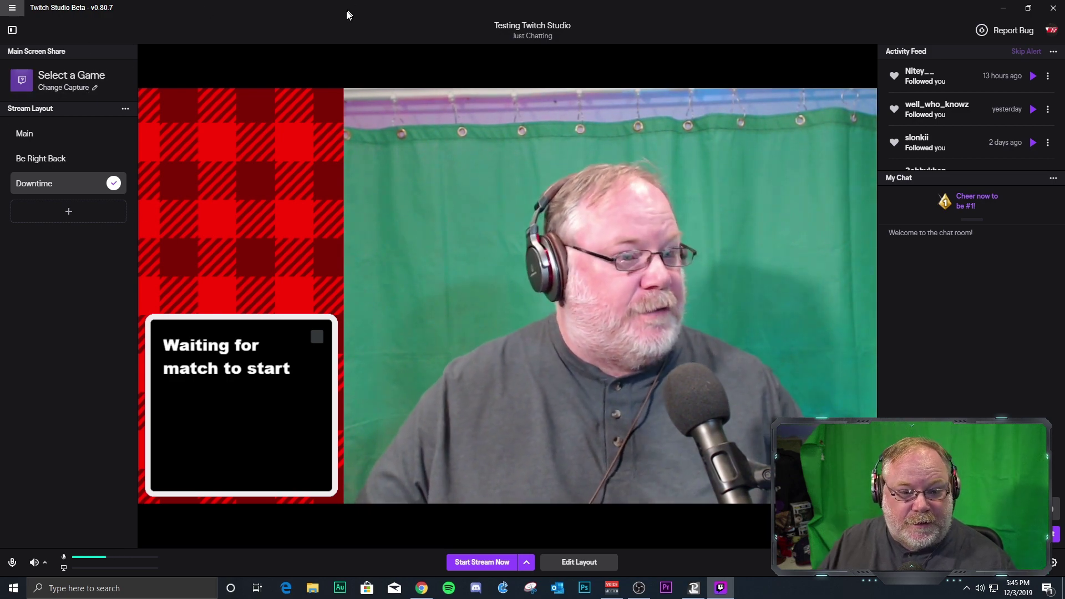
# Step: Restore the maximized program window to its smaller size
pyautogui.doubleClick(314, 15)
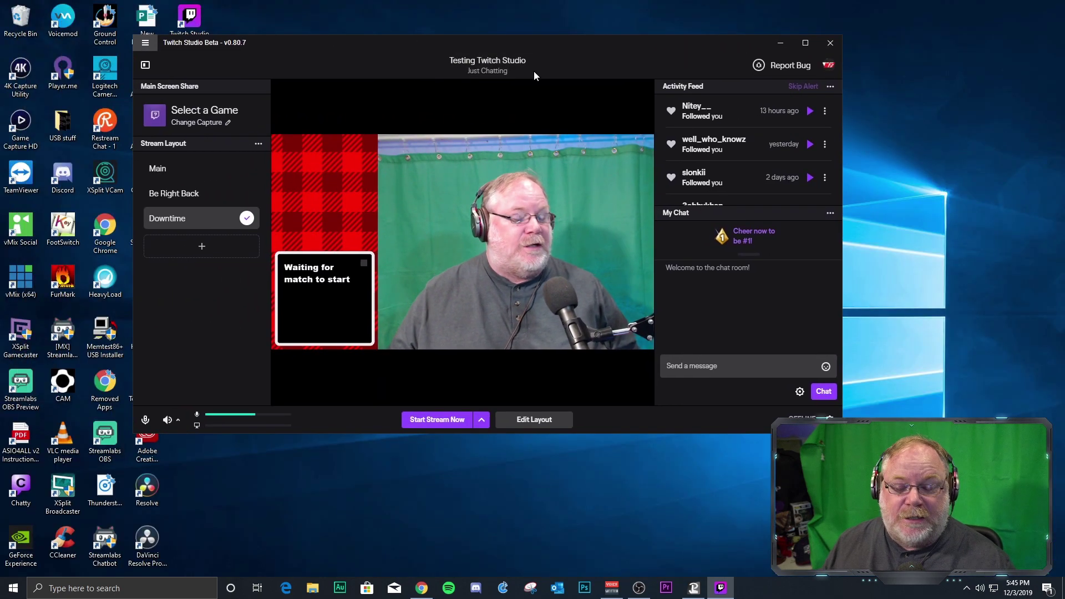
# Step: Maximize the program window and leave the Starting layout's editor without saving
pyautogui.click(796, 44)
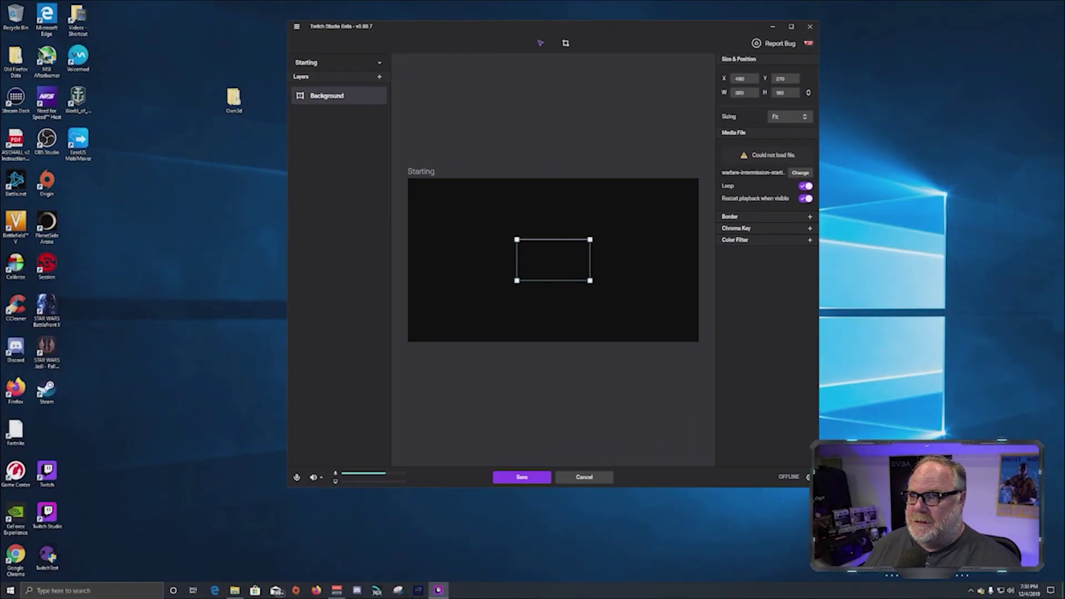
pyautogui.press('super+Up')
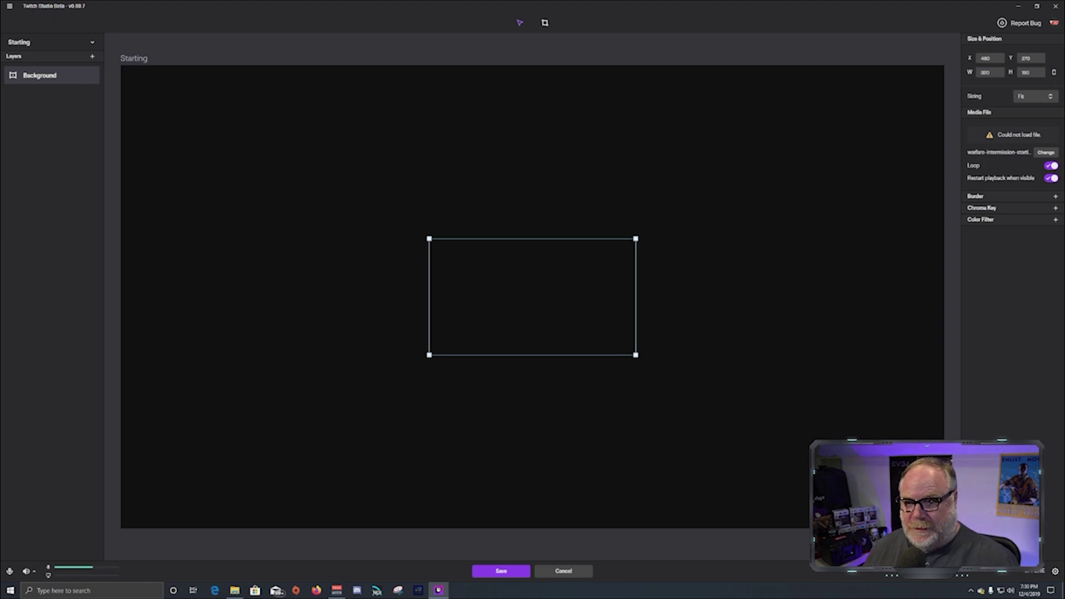
pyautogui.click(563, 570)
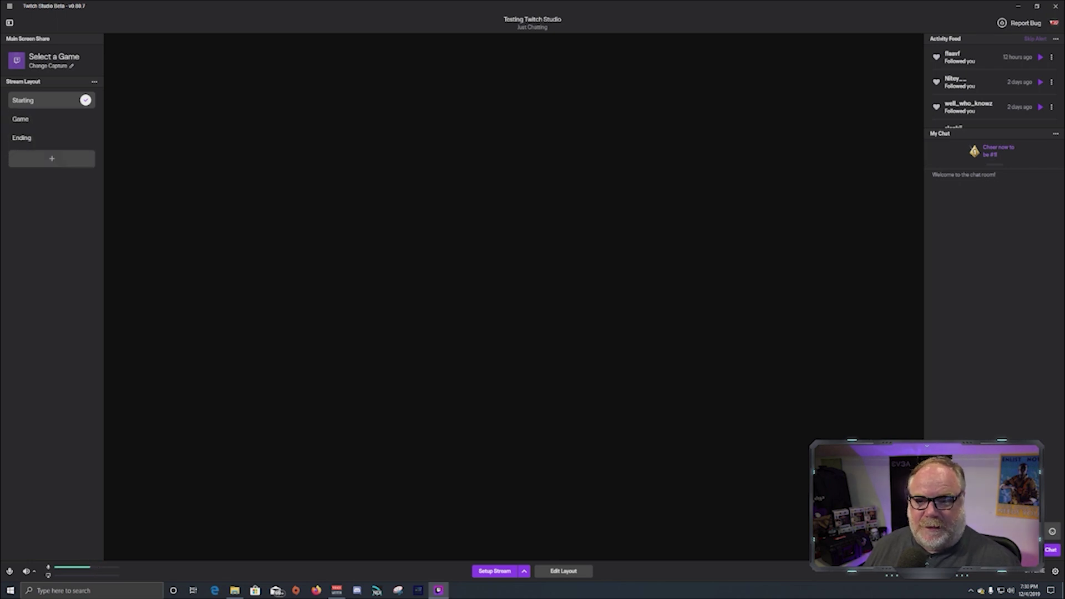
# Step: Add three new layouts to the stream layout list below Ending
pyautogui.click(52, 159)
pyautogui.click(51, 177)
pyautogui.click(51, 196)
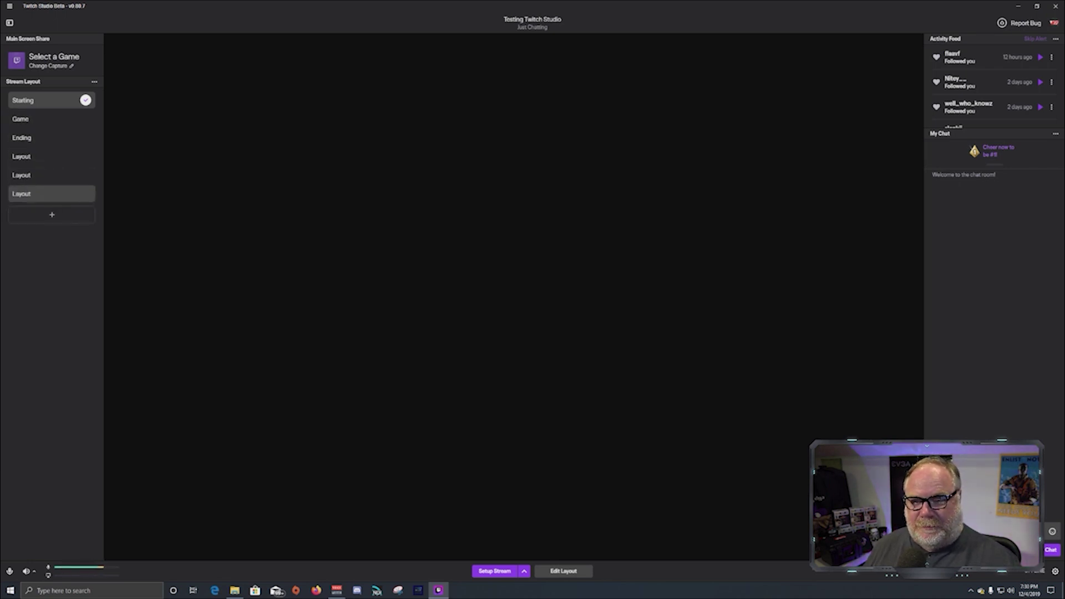
# Step: Delete the three extra layouts named Layout, keeping only Starting, Game and Ending
pyautogui.rightClick(62, 156)
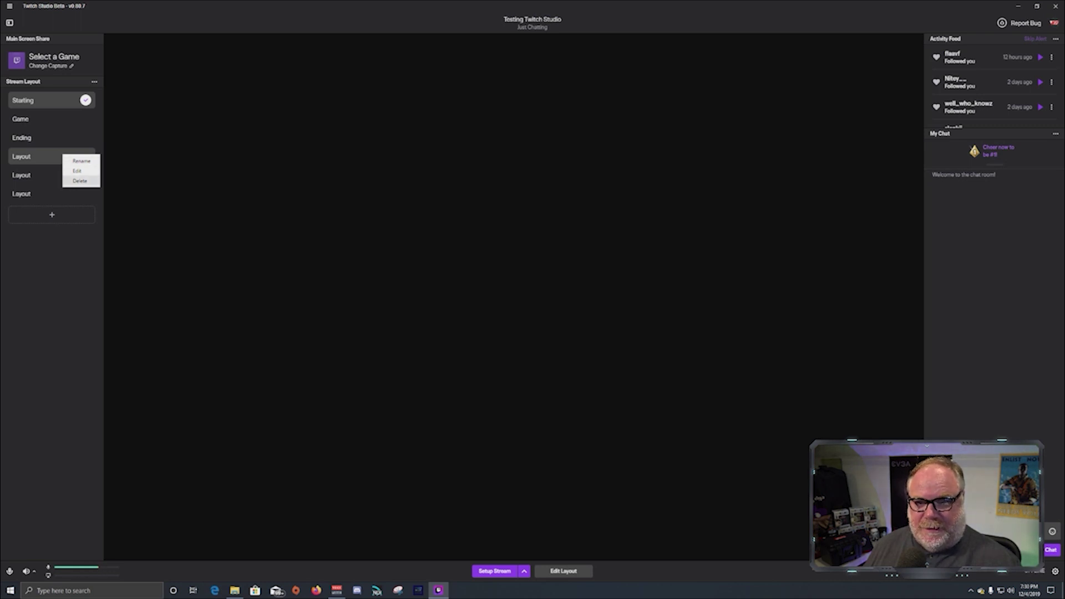
pyautogui.click(80, 181)
pyautogui.rightClick(63, 160)
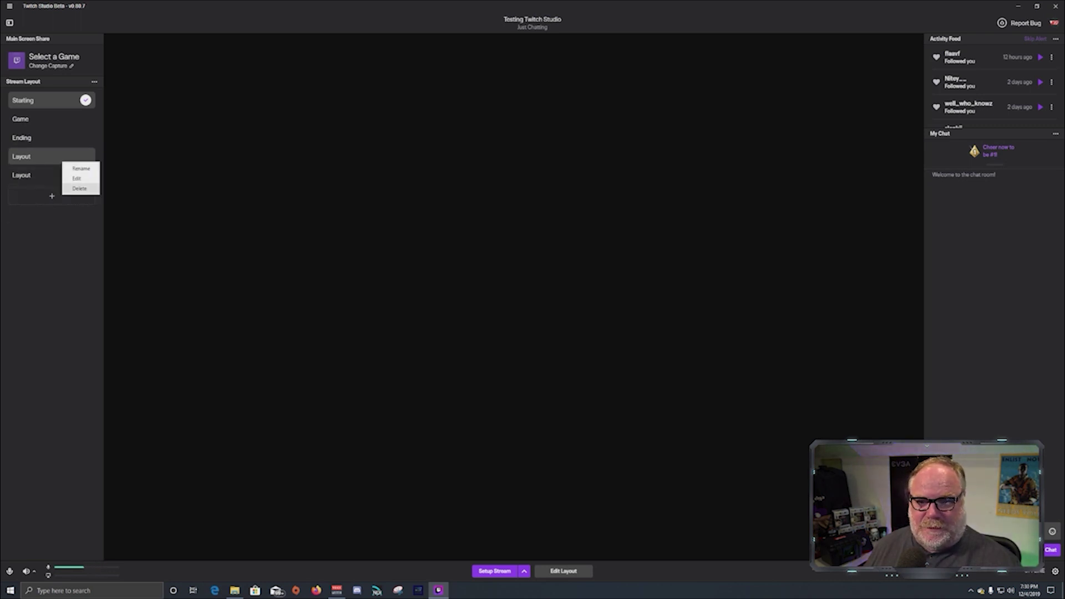
pyautogui.click(80, 185)
pyautogui.rightClick(62, 156)
pyautogui.click(79, 185)
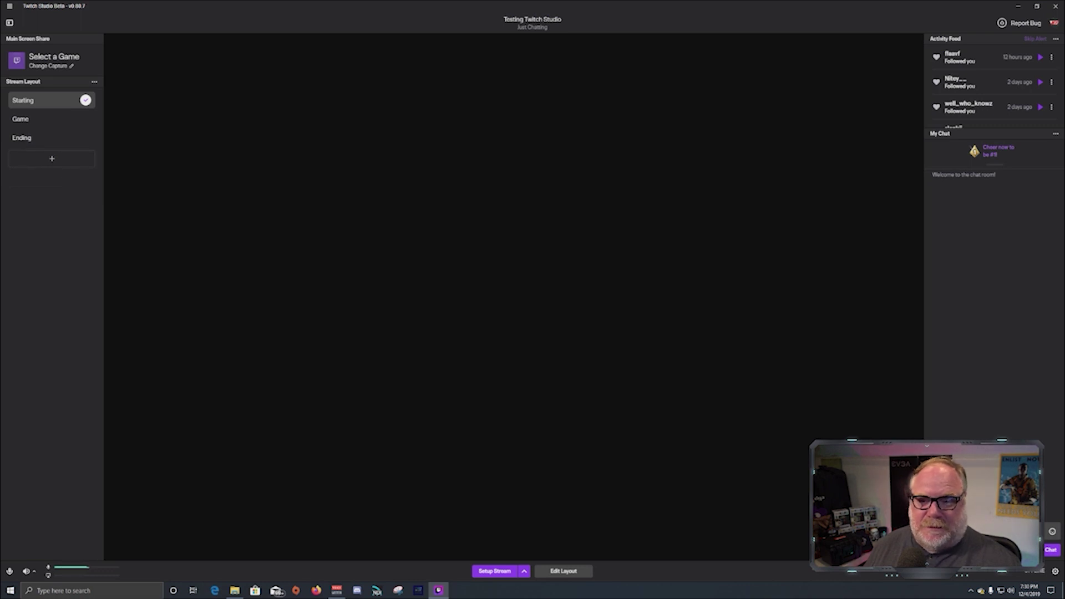
# Step: Preview the Game and Ending layouts, and return to the Starting layout
pyautogui.click(51, 119)
pyautogui.click(51, 138)
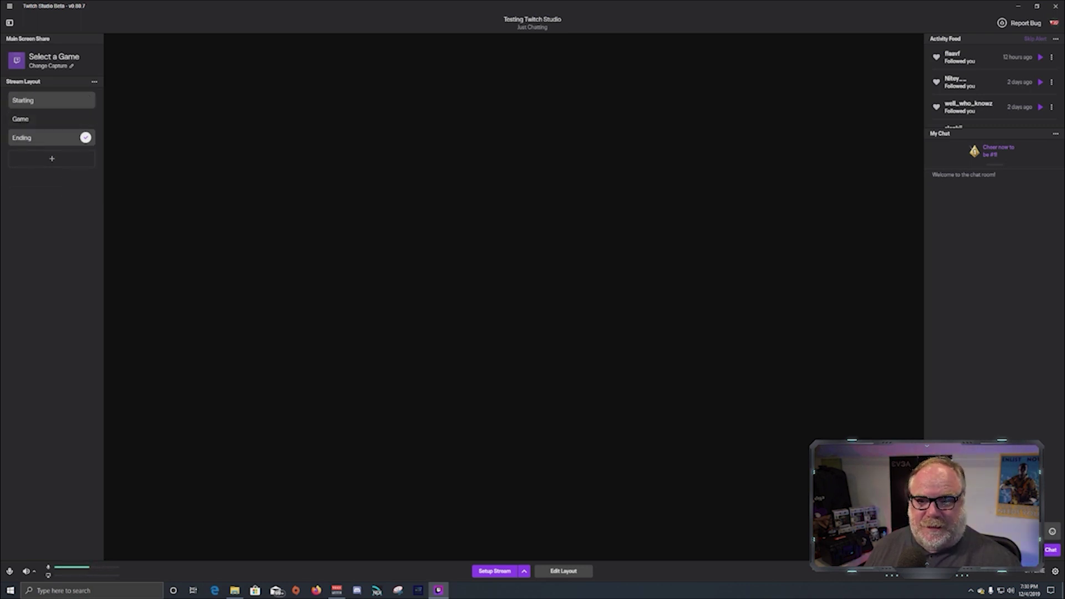
pyautogui.click(52, 100)
# Step: Open the Starting layout for editing and delete its Media layer
pyautogui.rightClick(53, 102)
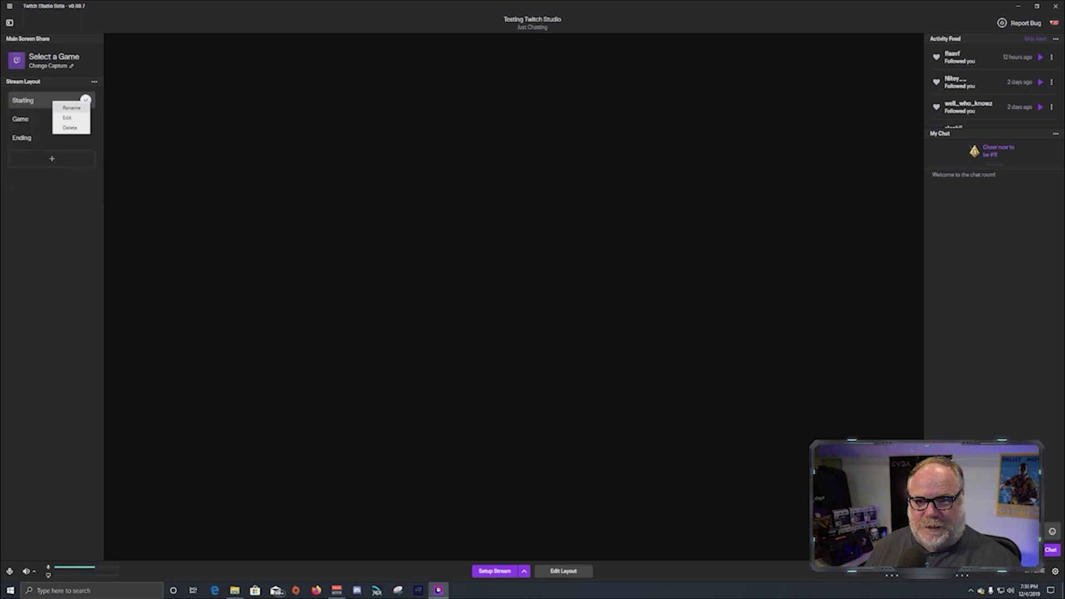
pyautogui.click(67, 117)
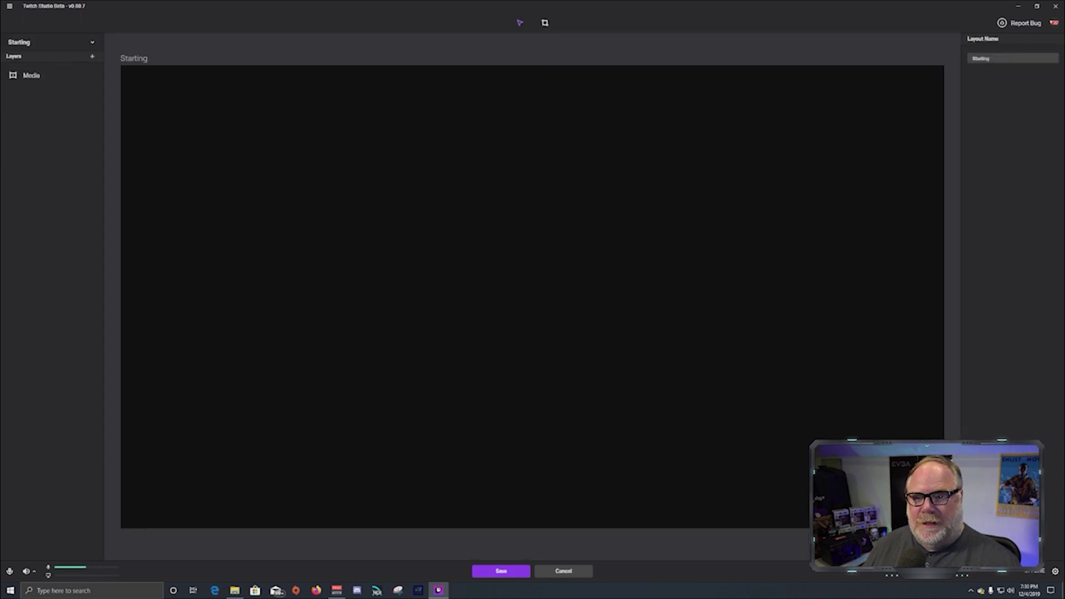
pyautogui.rightClick(40, 81)
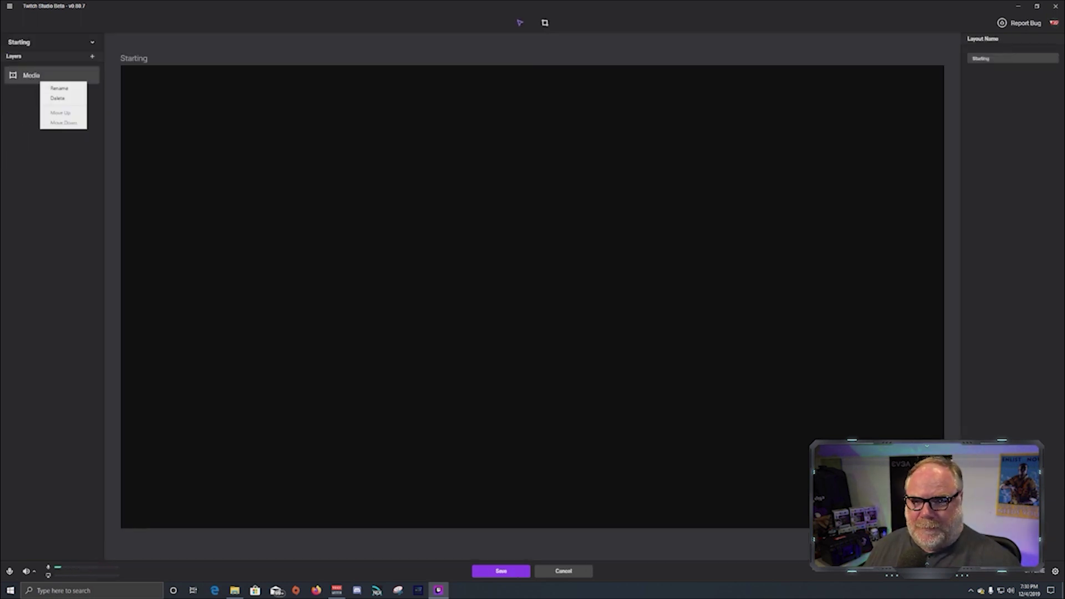
pyautogui.click(57, 98)
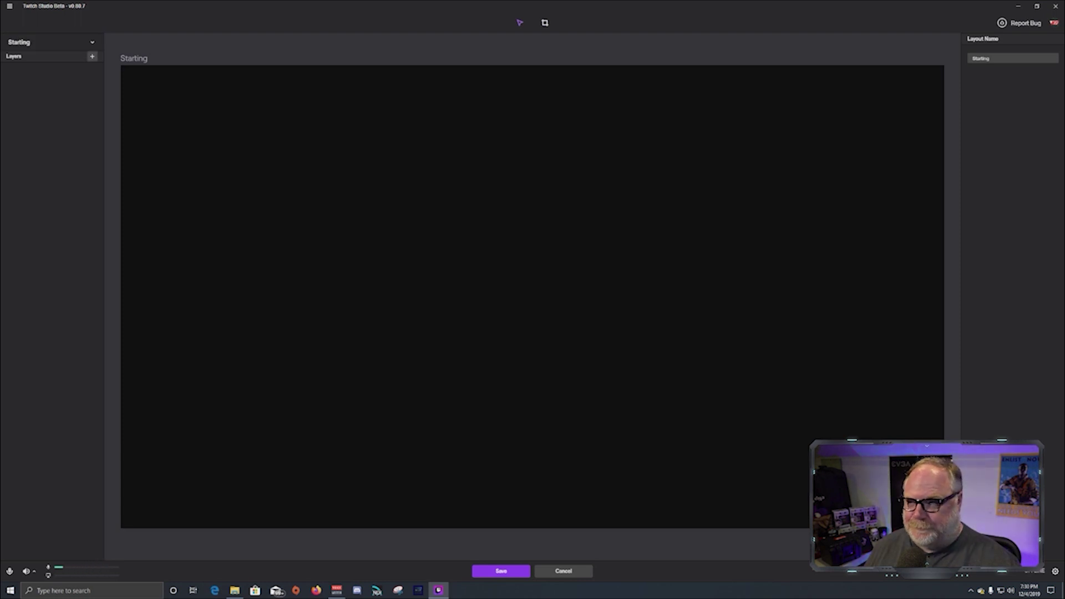
# Step: Add a media layer named Starting and browse for its media file with the file type filter set to All
pyautogui.click(92, 56)
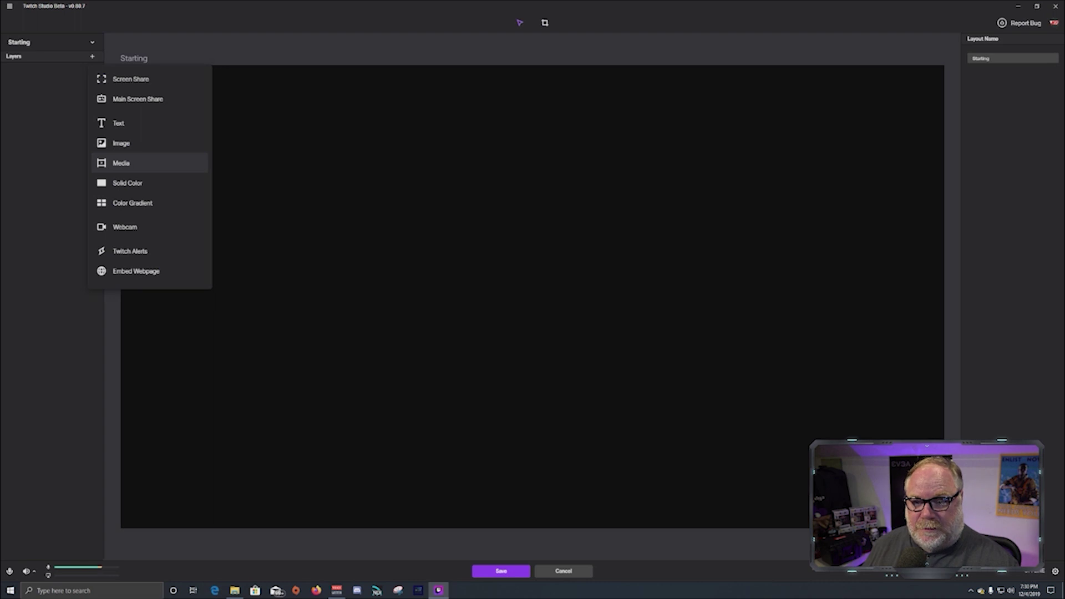
pyautogui.click(128, 165)
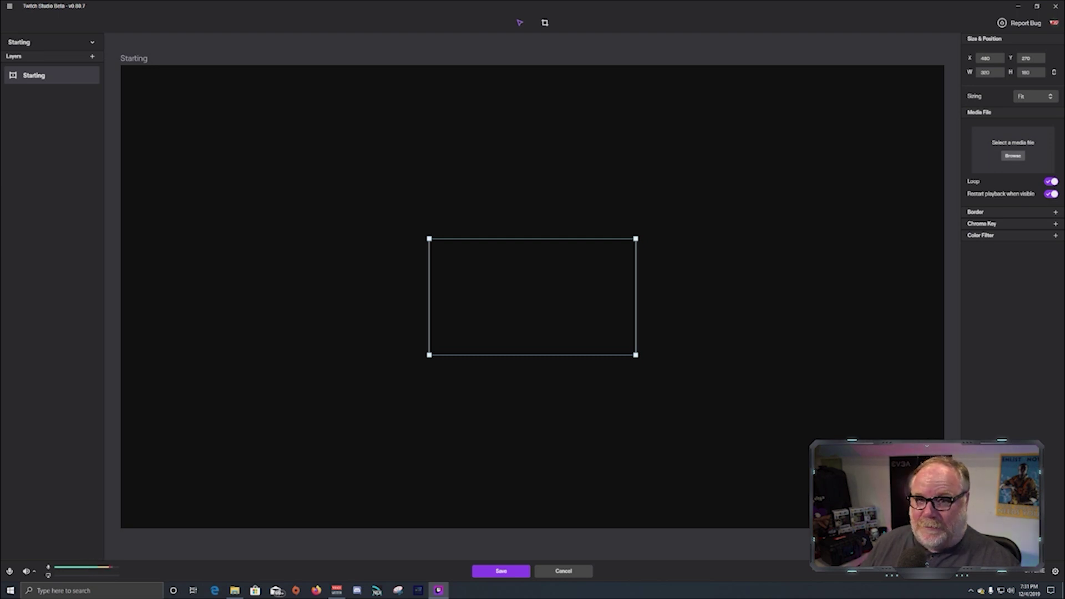
pyautogui.click(1013, 156)
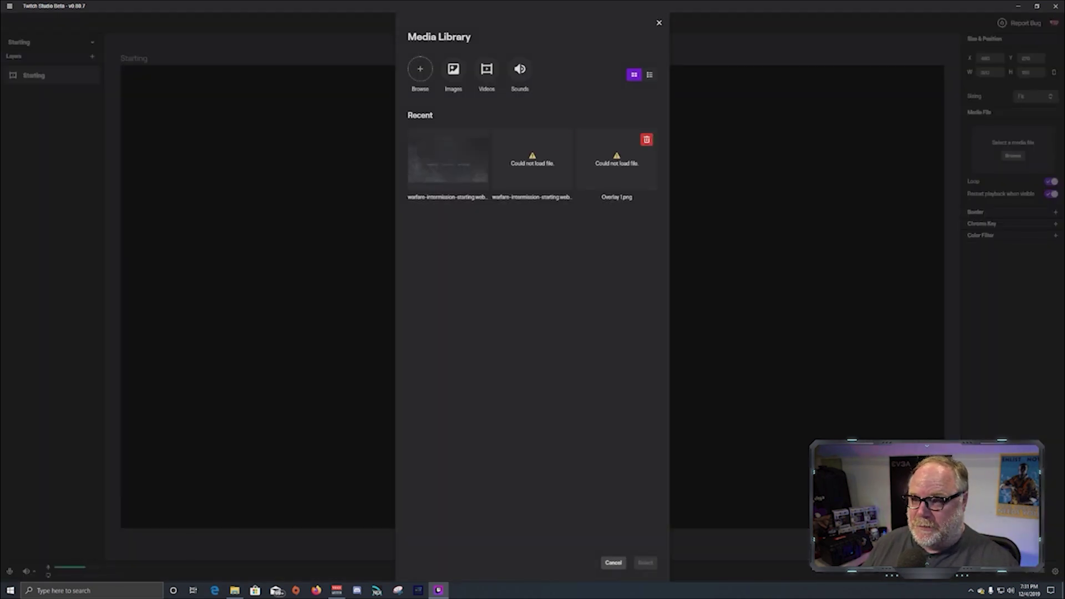
pyautogui.click(420, 69)
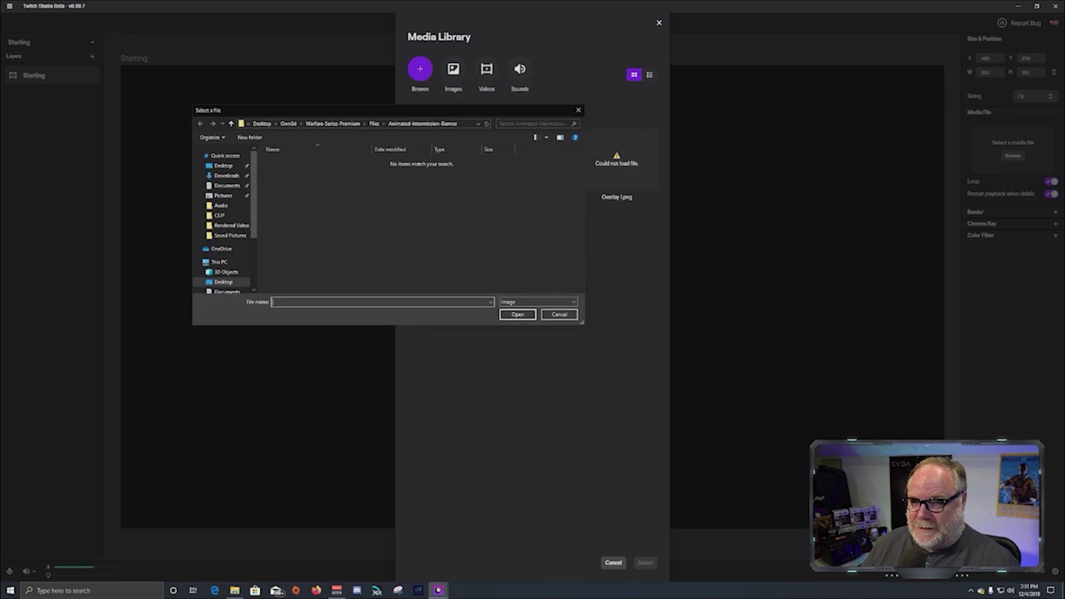
pyautogui.moveTo(472, 111); pyautogui.dragTo(375, 91)
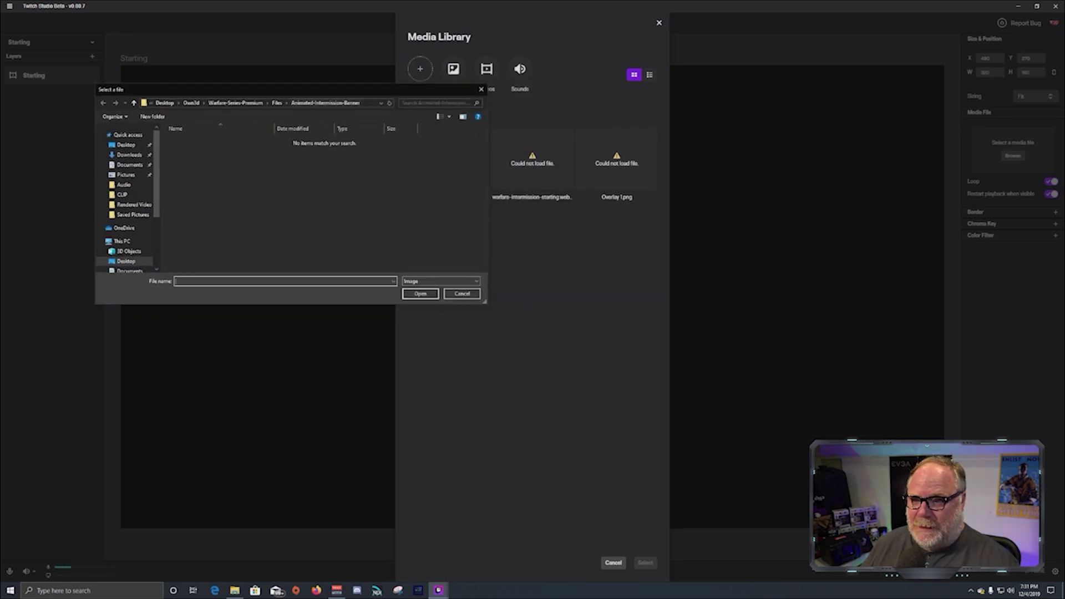
pyautogui.click(441, 281)
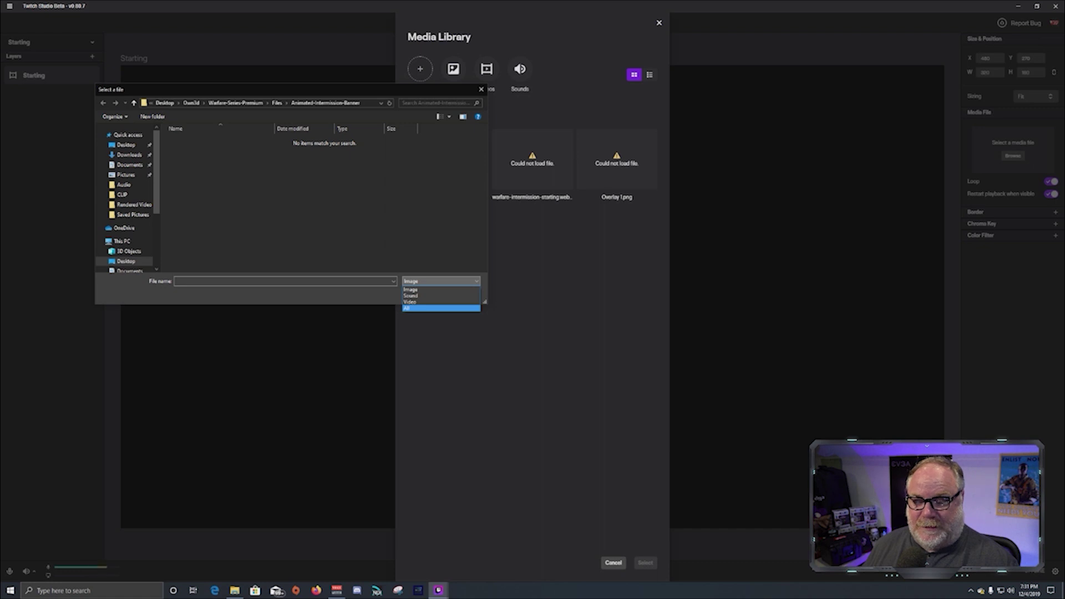
pyautogui.click(440, 309)
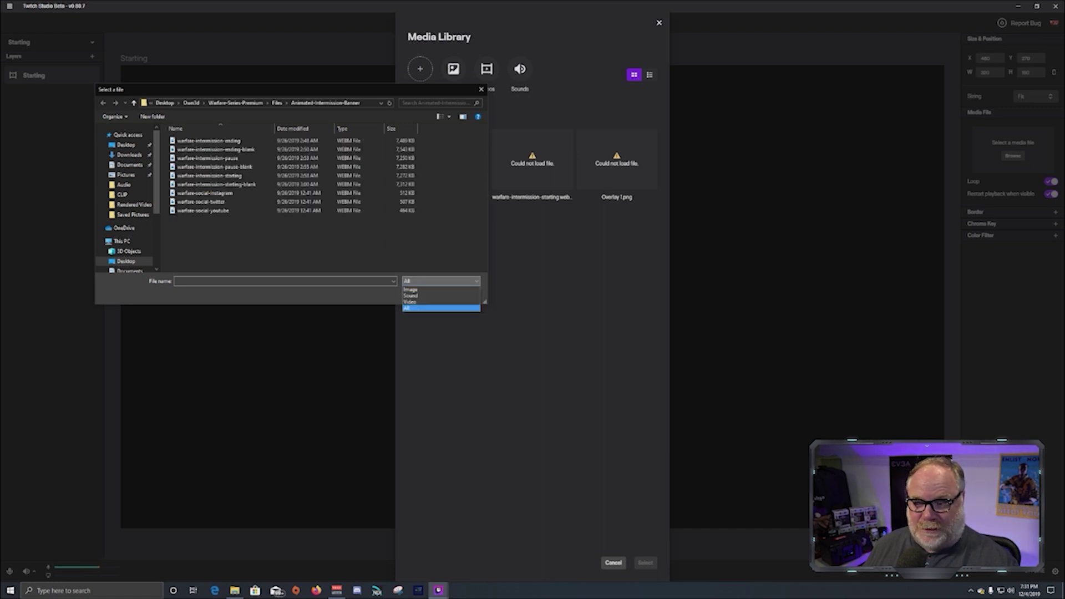
pyautogui.click(440, 309)
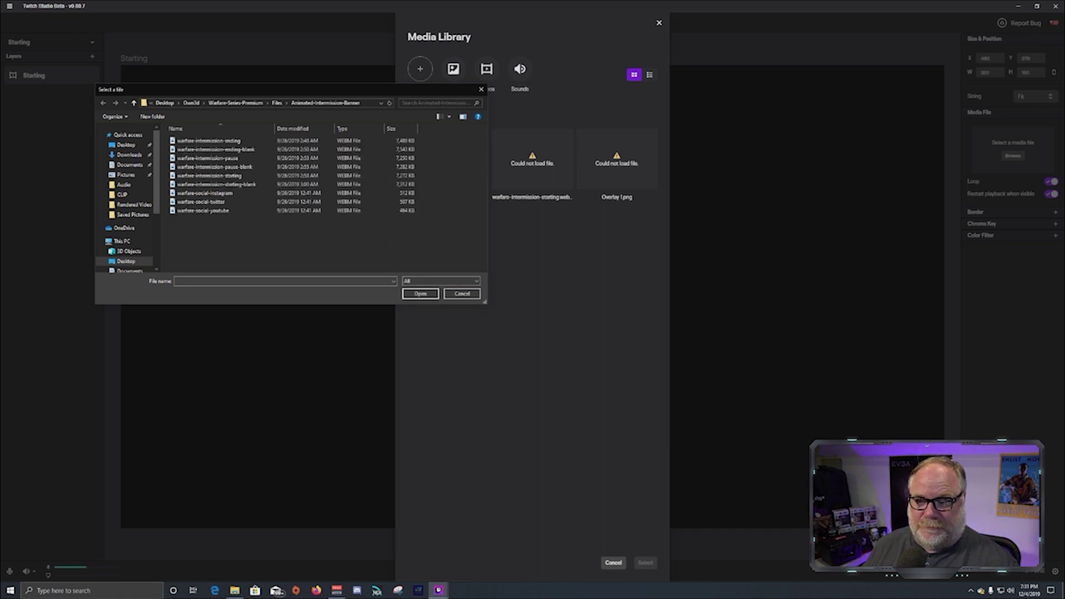
pyautogui.moveTo(222, 90); pyautogui.dragTo(336, 96)
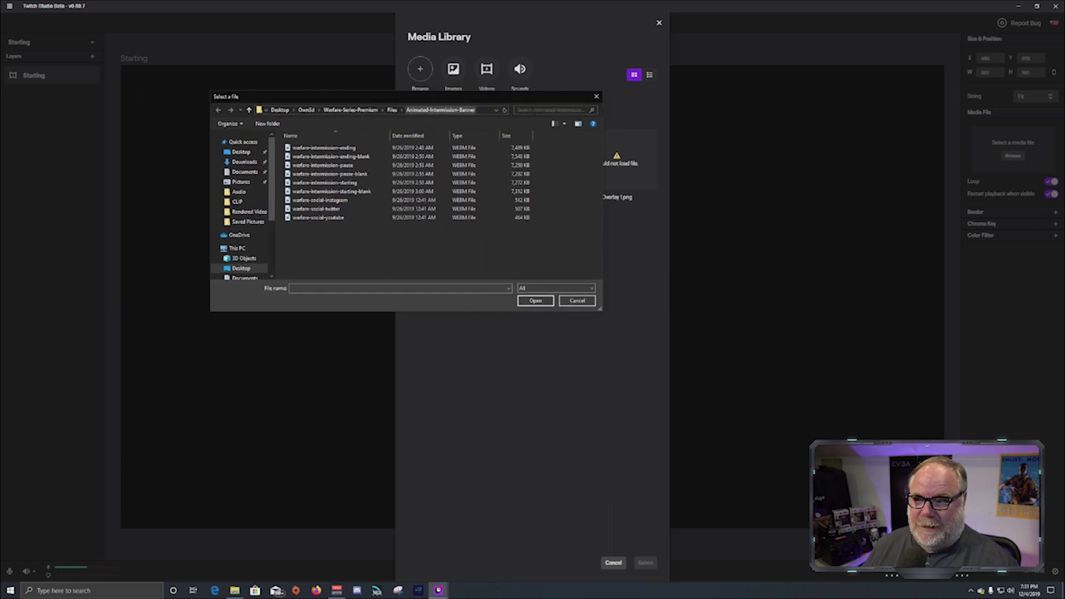
# Step: Load the warfare-intermission-starting video from the Animated-Intermission-Banner folder into the Starting media layer
pyautogui.click(392, 110)
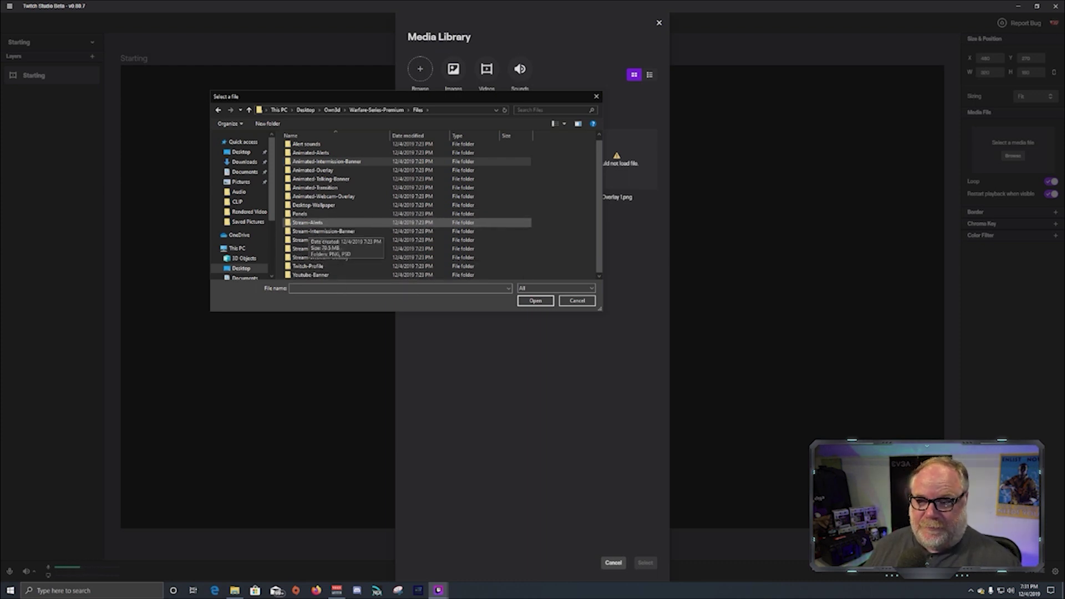
pyautogui.scroll(1, 333, 195)
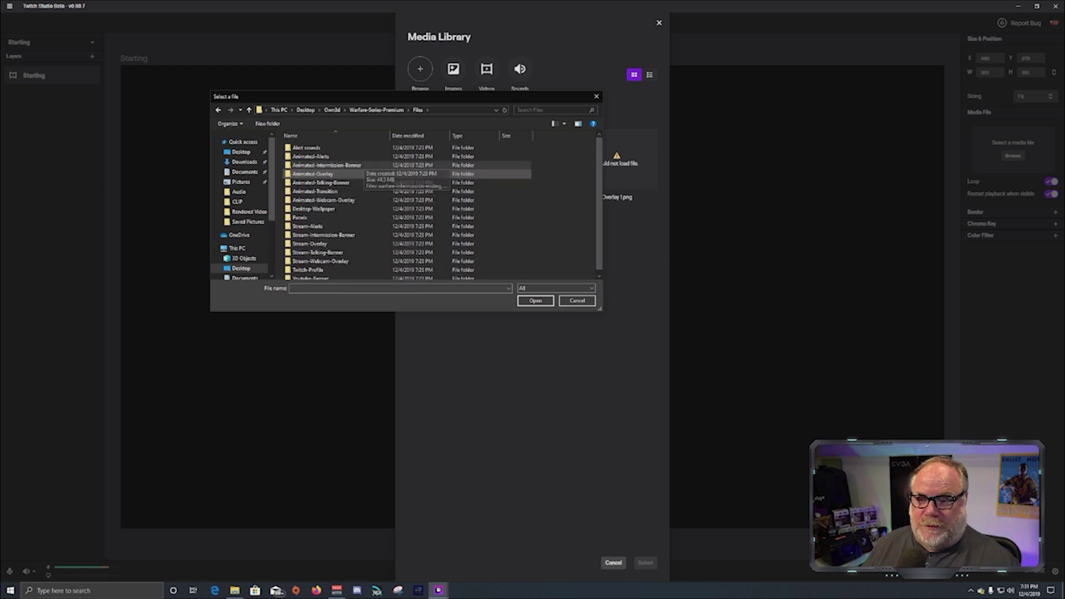
pyautogui.doubleClick(349, 165)
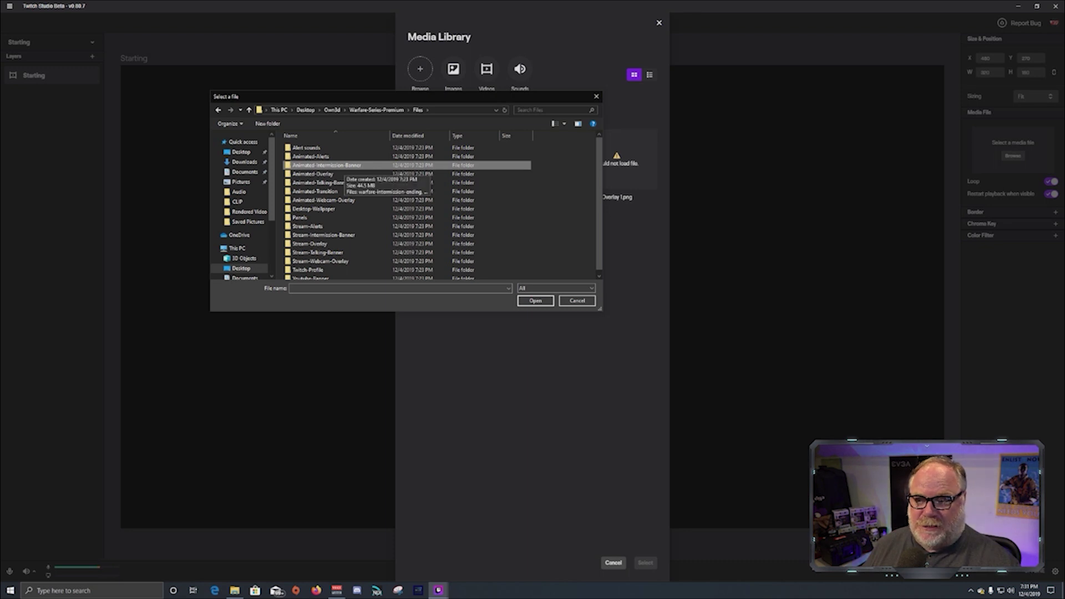
pyautogui.doubleClick(345, 166)
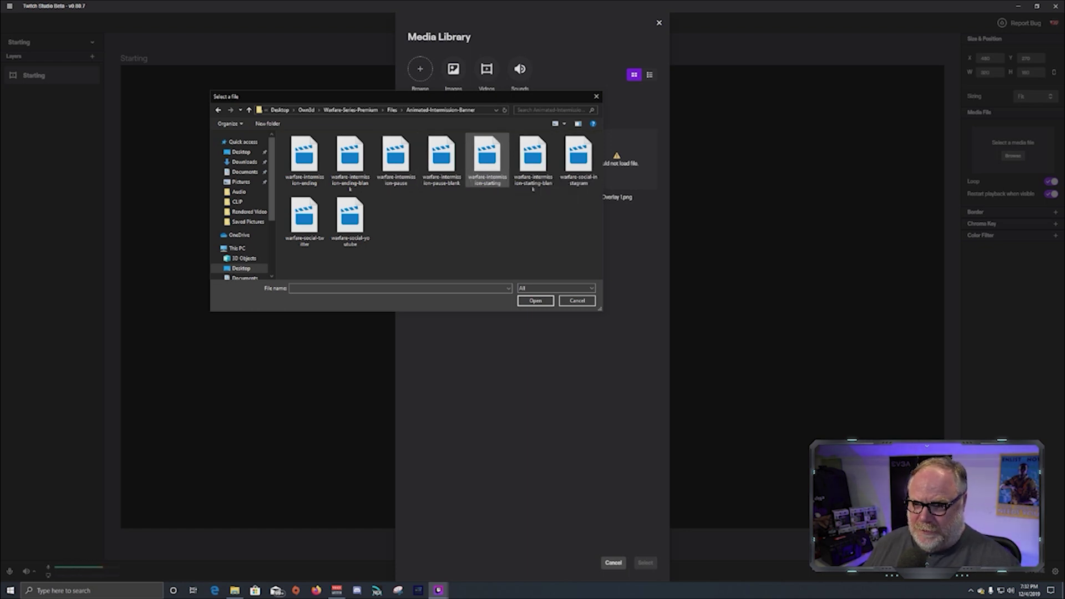
pyautogui.click(487, 158)
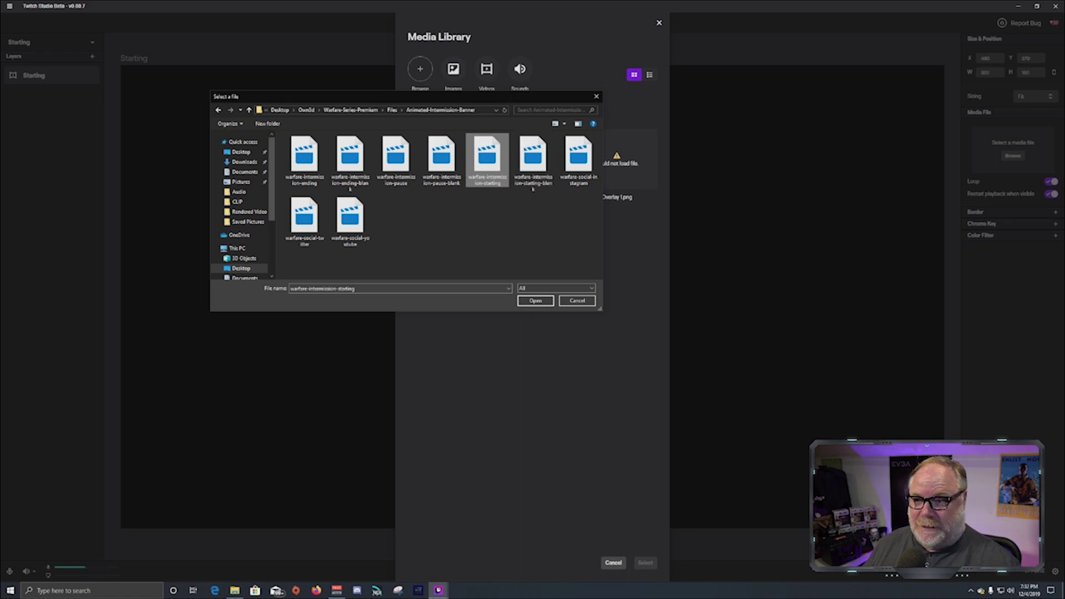
pyautogui.press('Return')
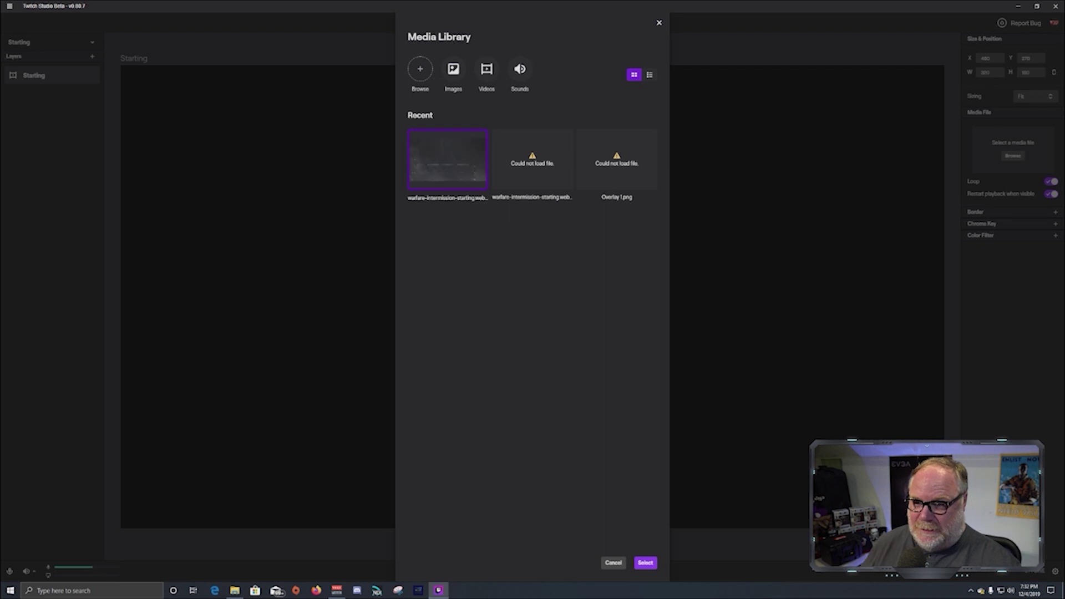
pyautogui.press('Return')
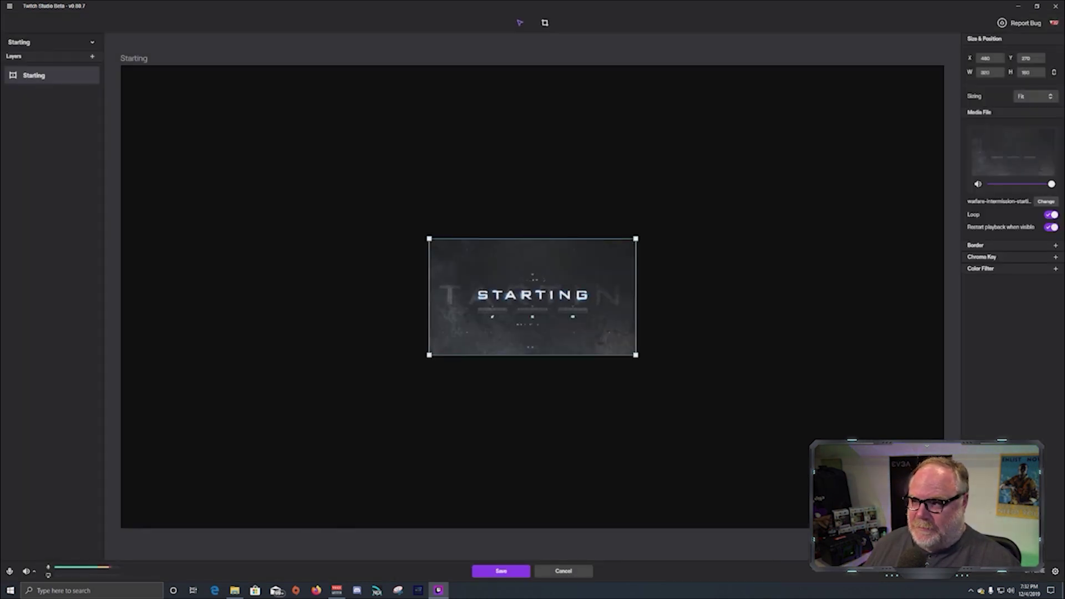
# Step: Enlarge the Starting video layer to fill the whole canvas at 1280 by 720
pyautogui.moveTo(635, 238); pyautogui.dragTo(945, 65)
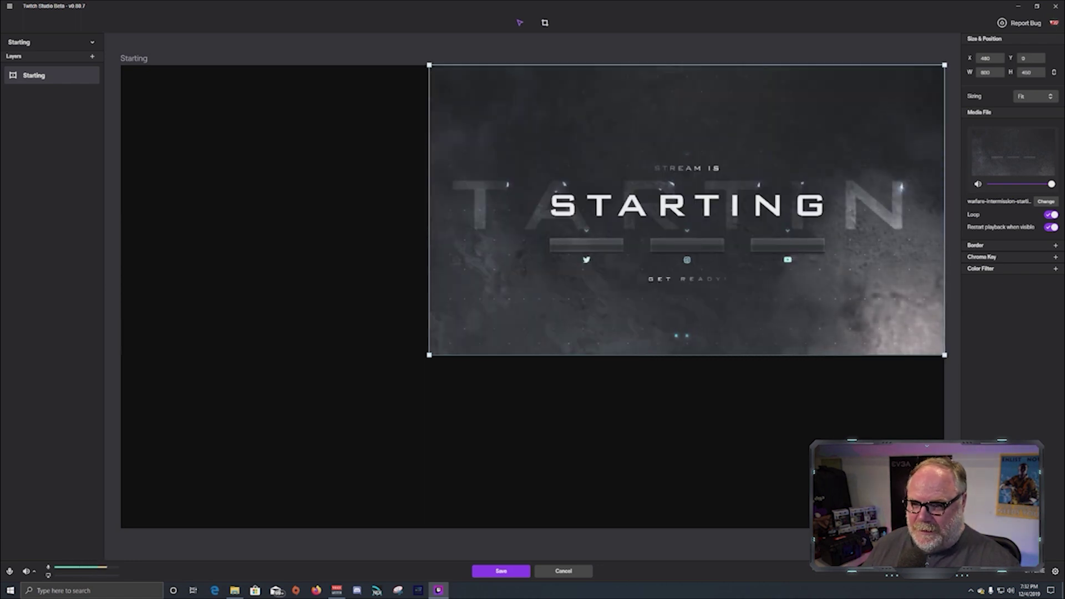
pyautogui.moveTo(429, 355); pyautogui.dragTo(120, 528)
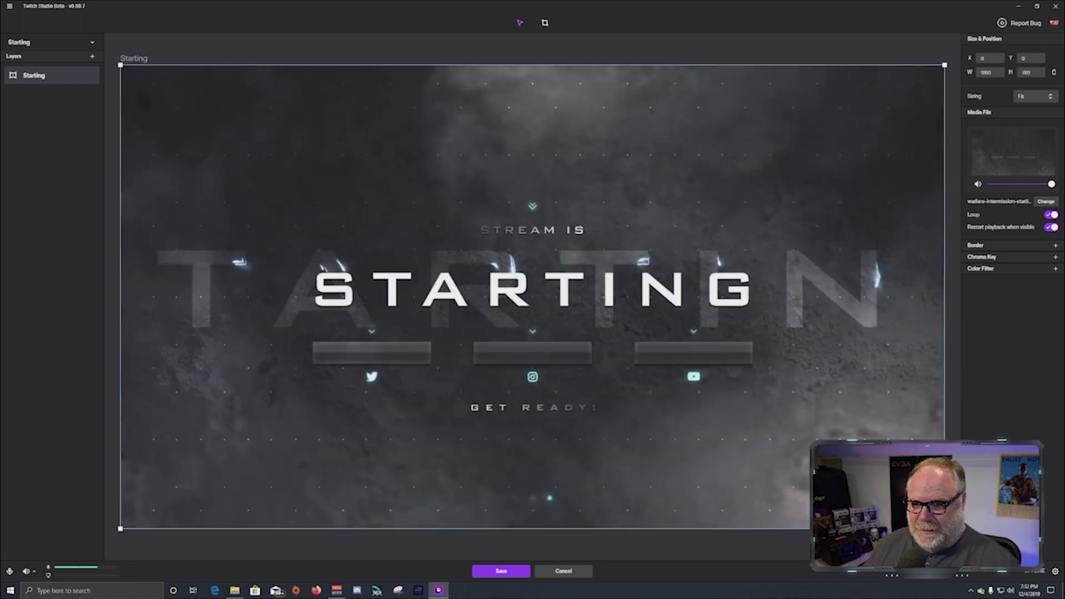
pyautogui.doubleClick(987, 72)
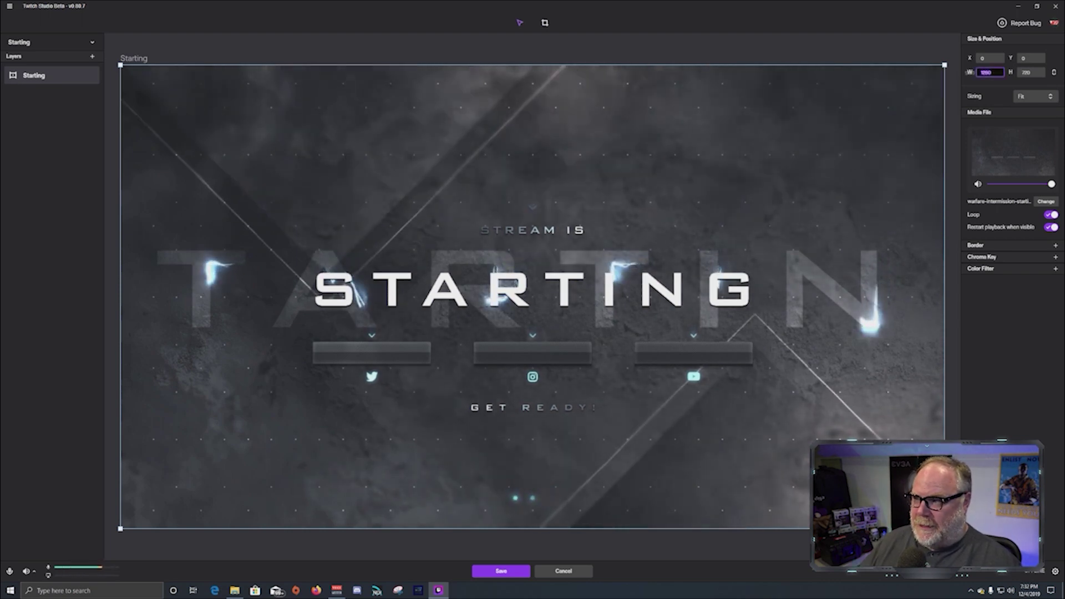
pyautogui.press('Tab')
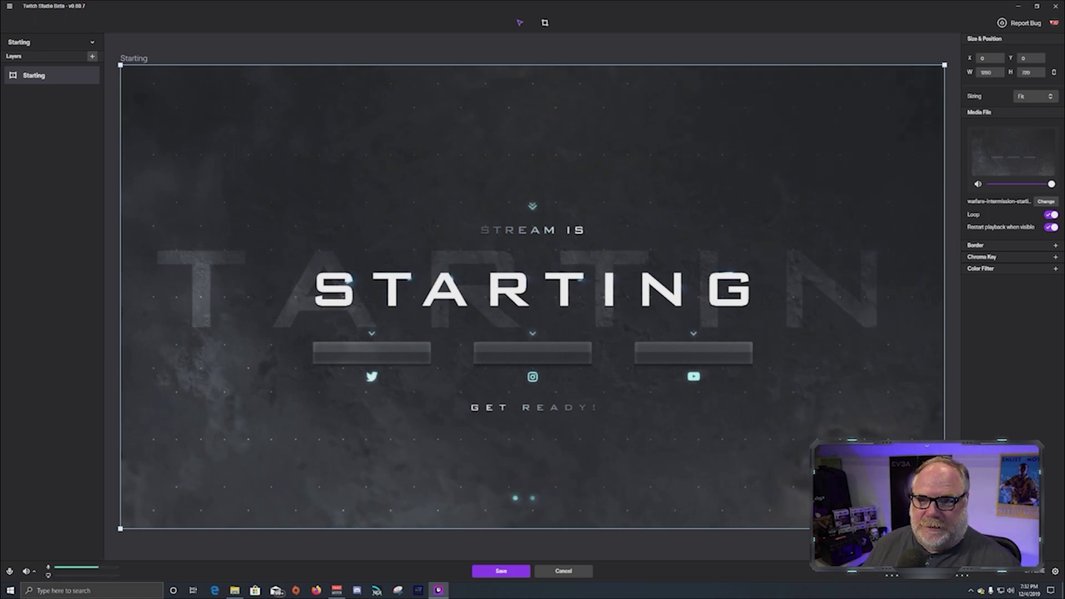
# Step: Add a text layer above the Starting video and name it Twitter
pyautogui.click(92, 56)
pyautogui.click(119, 123)
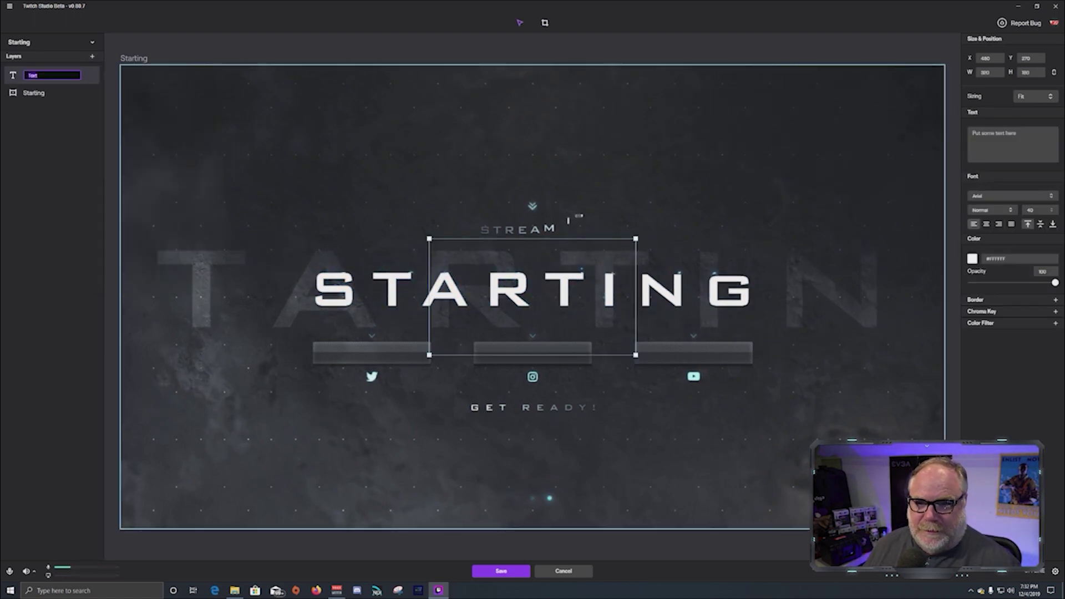
pyautogui.write('S')
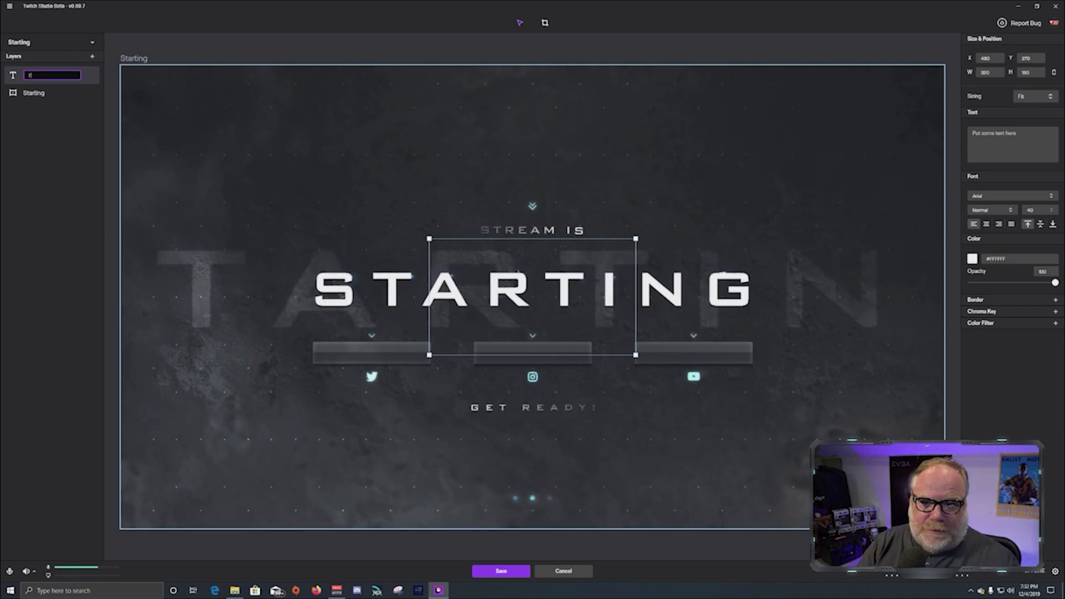
pyautogui.write('witter')
pyautogui.press('Return')
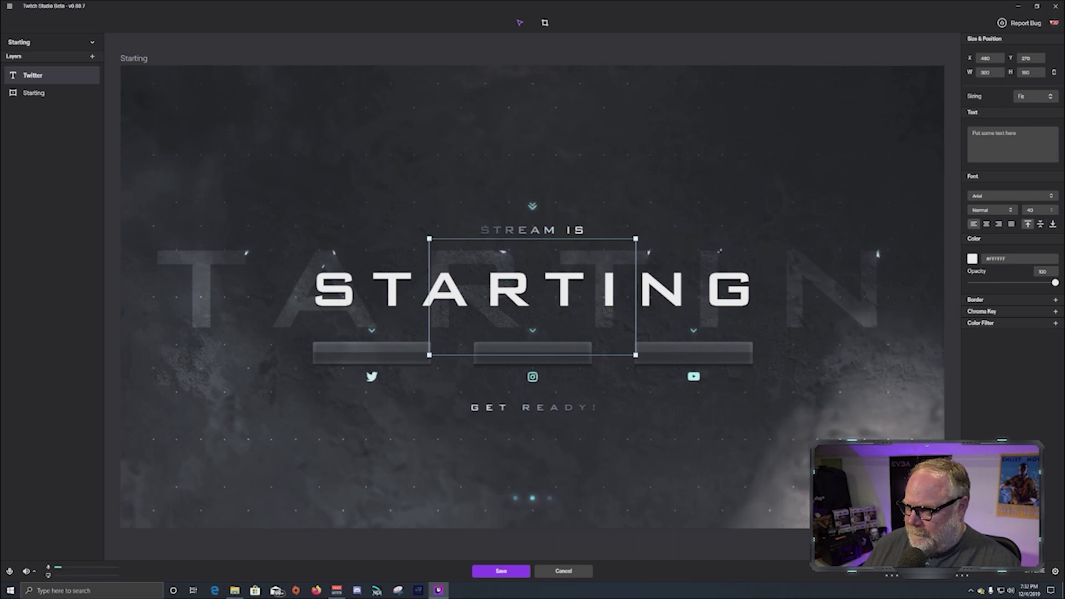
# Step: Set the Twitter text layer's font to Franklin Gothic Medium at size 18 with centered alignment
pyautogui.click(1020, 258)
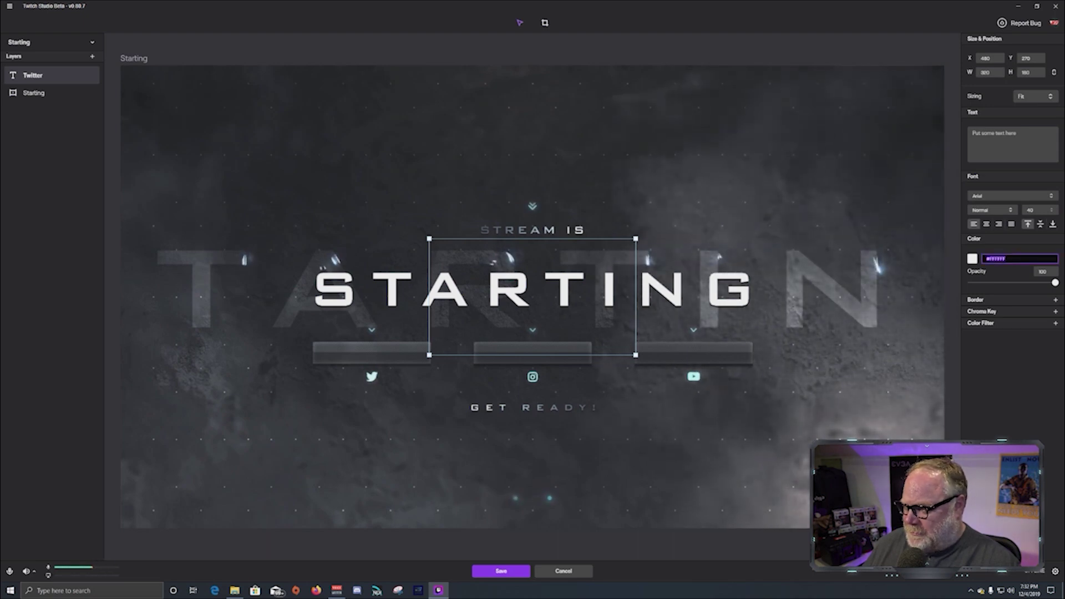
pyautogui.click(1012, 196)
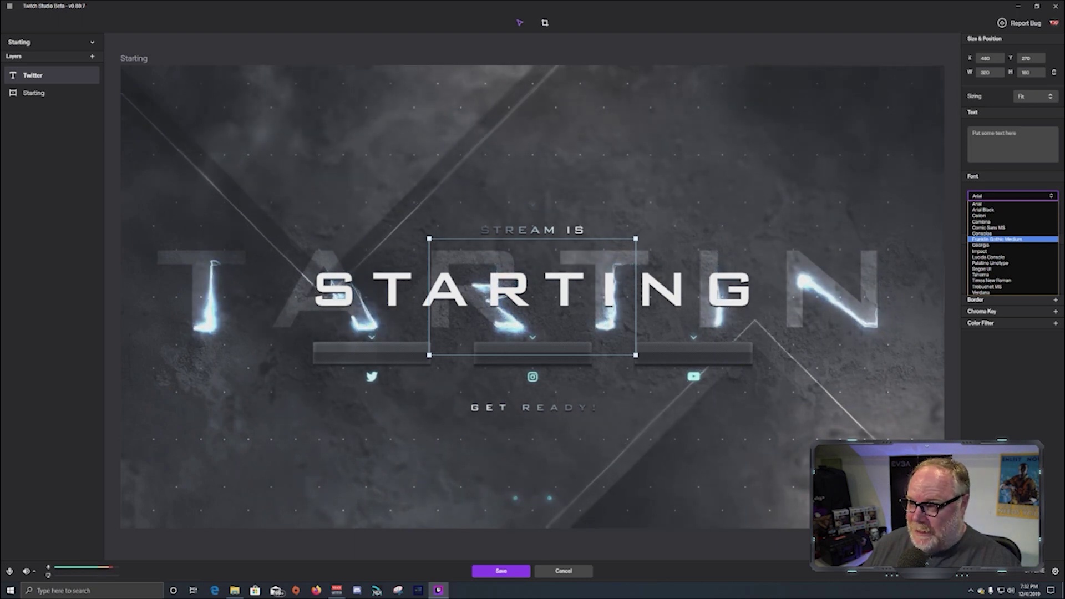
pyautogui.press('Return')
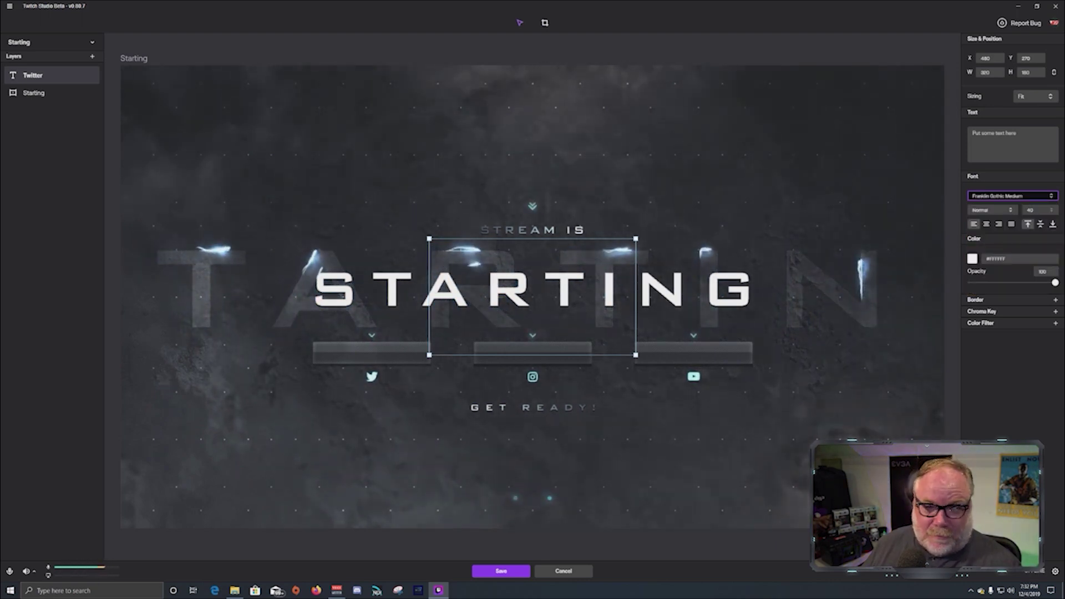
pyautogui.press('Tab')
pyautogui.hotkey('alt', 'Down')
pyautogui.press('Up')
pyautogui.press('Up')
pyautogui.press('Up')
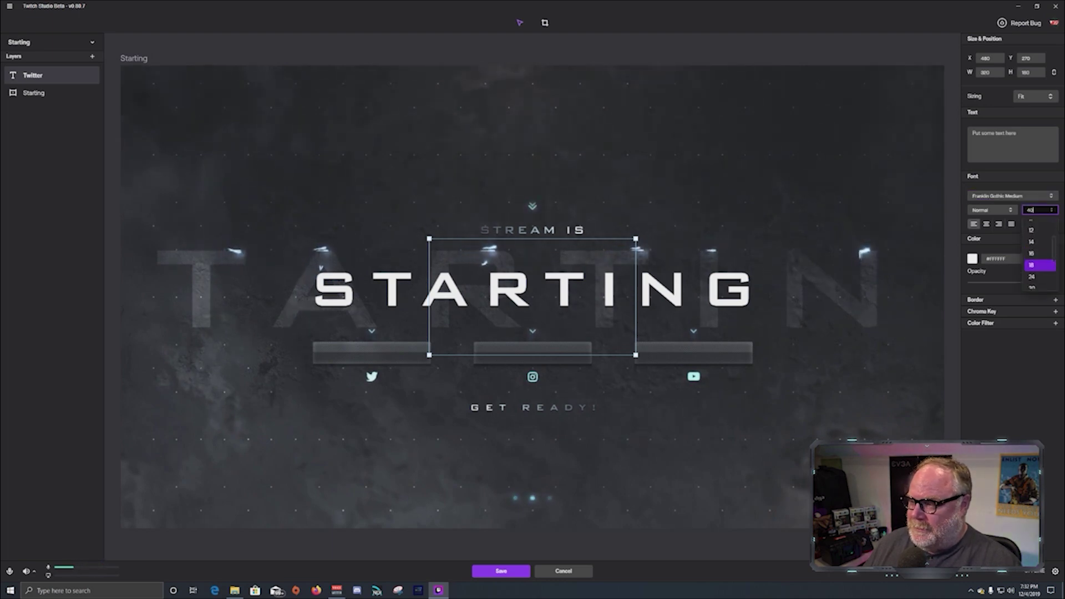
pyautogui.press('Return')
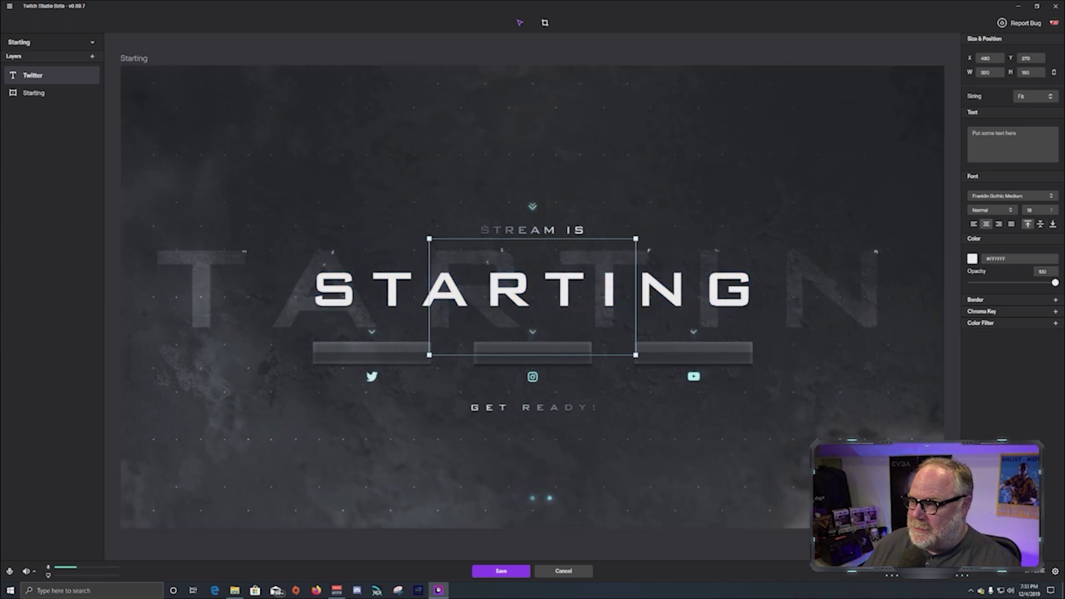
pyautogui.click(1013, 144)
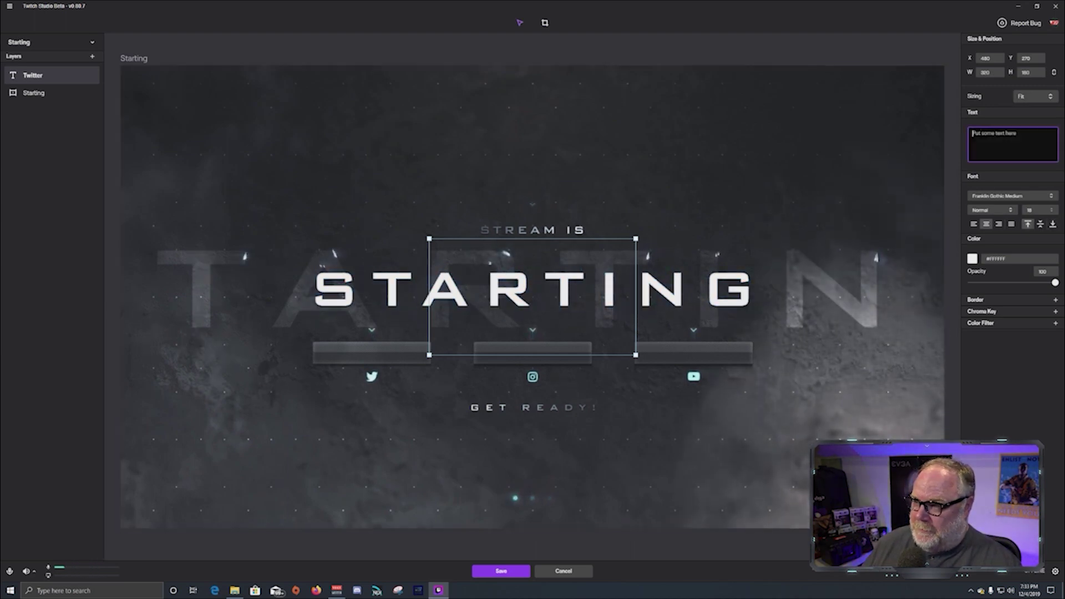
pyautogui.write('@G')
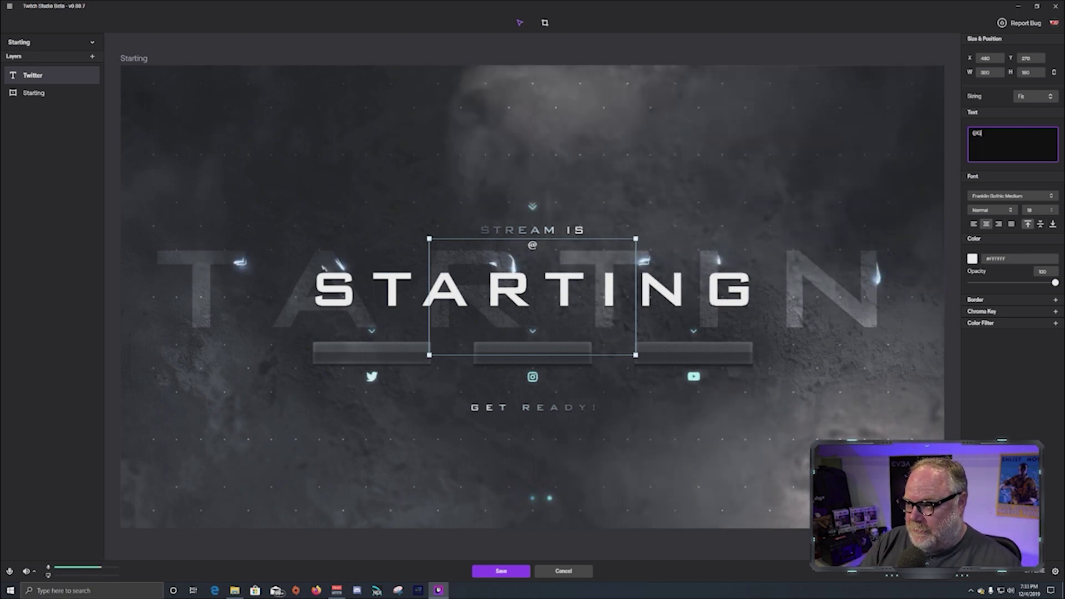
pyautogui.press('BackSpace')
pyautogui.write('Fr')
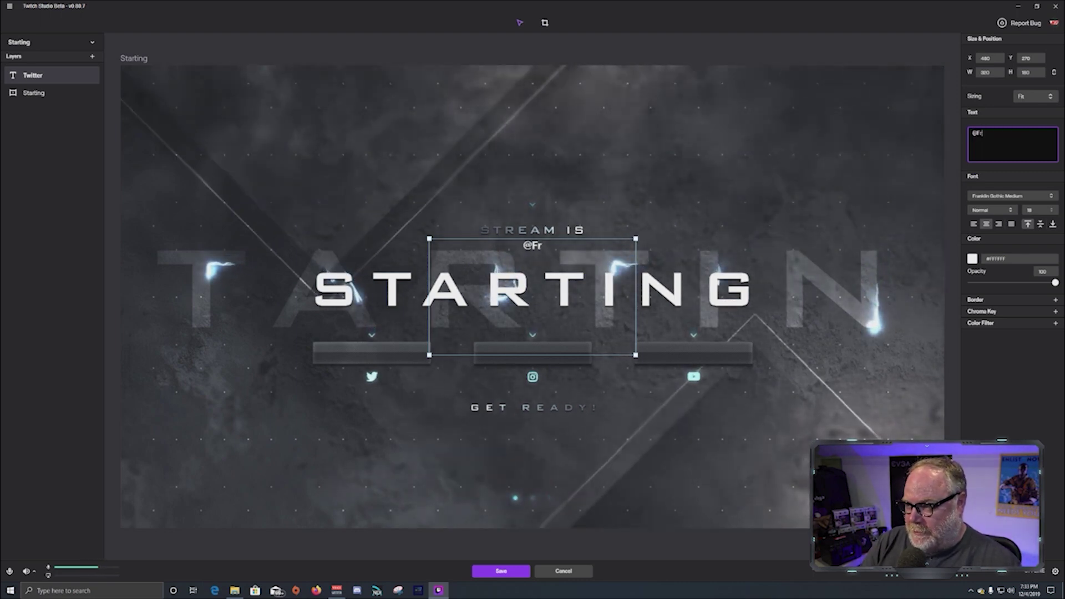
pyautogui.write('ugal_Streame')
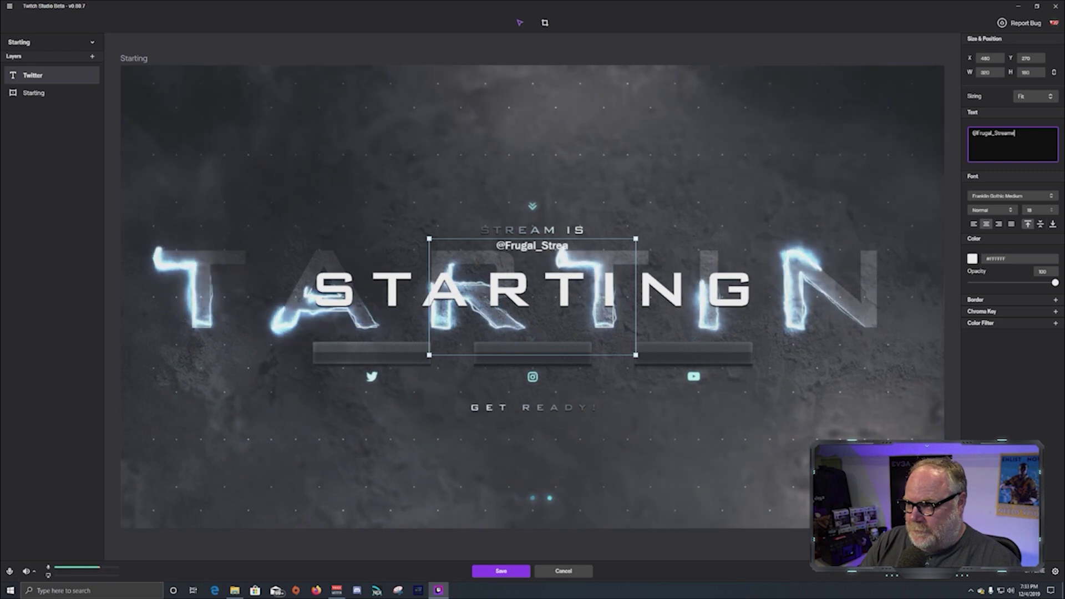
pyautogui.write('r')
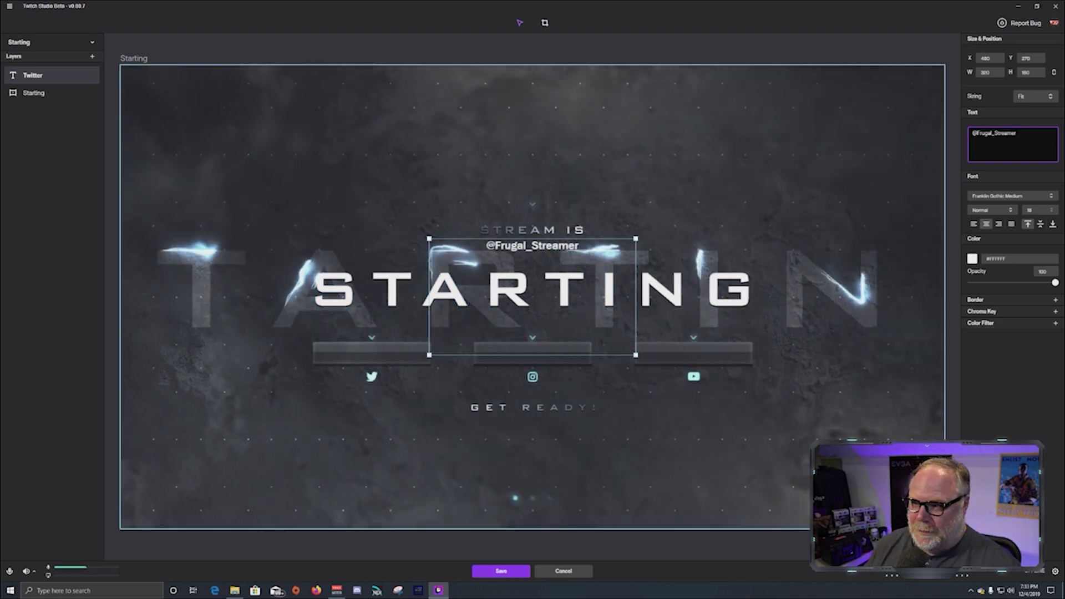
pyautogui.press('Tab')
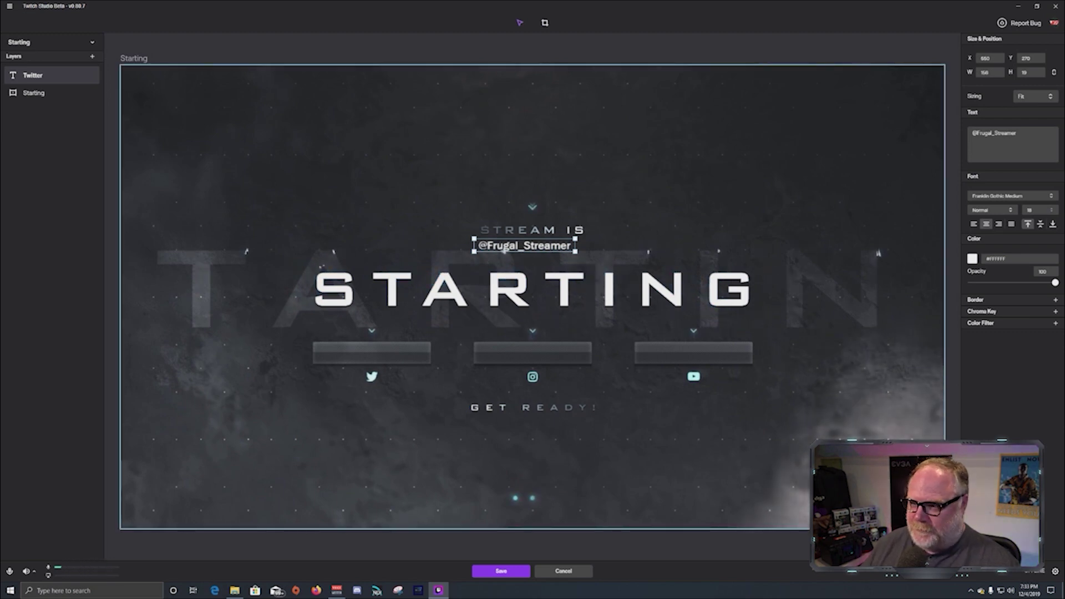
# Step: Place the tightly fitted Twitter text box on the empty bar above the Twitter icon and save the Starting layout
pyautogui.moveTo(503, 249); pyautogui.dragTo(372, 353)
pyautogui.click(382, 430)
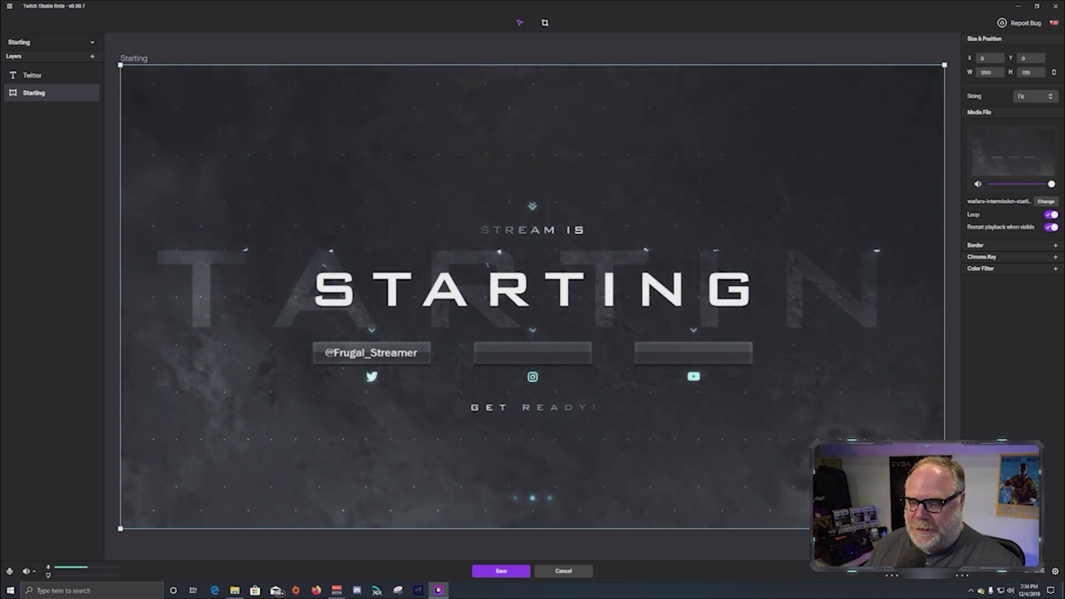
pyautogui.click(501, 571)
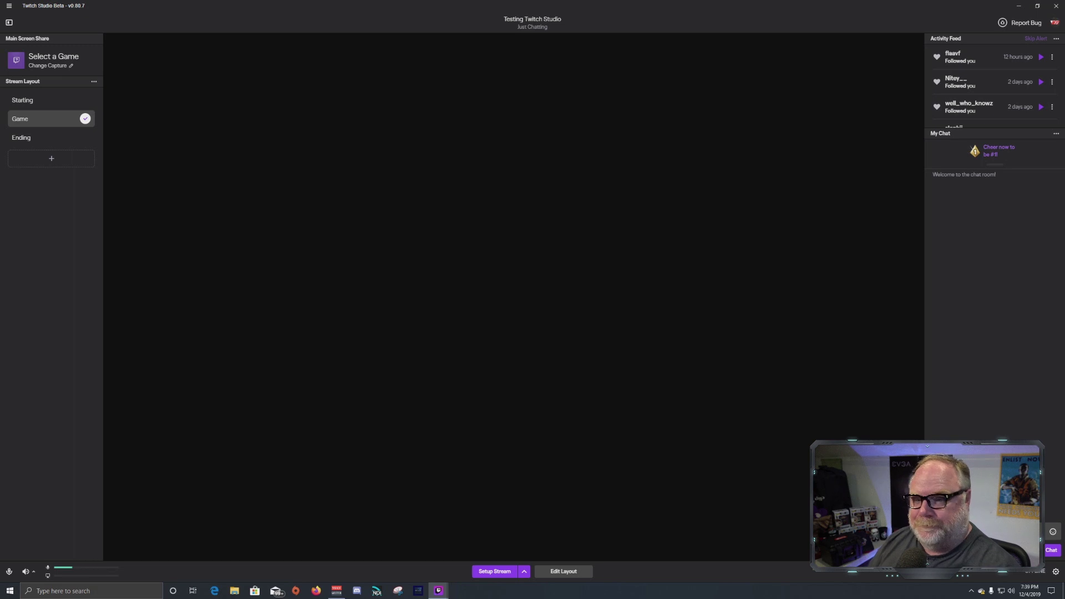
# Step: Open the Game layout for editing and add a media layer named Cam Frame
pyautogui.doubleClick(45, 119)
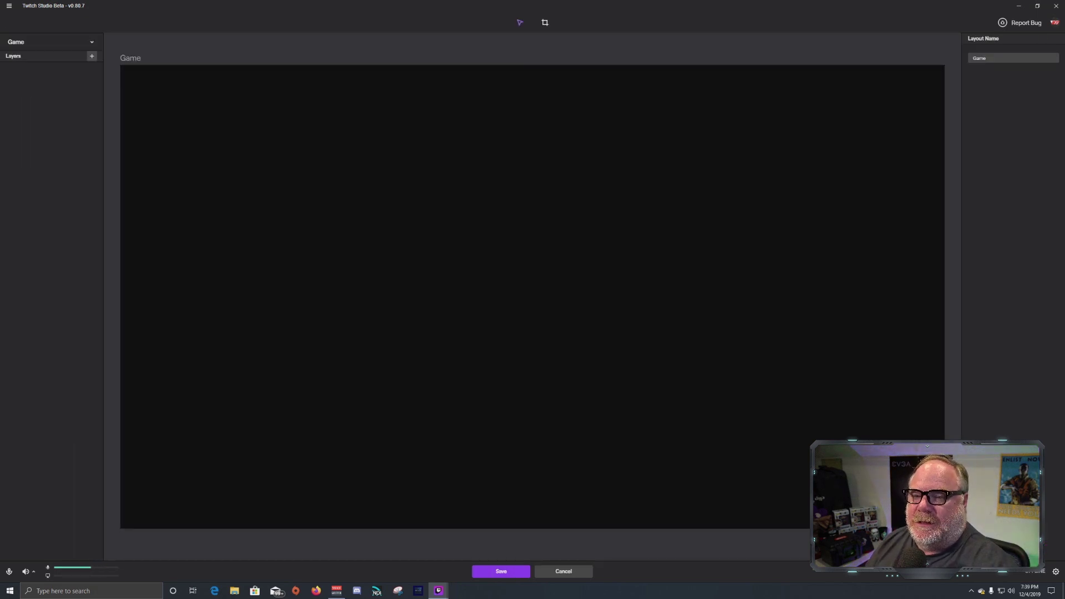
pyautogui.click(91, 56)
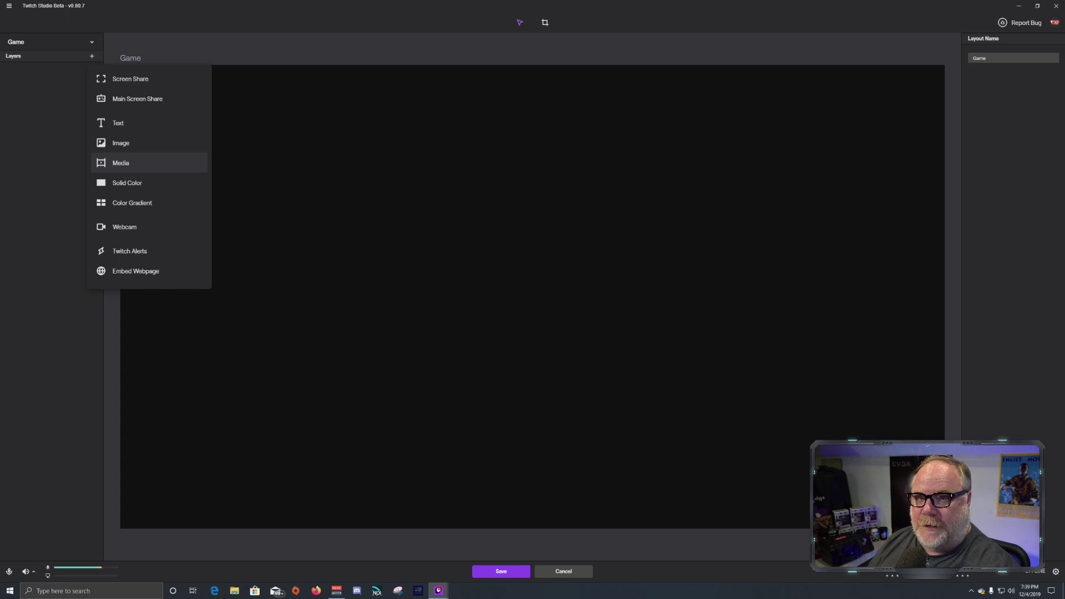
pyautogui.click(121, 163)
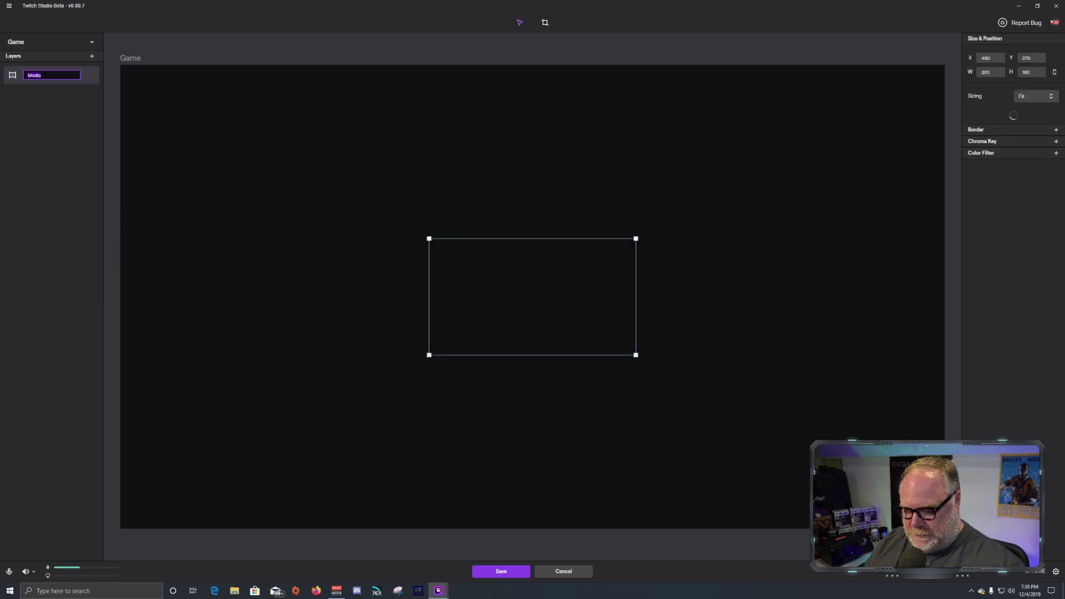
pyautogui.write('c')
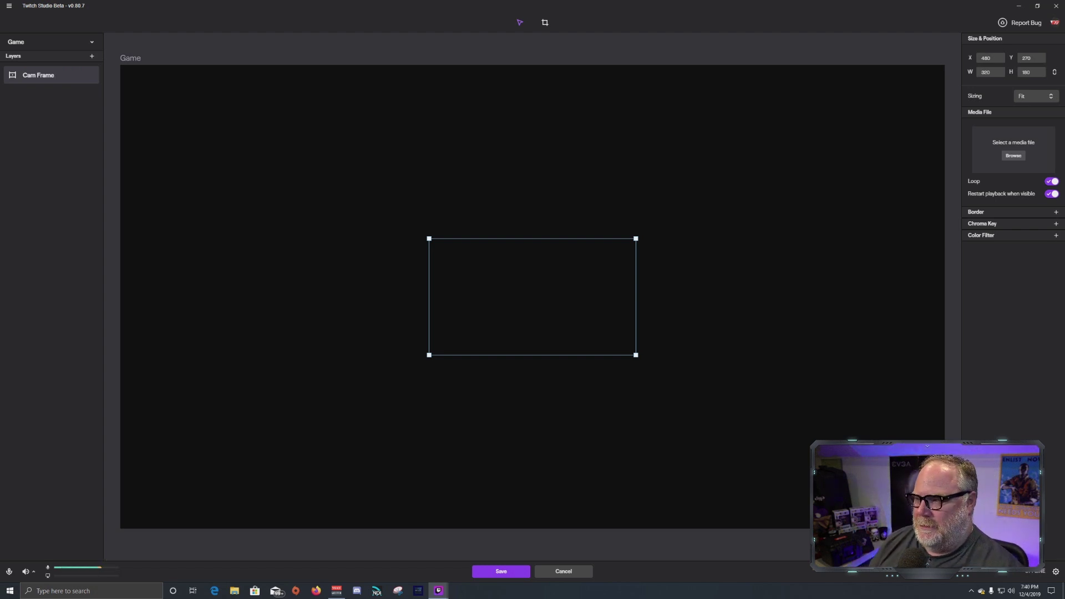
# Step: Load warfare-webcam-blank.webm from the recent media files into the Cam Frame layer
pyautogui.click(1014, 155)
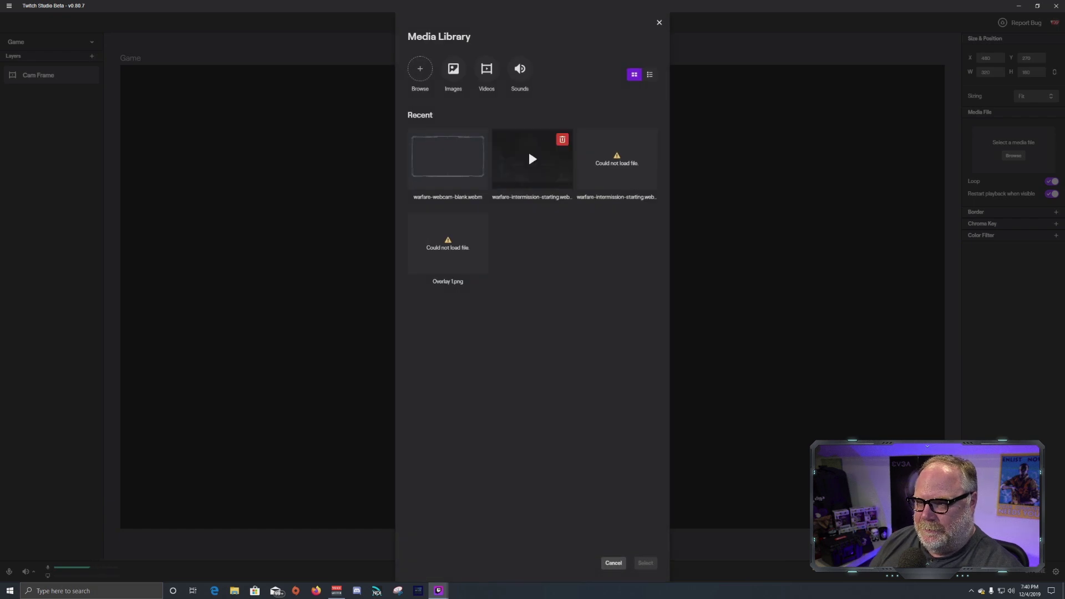
pyautogui.moveTo(444, 149)
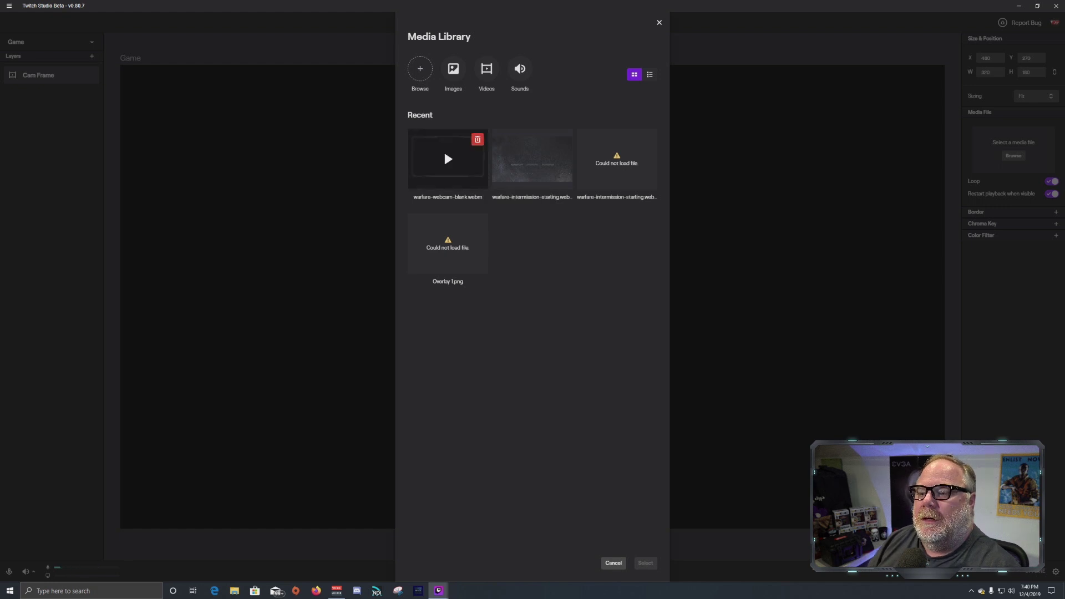
pyautogui.click(444, 148)
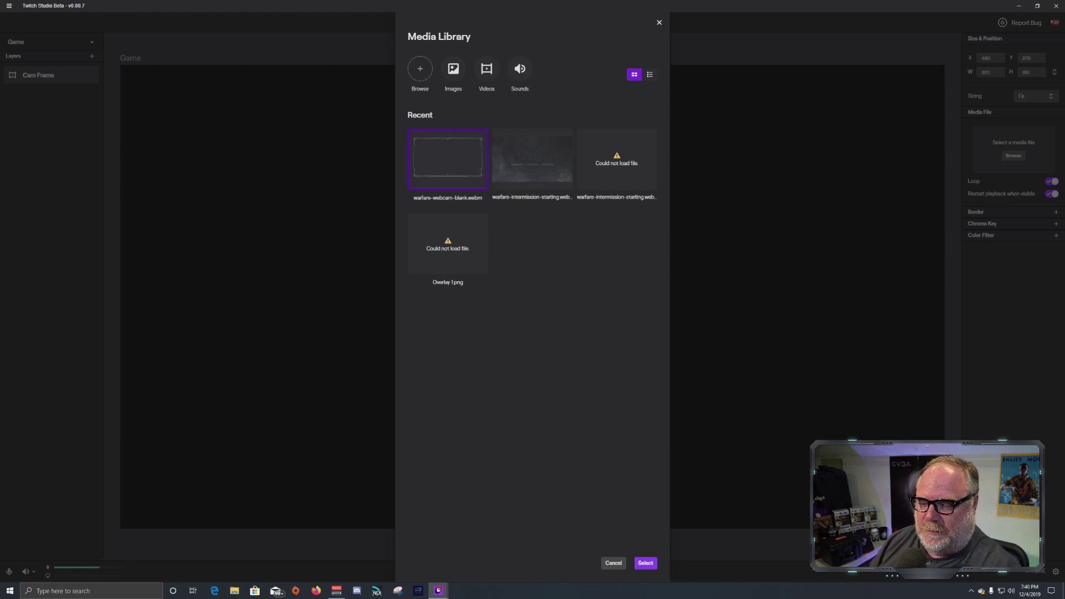
pyautogui.click(645, 563)
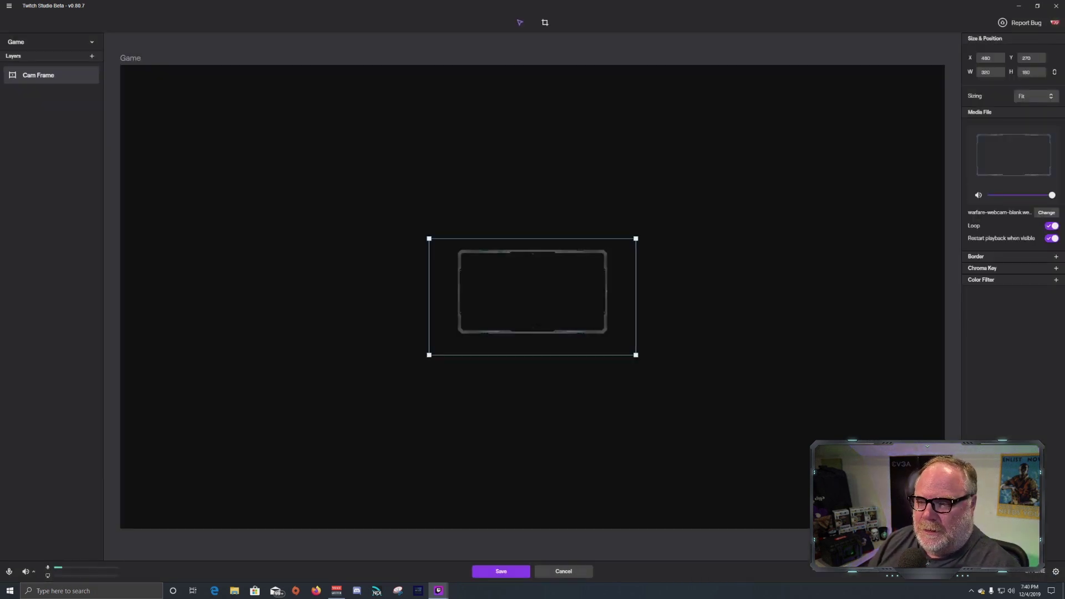
# Step: Enlarge the camera frame to about 390 by 228 at the canvas's left edge and lock its layer
pyautogui.moveTo(636, 239); pyautogui.dragTo(682, 209)
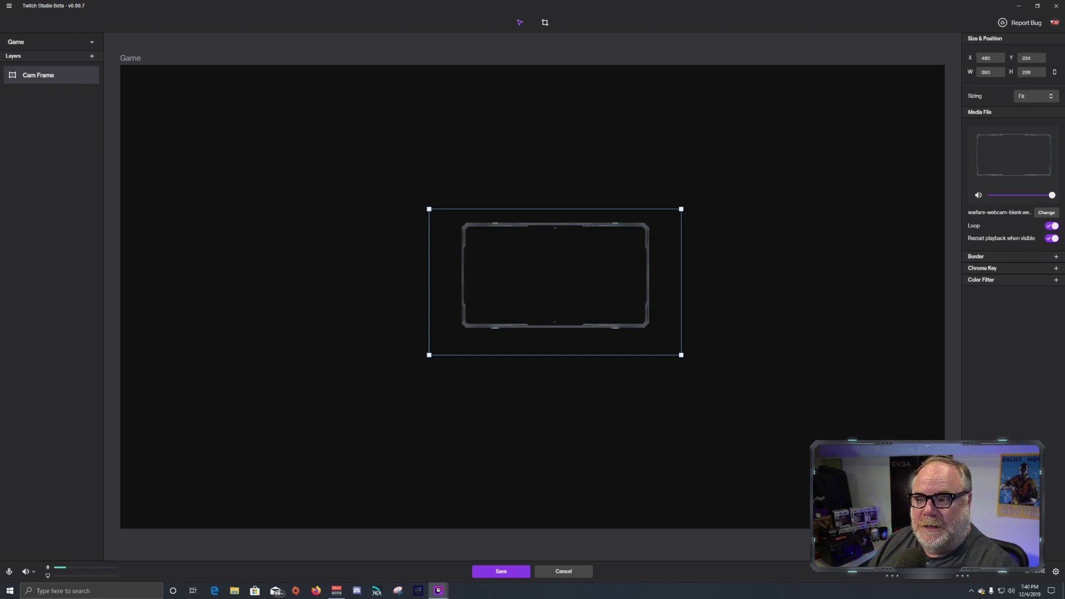
pyautogui.moveTo(554, 282); pyautogui.dragTo(245, 287)
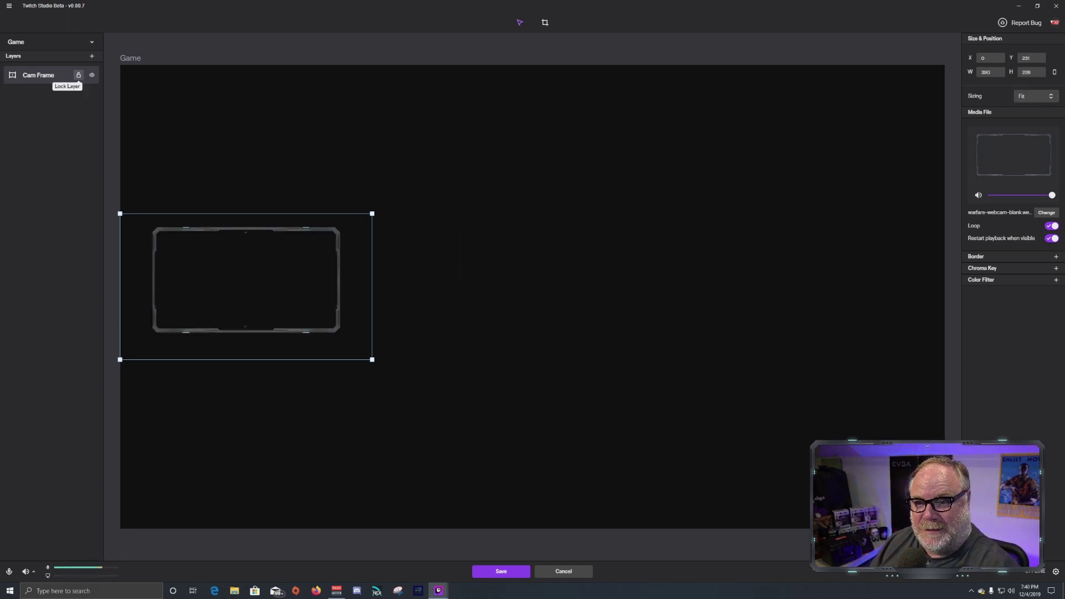
pyautogui.click(78, 78)
pyautogui.press('Escape')
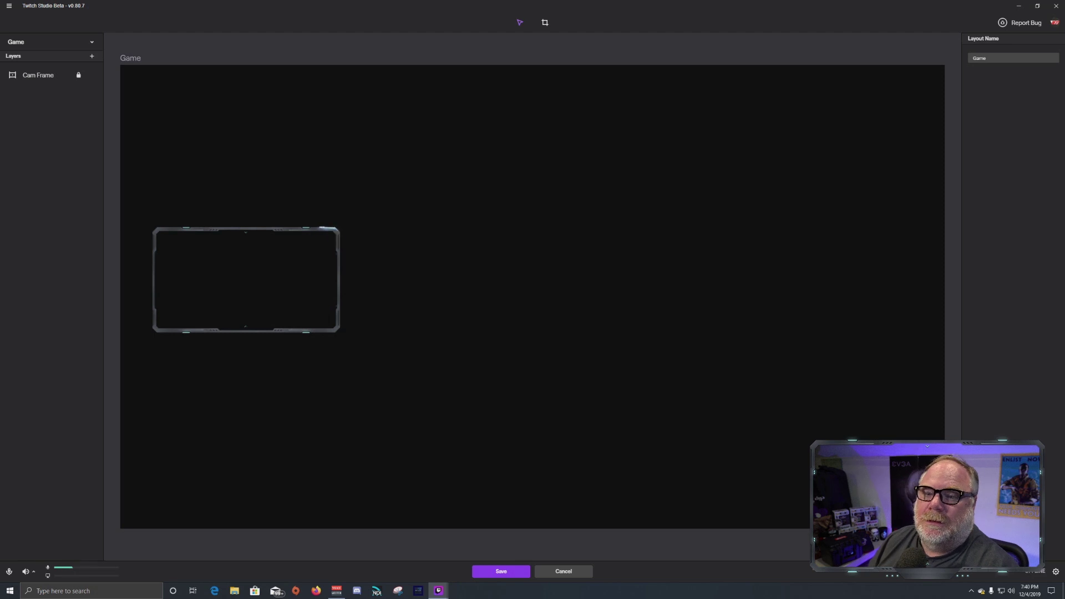
# Step: Add a webcam layer to the Game layout using the HD Pro Webcam C920 device
pyautogui.click(92, 56)
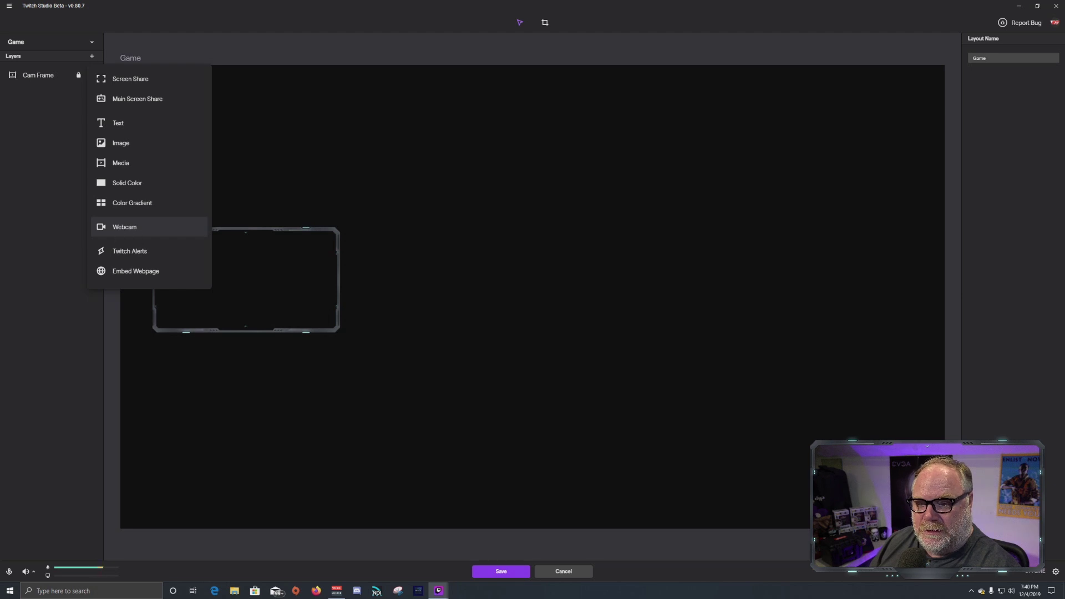
pyautogui.click(125, 227)
pyautogui.click(1013, 131)
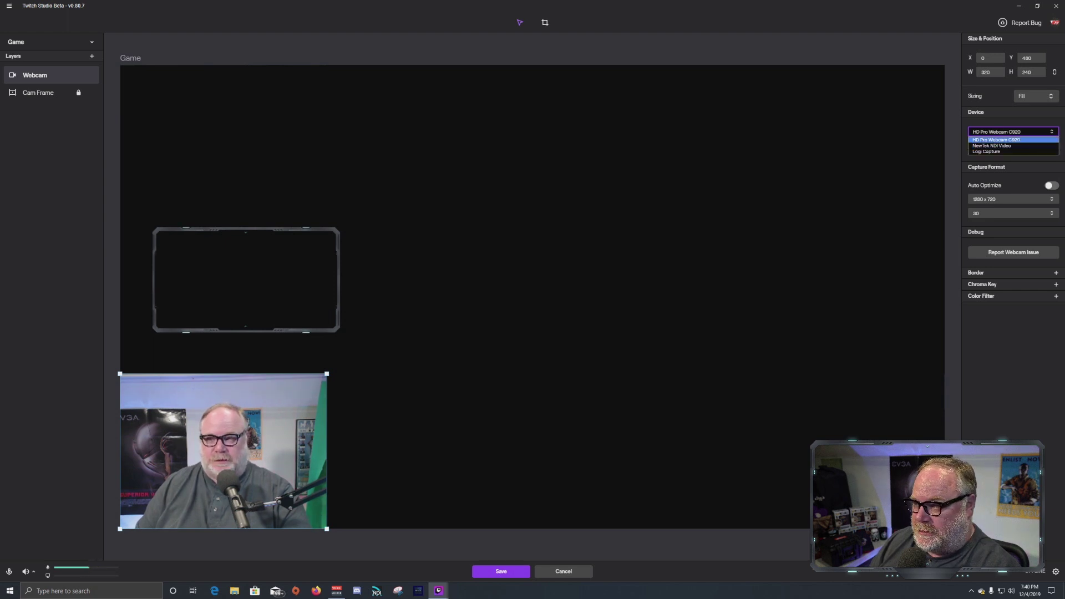
pyautogui.press('Return')
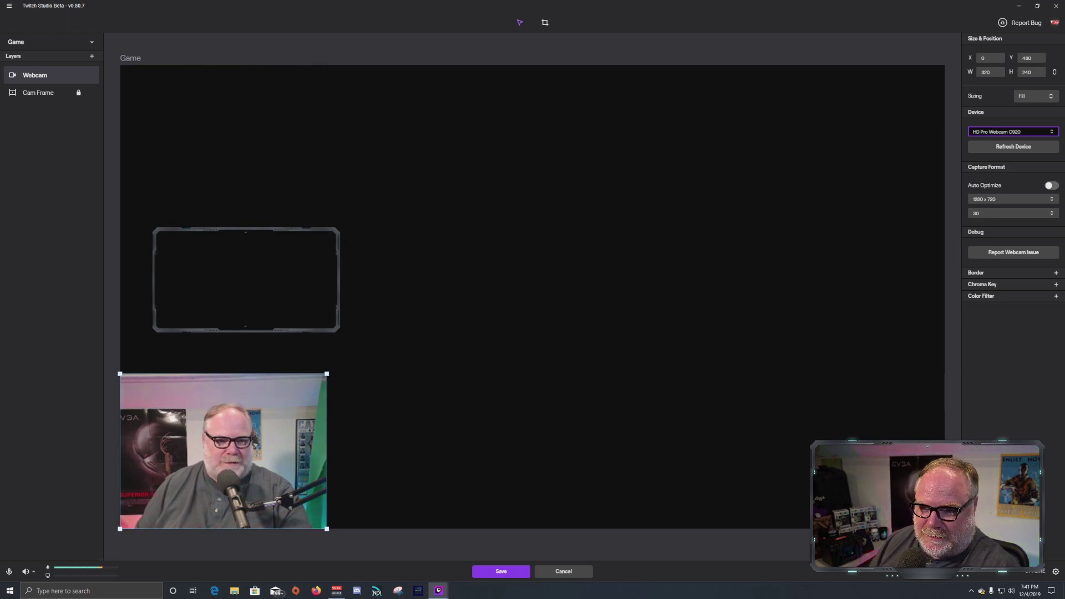
# Step: Fit the webcam video to the camera frame at about 292 by 161 and move its layer below Cam Frame
pyautogui.moveTo(224, 451); pyautogui.dragTo(451, 451)
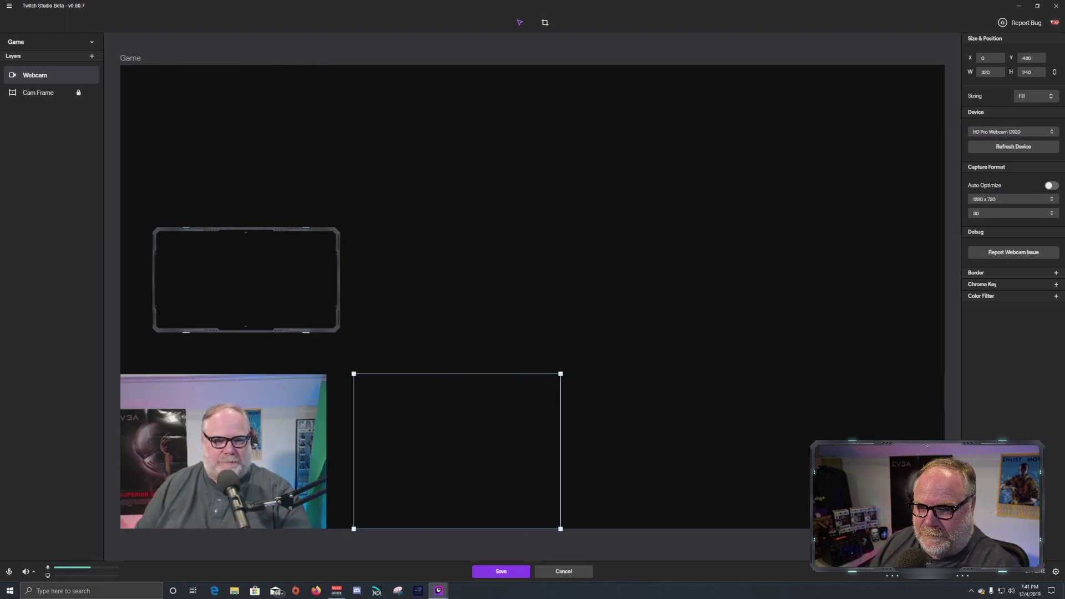
pyautogui.moveTo(555, 373); pyautogui.dragTo(623, 389)
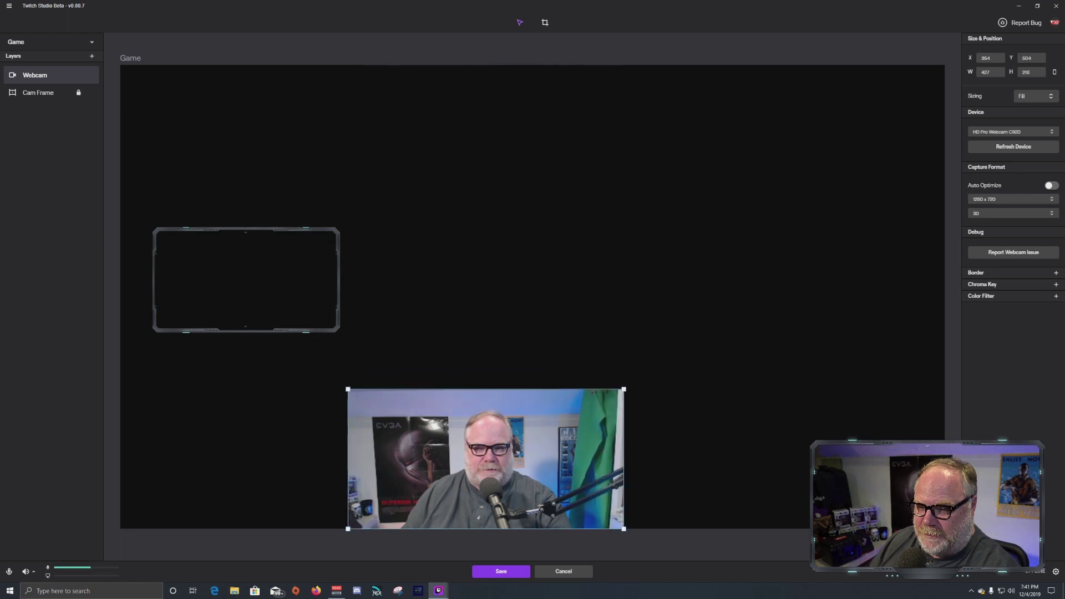
pyautogui.moveTo(530, 389); pyautogui.dragTo(512, 390)
pyautogui.moveTo(433, 460); pyautogui.dragTo(437, 460)
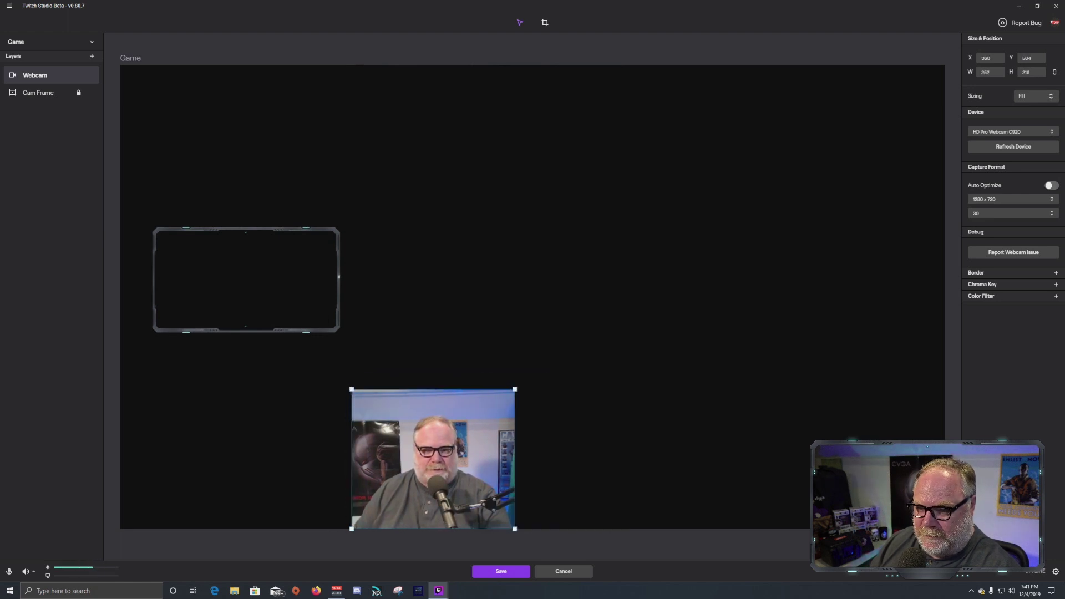
pyautogui.moveTo(516, 389); pyautogui.dragTo(630, 378)
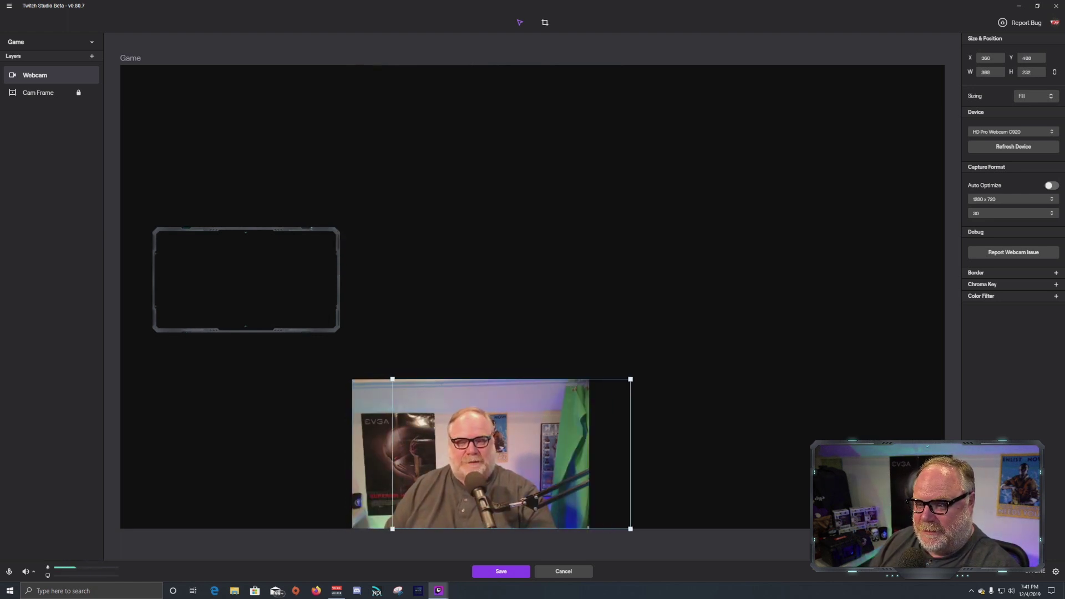
pyautogui.moveTo(352, 379); pyautogui.dragTo(394, 379)
pyautogui.moveTo(513, 454); pyautogui.dragTo(519, 294)
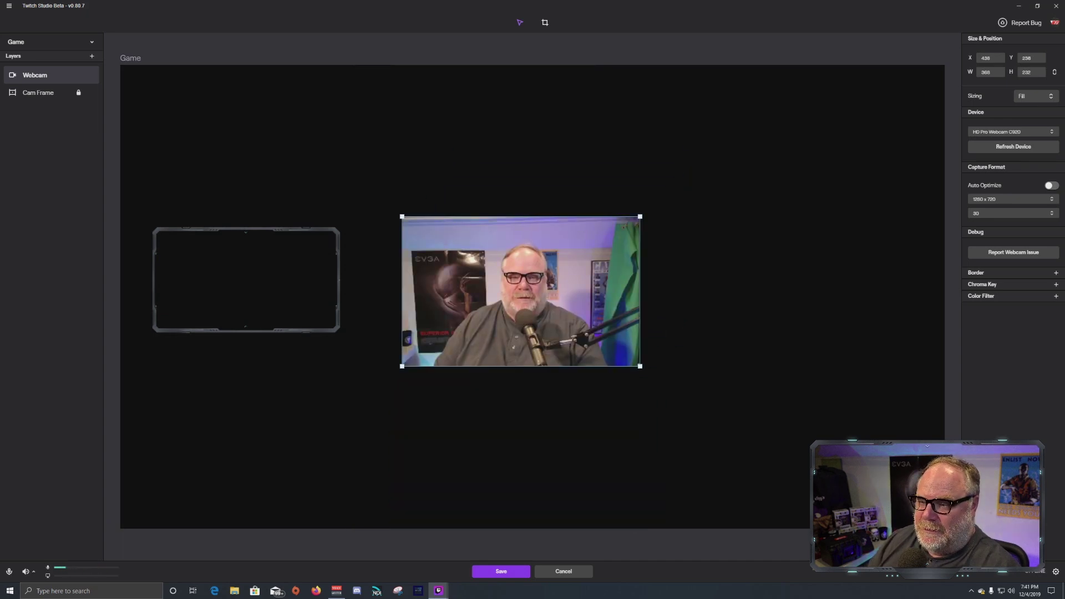
pyautogui.moveTo(637, 222); pyautogui.dragTo(632, 228)
pyautogui.moveTo(519, 296); pyautogui.dragTo(268, 298)
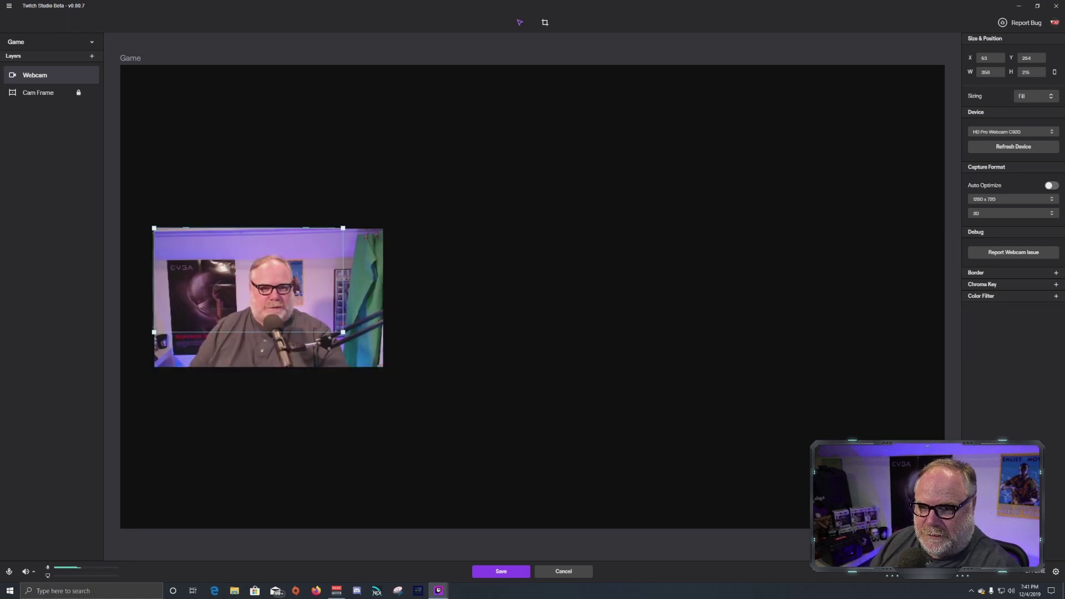
pyautogui.moveTo(343, 332); pyautogui.dragTo(343, 332)
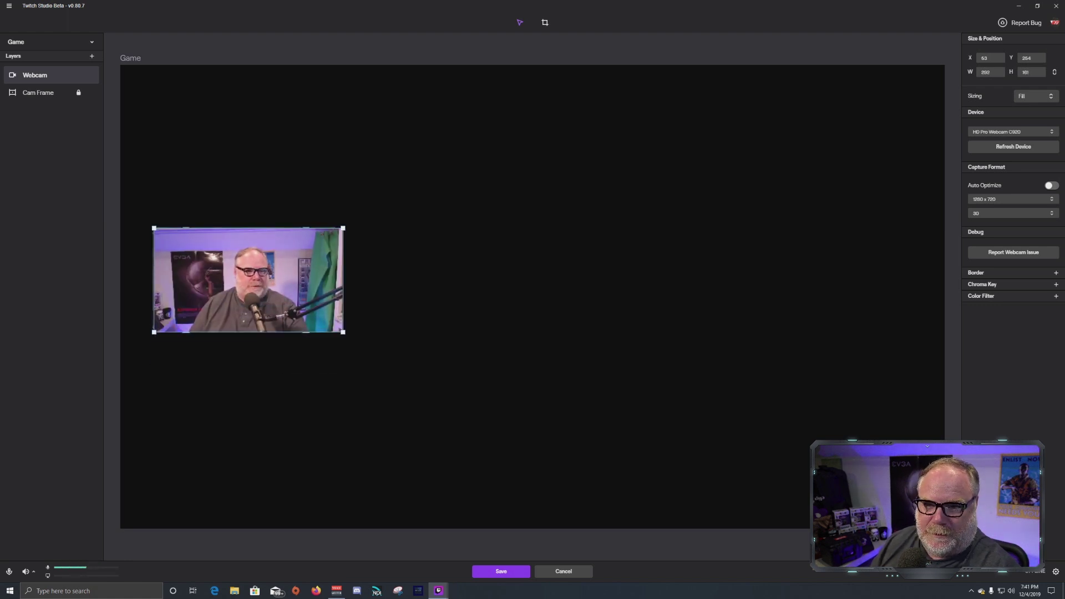
pyautogui.moveTo(44, 76); pyautogui.dragTo(43, 102)
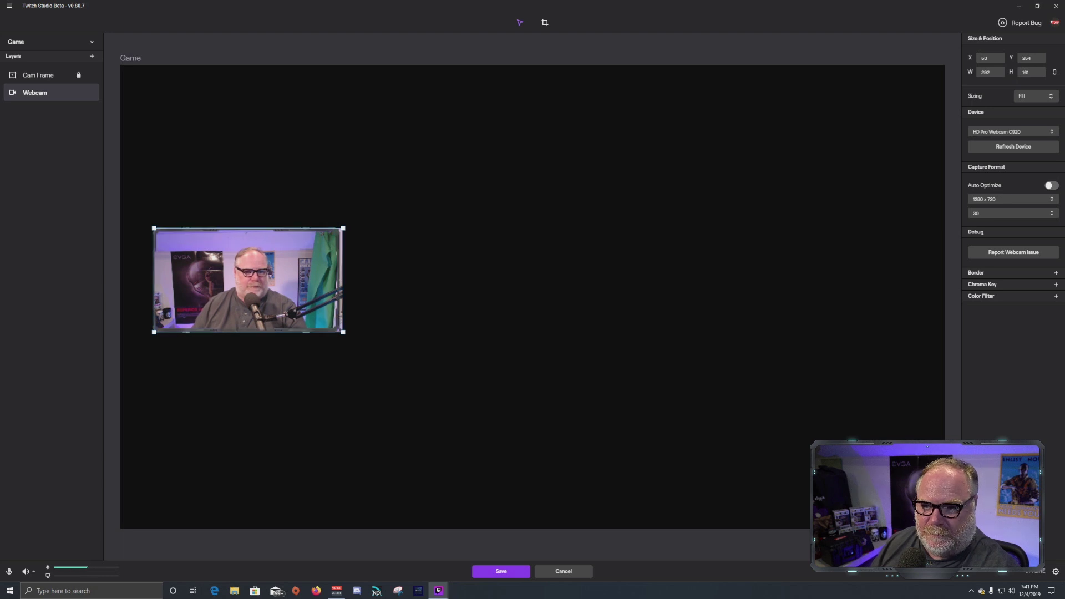
# Step: Shrink the webcam video to about 284 by 159 so it fits inside the camera frame, and lock the Webcam layer
pyautogui.click(421, 310)
pyautogui.click(248, 280)
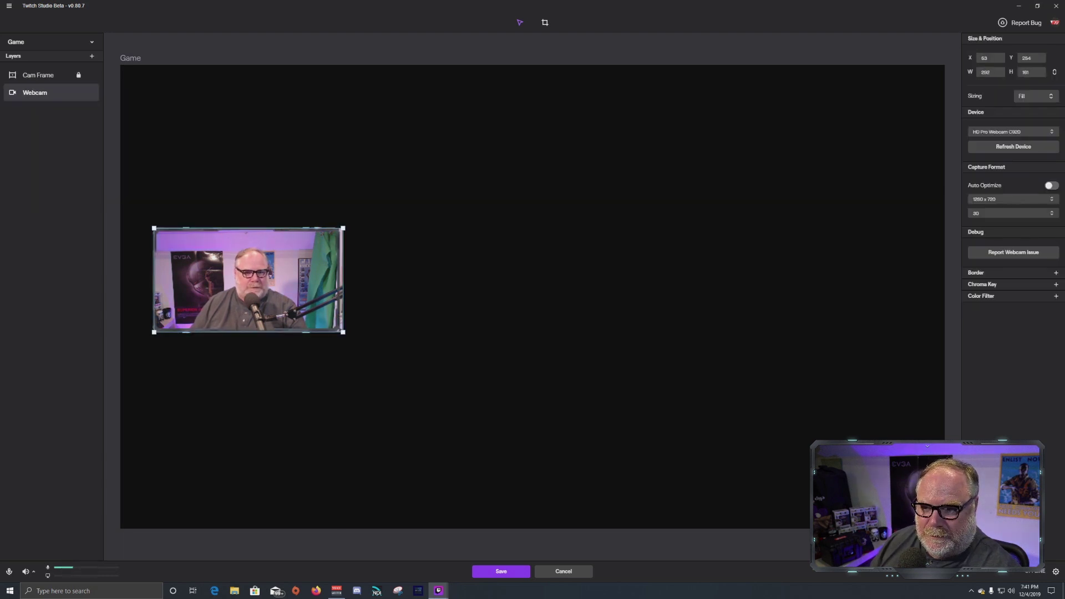
pyautogui.moveTo(343, 280); pyautogui.dragTo(339, 280)
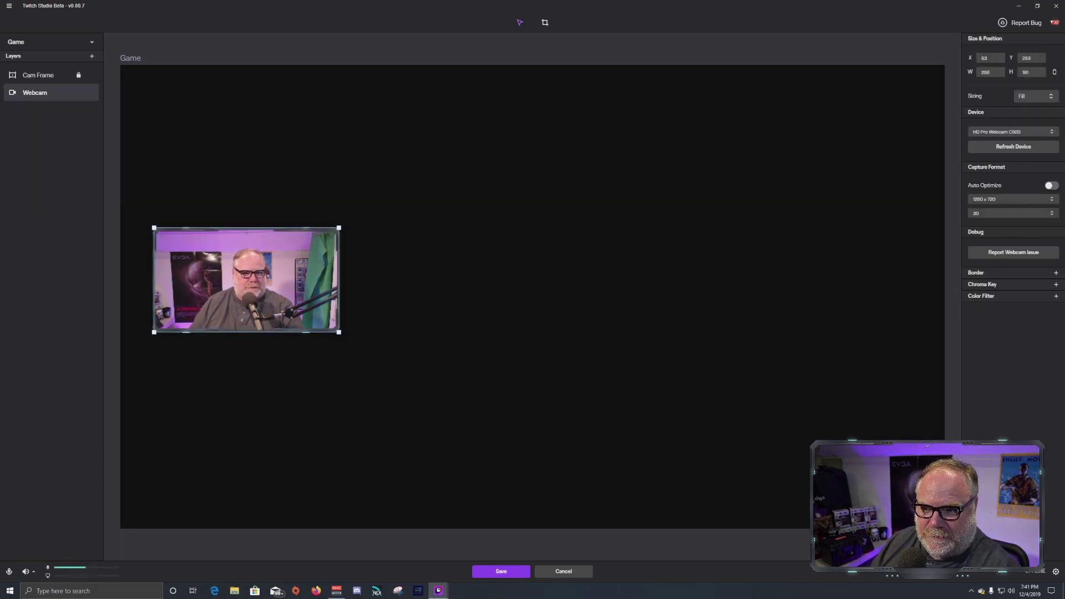
pyautogui.click(421, 310)
pyautogui.click(248, 280)
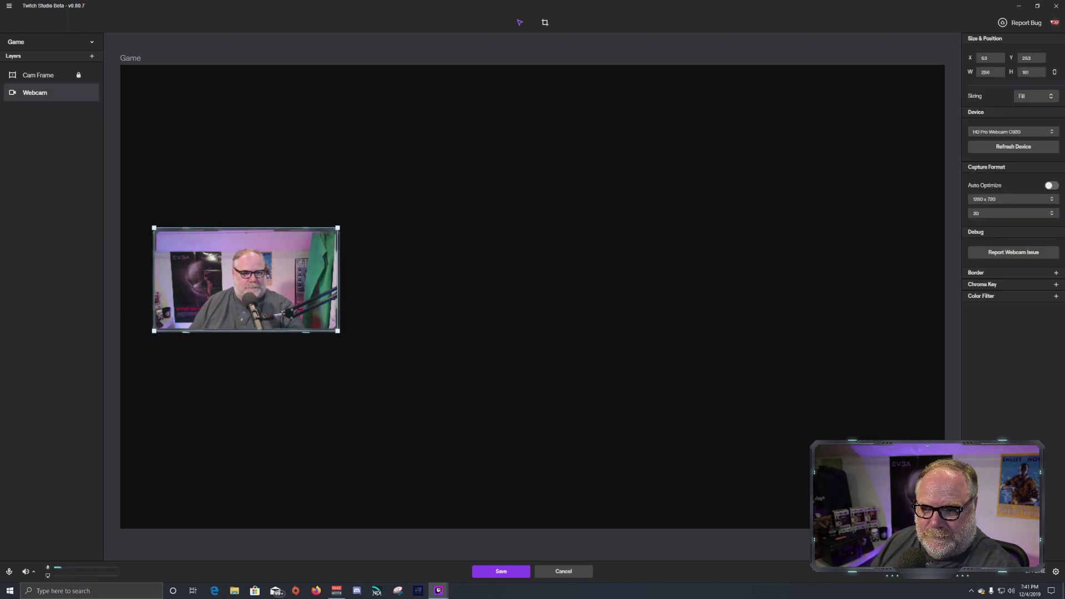
pyautogui.press('Escape')
pyautogui.click(246, 280)
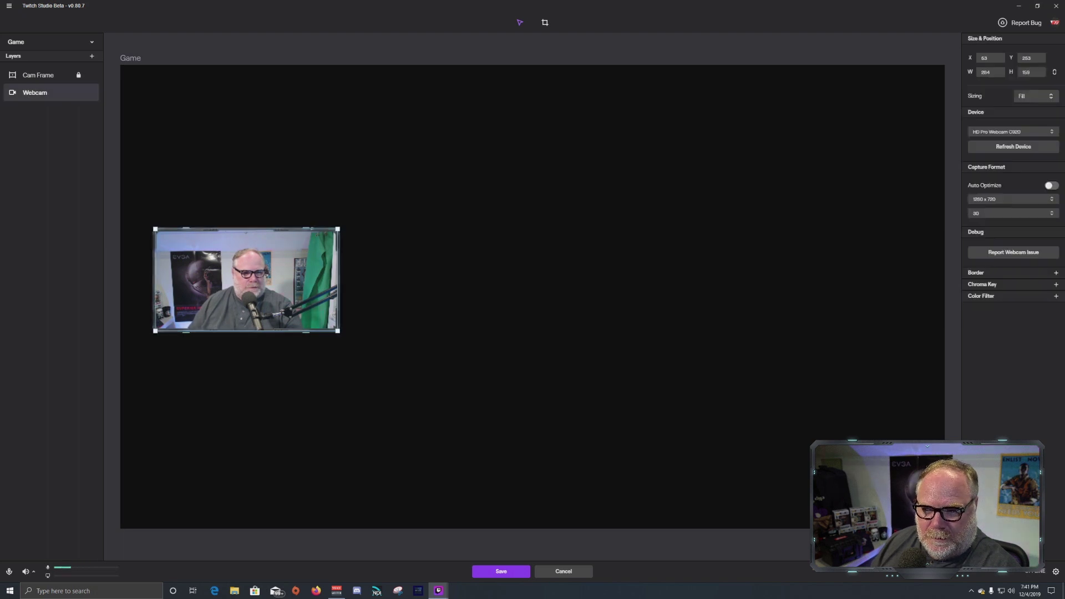
pyautogui.press('Escape')
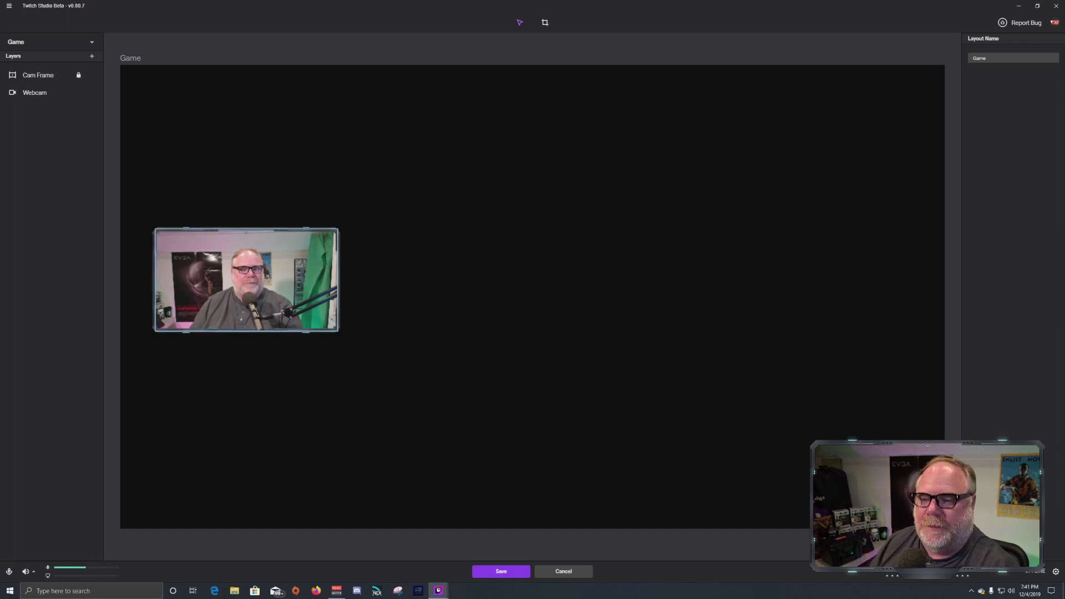
pyautogui.moveTo(78, 94)
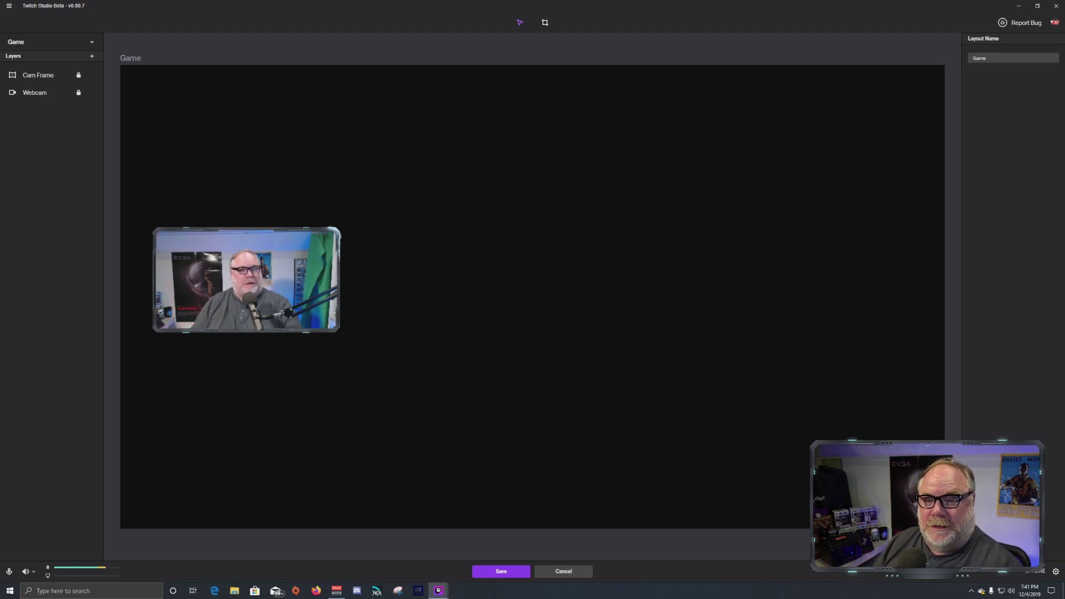
# Step: Add a Screen Share layer named Display Capture to the Game layout
pyautogui.click(92, 56)
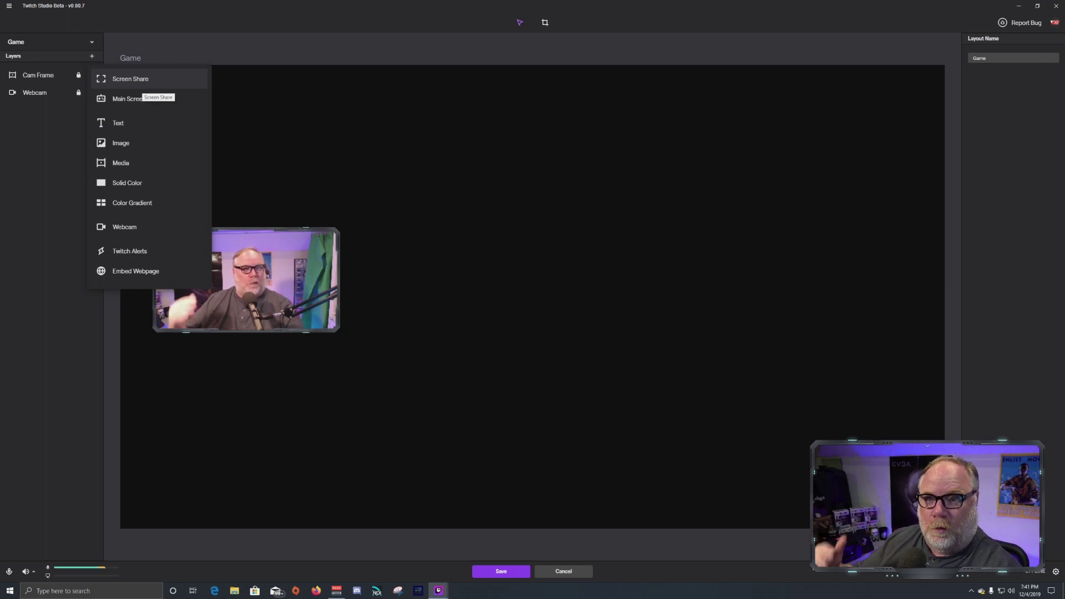
pyautogui.click(142, 83)
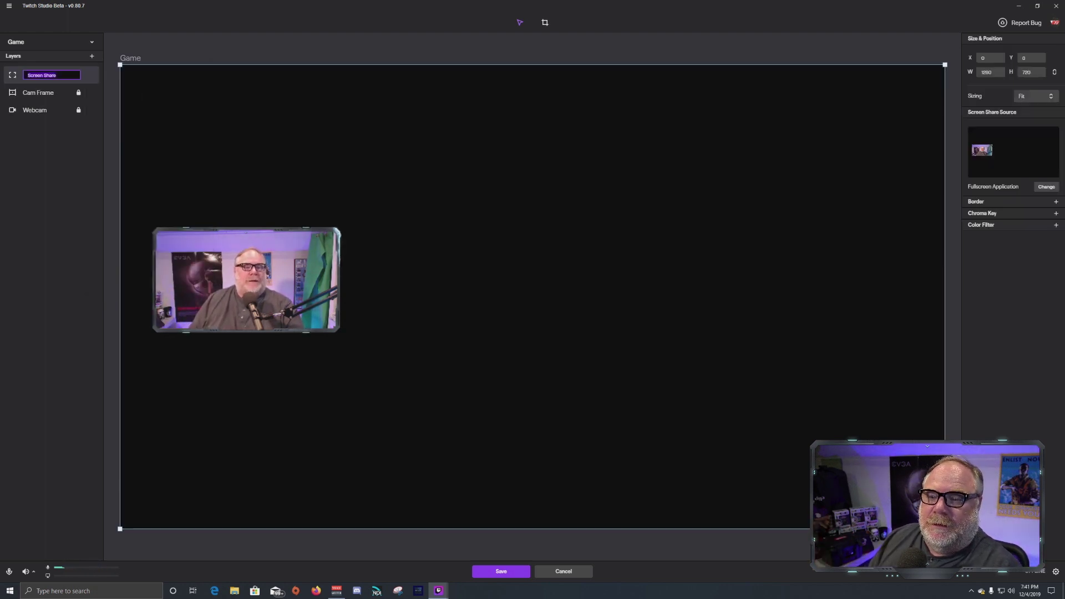
pyautogui.press('BackSpace')
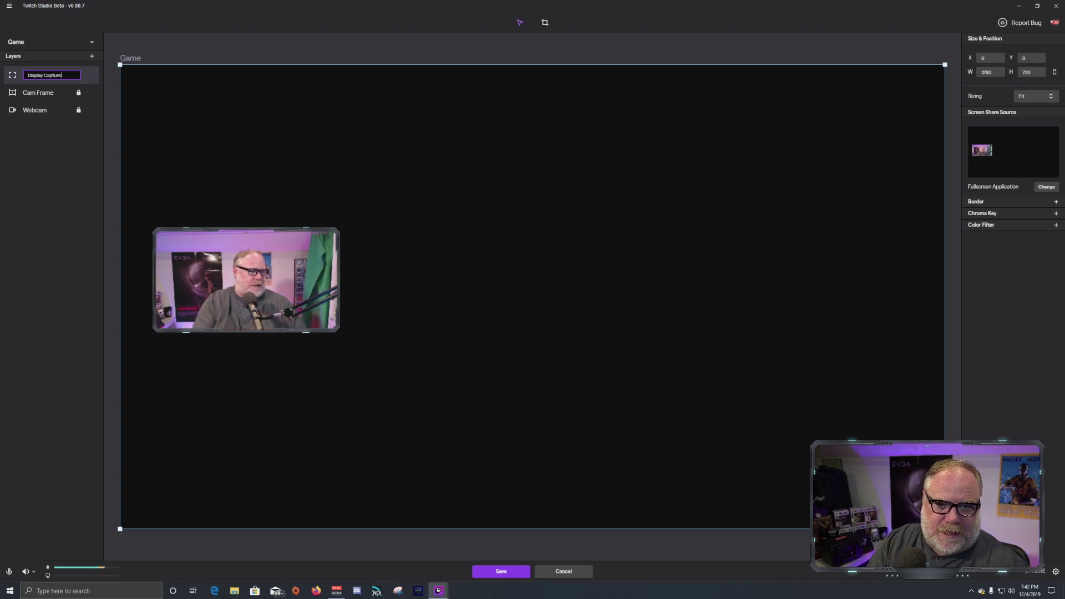
pyautogui.press('Return')
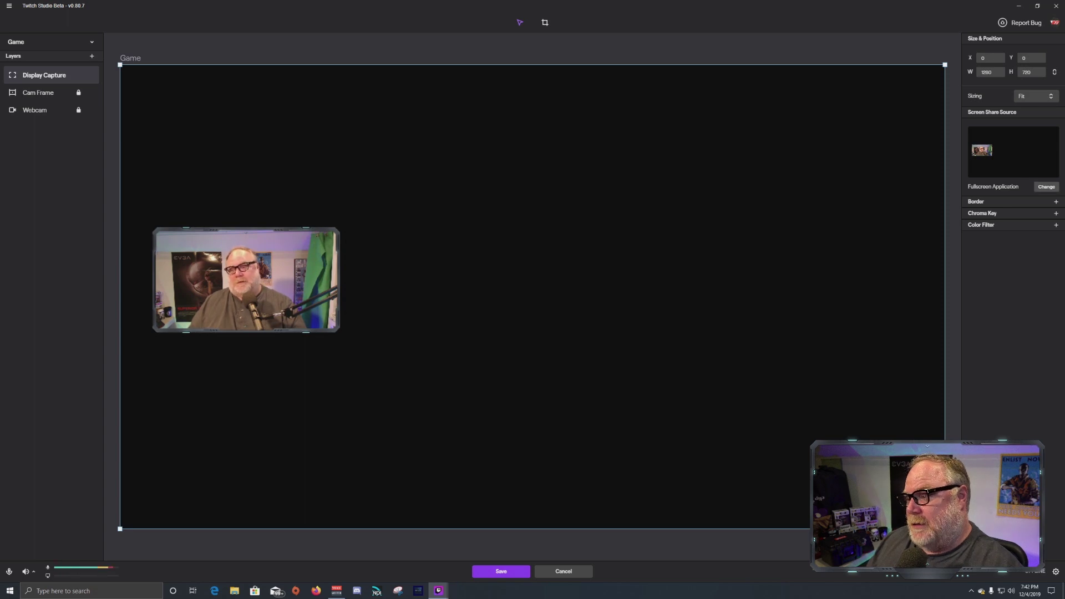
# Step: Set the Display Capture source to the entire screen of Monitor 2
pyautogui.click(1047, 186)
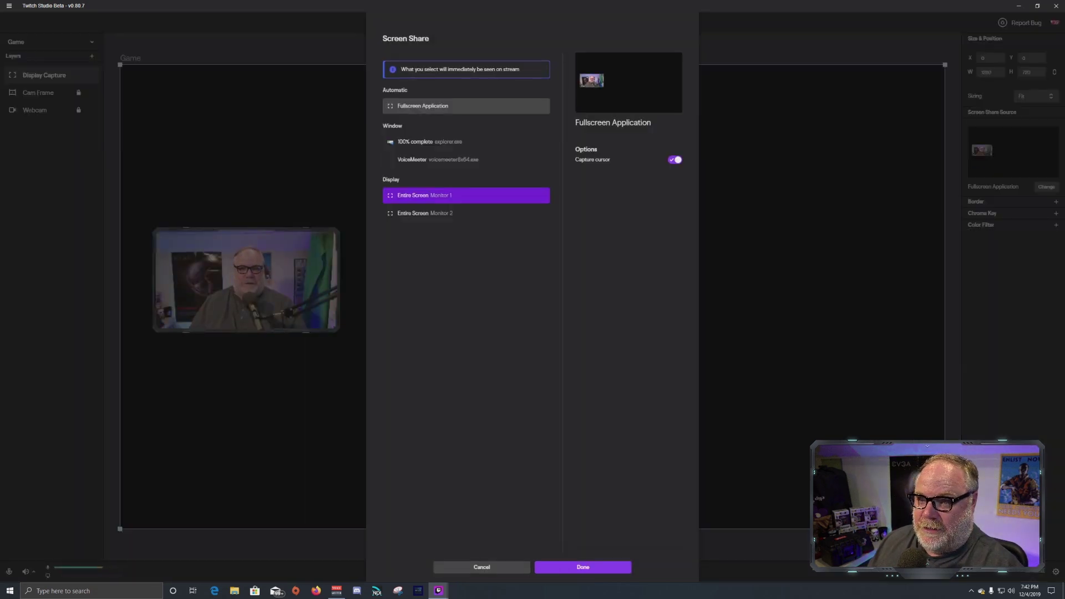
pyautogui.click(424, 214)
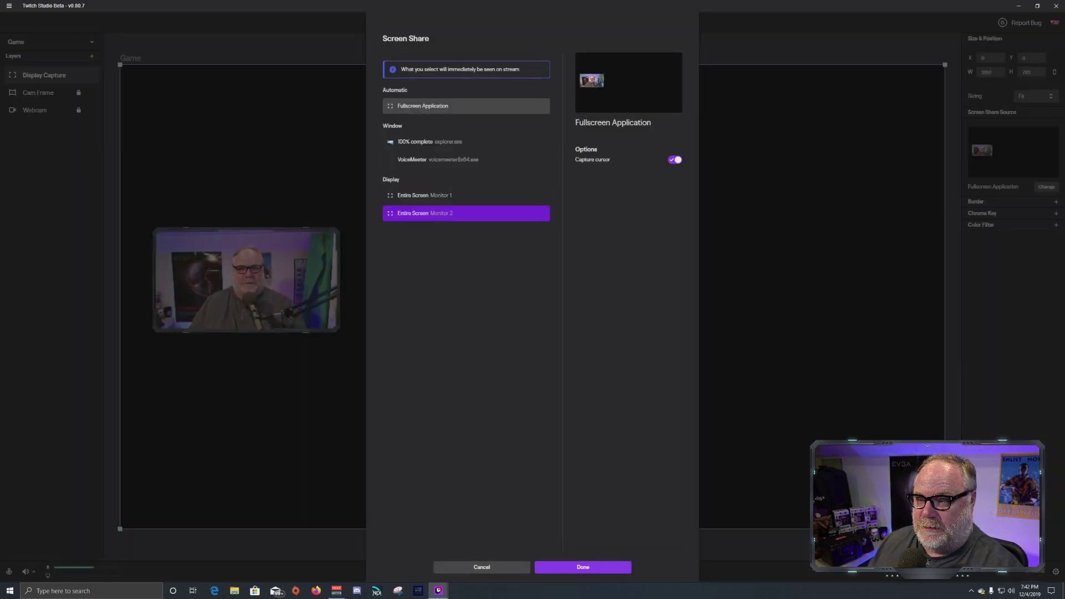
pyautogui.click(582, 567)
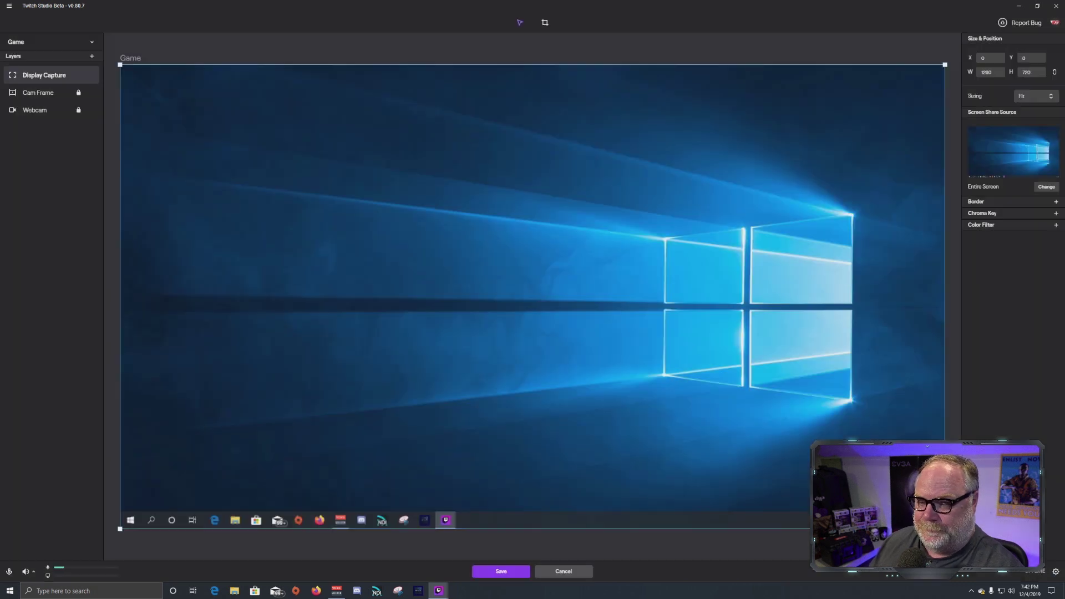
# Step: Move the Display Capture layer below Webcam and lock it, checking its effect by hiding and showing it once
pyautogui.moveTo(44, 76); pyautogui.dragTo(44, 123)
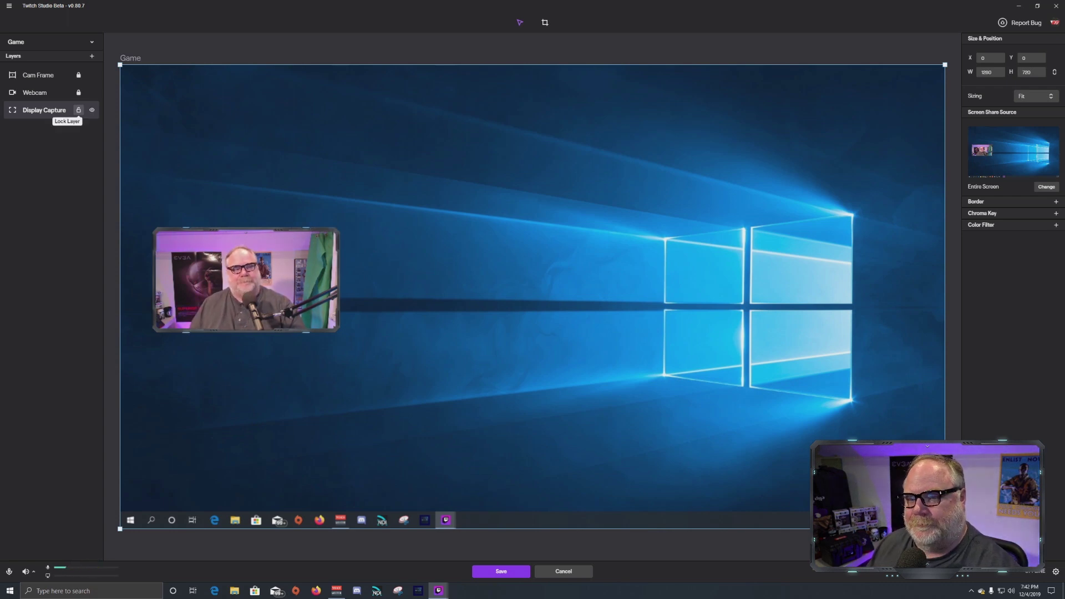
pyautogui.click(79, 110)
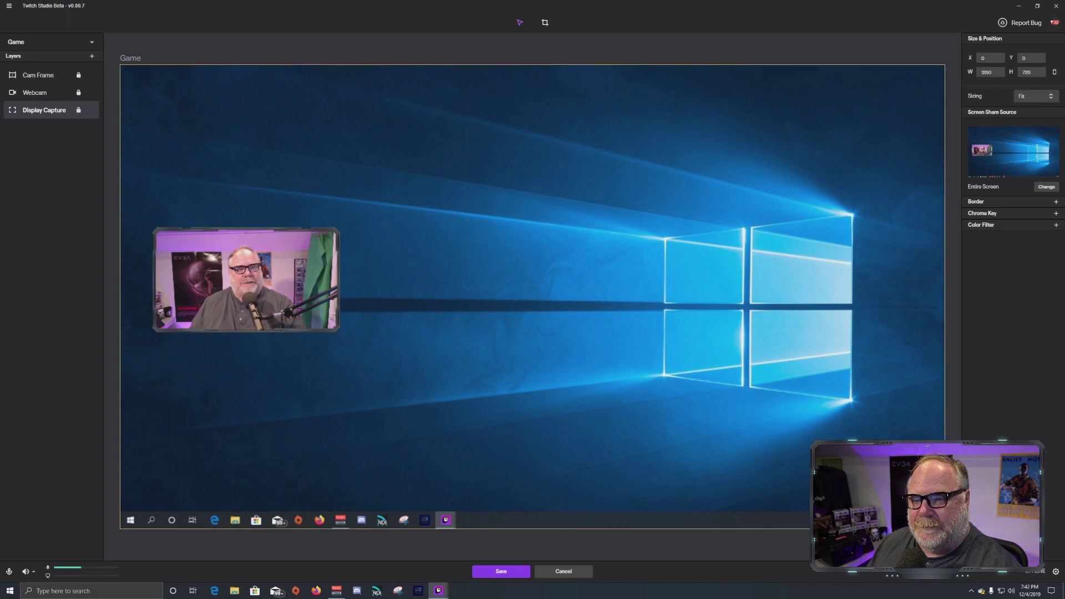
pyautogui.click(92, 109)
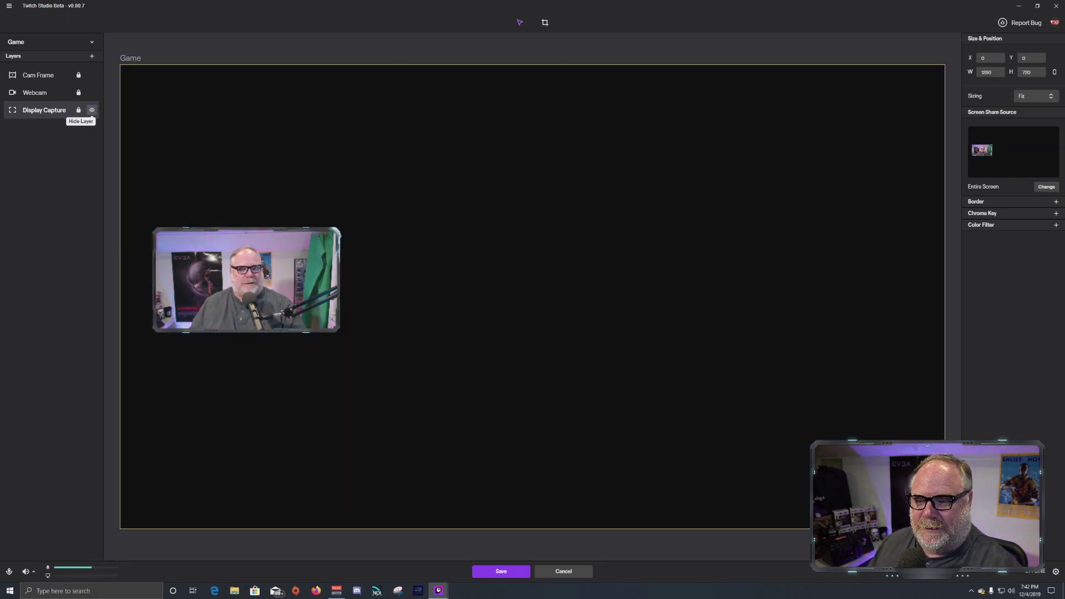
pyautogui.click(92, 110)
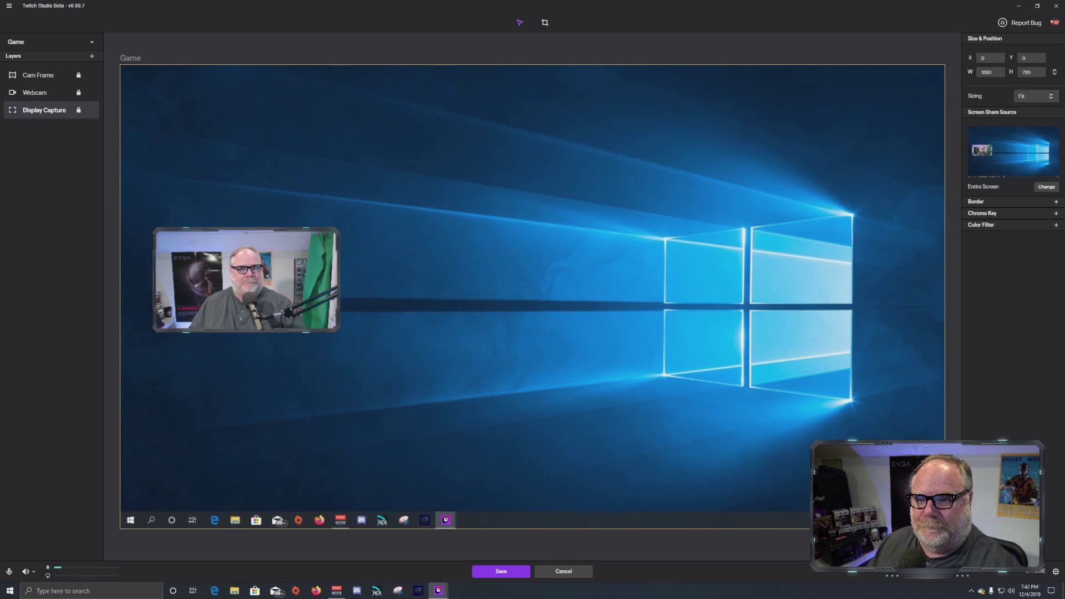
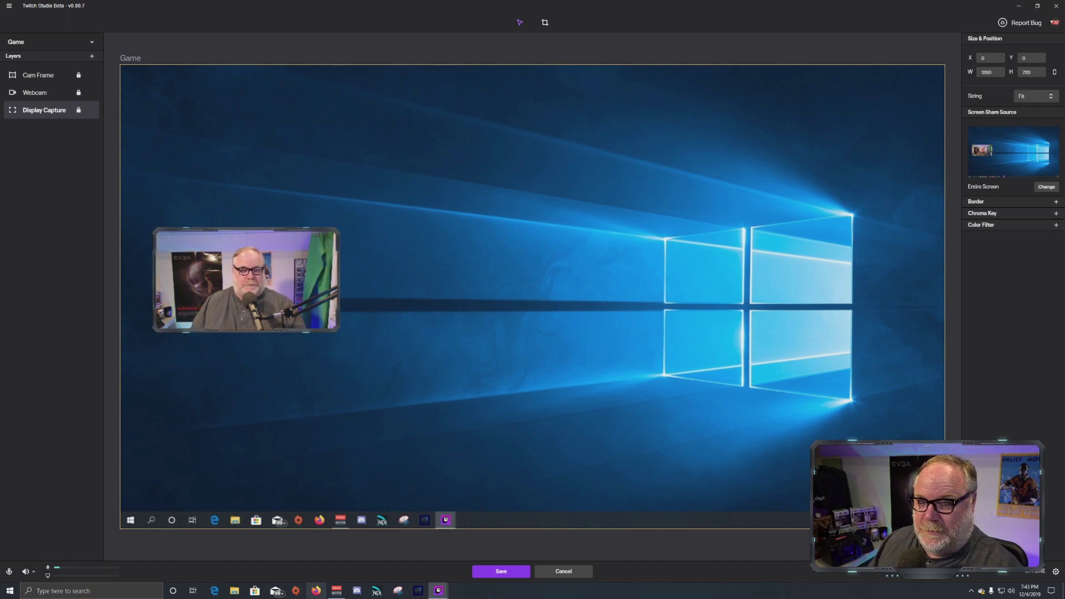
# Step: Switch to Firefox and open the Alert Box page in the Streamlabs dashboard
pyautogui.click(316, 591)
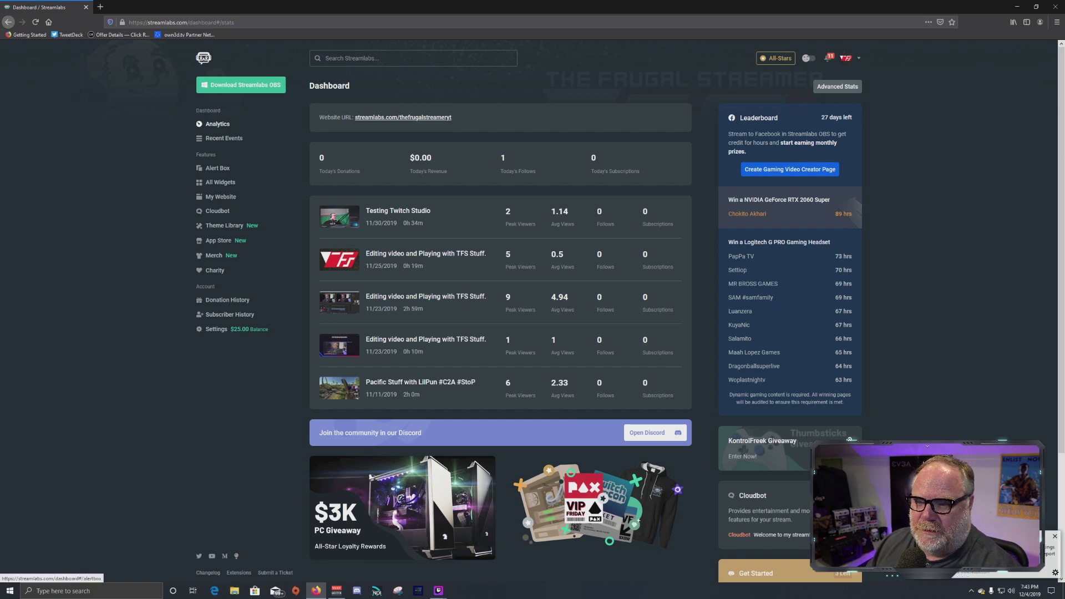
pyautogui.click(218, 168)
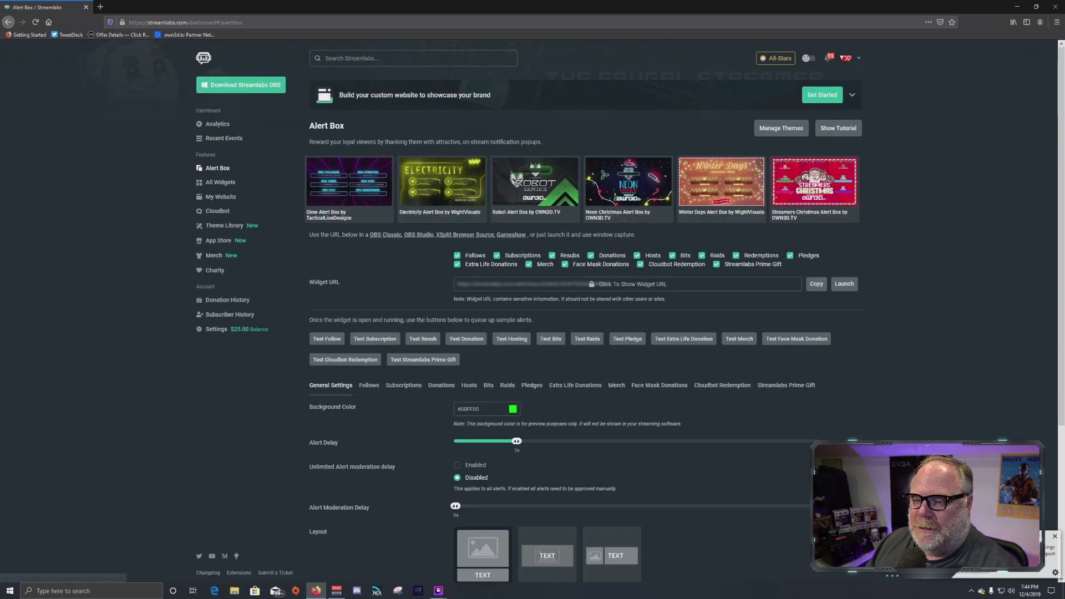
pyautogui.scroll(-4, 554, 305)
pyautogui.scroll(4, 533, 310)
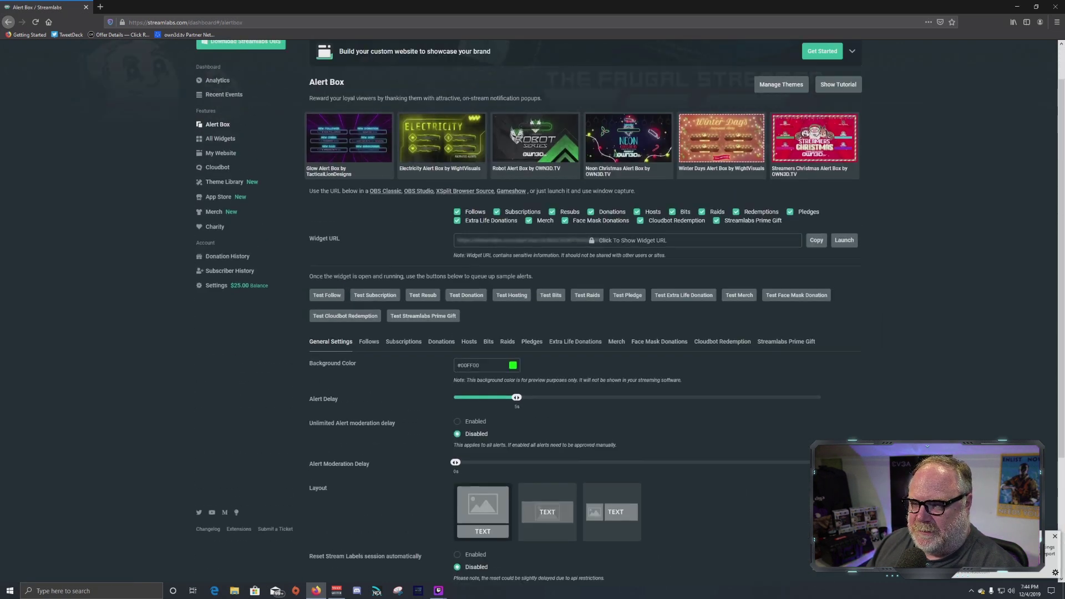
pyautogui.scroll(-3, 532, 311)
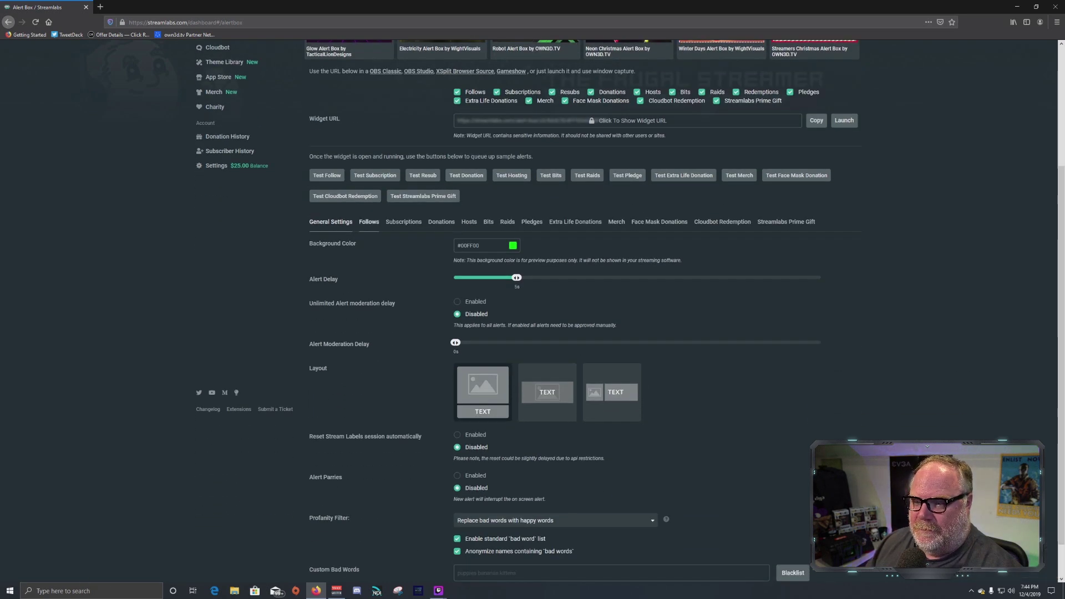
# Step: Examine the Alert Box settings for subscriptions, hosts and follows, including the text animation choices for follow alerts
pyautogui.click(369, 221)
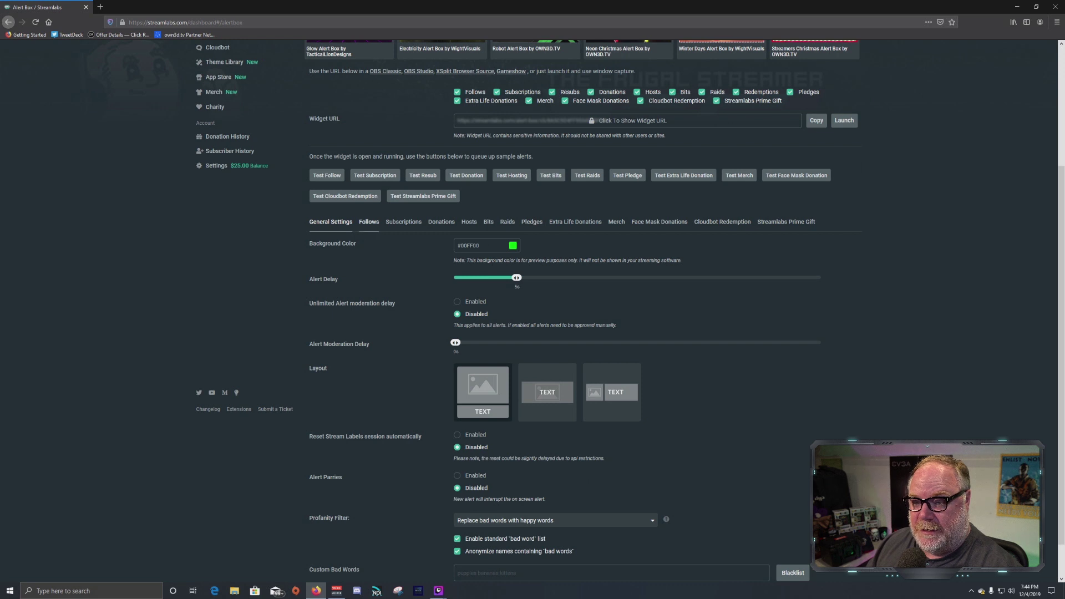
pyautogui.click(403, 221)
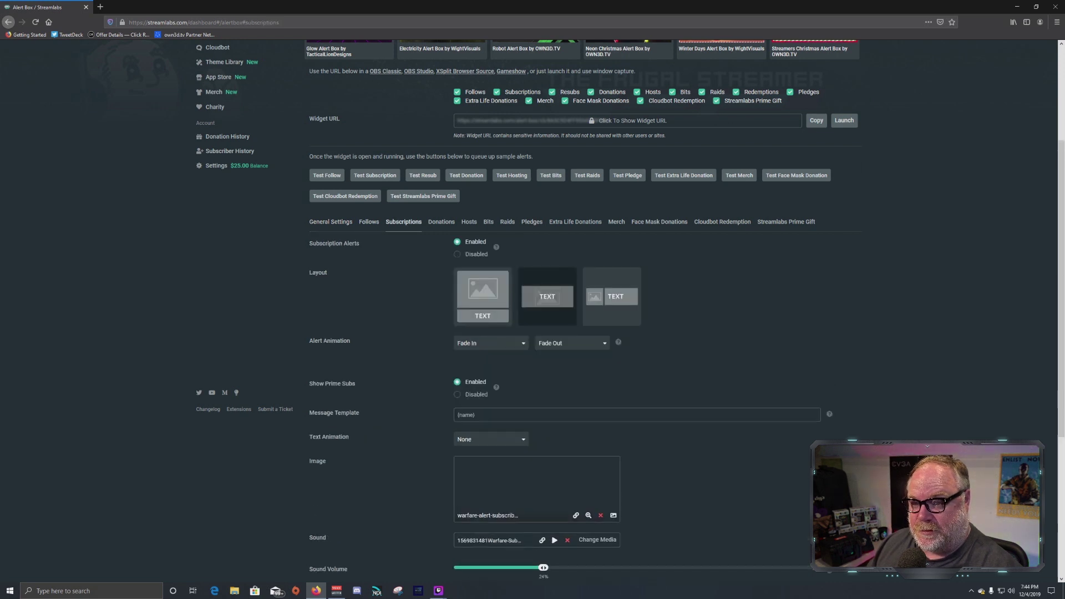
pyautogui.click(468, 221)
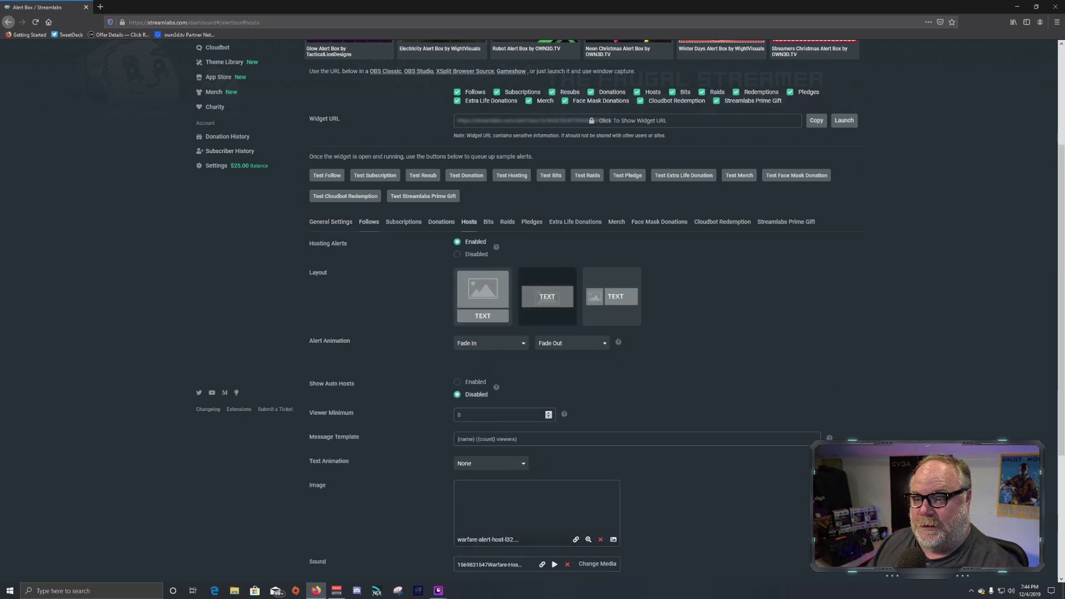
pyautogui.click(369, 221)
pyautogui.scroll(-2, 533, 311)
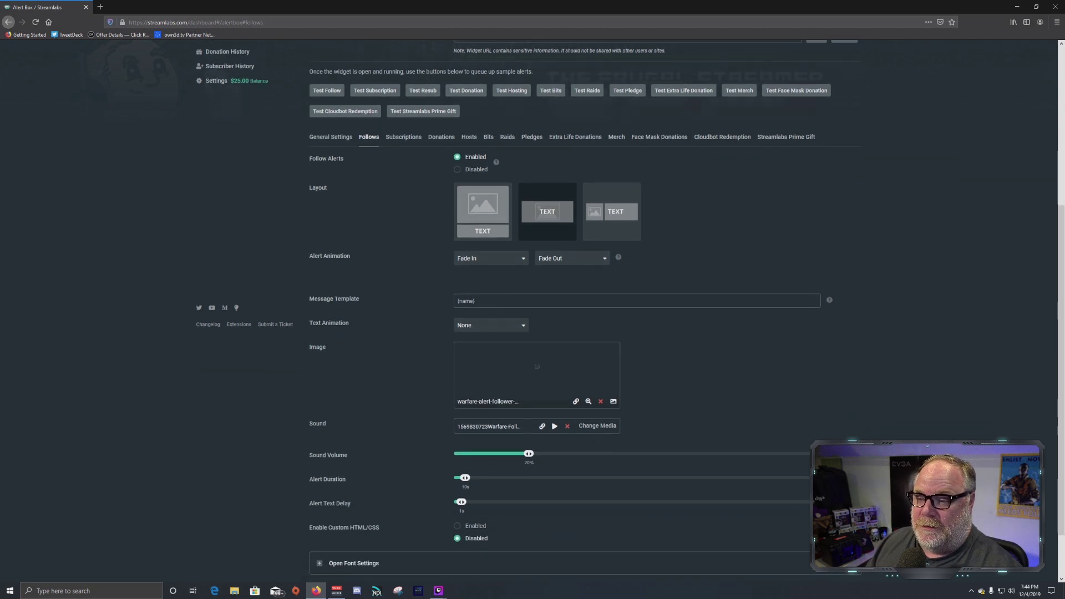
pyautogui.scroll(-2, 211, 301)
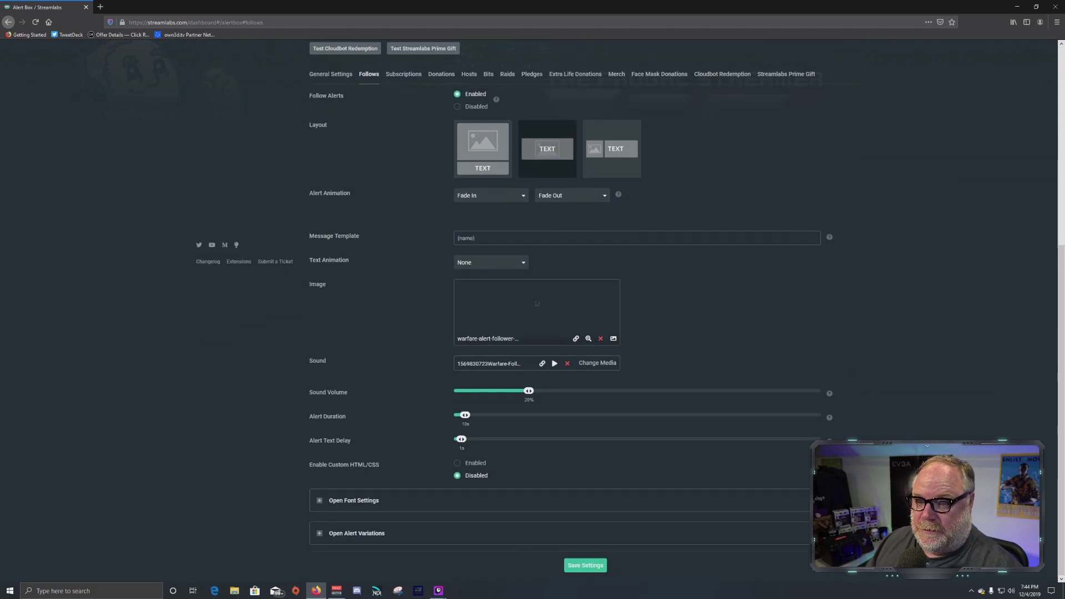
pyautogui.click(491, 262)
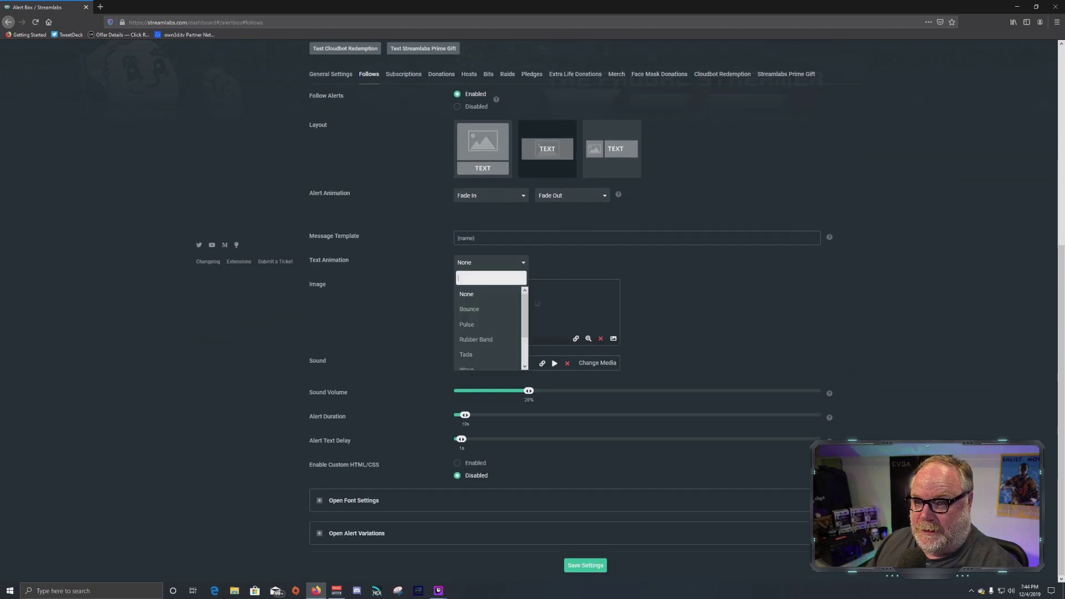
pyautogui.press('Escape')
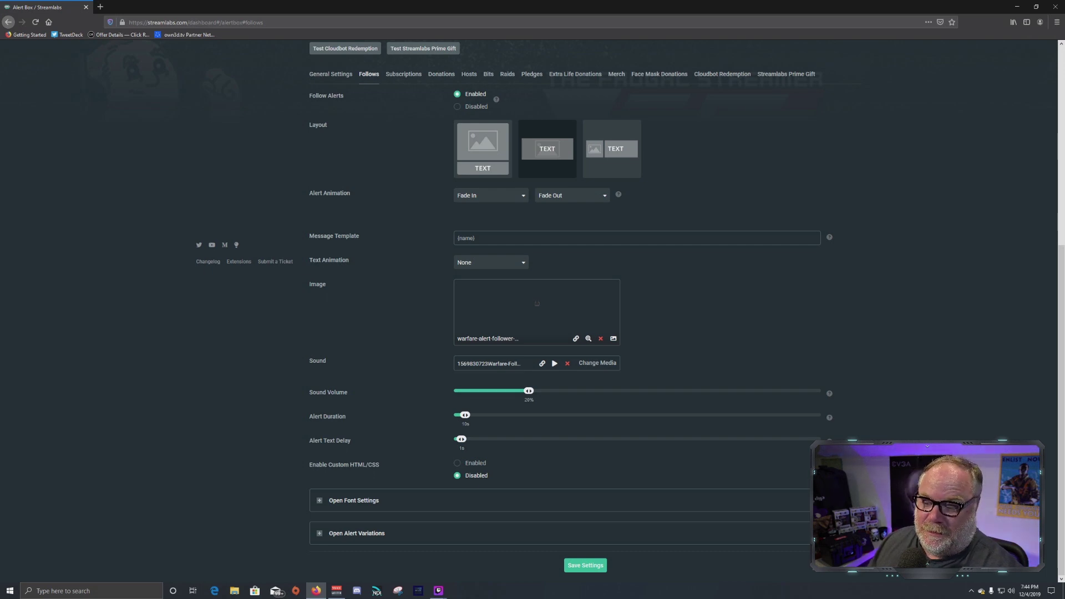
# Step: Copy the Alert Box widget URL without revealing it
pyautogui.scroll(3, 585, 311)
pyautogui.scroll(-3, 585, 311)
pyautogui.scroll(5, 585, 311)
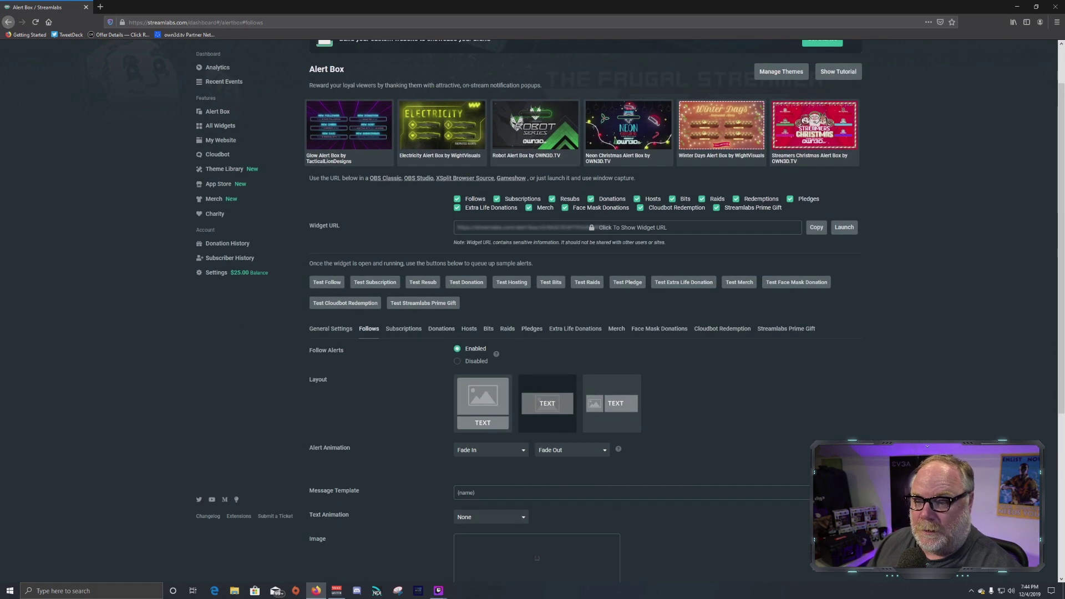
pyautogui.scroll(2, 585, 311)
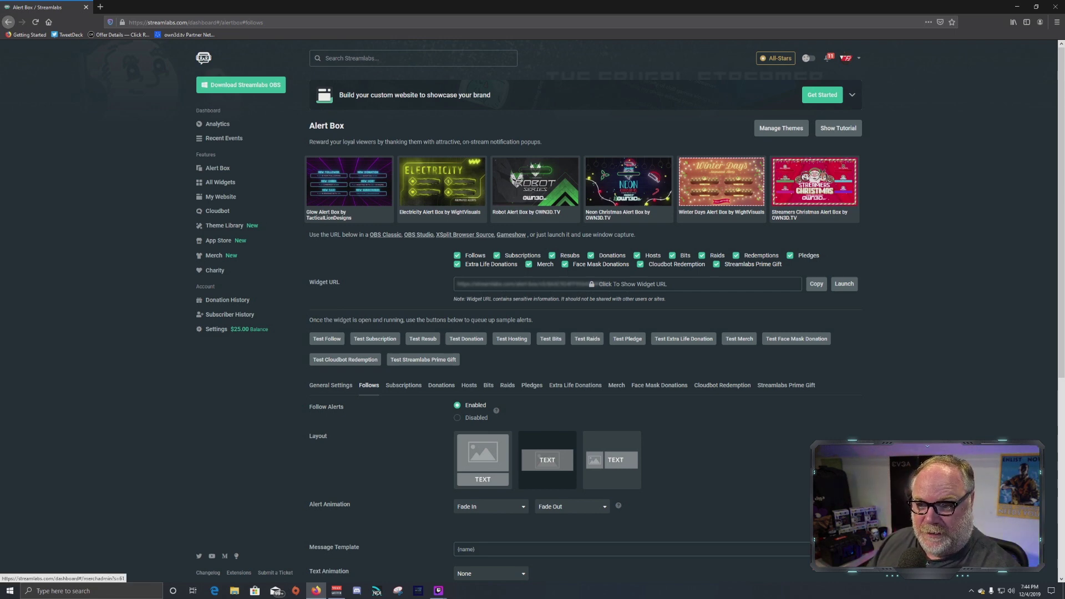
pyautogui.scroll(-2, 222, 241)
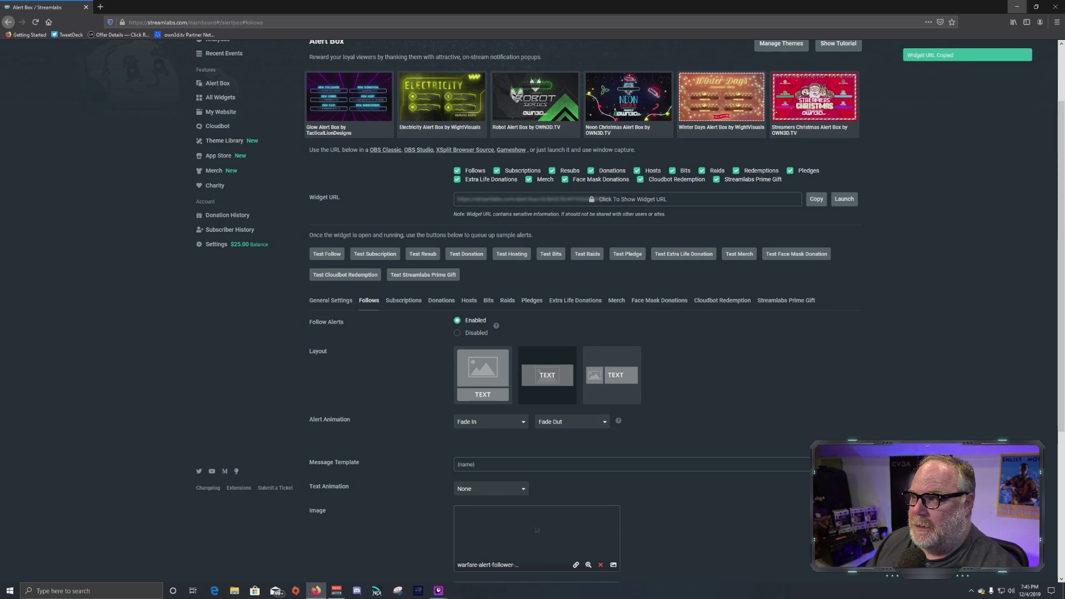
# Step: Switch back to Twitch Studio and add an Embed Webpage layer named Alerts to the Game layout
pyautogui.click(1017, 6)
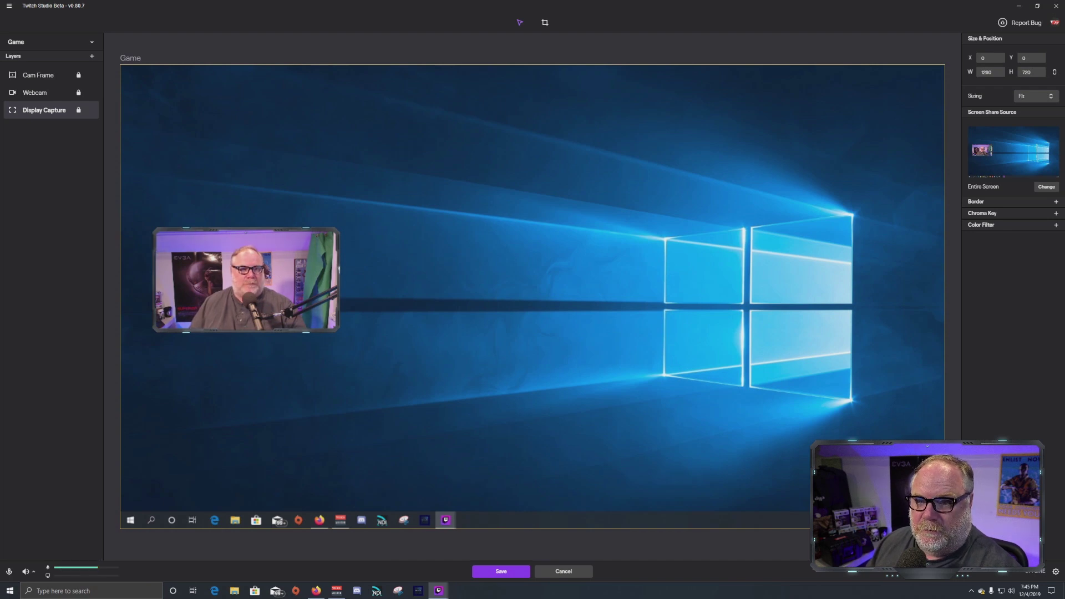
pyautogui.click(93, 56)
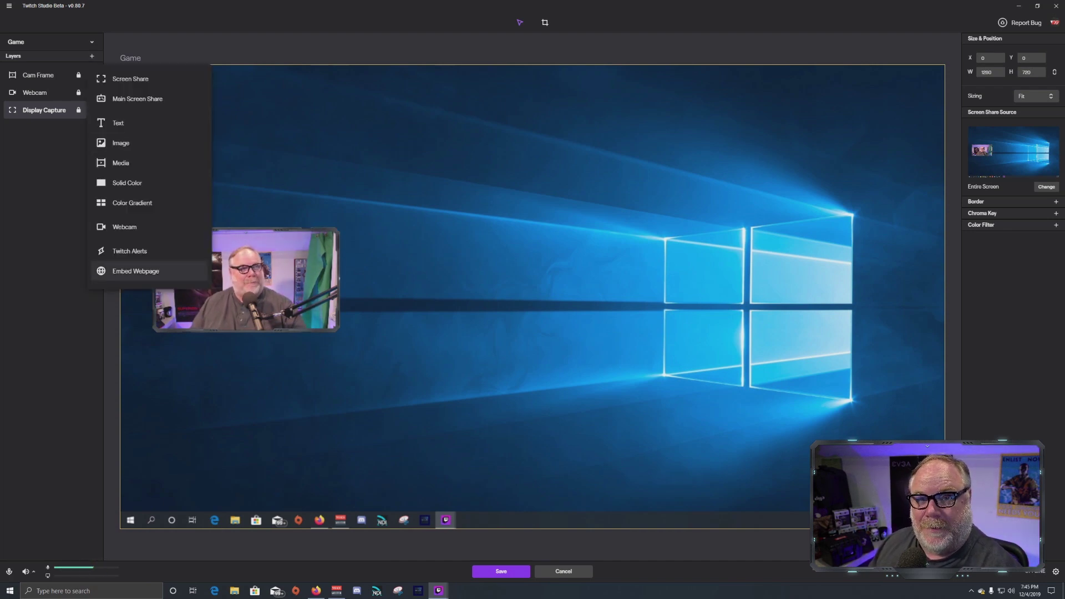
pyautogui.click(136, 271)
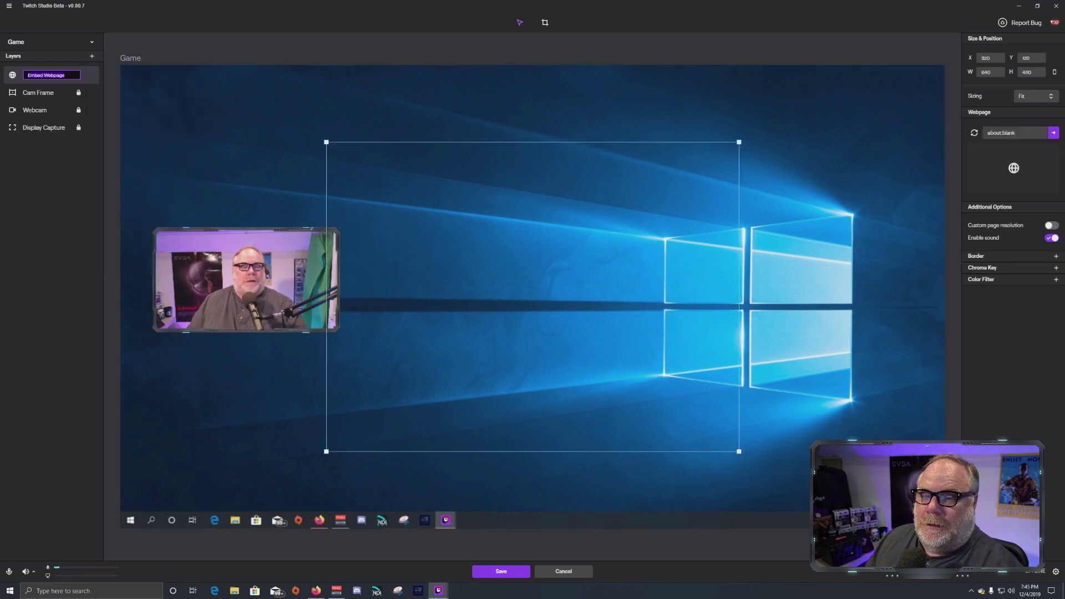
pyautogui.write('Al')
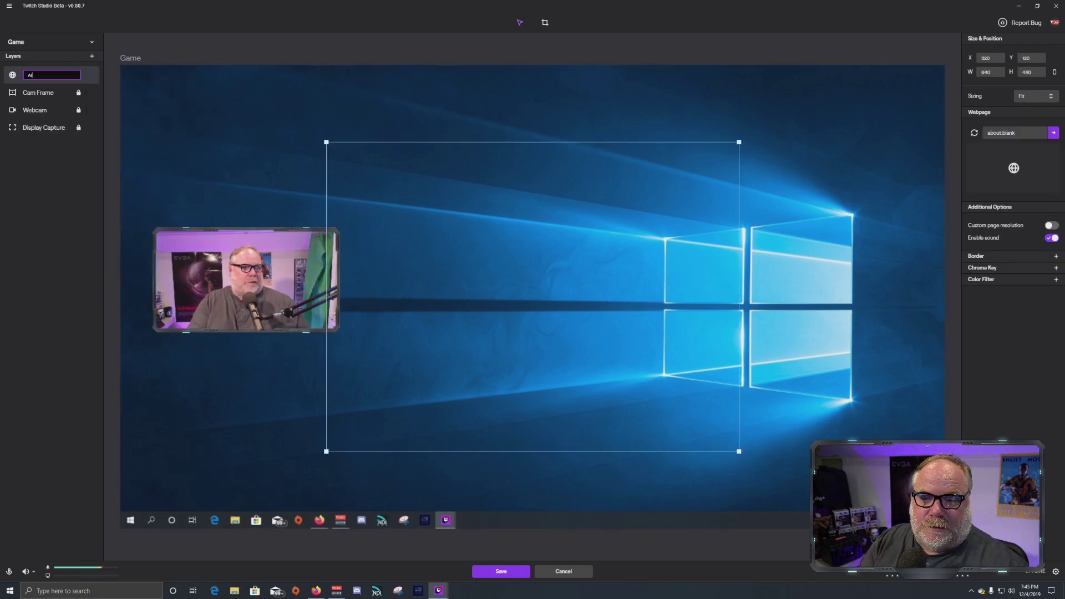
pyautogui.write('erts')
pyautogui.press('Return')
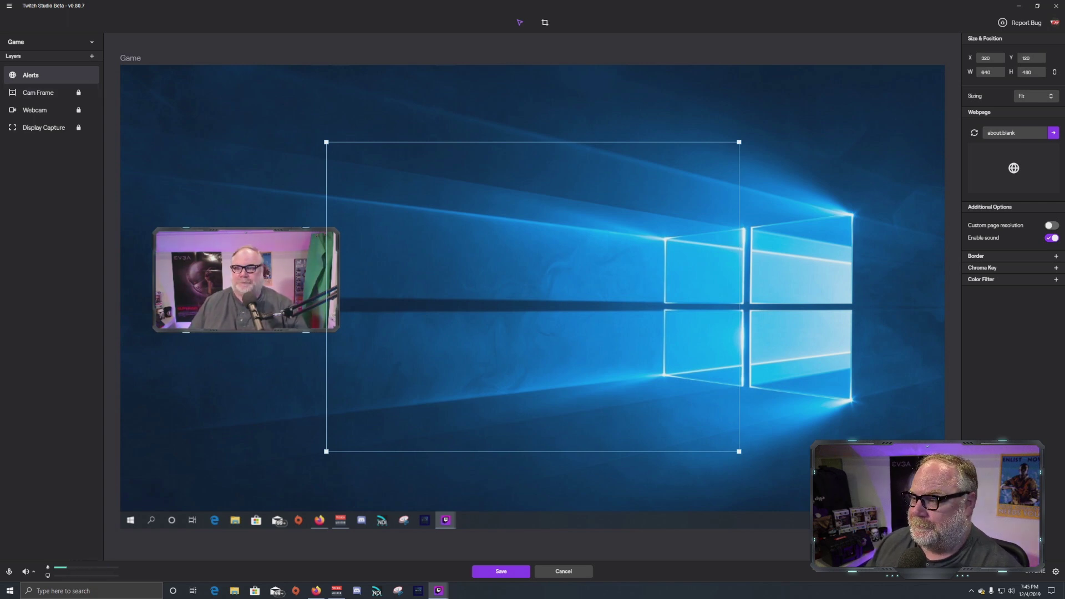
# Step: Paste the copied Alert Box widget URL as the Alerts layer's webpage address and load it
pyautogui.click(1014, 133)
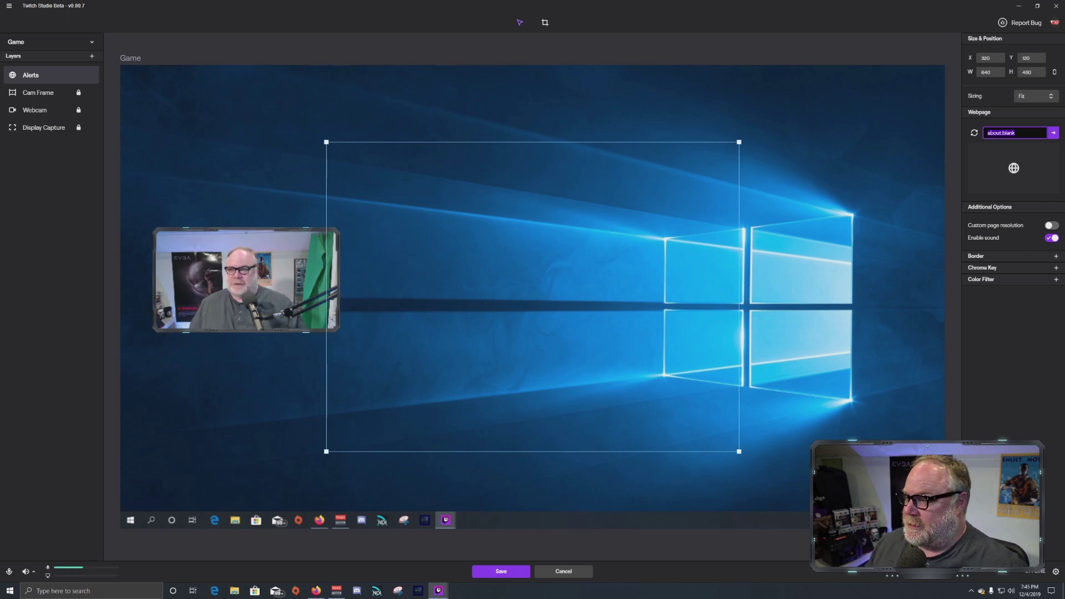
pyautogui.hotkey('ctrl', 'v')
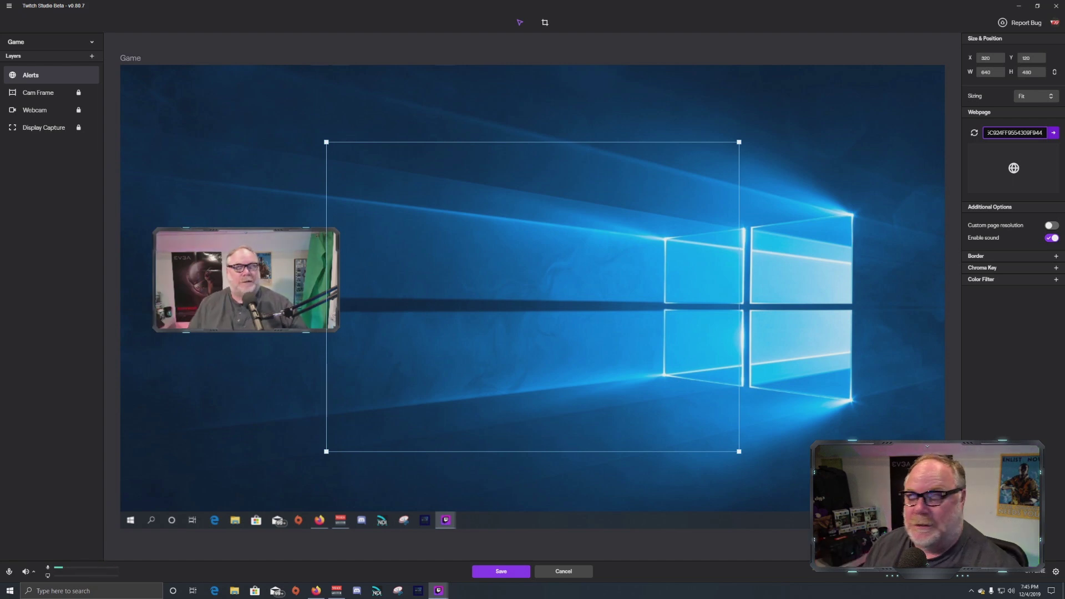
pyautogui.press('Return')
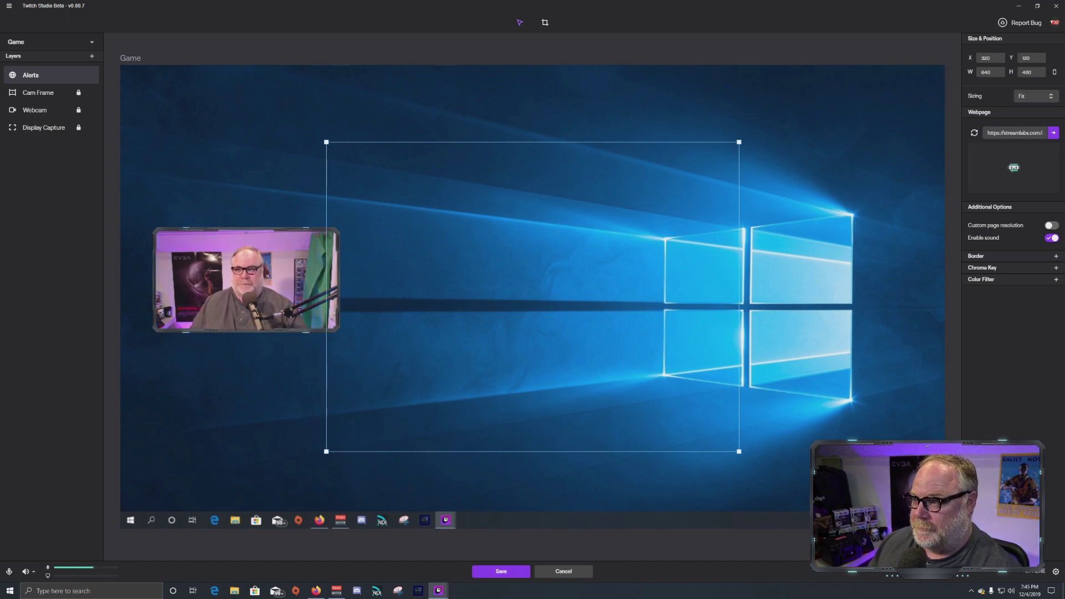
# Step: Move the Alerts layer to the canvas's upper edge and resize it to about 715 by 333
pyautogui.moveTo(533, 297); pyautogui.dragTo(524, 220)
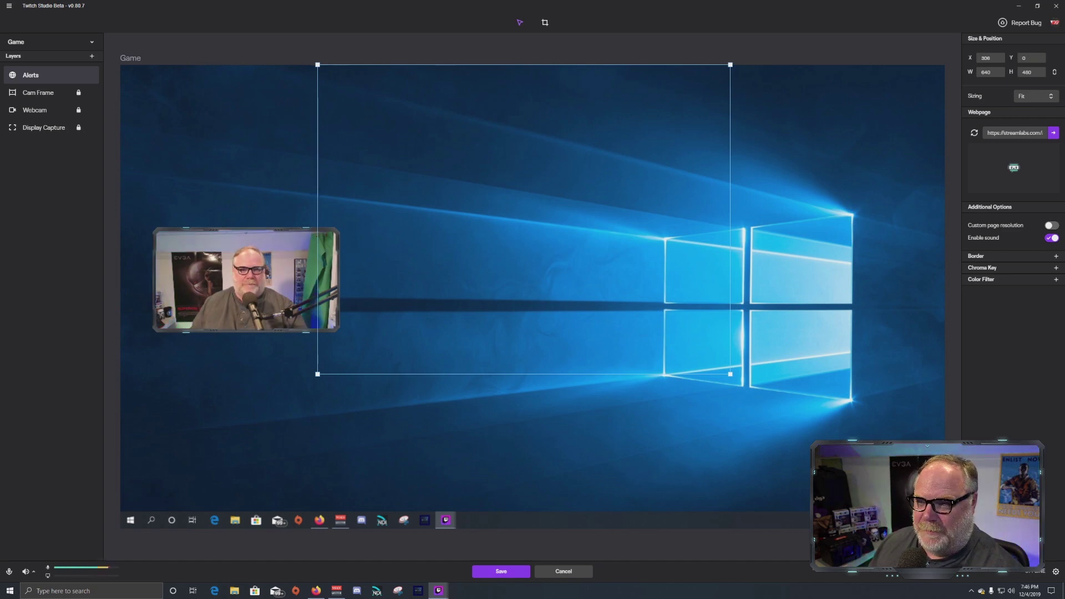
pyautogui.doubleClick(987, 73)
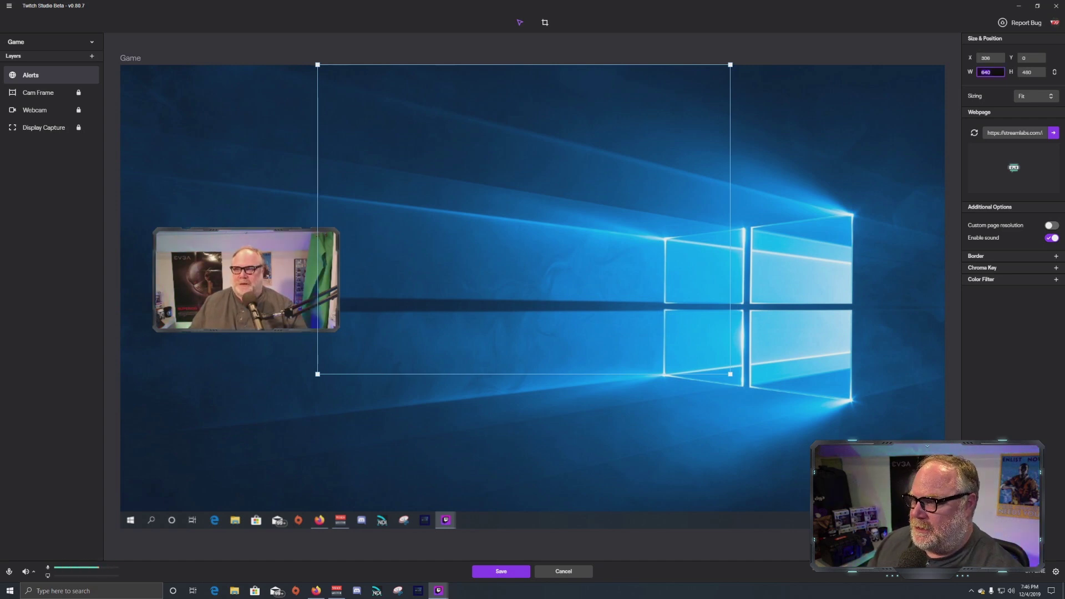
pyautogui.press('Tab')
pyautogui.hotkey('shift', 'Tab')
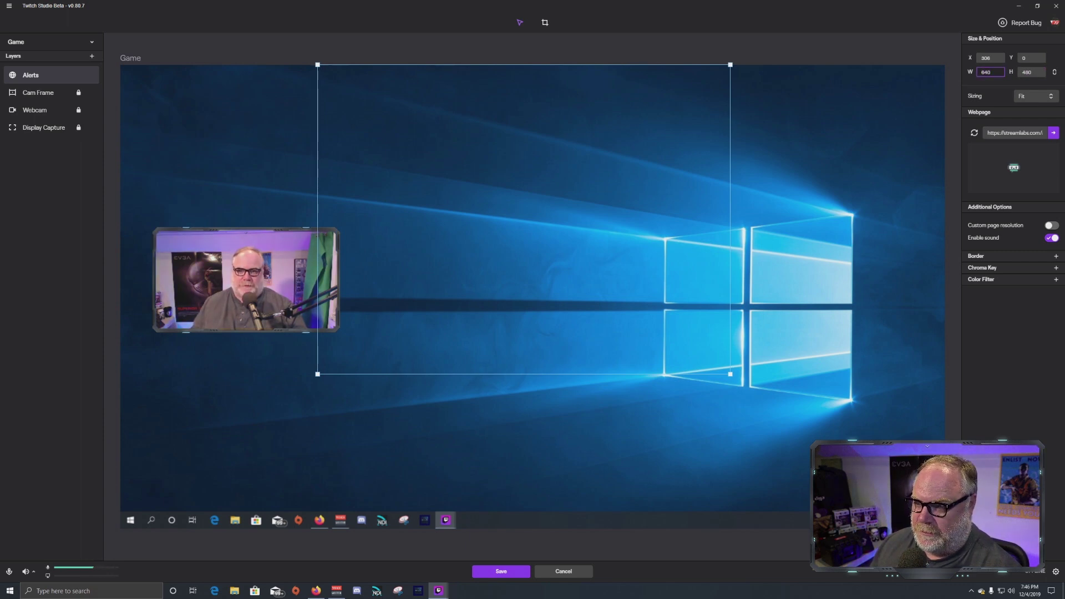
pyautogui.moveTo(523, 220); pyautogui.dragTo(581, 219)
pyautogui.moveTo(787, 374); pyautogui.dragTo(765, 274)
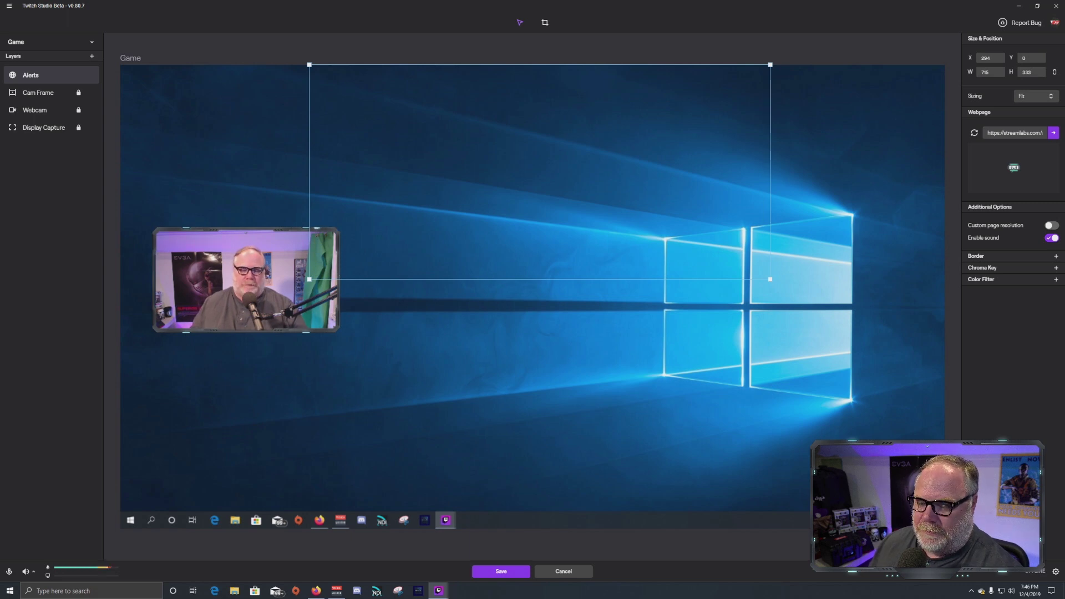
# Step: Send a test follow alert from the Streamlabs page in Firefox and return to Twitch Studio to watch it
pyautogui.click(316, 590)
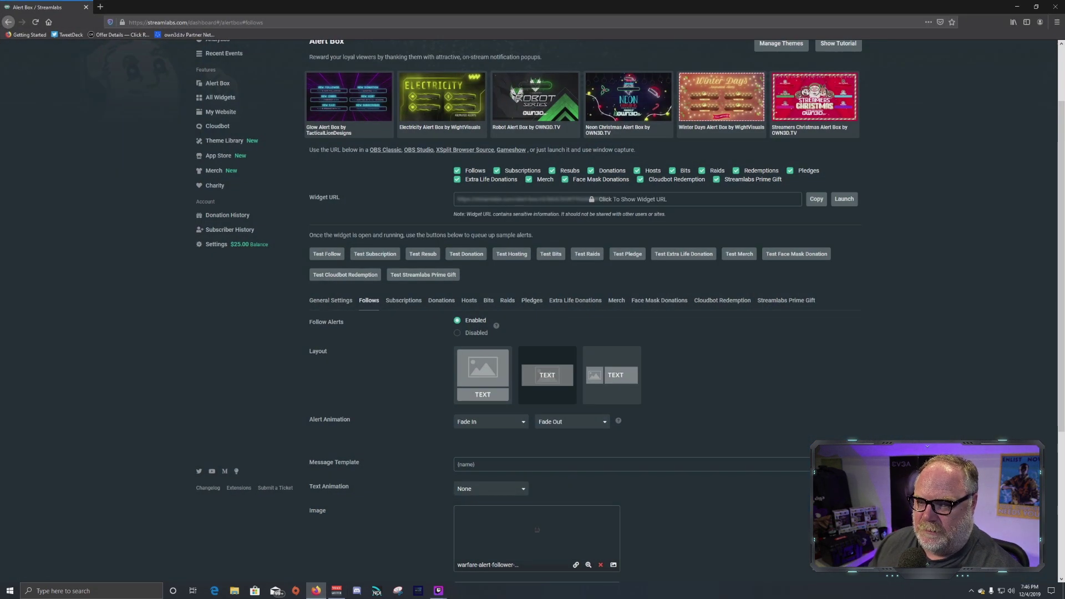
pyautogui.click(1016, 7)
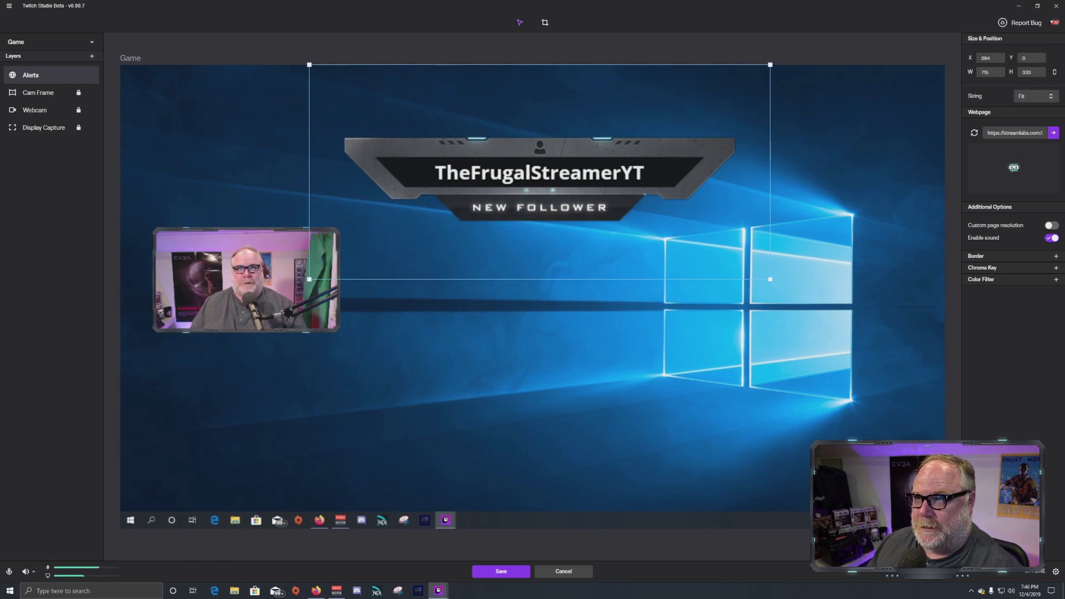
# Step: Shrink the Alerts layer, centre it along the canvas's upper edge, and save the Game layout
pyautogui.press('Right')
pyautogui.press('Right')
pyautogui.press('Right')
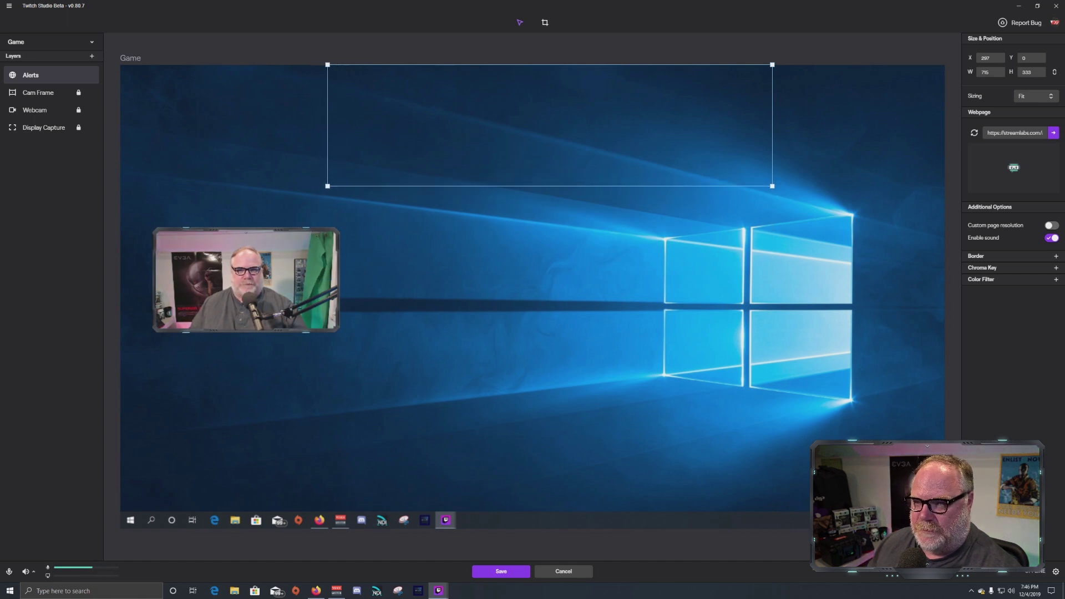
pyautogui.moveTo(772, 186); pyautogui.dragTo(695, 174)
pyautogui.moveTo(510, 120); pyautogui.dragTo(532, 119)
pyautogui.press('Escape')
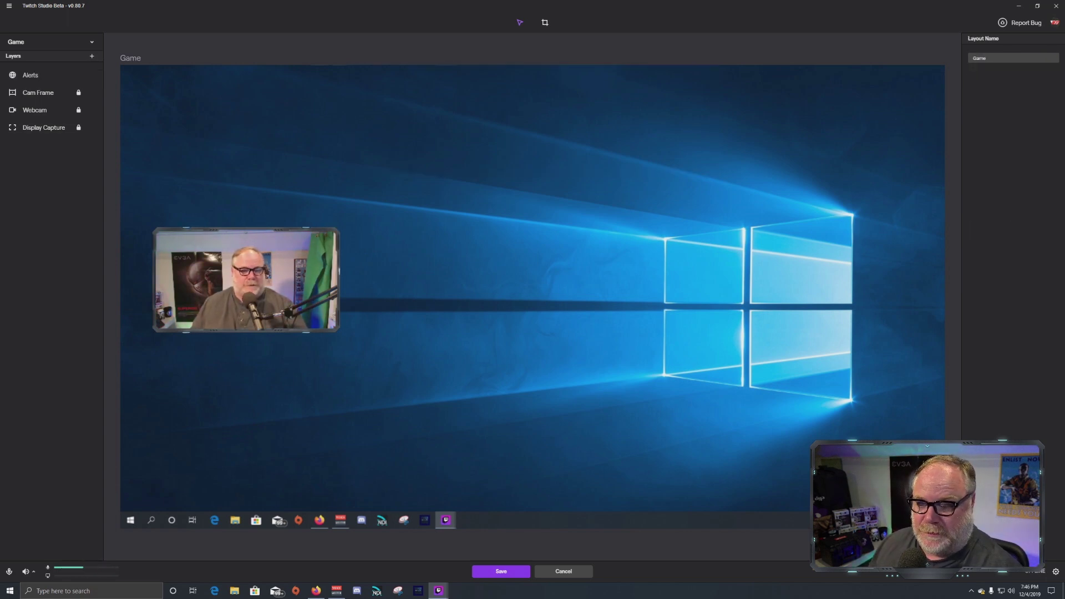
pyautogui.click(501, 571)
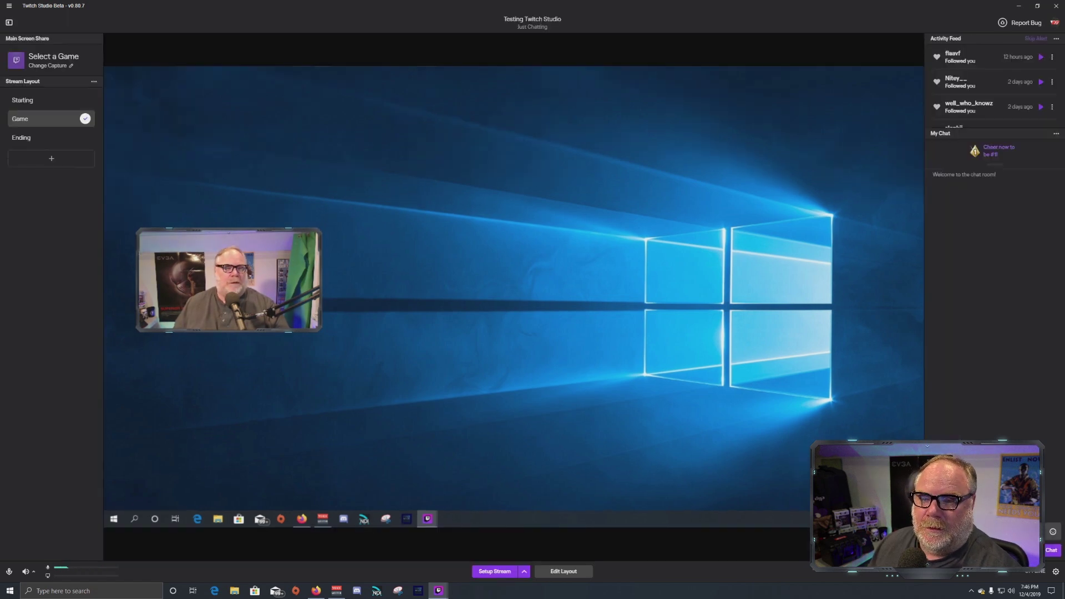
# Step: Open the Ending layout for editing and add an Image layer named Background
pyautogui.click(44, 137)
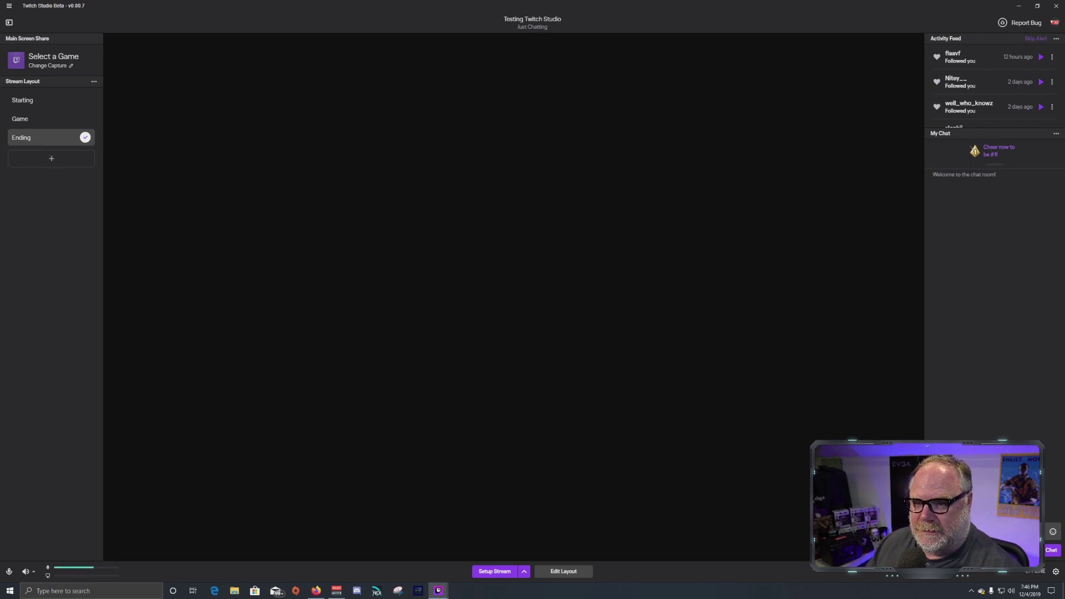
pyautogui.click(563, 571)
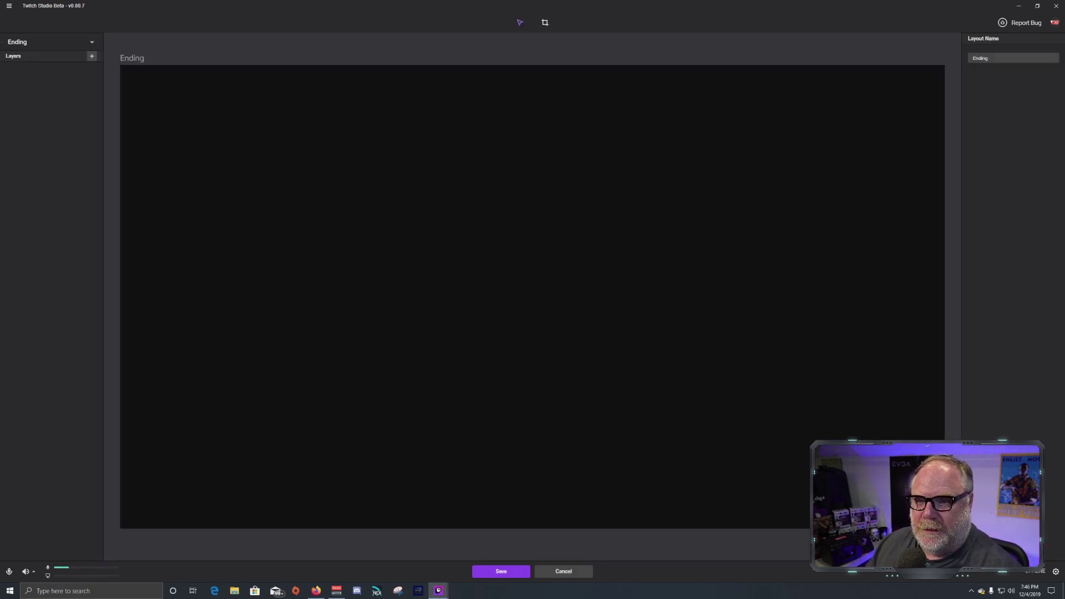
pyautogui.click(92, 56)
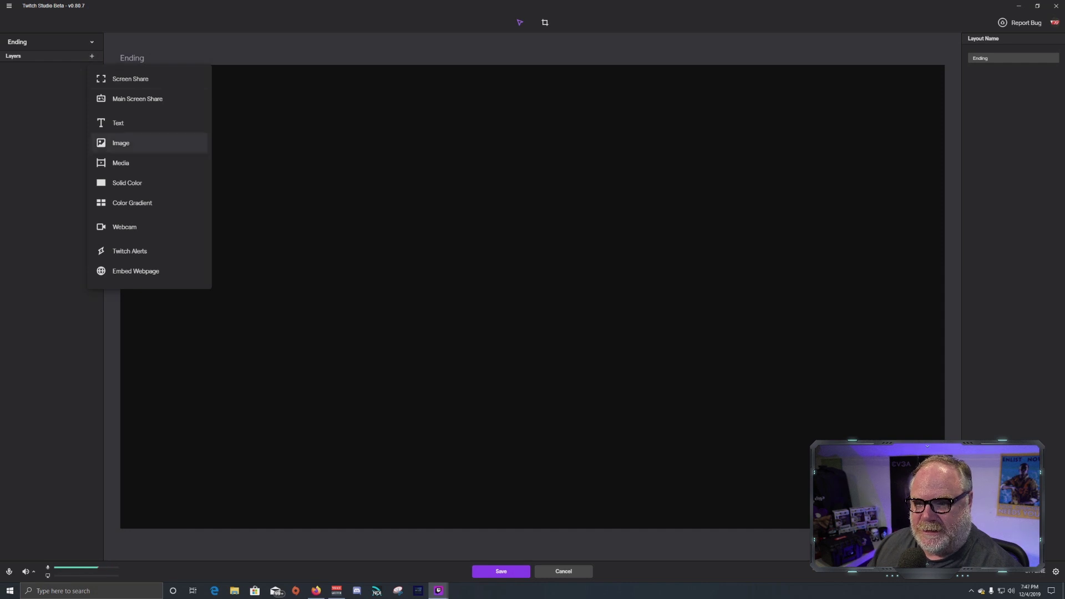
pyautogui.click(121, 143)
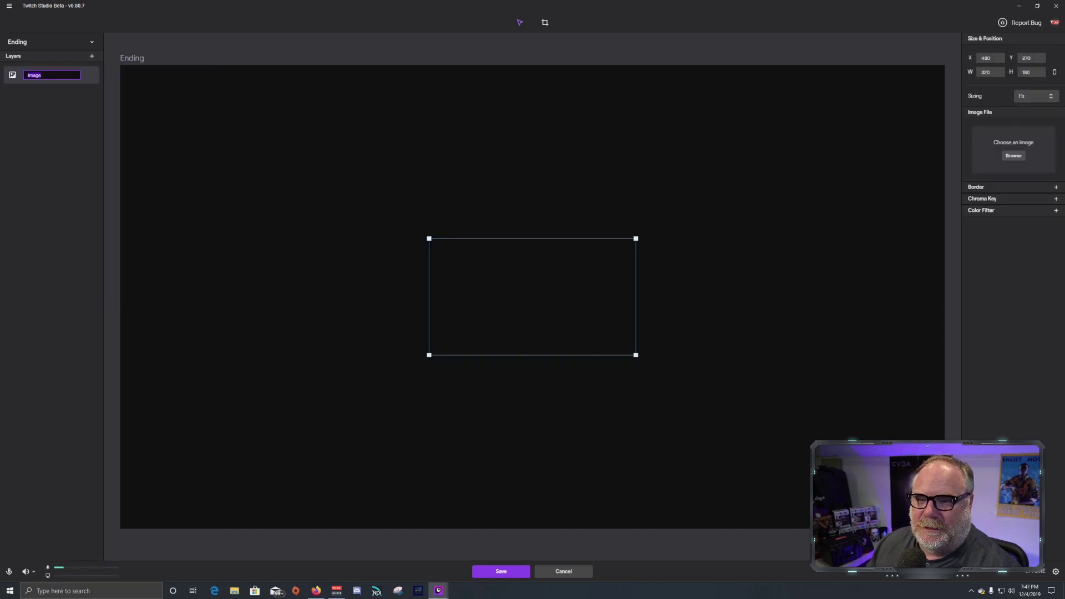
pyautogui.write('Back')
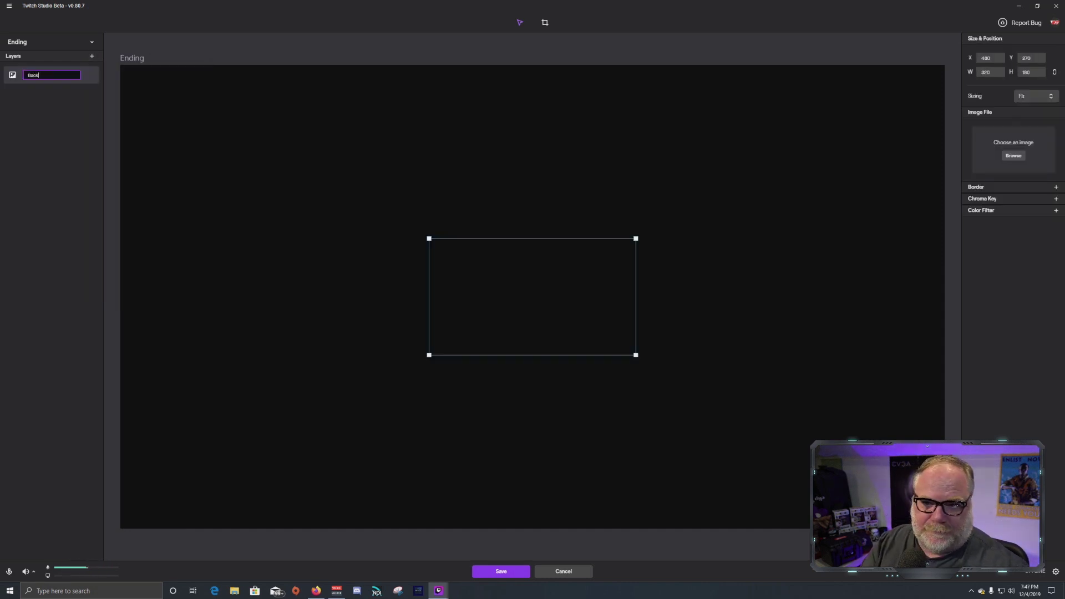
pyautogui.write('ground')
pyautogui.press('Return')
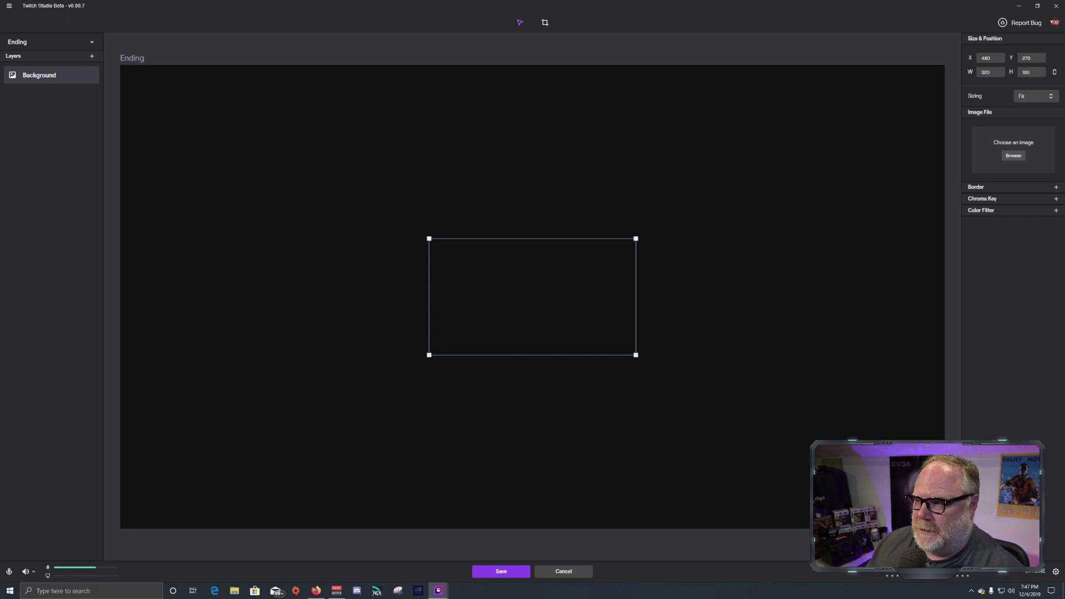
# Step: Assign Ending-Banner-2.png from the PNG folder inside Stream-Intermission-Banner to the Background layer
pyautogui.click(1014, 156)
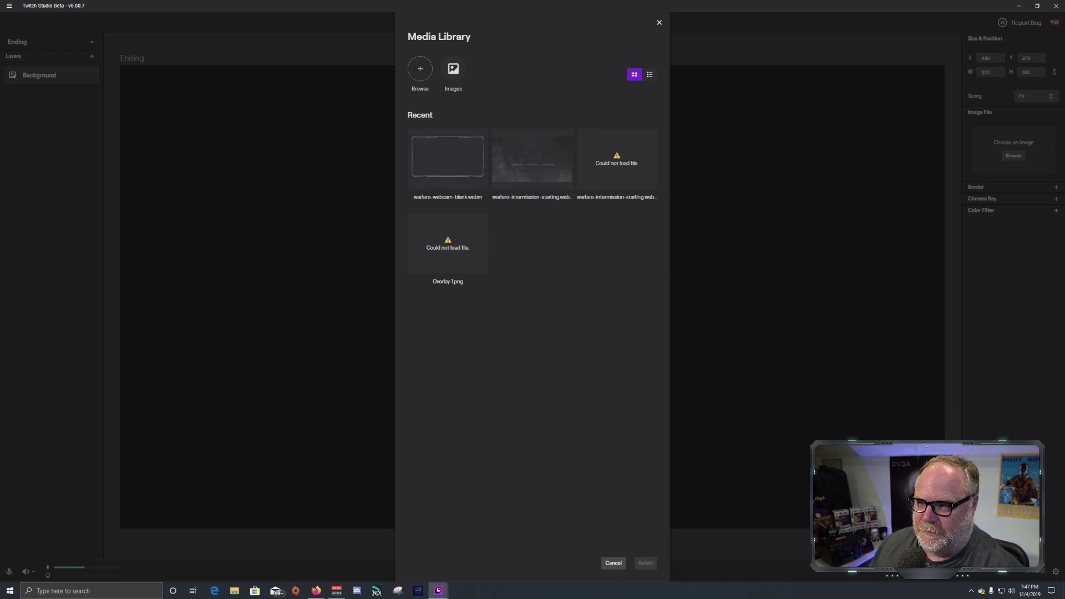
pyautogui.click(420, 69)
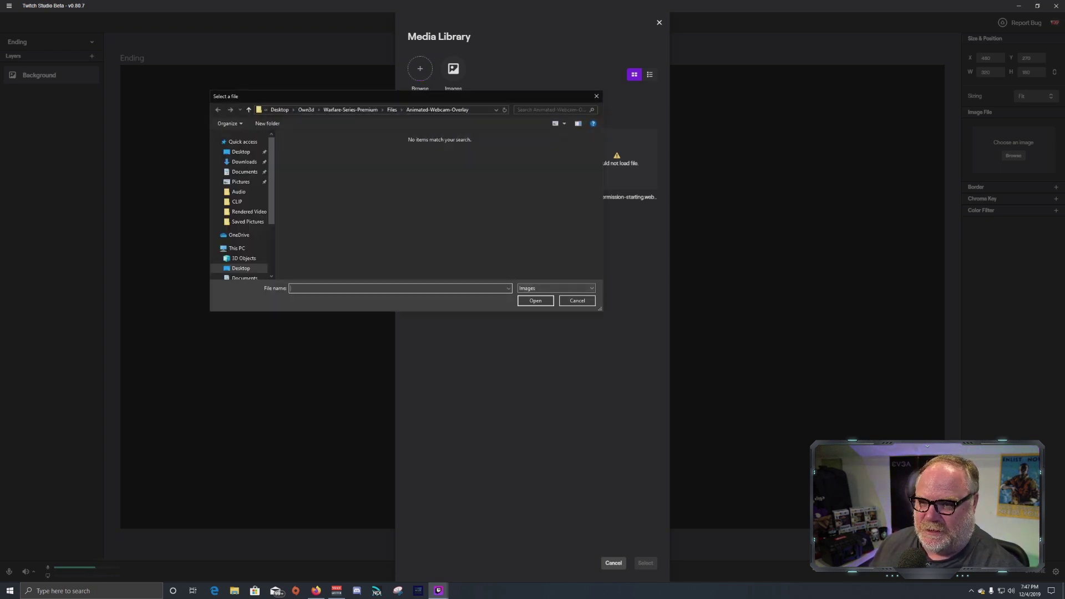
pyautogui.click(392, 110)
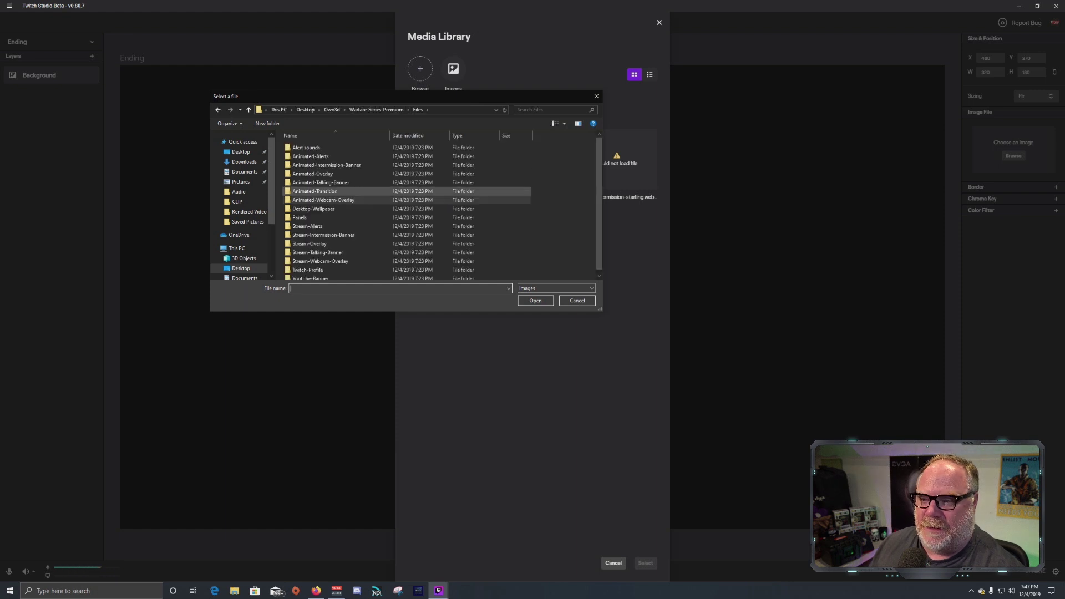
pyautogui.scroll(-1, 322, 191)
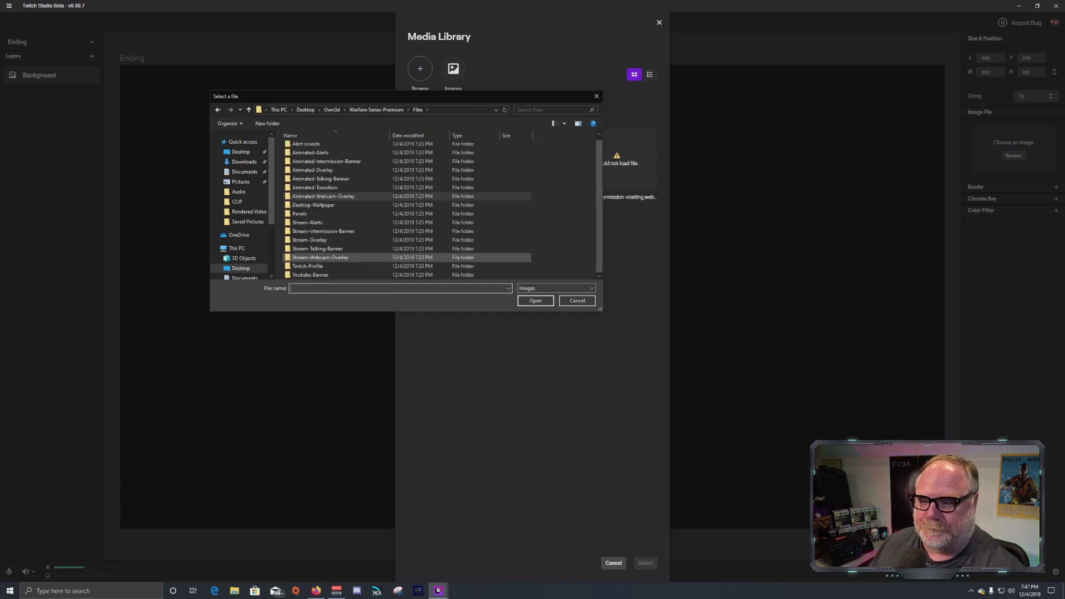
pyautogui.doubleClick(323, 231)
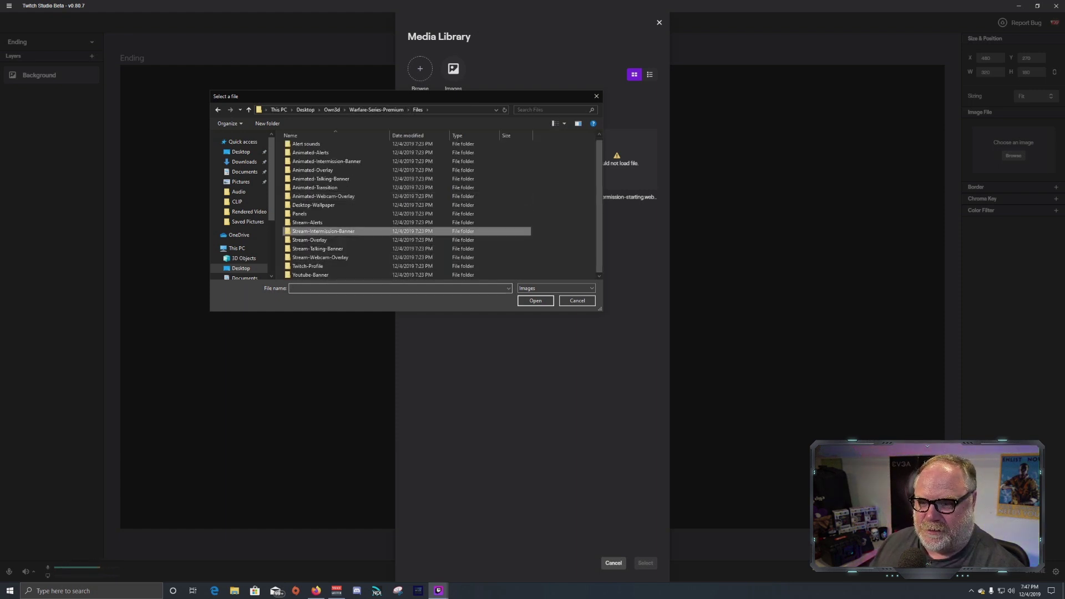
pyautogui.doubleClick(297, 148)
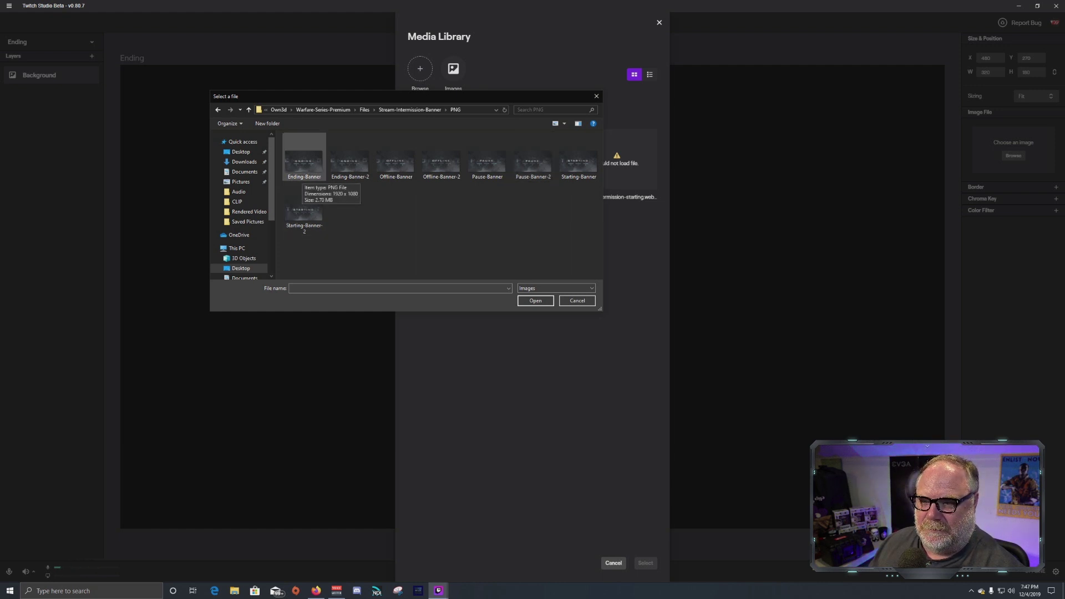
pyautogui.click(350, 162)
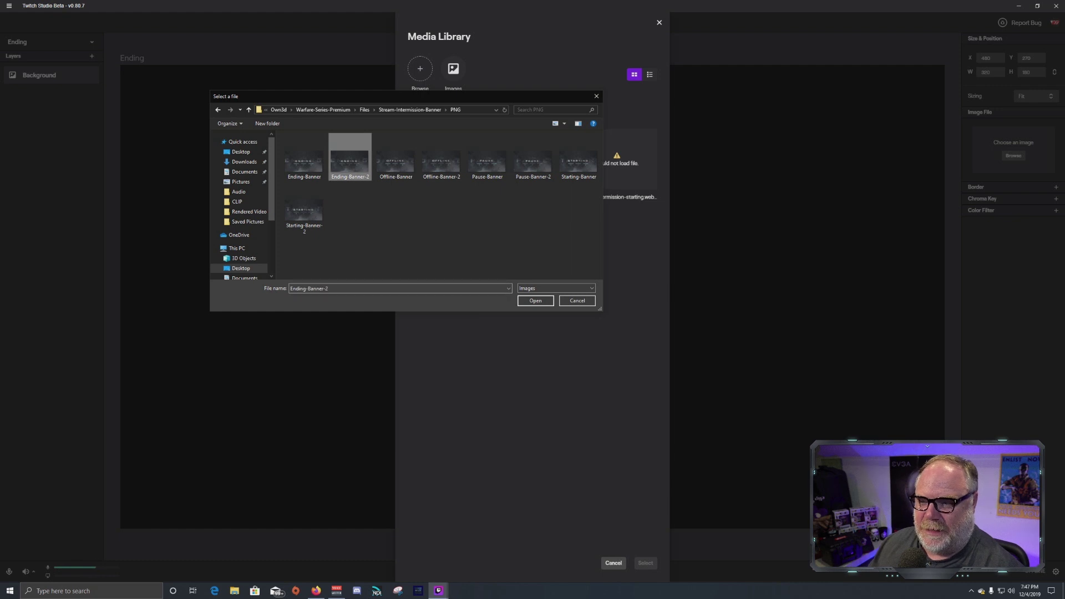
pyautogui.click(535, 300)
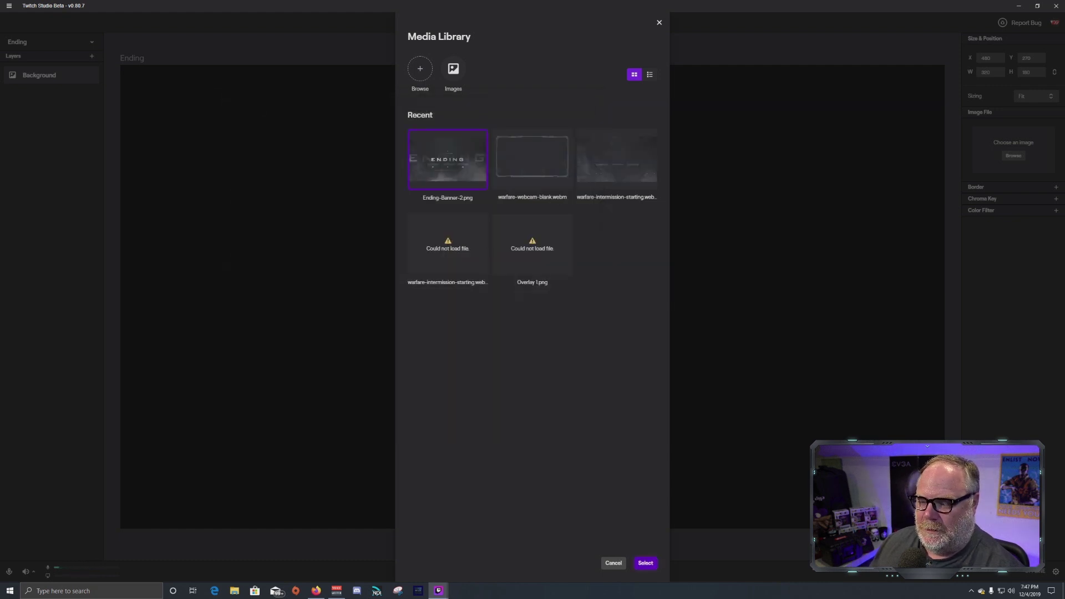
pyautogui.click(646, 563)
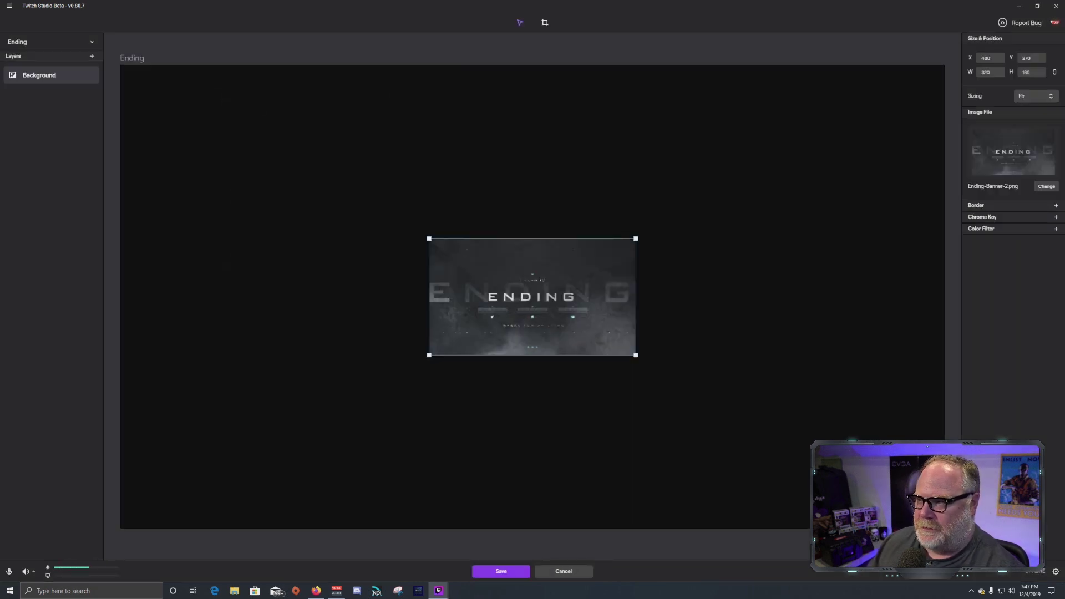
# Step: Resize the Background image to 1280 by 720 and position it at 0, 0 to fill the Ending canvas
pyautogui.doubleClick(986, 72)
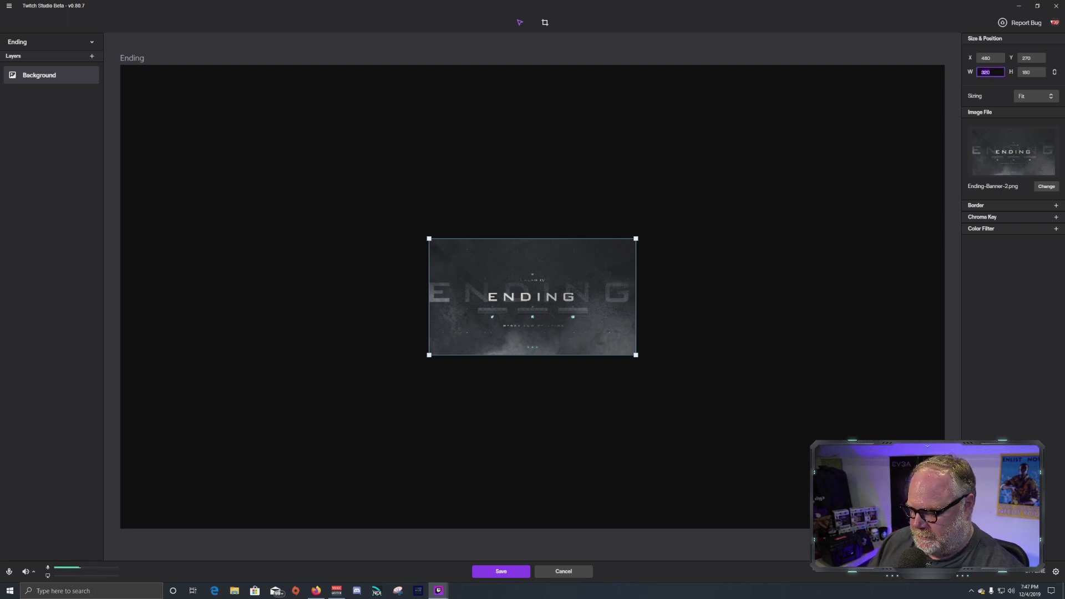
pyautogui.write('1285')
pyautogui.press('BackSpace')
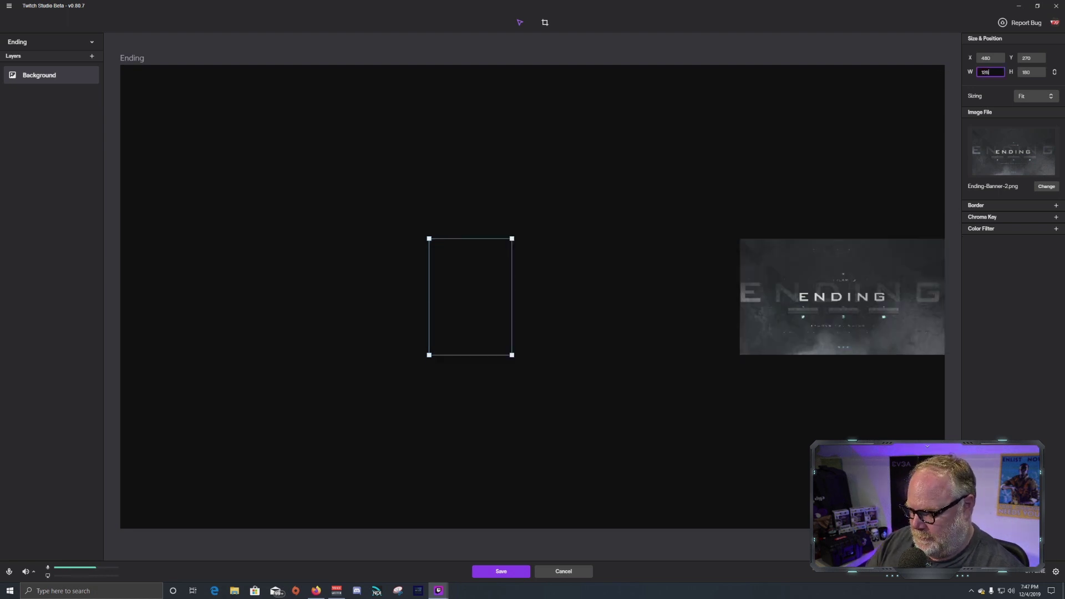
pyautogui.write('0')
pyautogui.doubleClick(1015, 72)
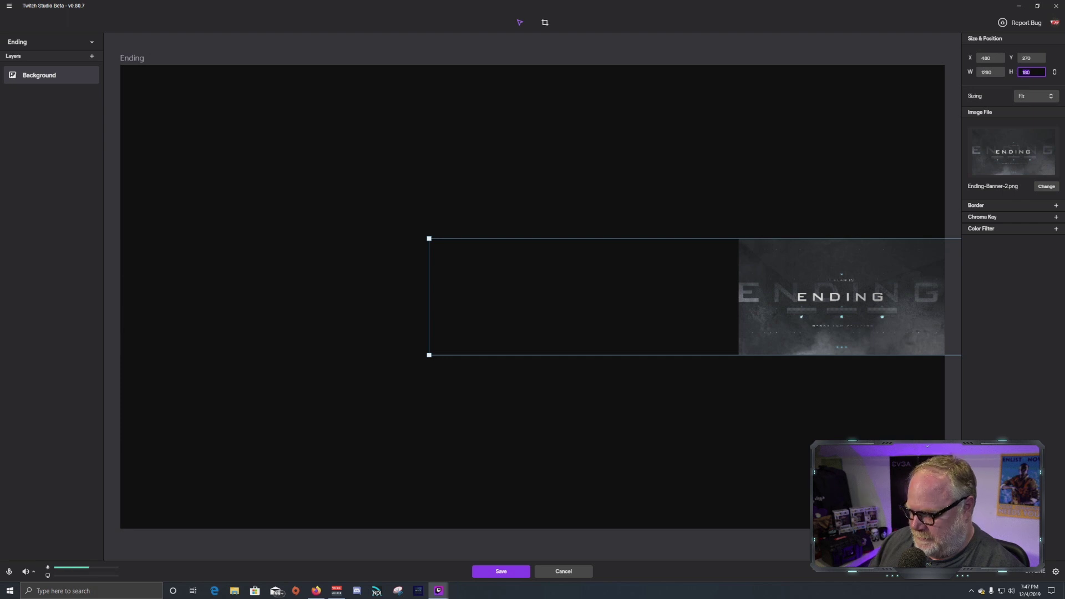
pyautogui.write('720')
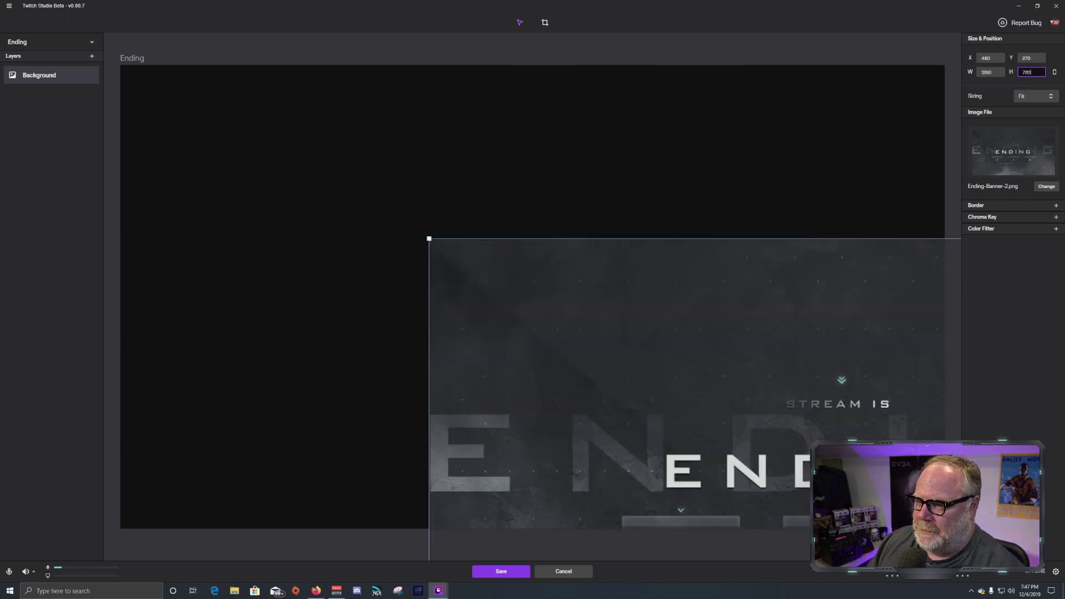
pyautogui.moveTo(666, 344); pyautogui.dragTo(434, 216)
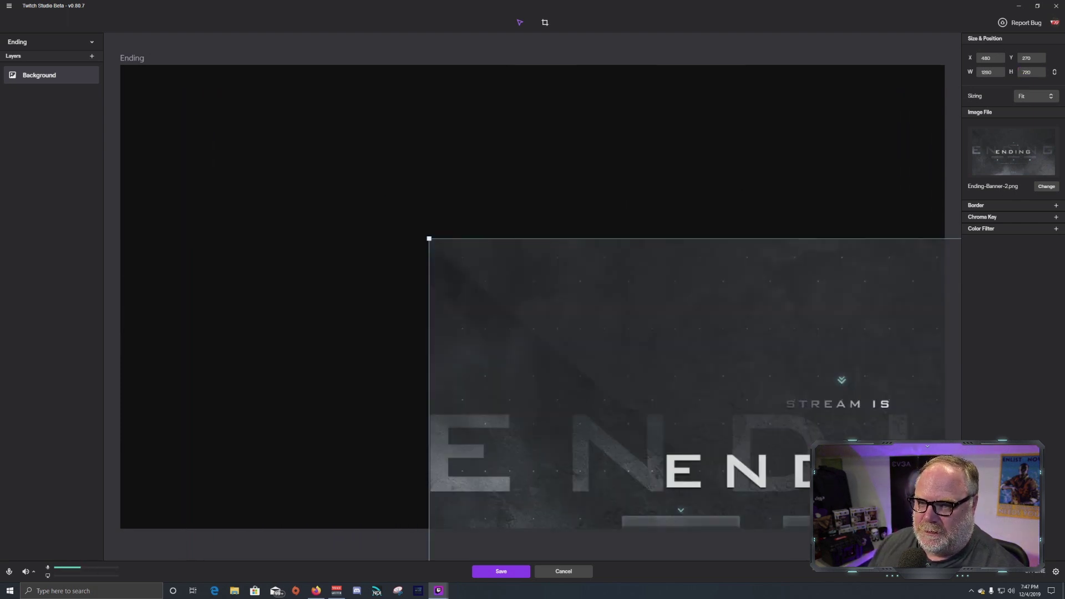
pyautogui.moveTo(666, 344); pyautogui.dragTo(357, 170)
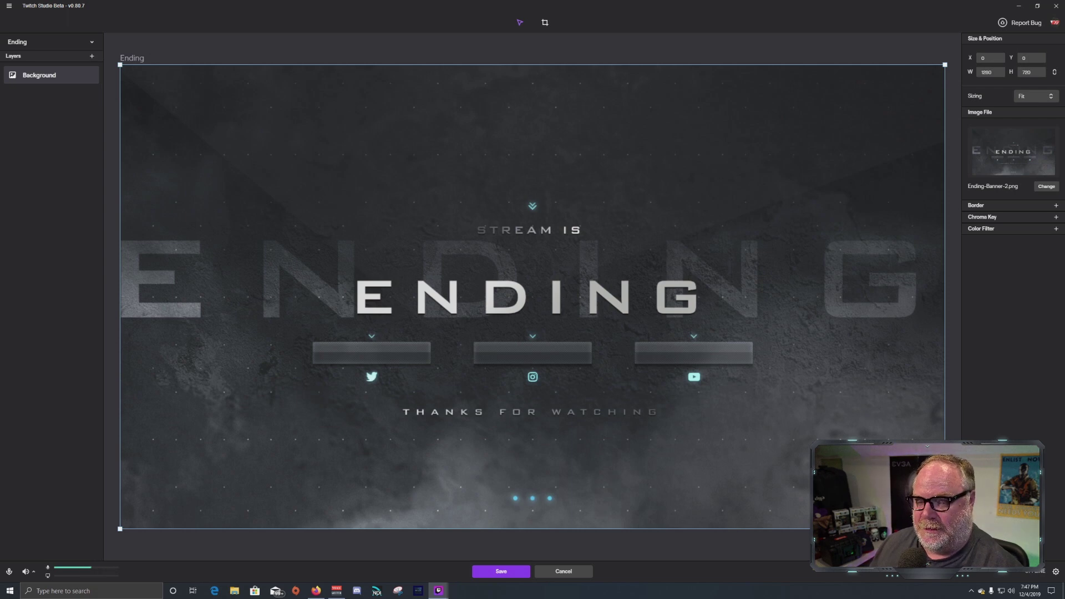
# Step: Add a Text layer named YouTube to the Ending layout
pyautogui.click(91, 56)
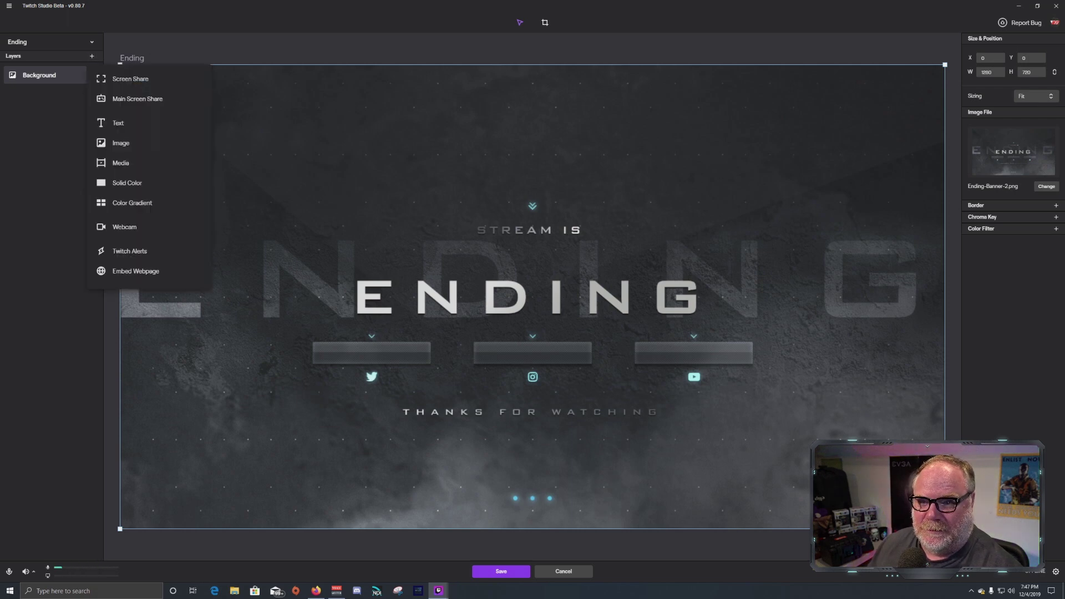
pyautogui.click(116, 121)
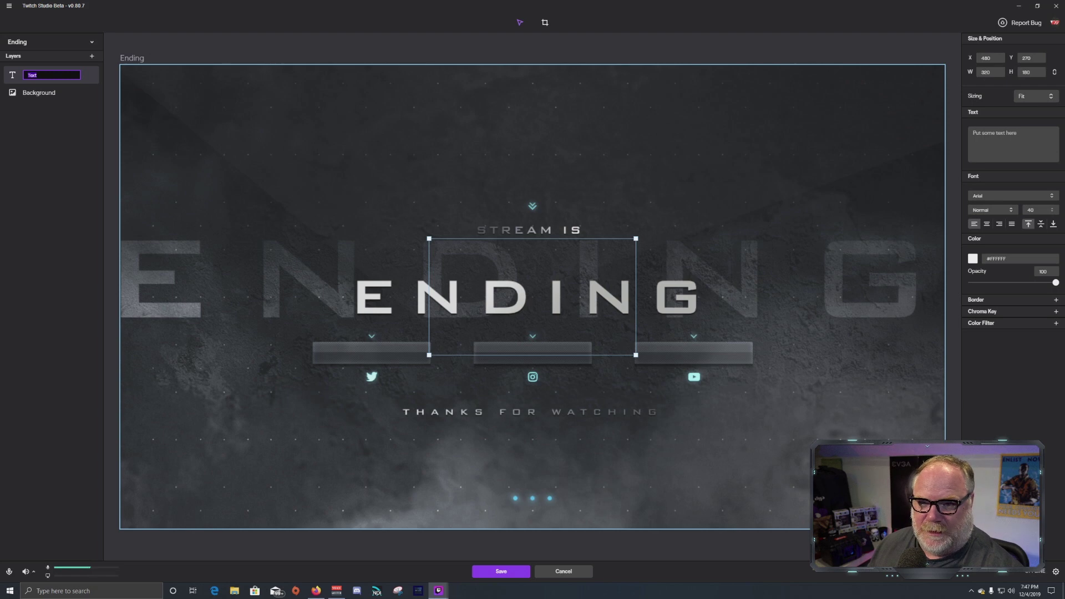
pyautogui.press('BackSpace')
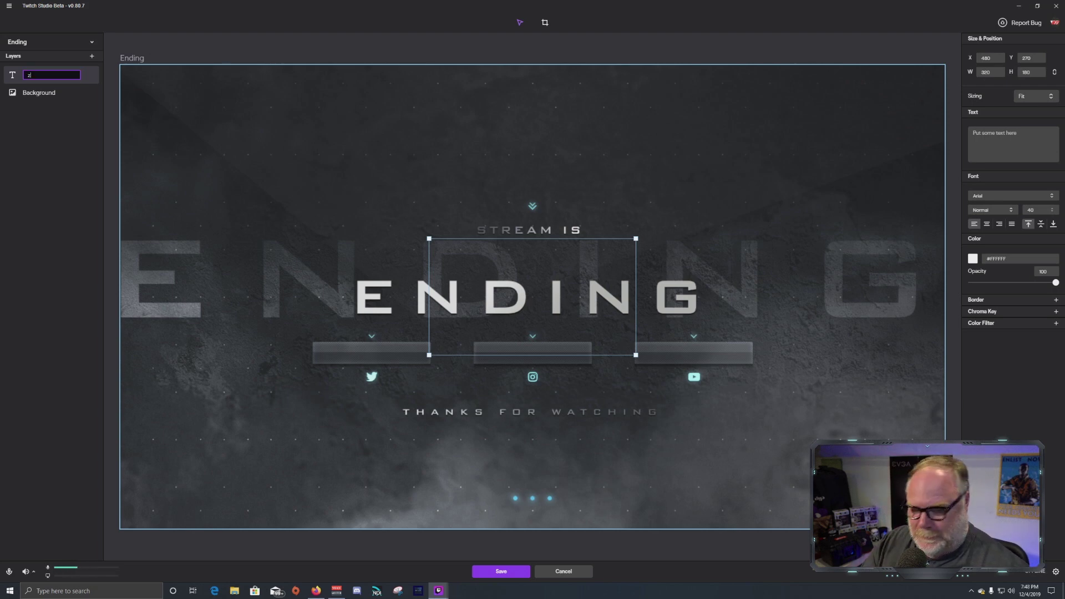
pyautogui.press('BackSpace')
pyautogui.write('Y')
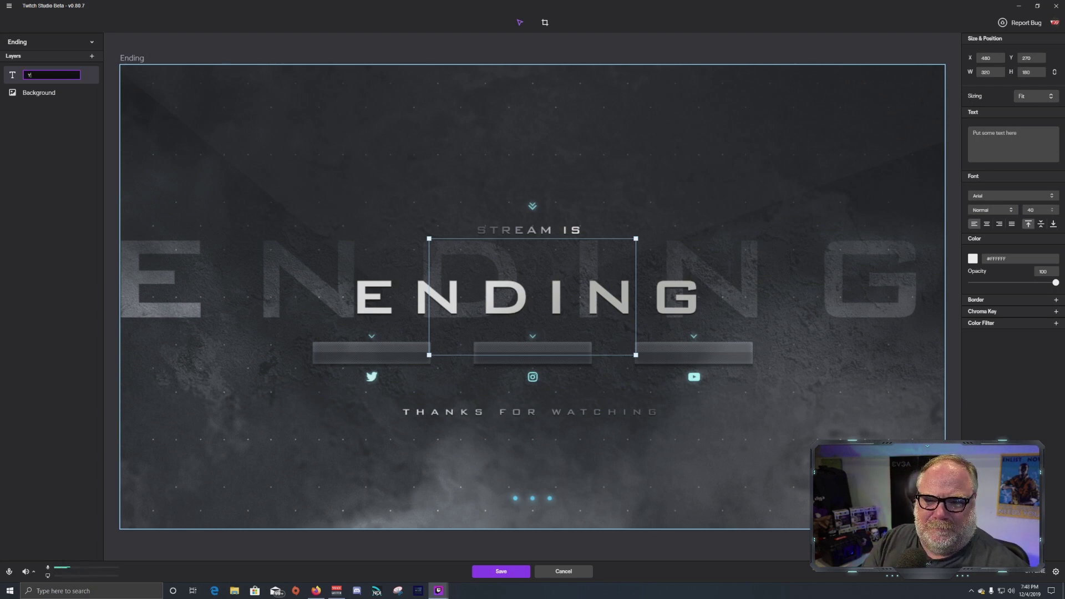
pyautogui.write('ouTube')
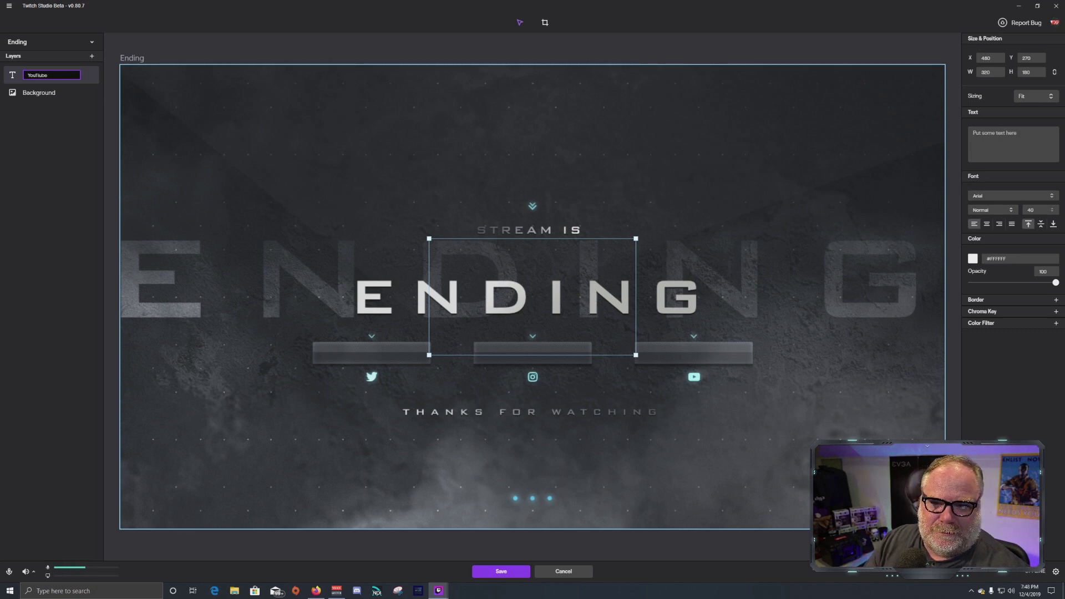
pyautogui.press('Return')
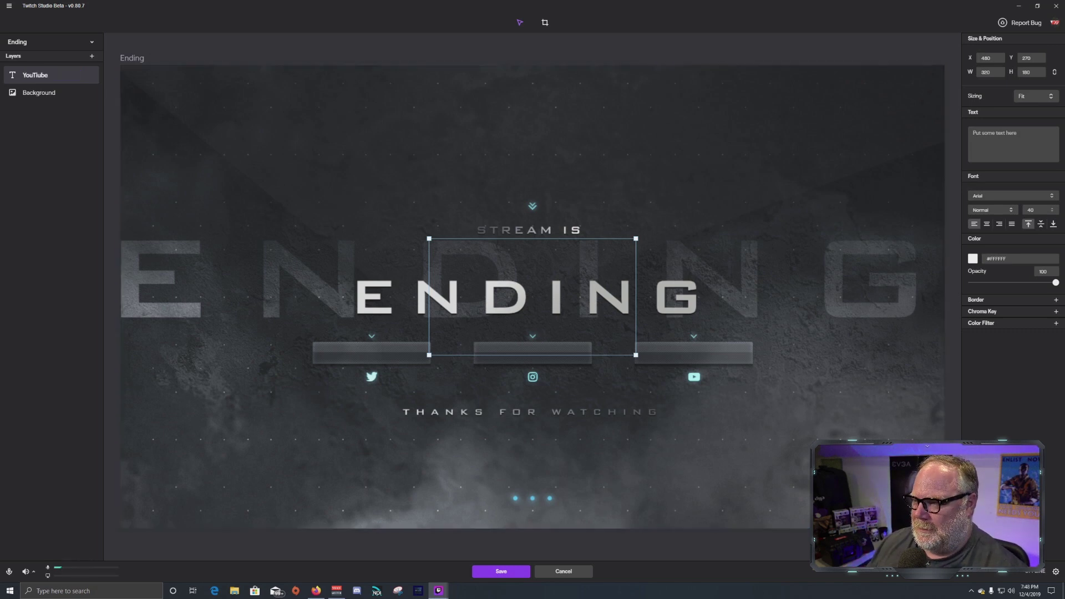
# Step: Enter "The Frugal Streamer" as the YouTube layer's text
pyautogui.click(1013, 144)
pyautogui.write('TYhe')
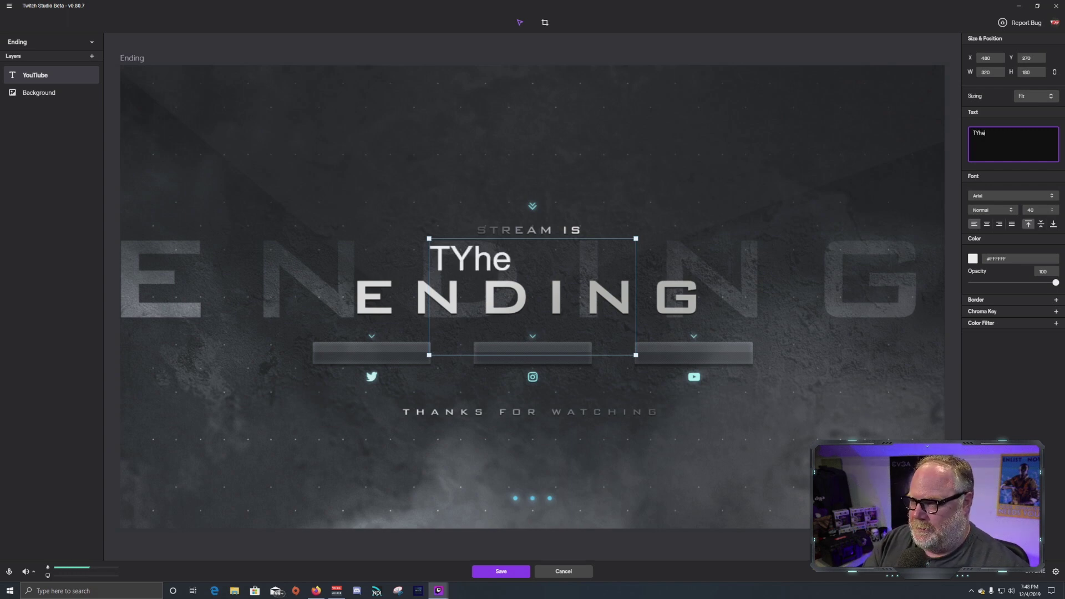
pyautogui.press('BackSpace')
pyautogui.press('BackSpace')
pyautogui.press('BackSpace')
pyautogui.write('he F')
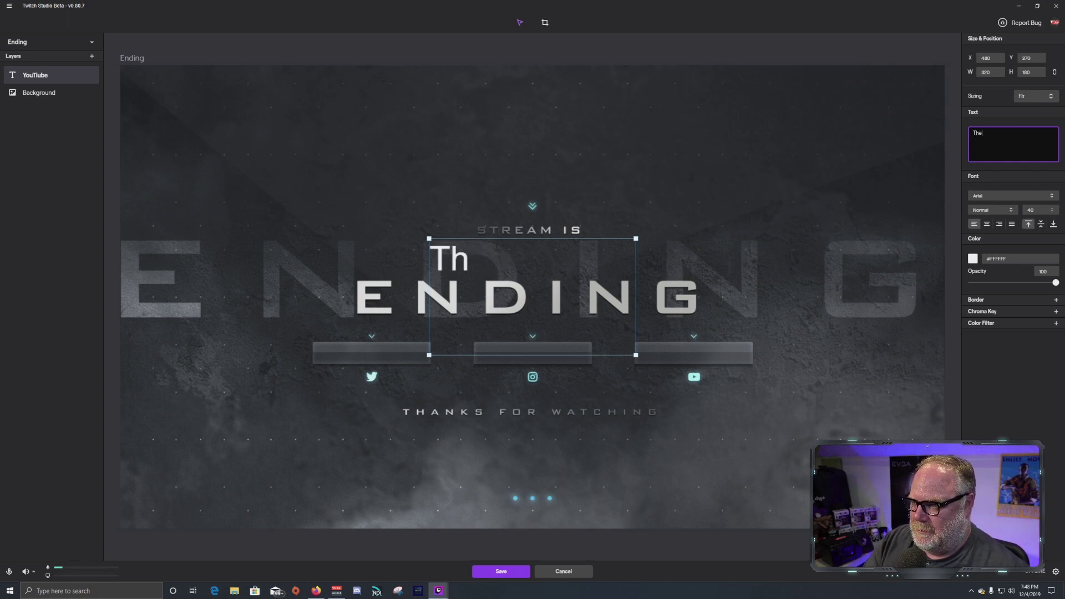
pyautogui.write('rugal St')
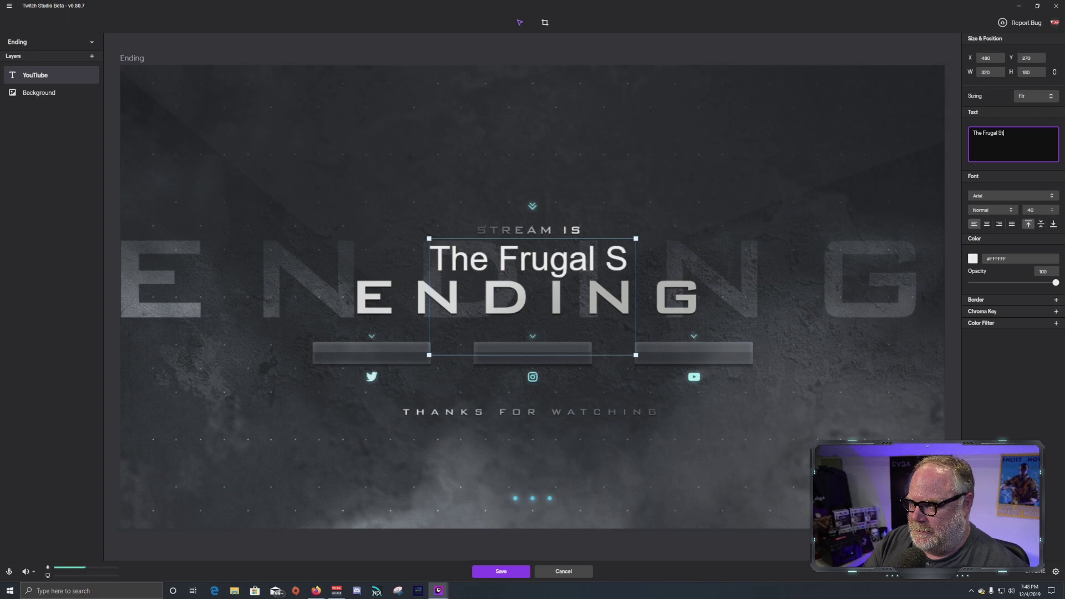
pyautogui.write('reamer')
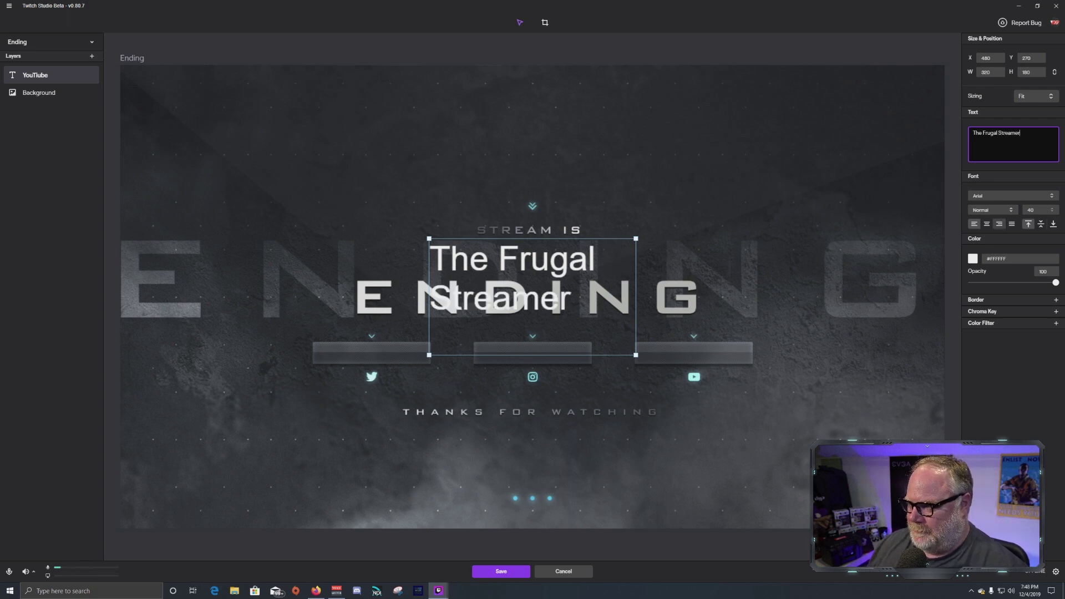
# Step: Format the YouTube text in Franklin Gothic Medium, centred horizontally, at size 18
pyautogui.click(1012, 196)
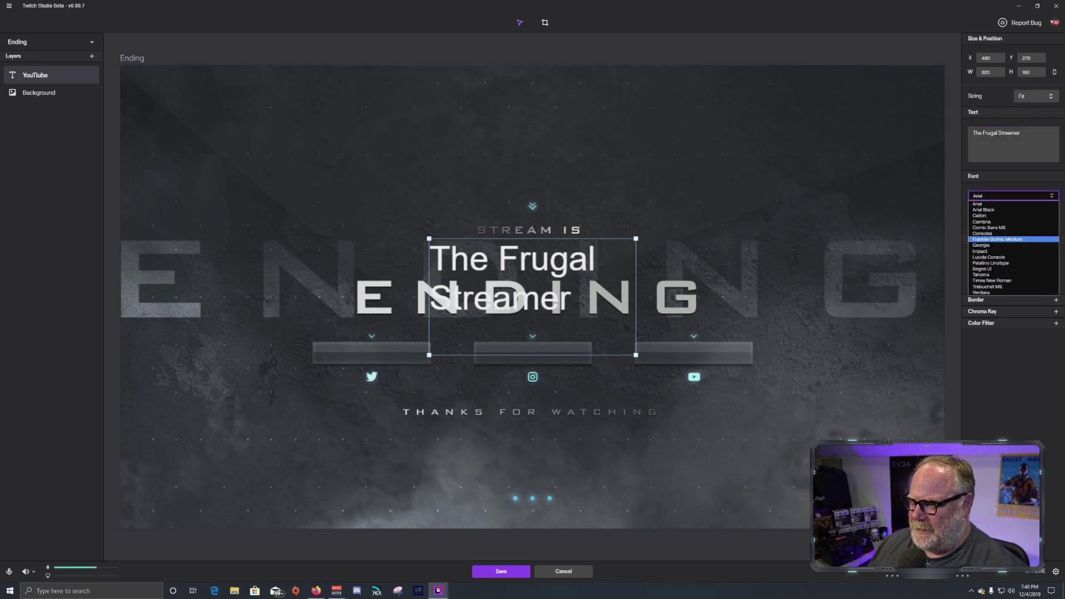
pyautogui.click(1013, 236)
pyautogui.click(987, 224)
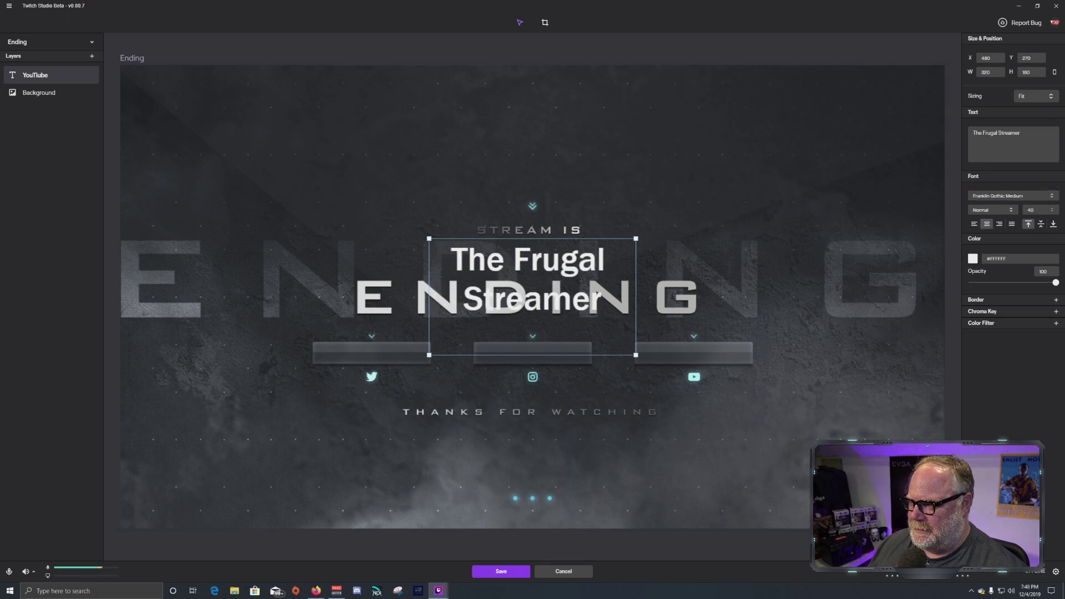
pyautogui.click(1040, 210)
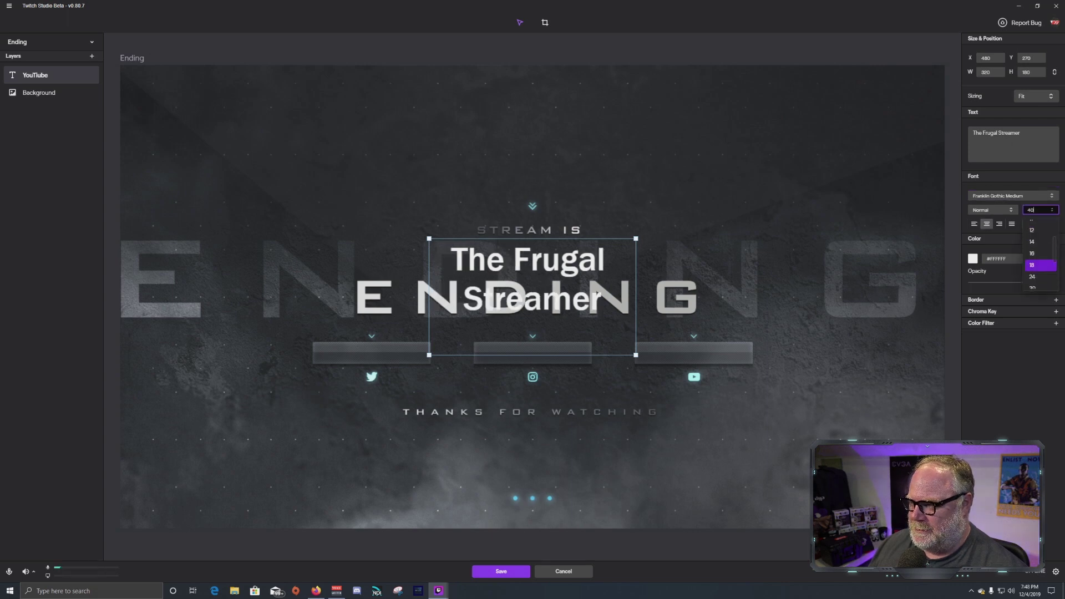
pyautogui.click(1040, 266)
# Step: Change the YouTube text colour to red, keeping the opacity at 100
pyautogui.click(973, 258)
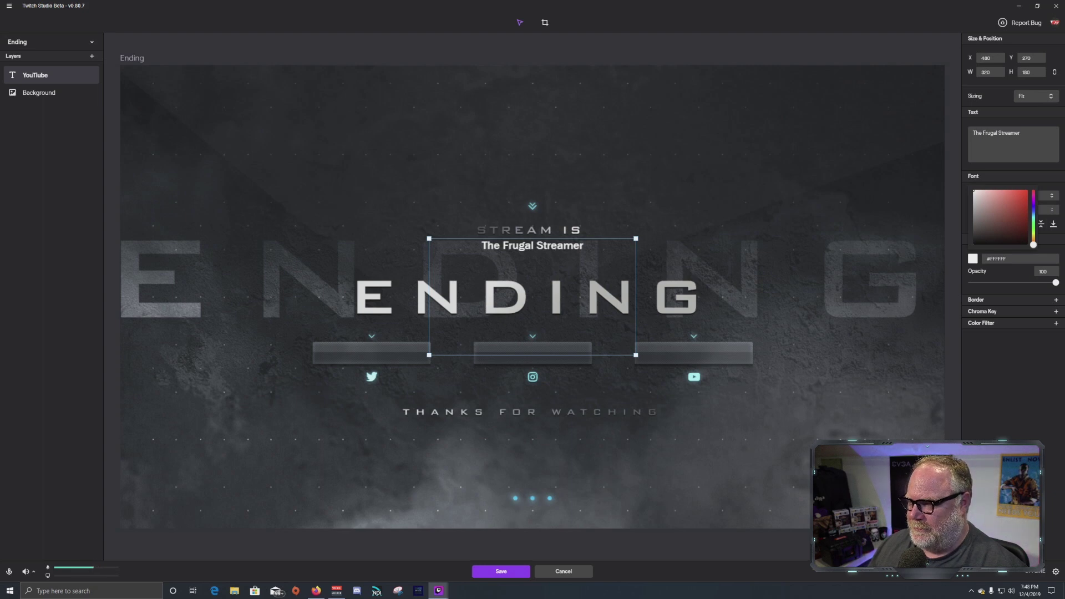
pyautogui.click(980, 212)
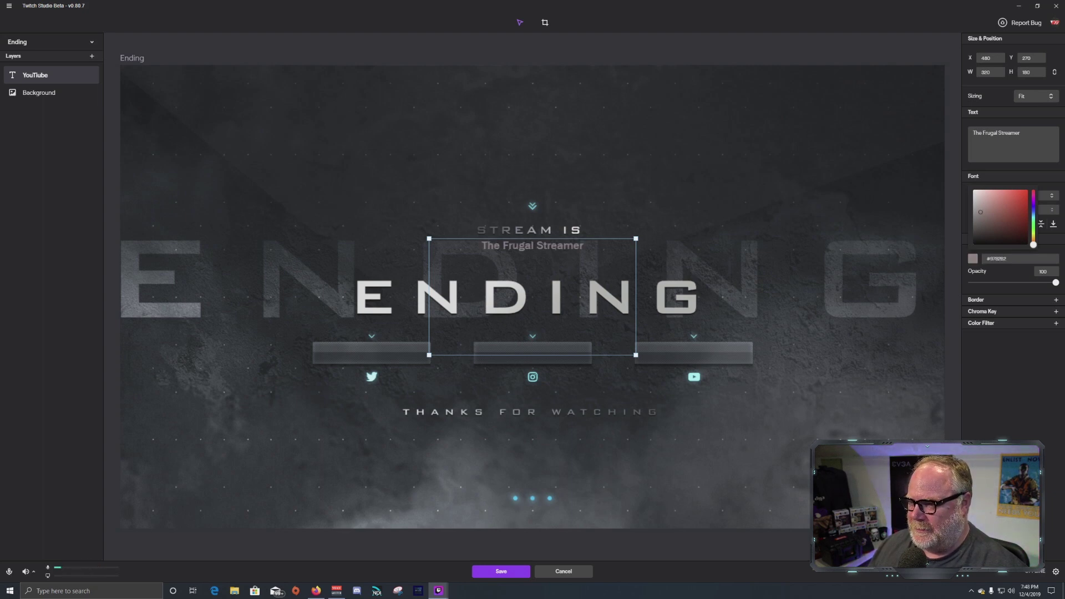
pyautogui.click(985, 198)
pyautogui.moveTo(985, 198)
pyautogui.mouseDown()
pyautogui.moveTo(1008, 209)
pyautogui.moveTo(1017, 198)
pyautogui.mouseUp()
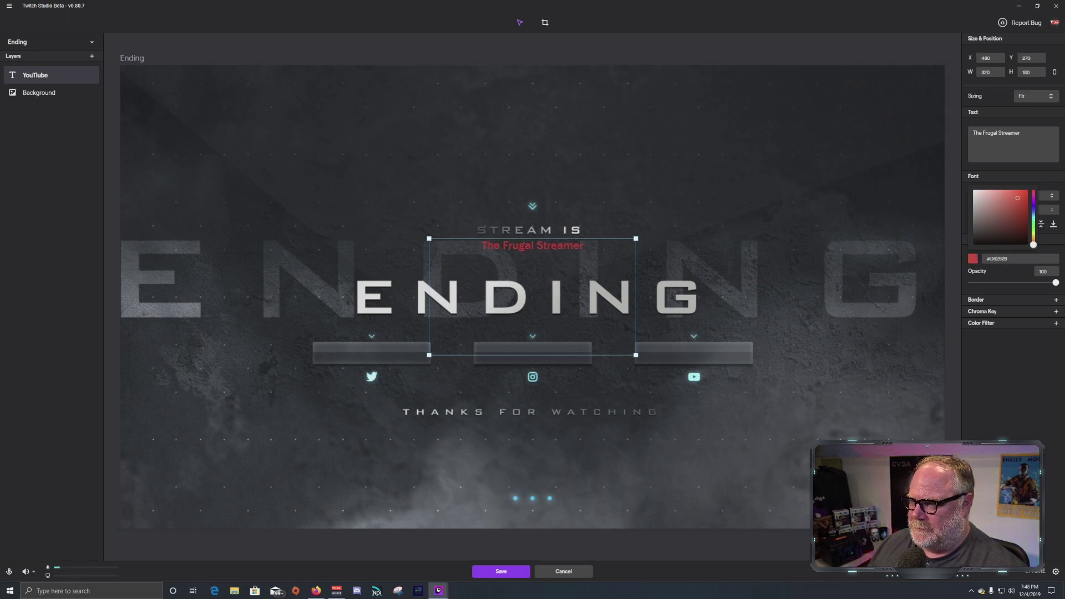
pyautogui.press('Escape')
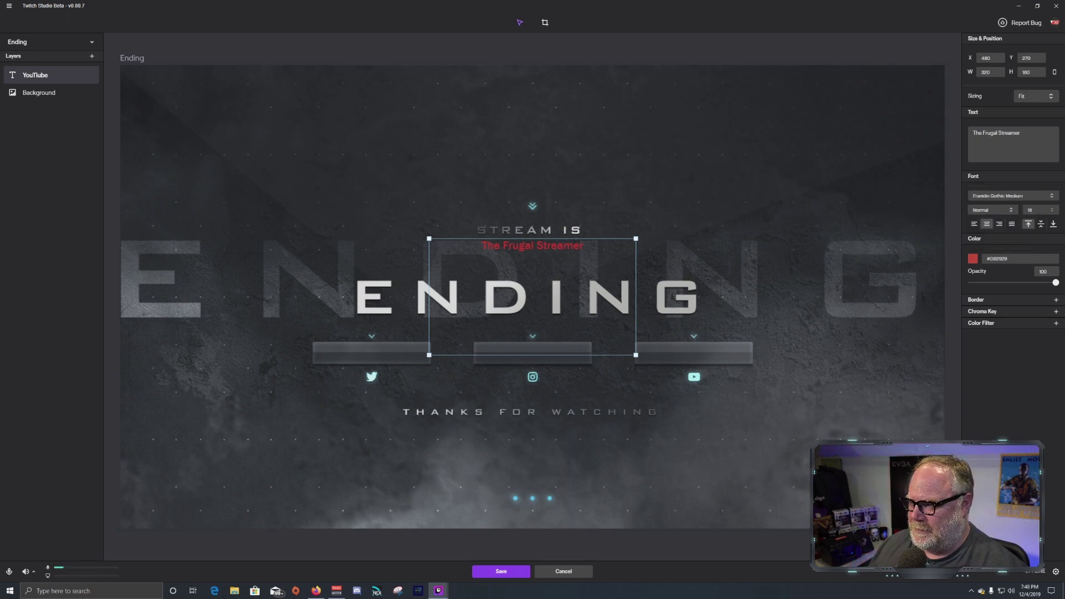
pyautogui.moveTo(1056, 282)
pyautogui.mouseDown()
pyautogui.moveTo(1031, 282)
pyautogui.moveTo(1056, 282)
pyautogui.mouseUp()
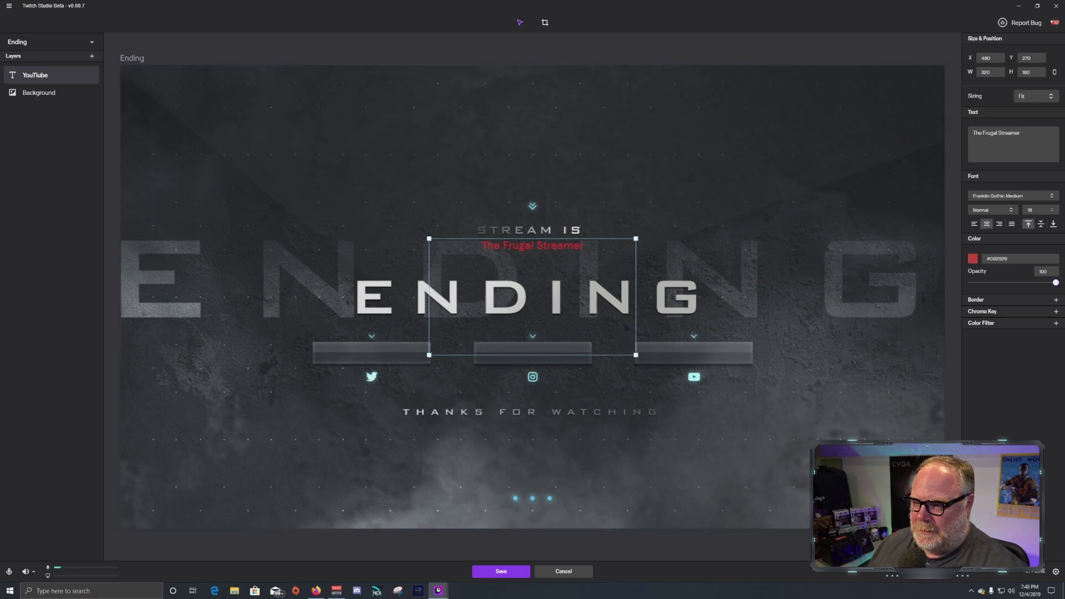
# Step: Shrink the YouTube text box to about 233 by 22 around its text, trying a border and removing it
pyautogui.moveTo(636, 354); pyautogui.dragTo(619, 257)
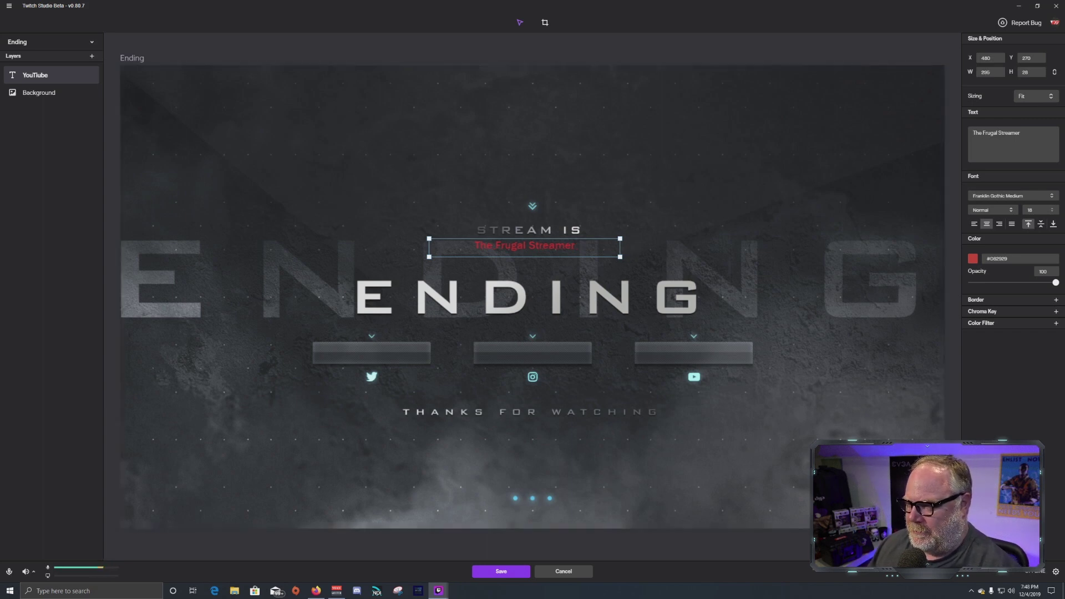
pyautogui.click(1055, 300)
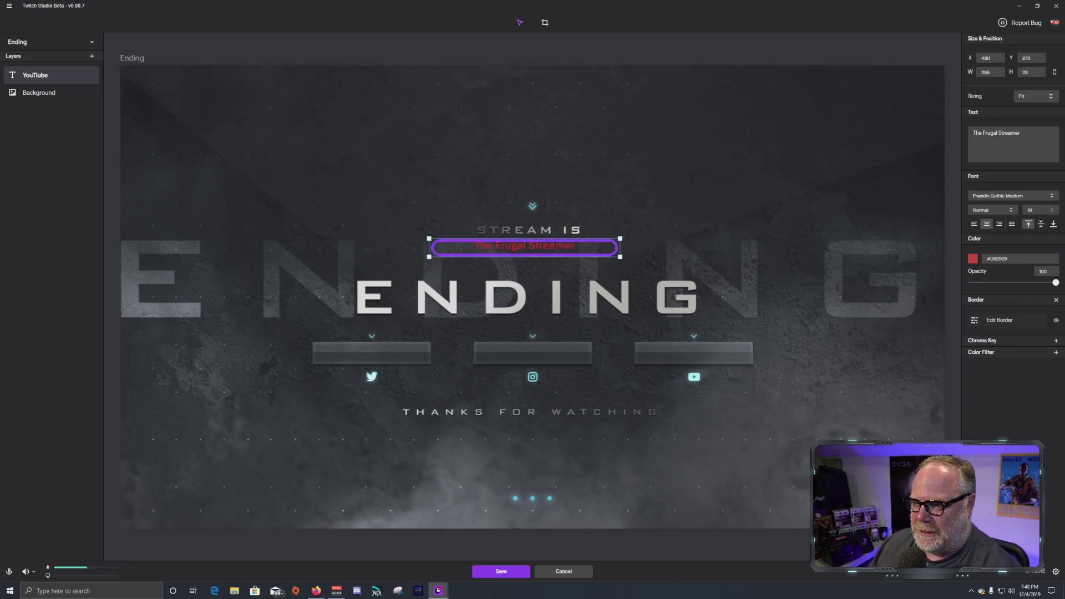
pyautogui.click(1056, 300)
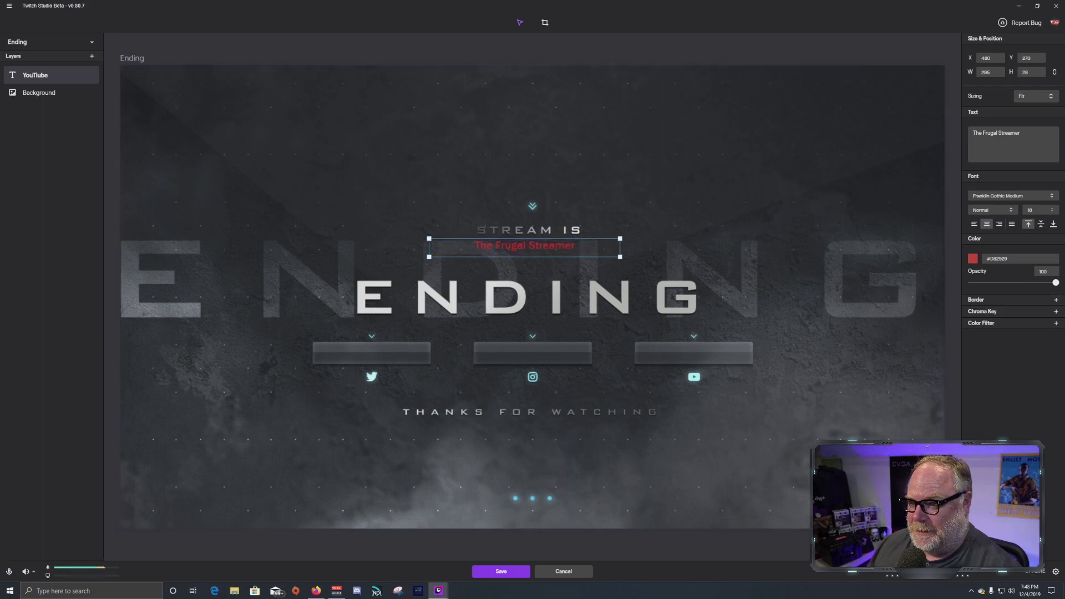
pyautogui.moveTo(620, 257); pyautogui.dragTo(596, 254)
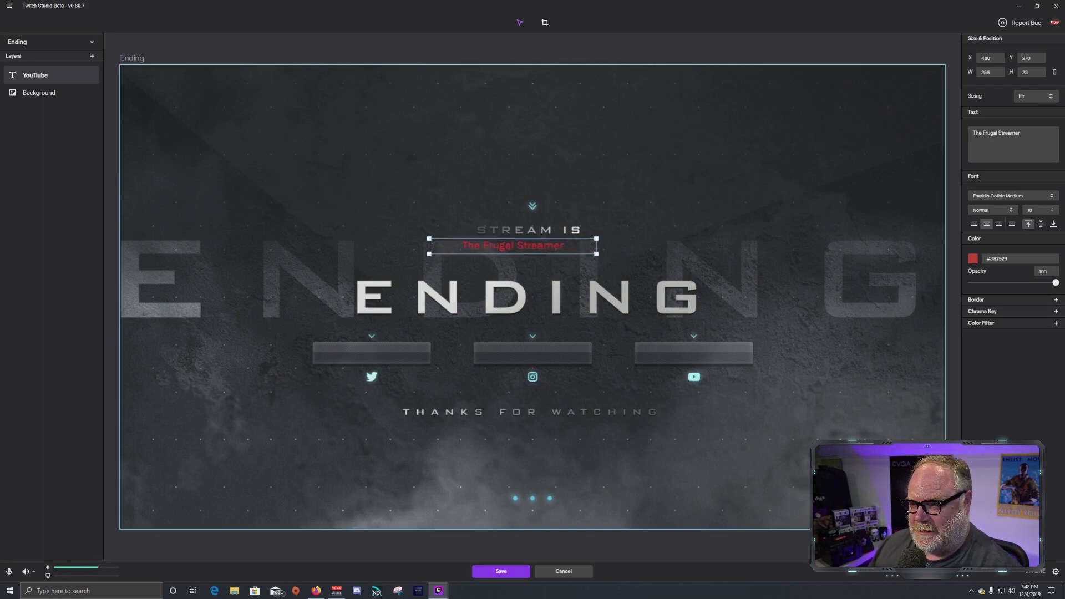
pyautogui.moveTo(429, 239); pyautogui.dragTo(448, 239)
# Step: Move the YouTube text onto the empty bar above the YouTube icon and save the Ending layout
pyautogui.moveTo(522, 246); pyautogui.dragTo(696, 353)
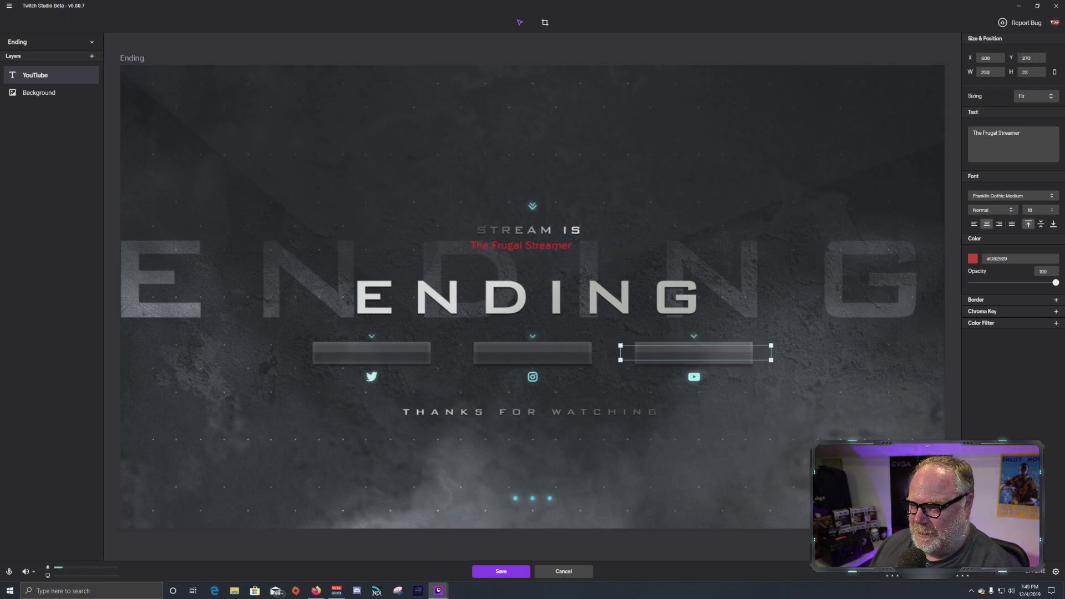
pyautogui.click(696, 395)
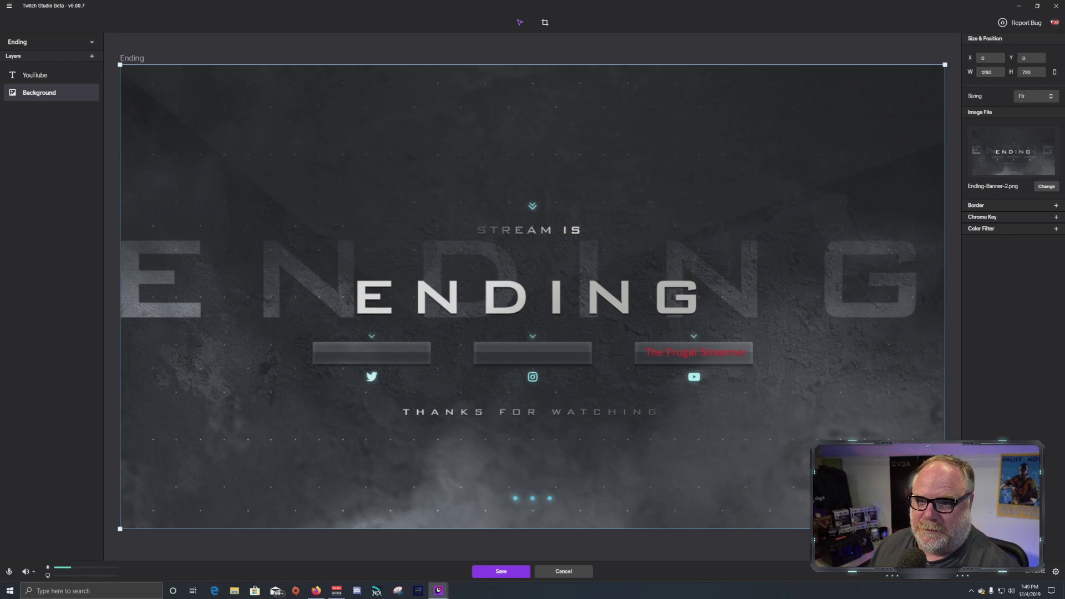
pyautogui.click(501, 571)
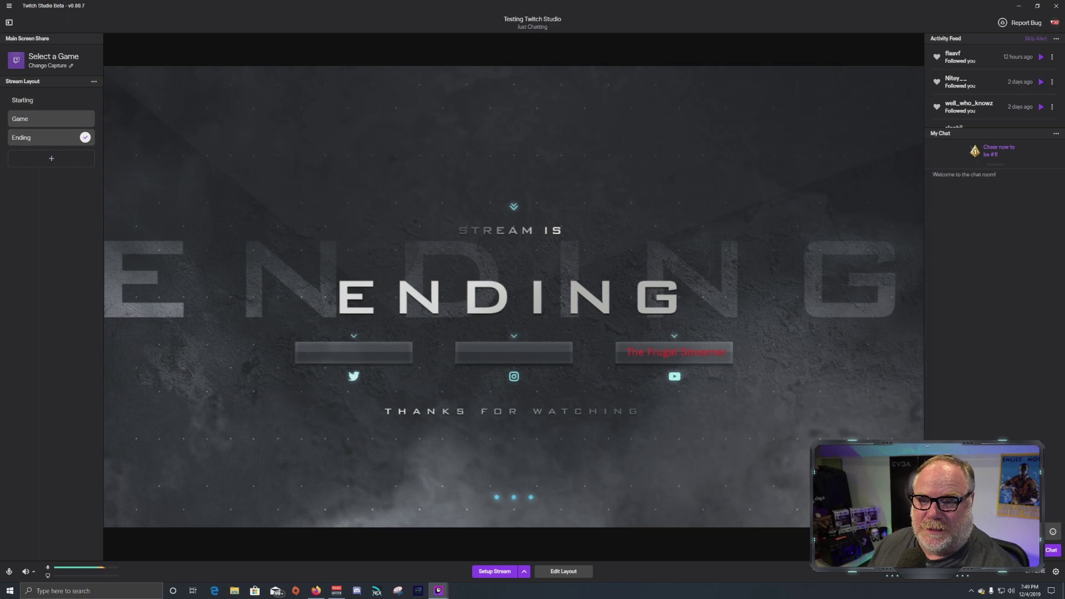
# Step: Switch between the Game, Starting and Ending layouts to preview the scene changes, finishing on Game
pyautogui.click(51, 119)
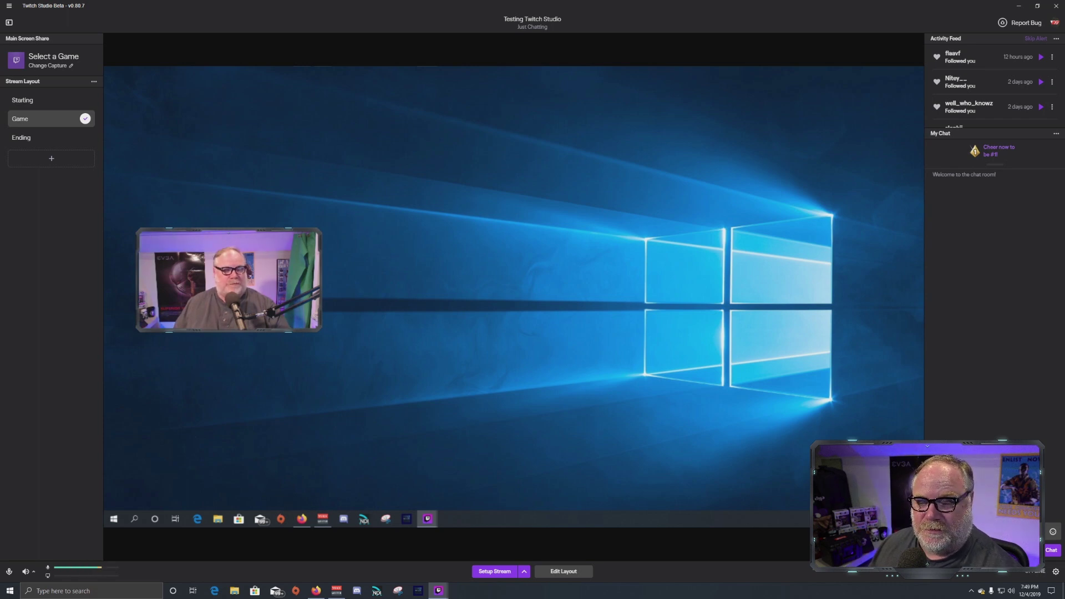
pyautogui.click(51, 101)
pyautogui.click(51, 119)
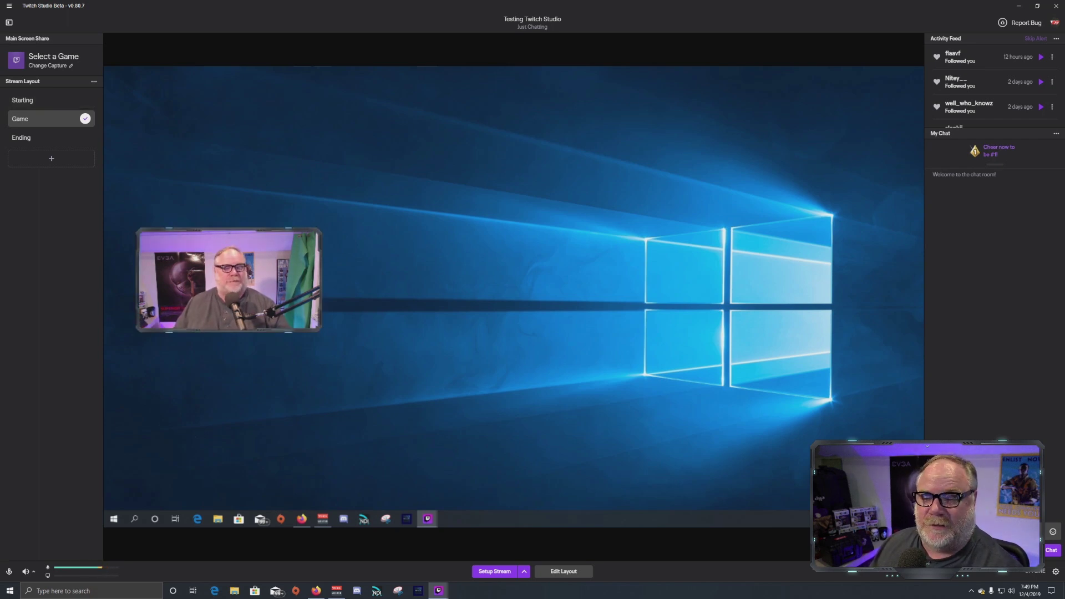
pyautogui.click(51, 138)
pyautogui.click(51, 118)
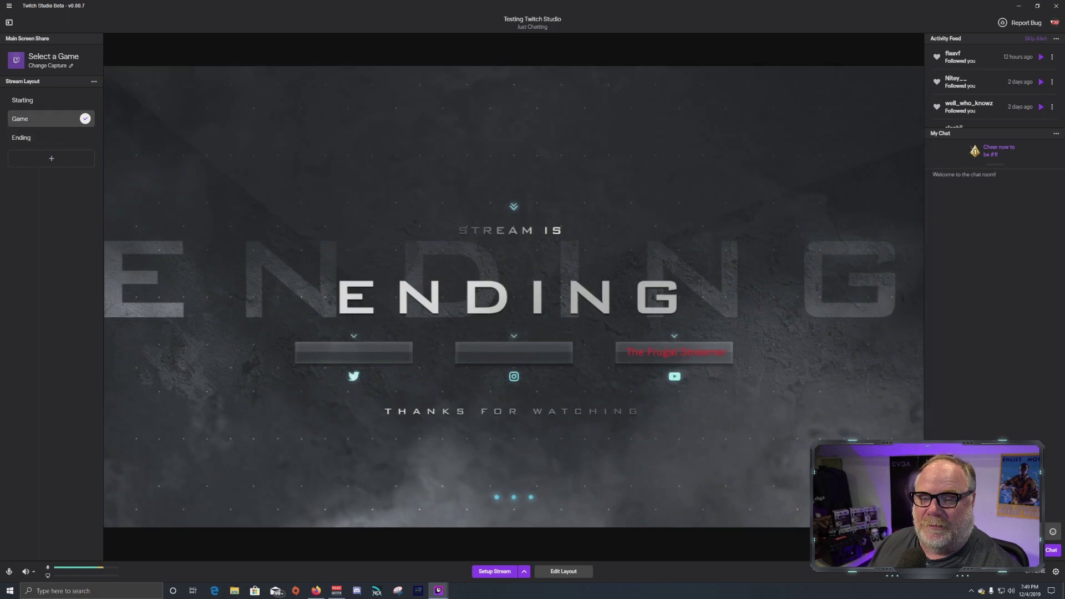
pyautogui.click(51, 100)
pyautogui.click(51, 119)
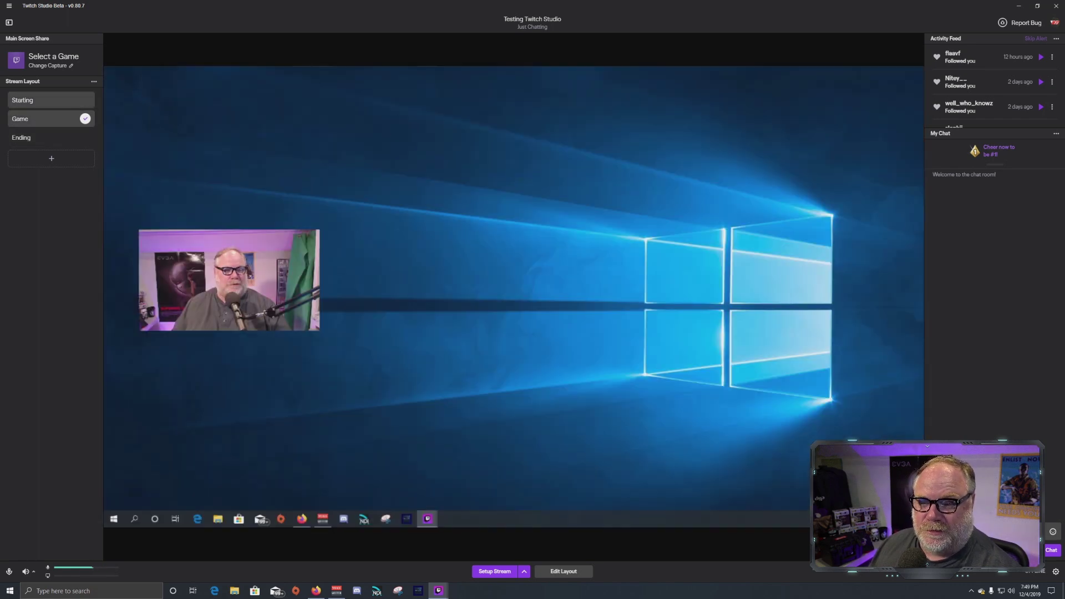